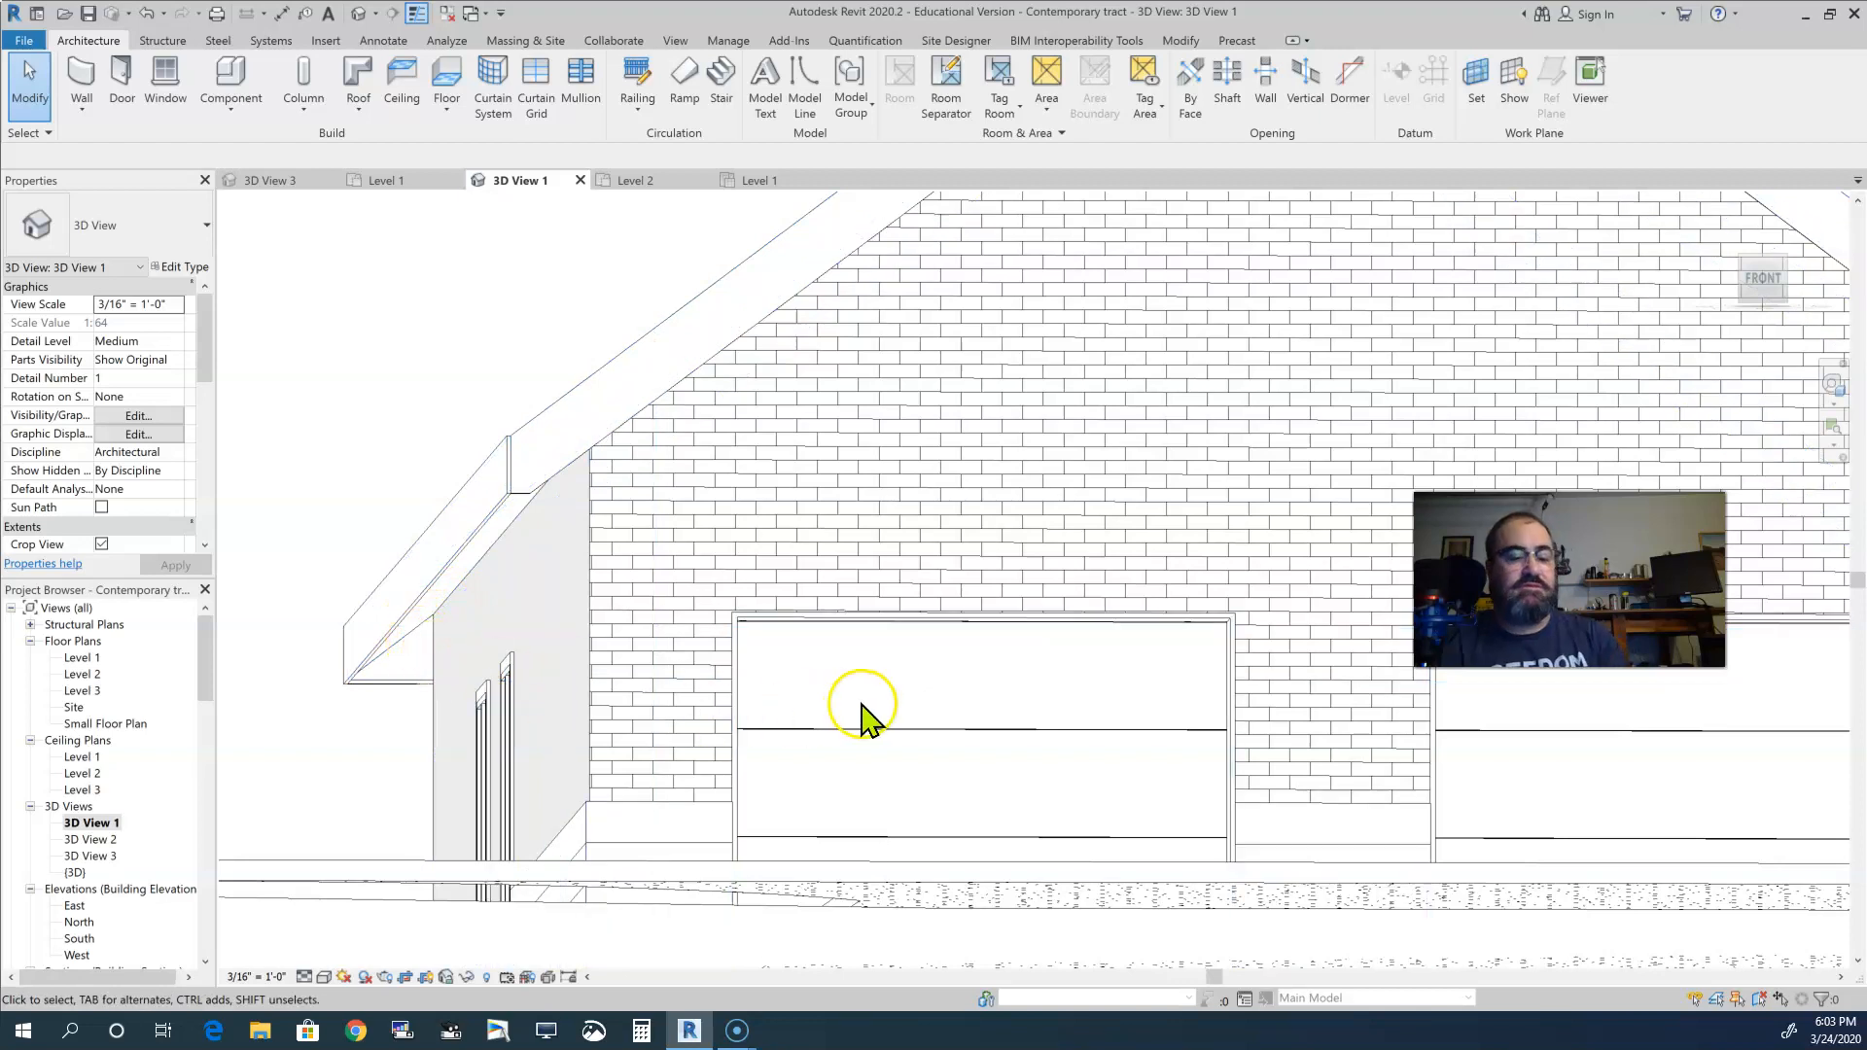
- Examine the front of the house in 3D View 1, especially the eaves and roof ends between the garage and the entry gable
left_click(925, 727)
middle_click_drag(954, 756, 132, 785)
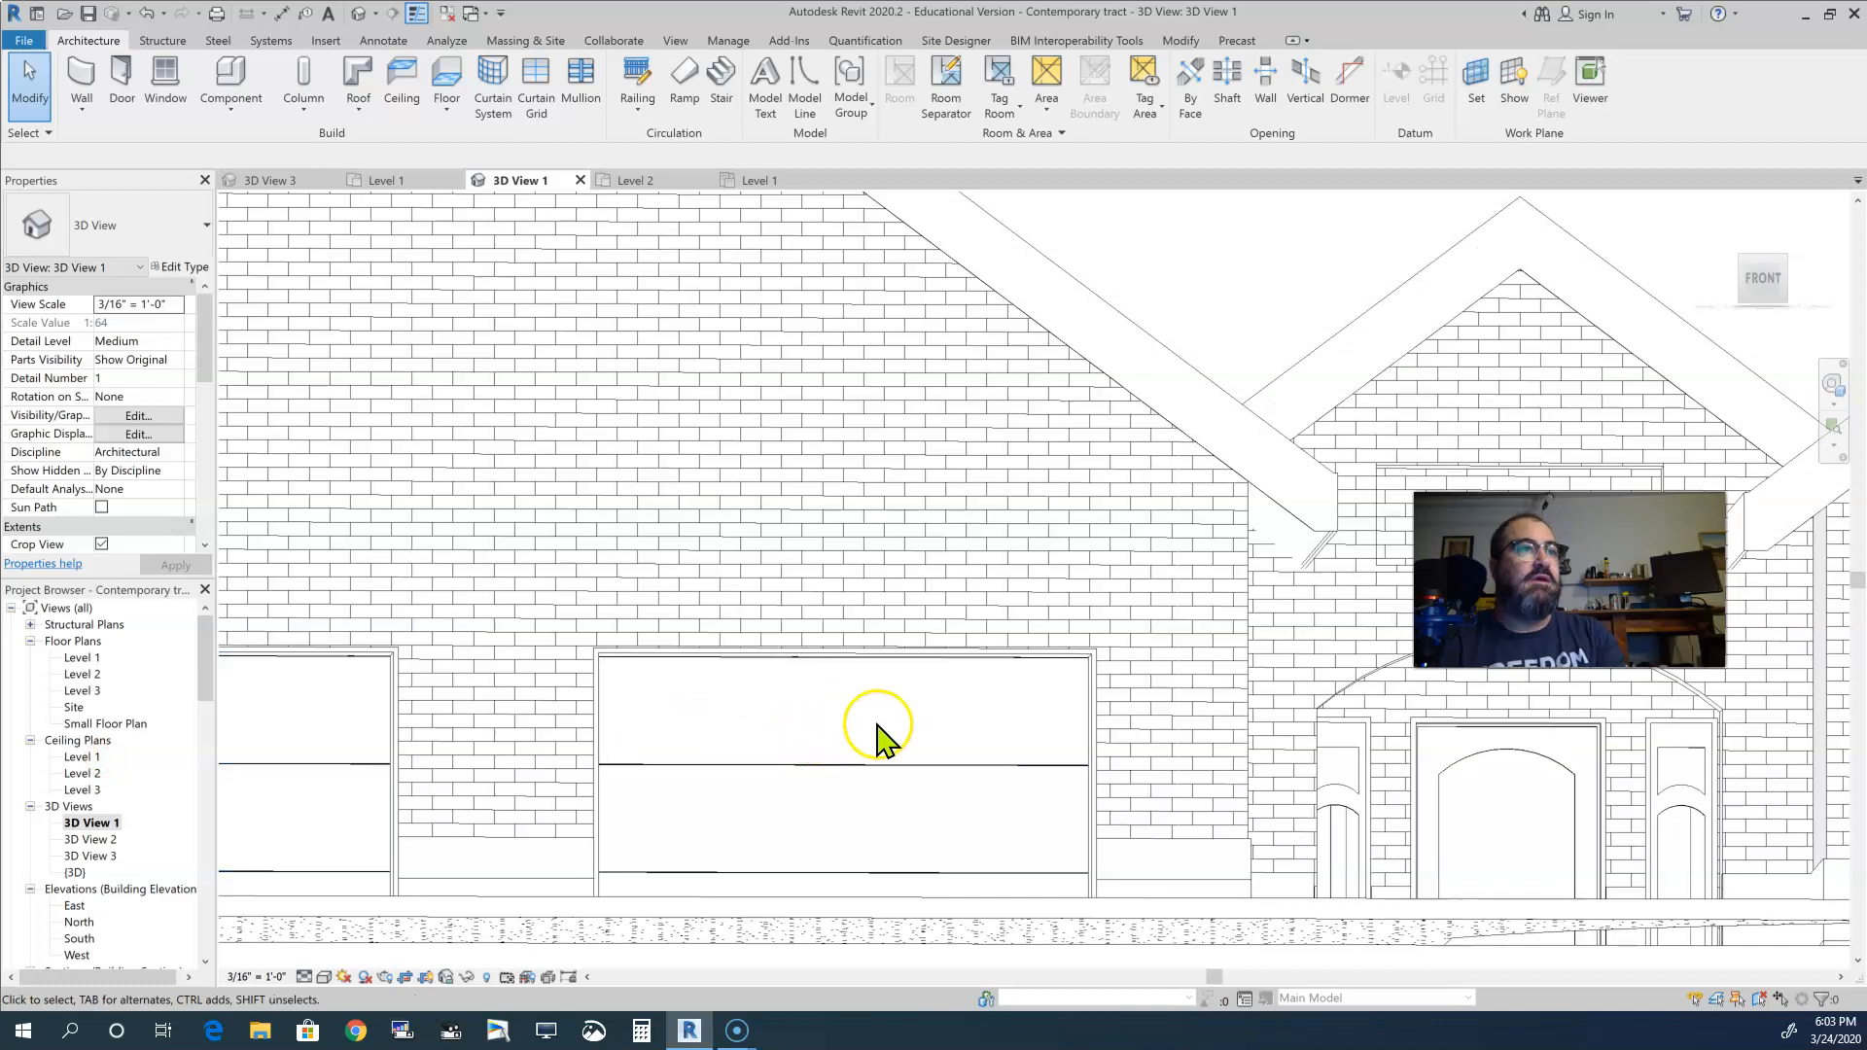
mouse_move(892, 738)
middle_mouse_down("shift")
mouse_move(804, 763)
mouse_move(924, 737)
mouse_move(902, 719)
middle_mouse_up("shift")
middle_click_drag(1282, 654, 1206, 691)
mouse_move(1063, 646)
middle_mouse_down()
mouse_move(1105, 626)
mouse_move(1075, 574)
mouse_move(1105, 509)
middle_mouse_up()
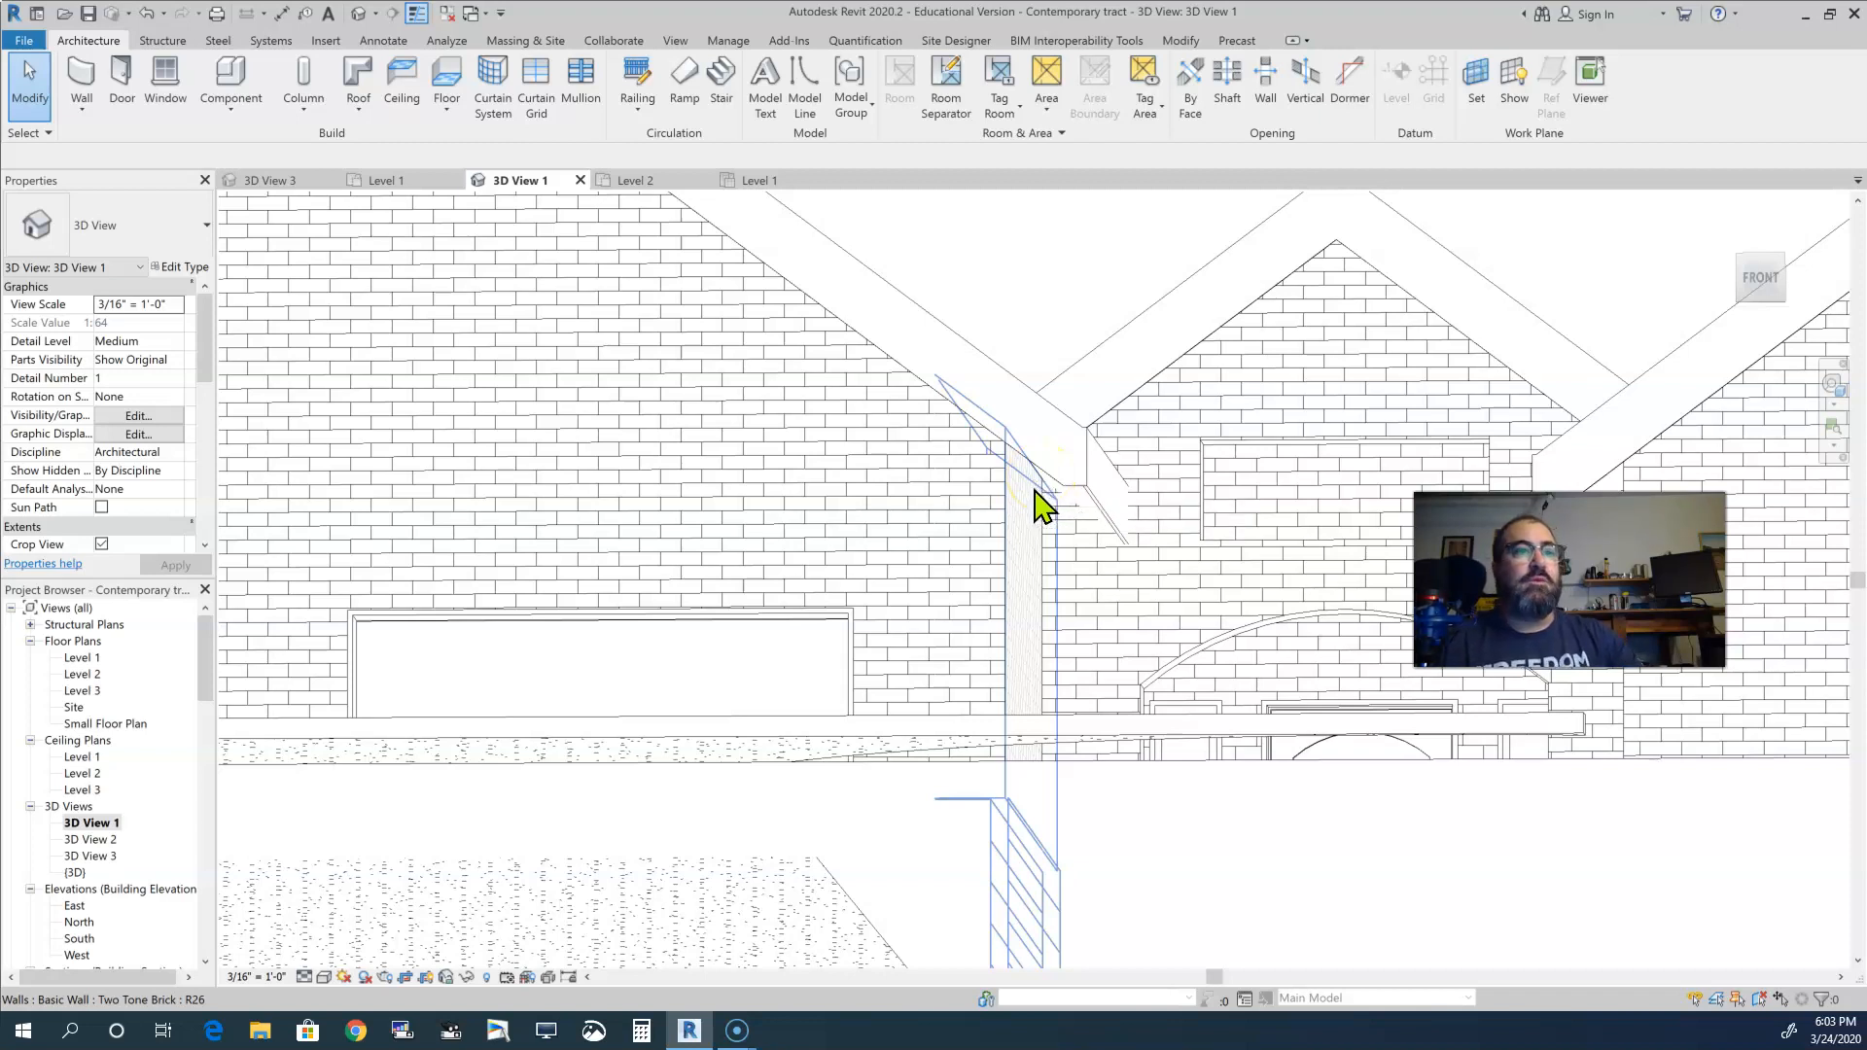
left_click(875, 537)
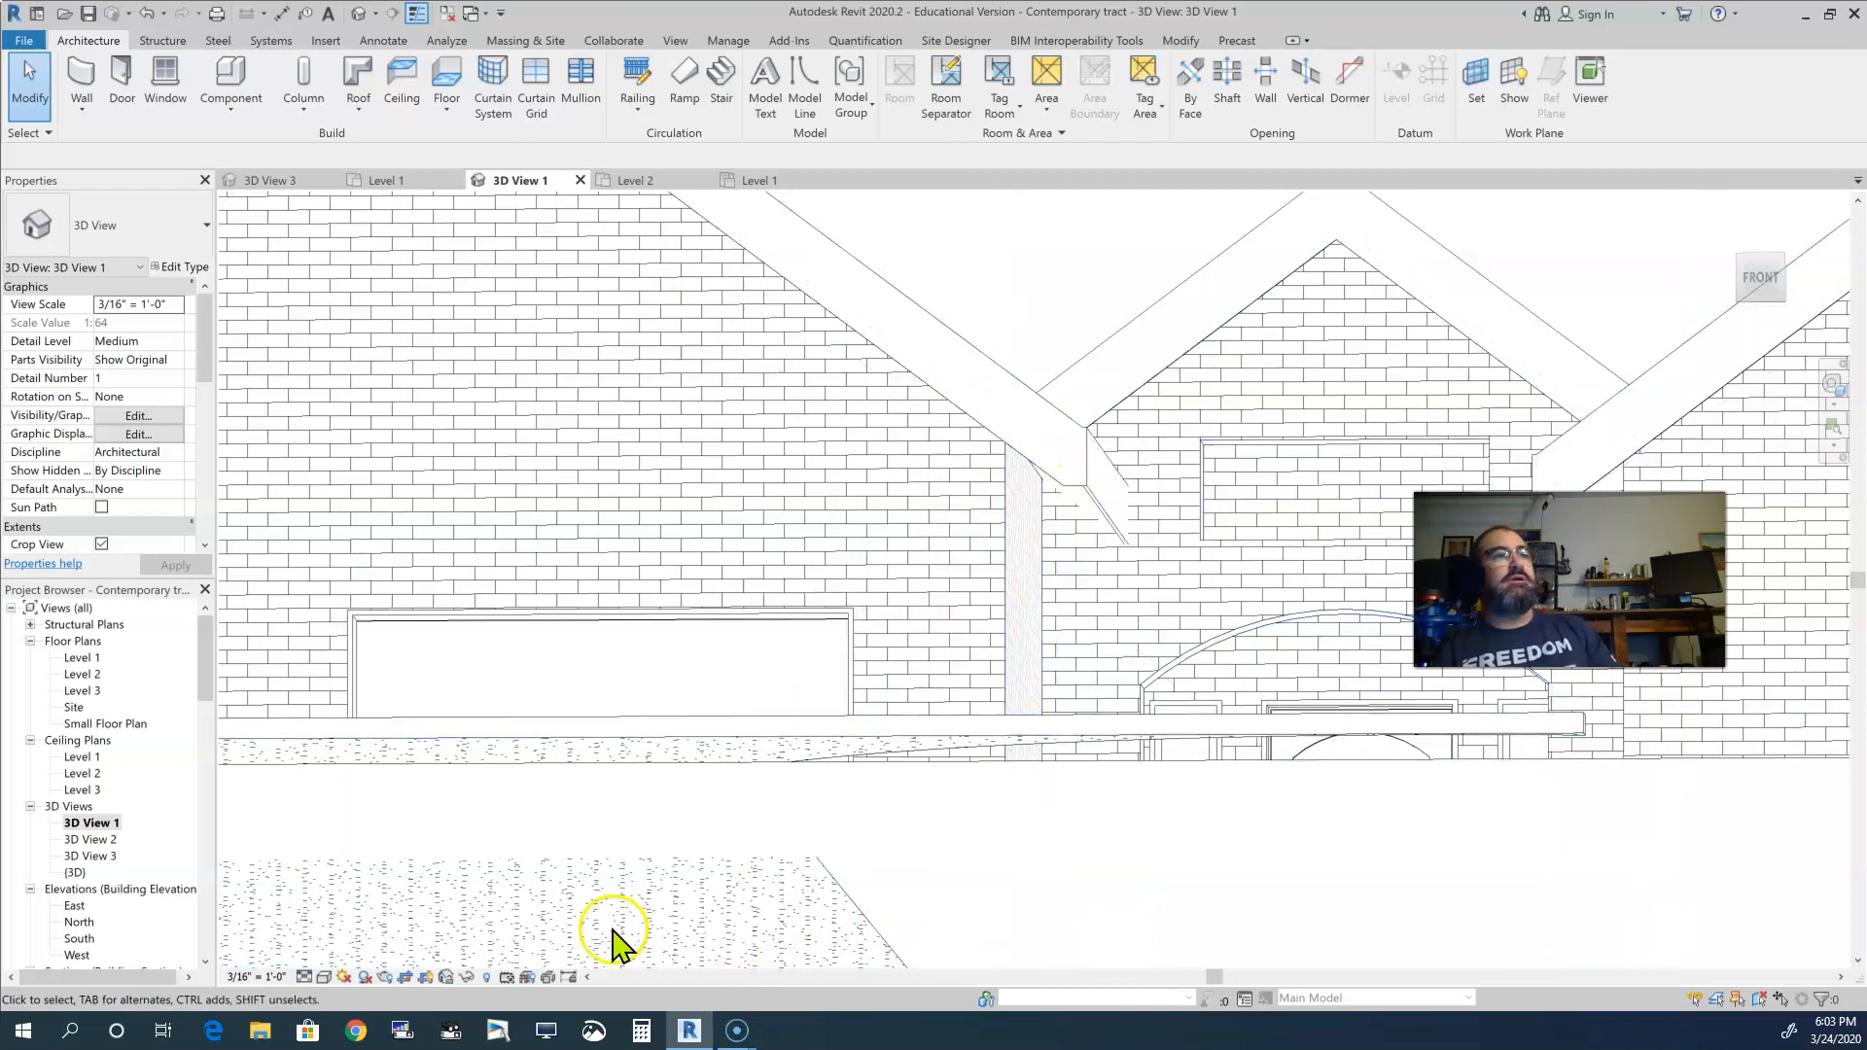
scroll(616, 929, "down", 3)
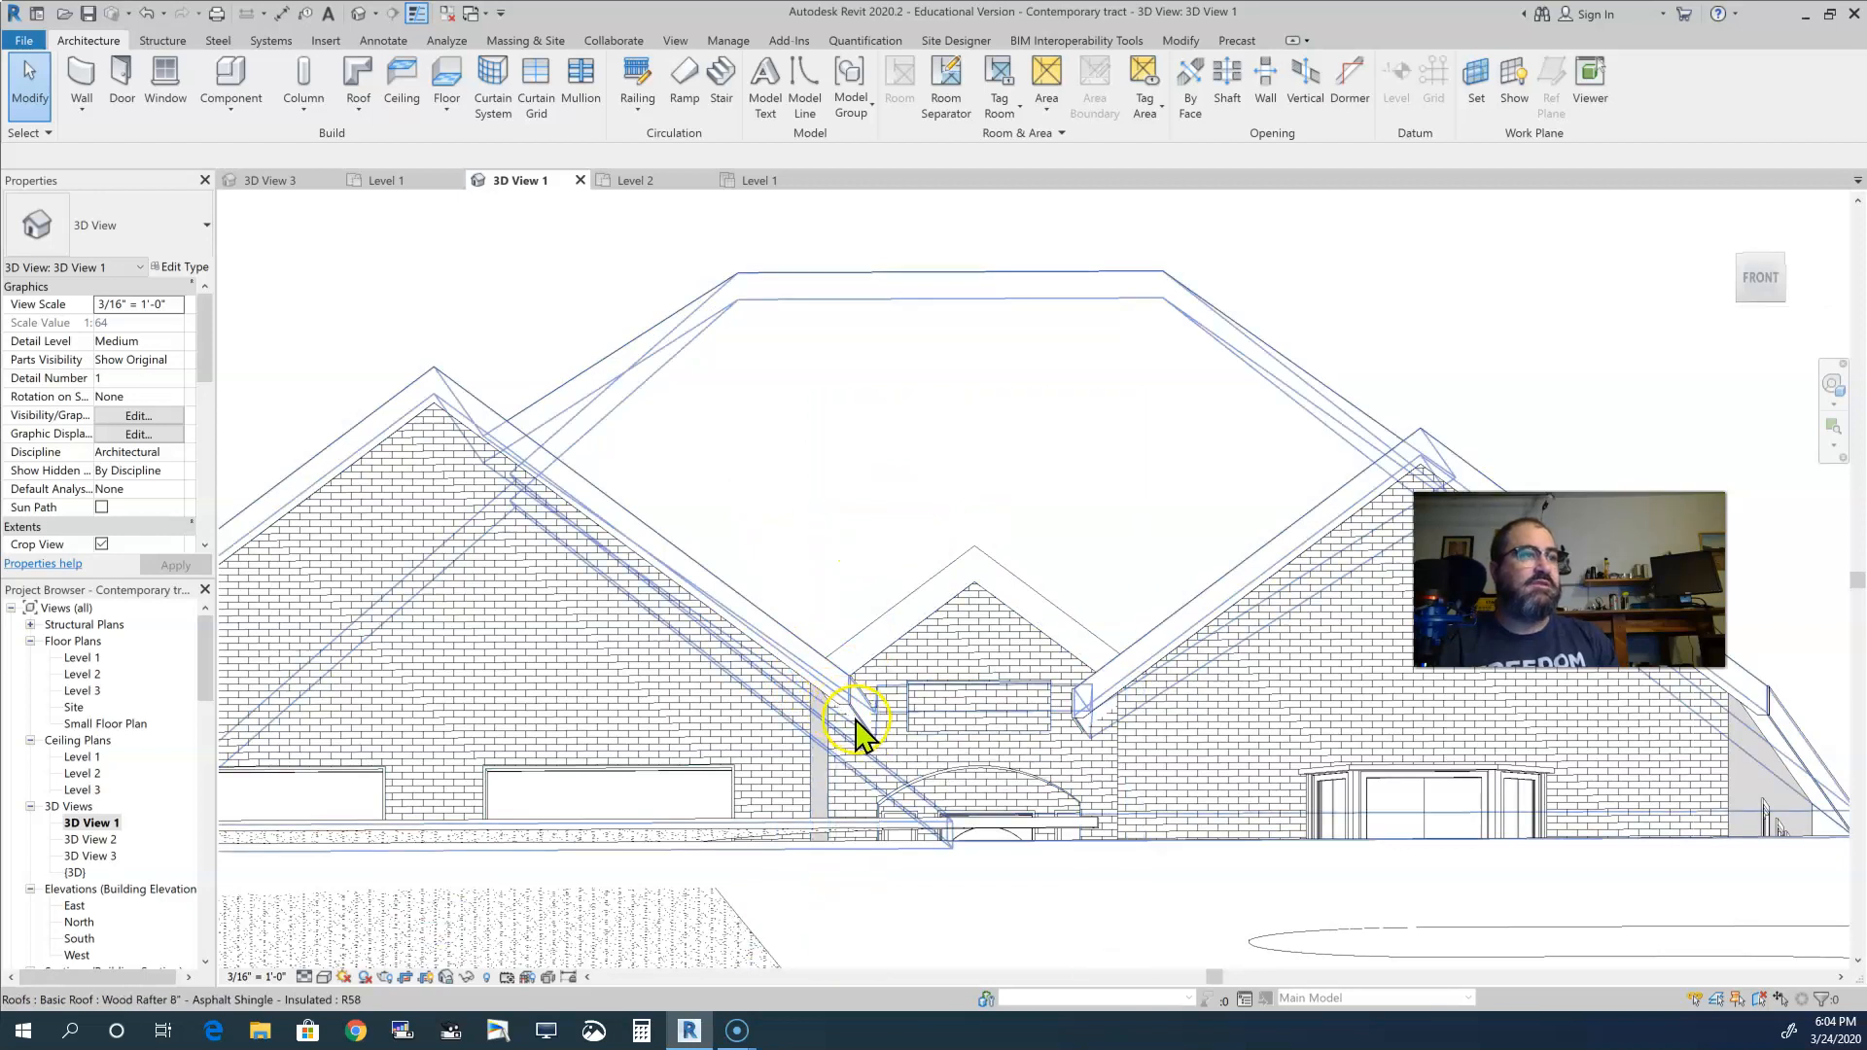
key("Tab")
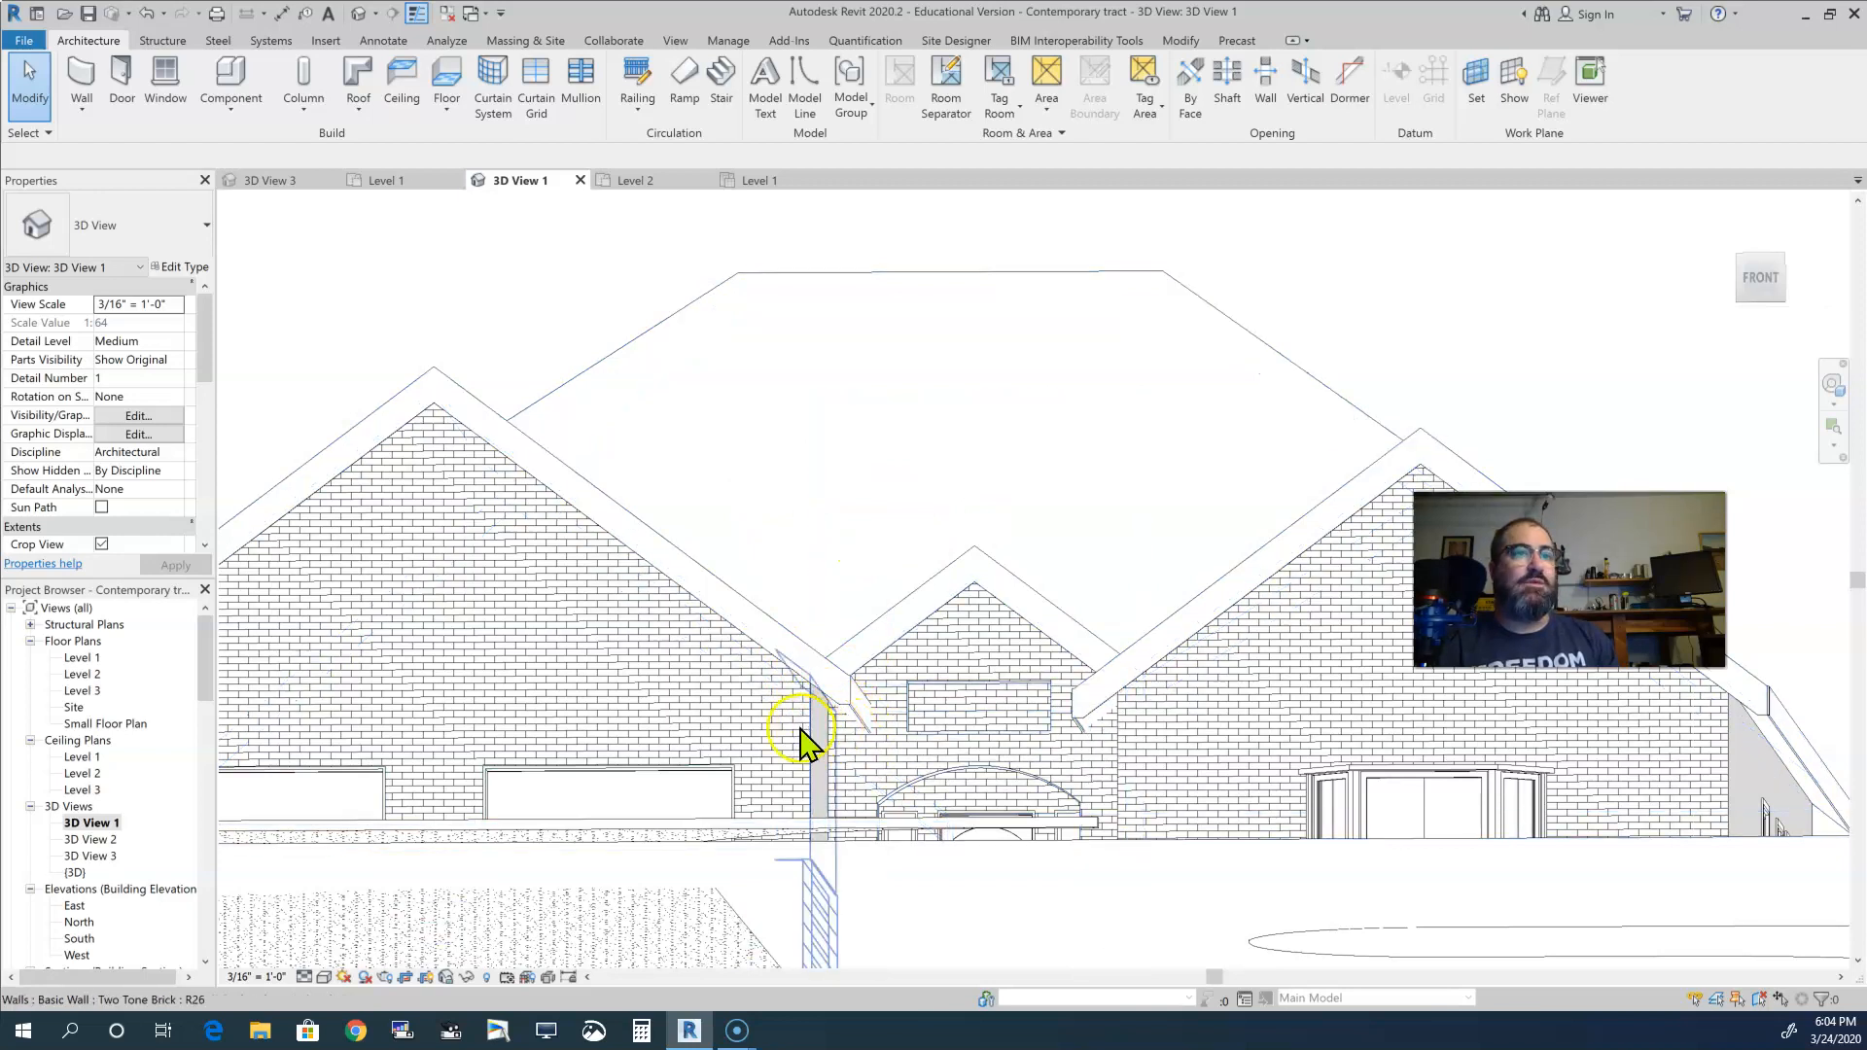
scroll(831, 719, "up", 5)
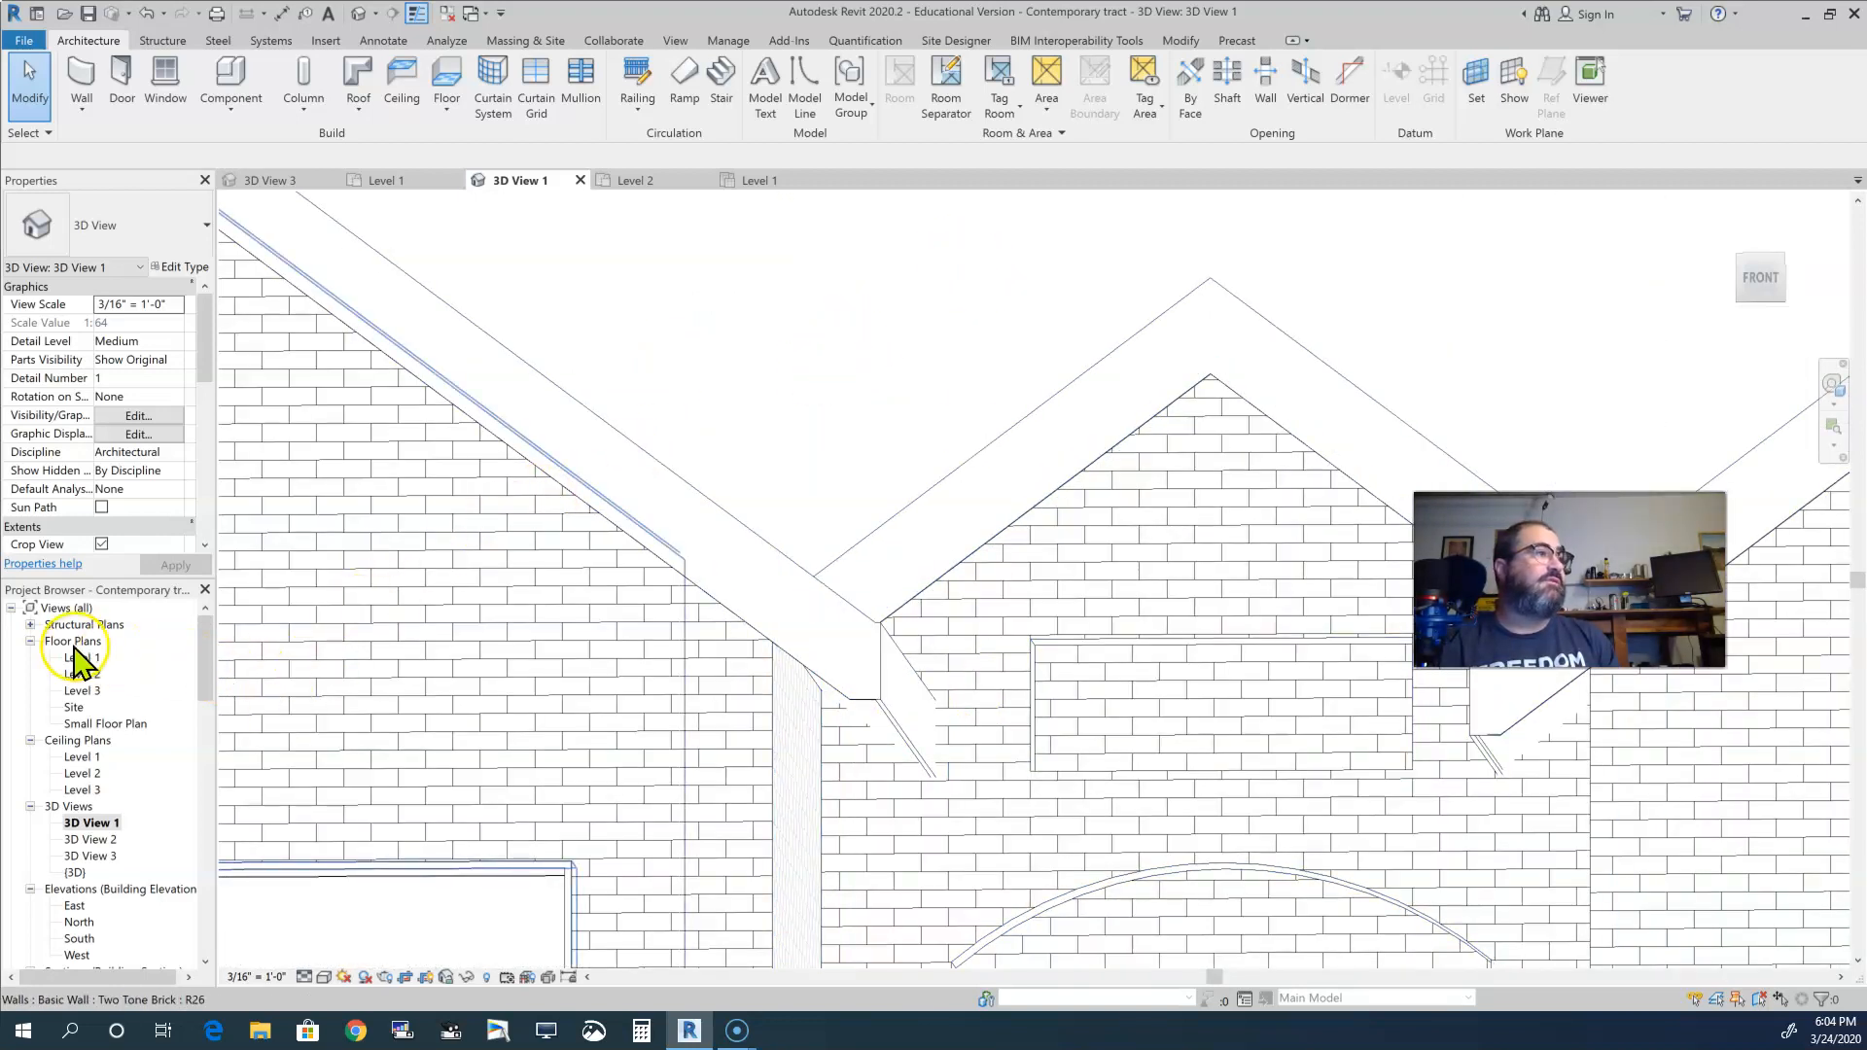
- On the Level 2 plan, start a roof soffit and pick the garage side's outer eave edge and adjoining rear eave edge as boundary lines
double_click(84, 674)
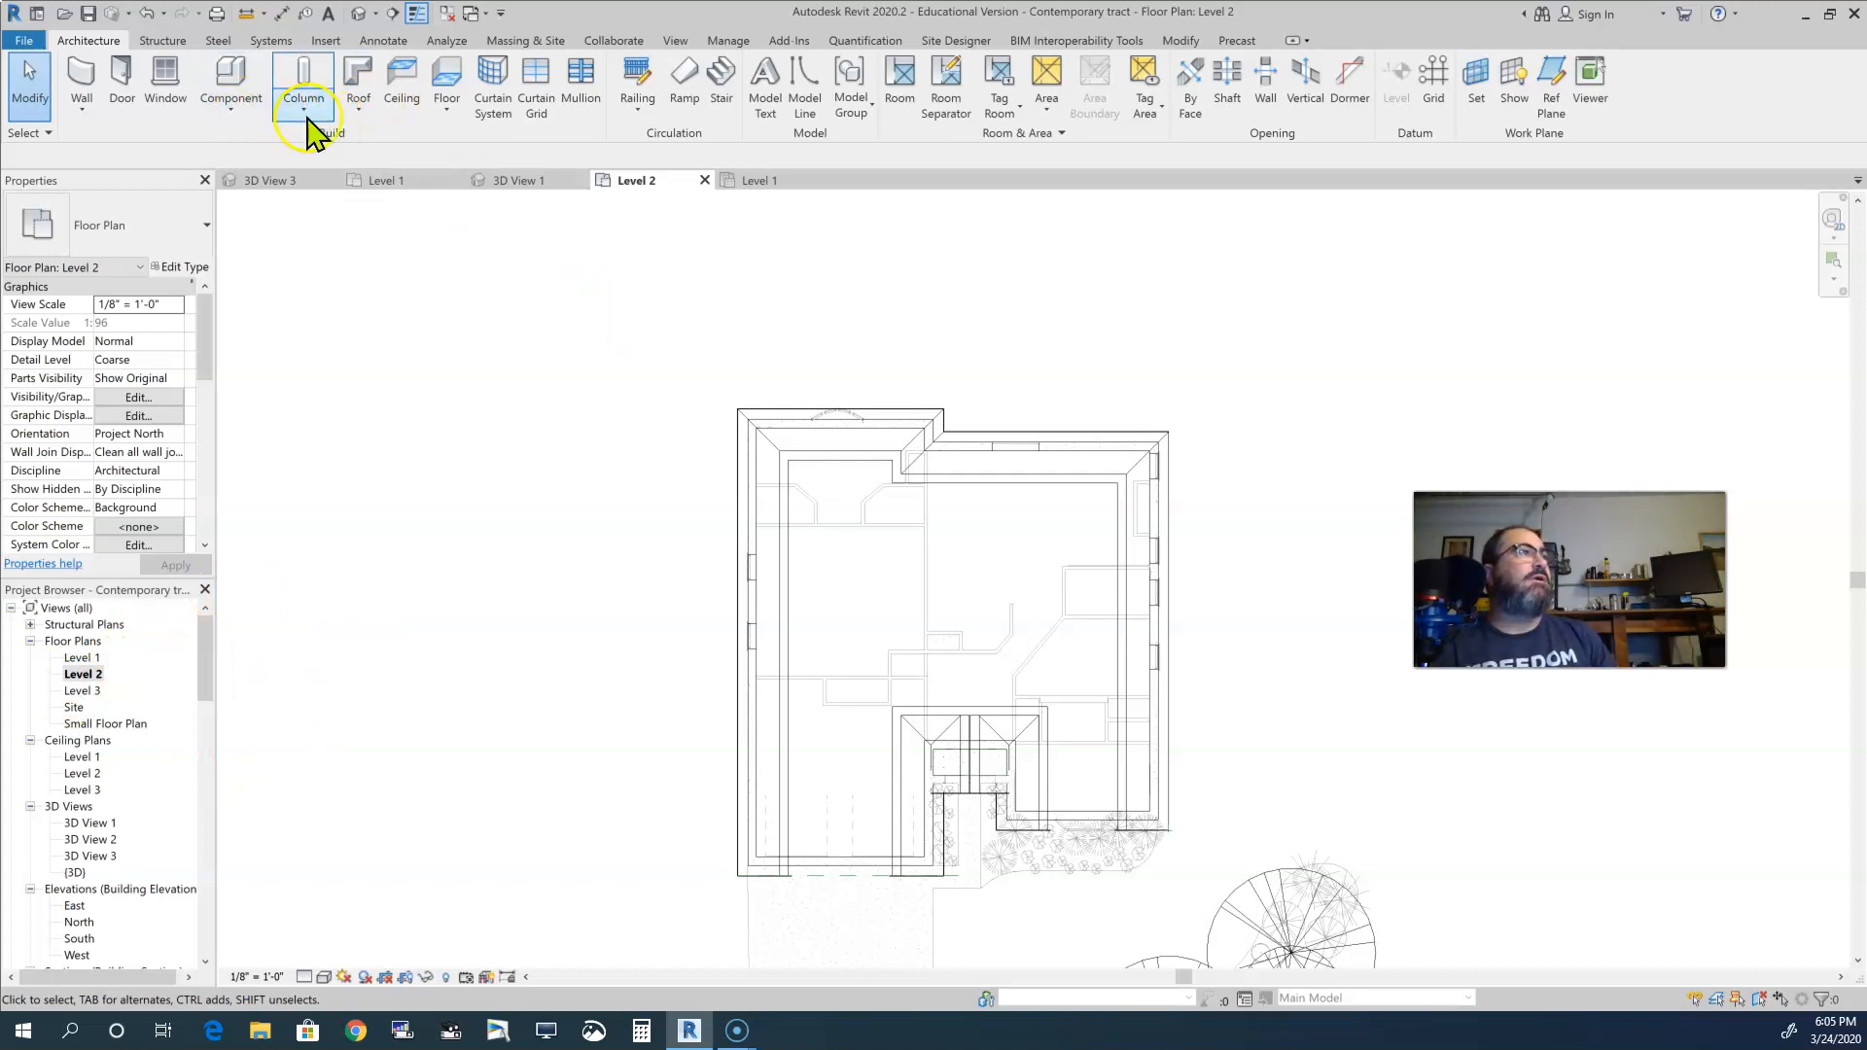
left_click(357, 109)
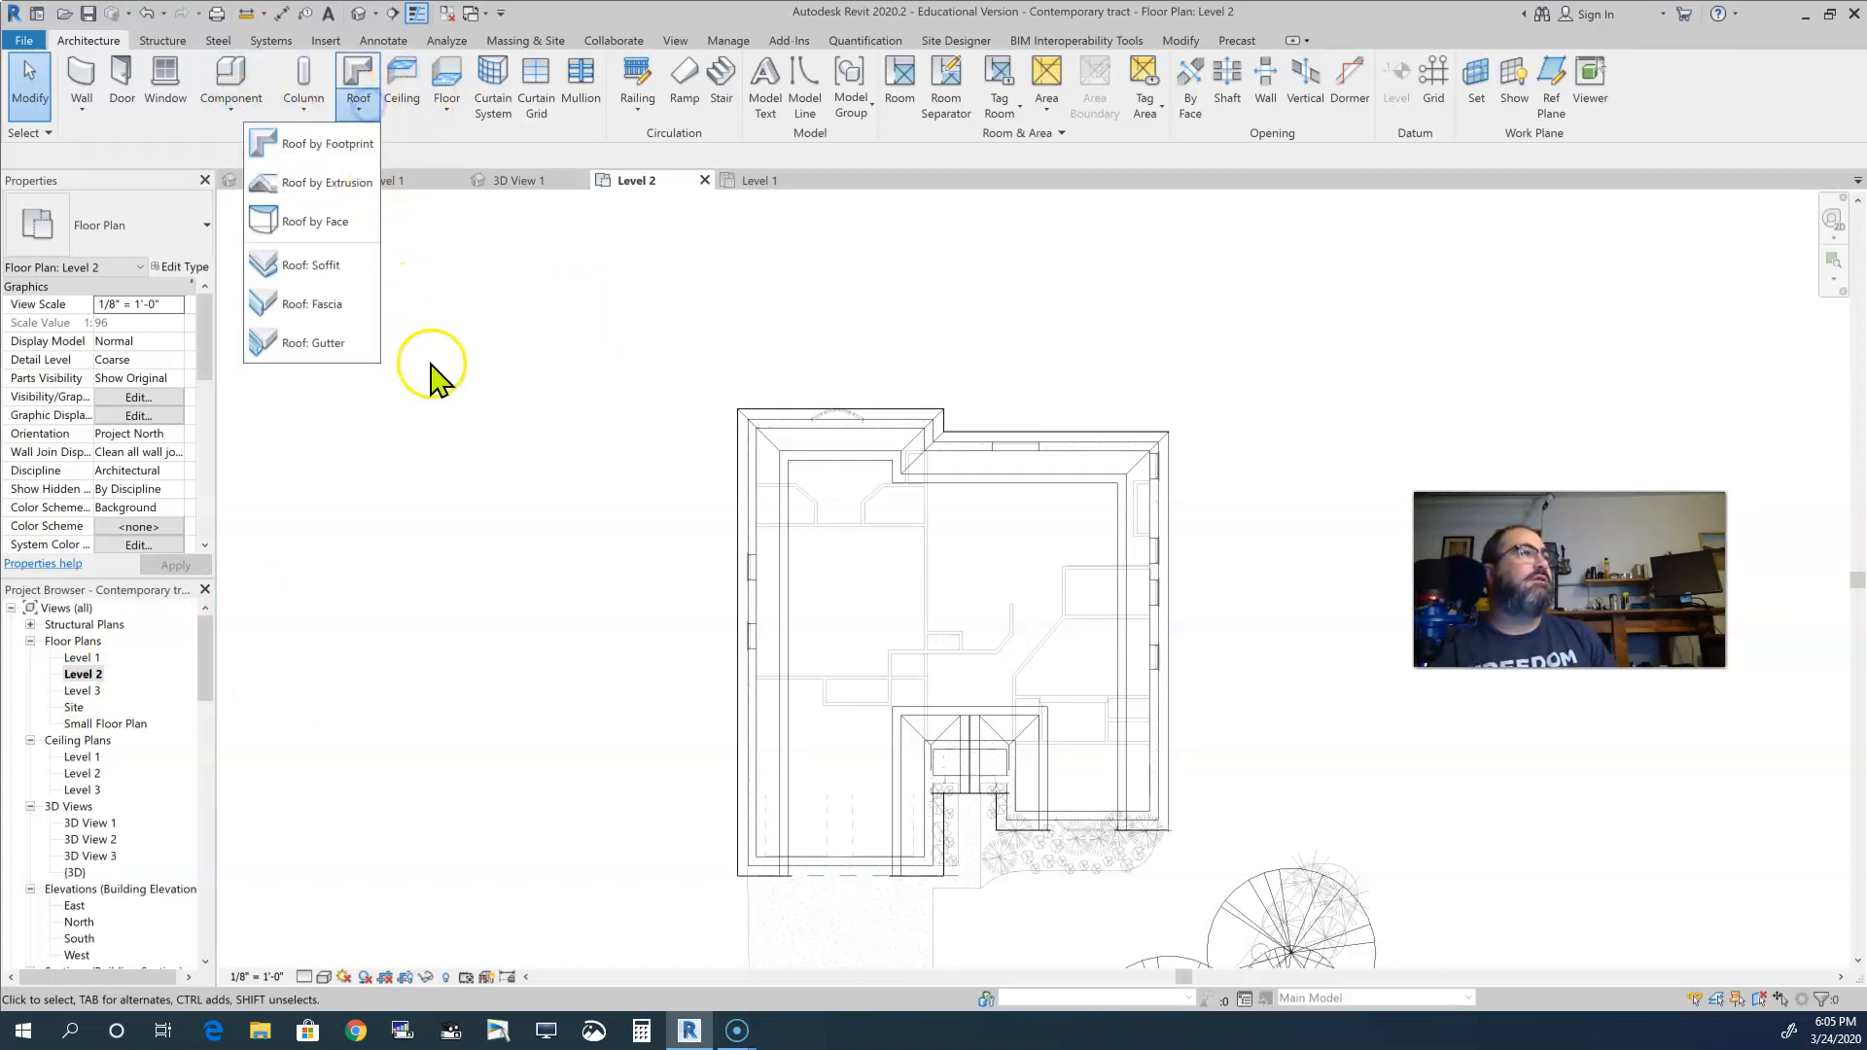
left_click(304, 266)
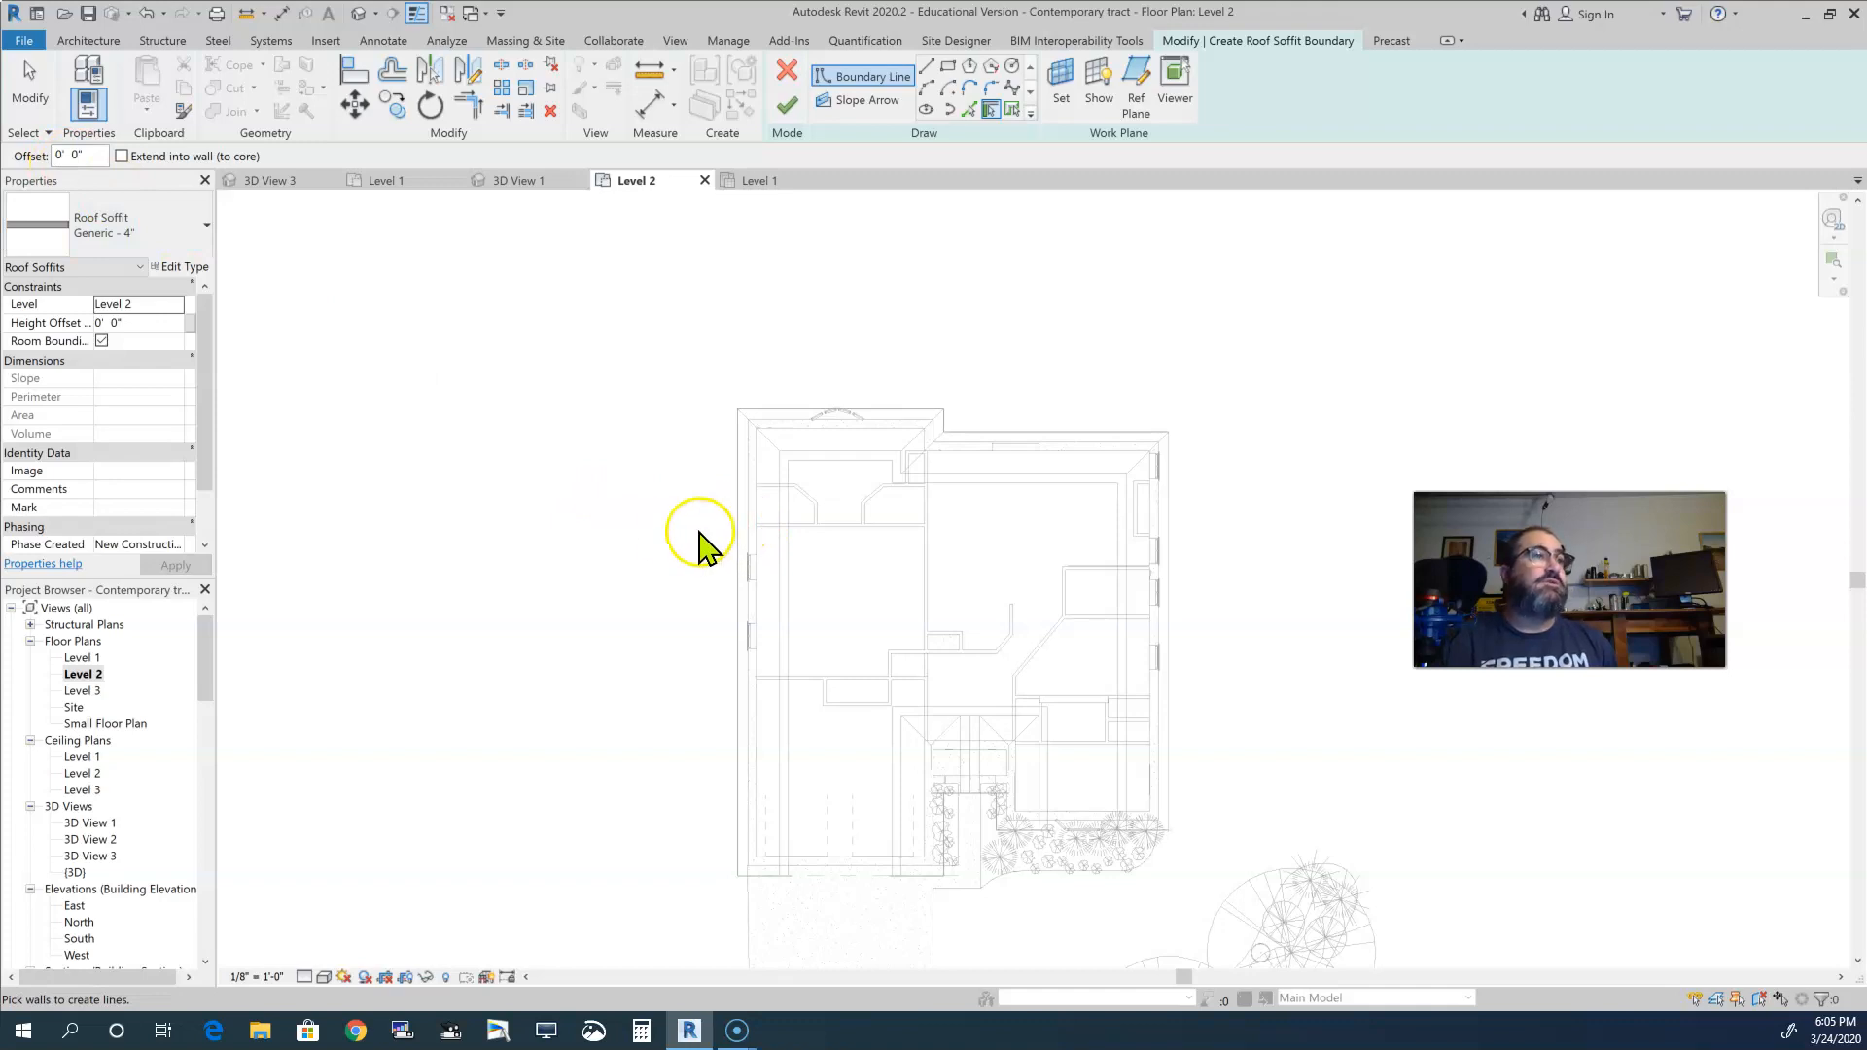
left_click(972, 109)
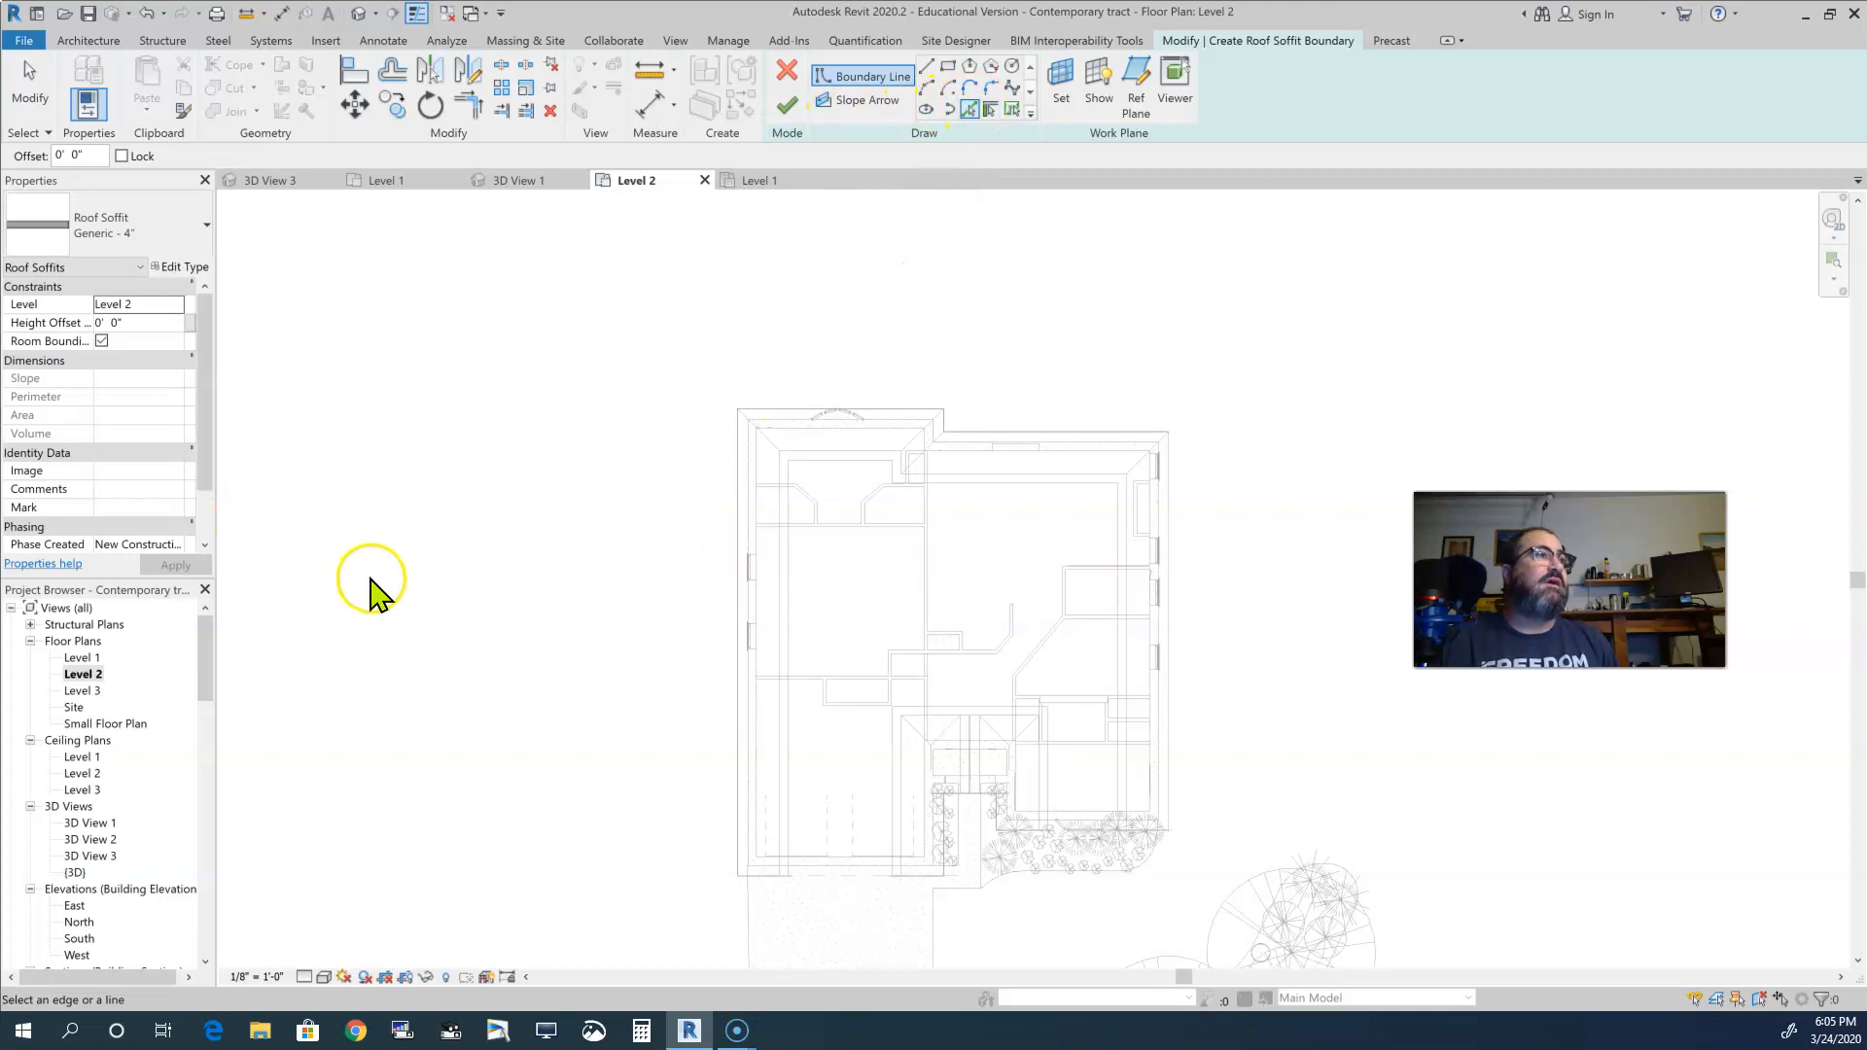
scroll(667, 813, "down", 2)
scroll(534, 659, "up", 5)
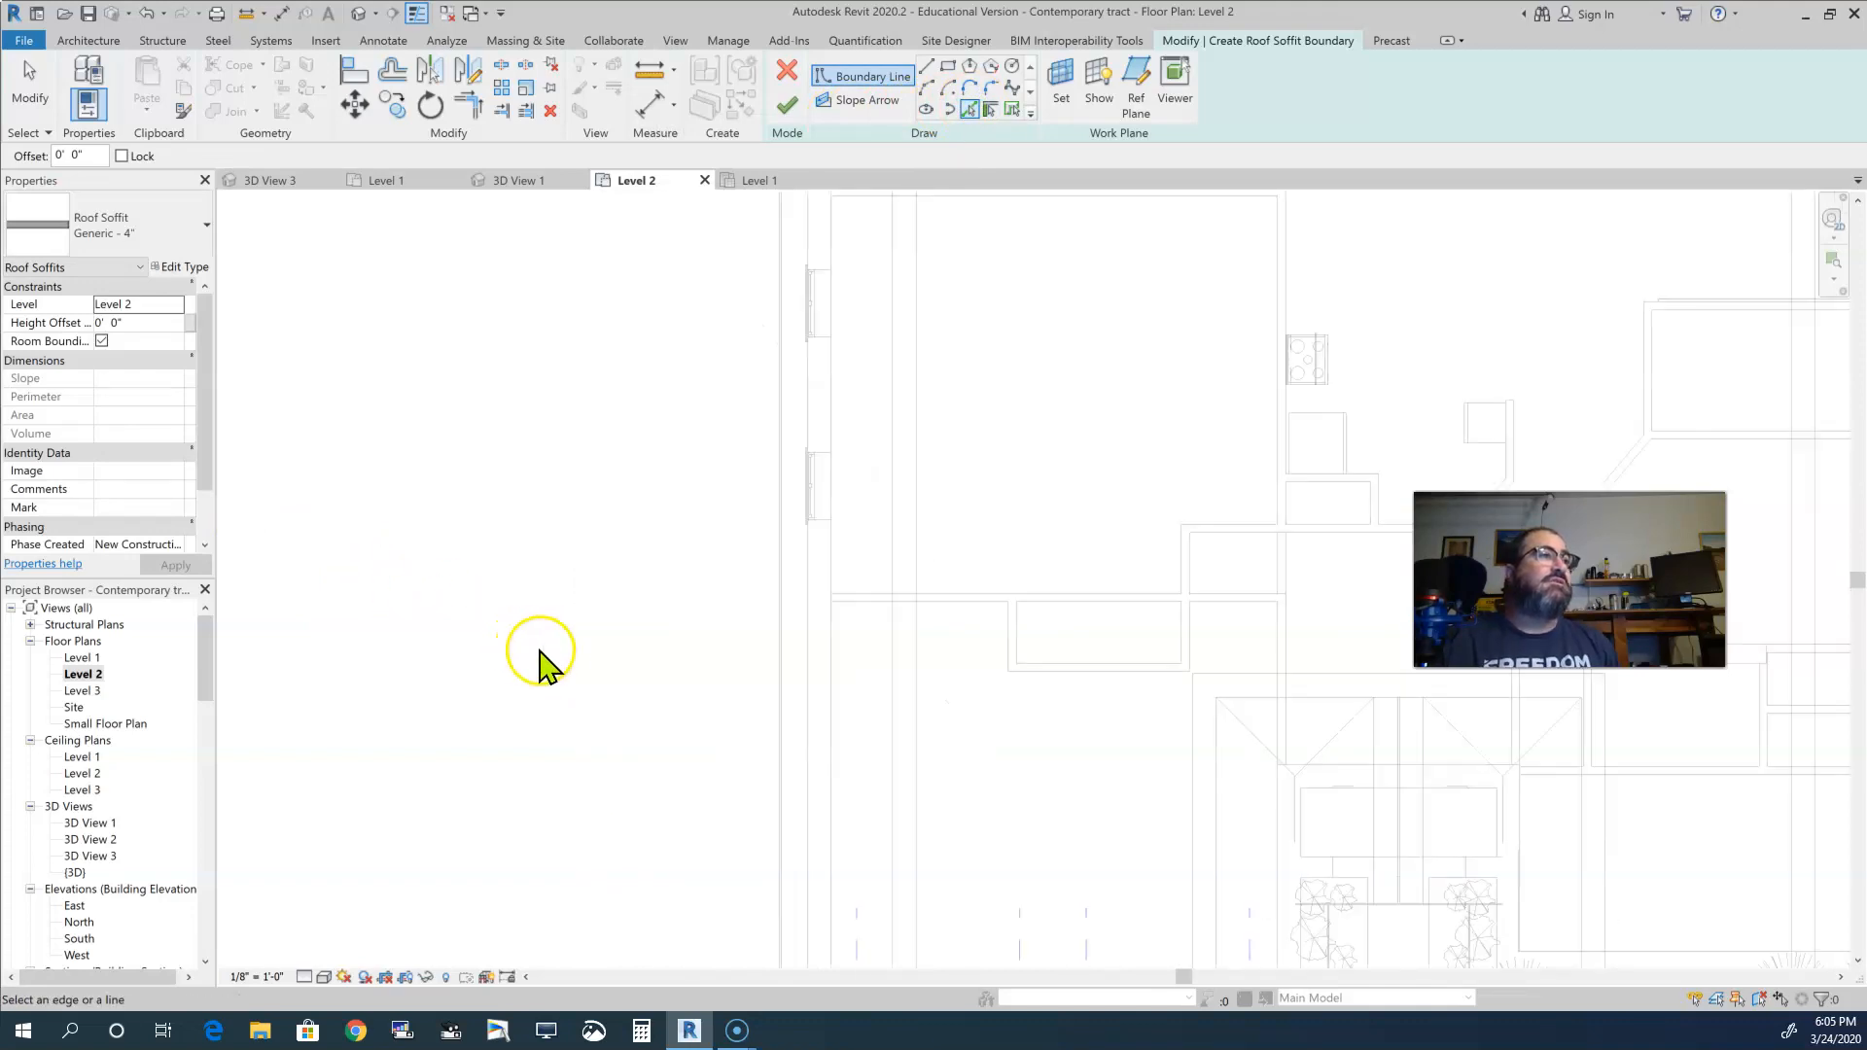
scroll(959, 554, "down", 5)
middle_click_drag(942, 405, 793, 706)
left_click(800, 498)
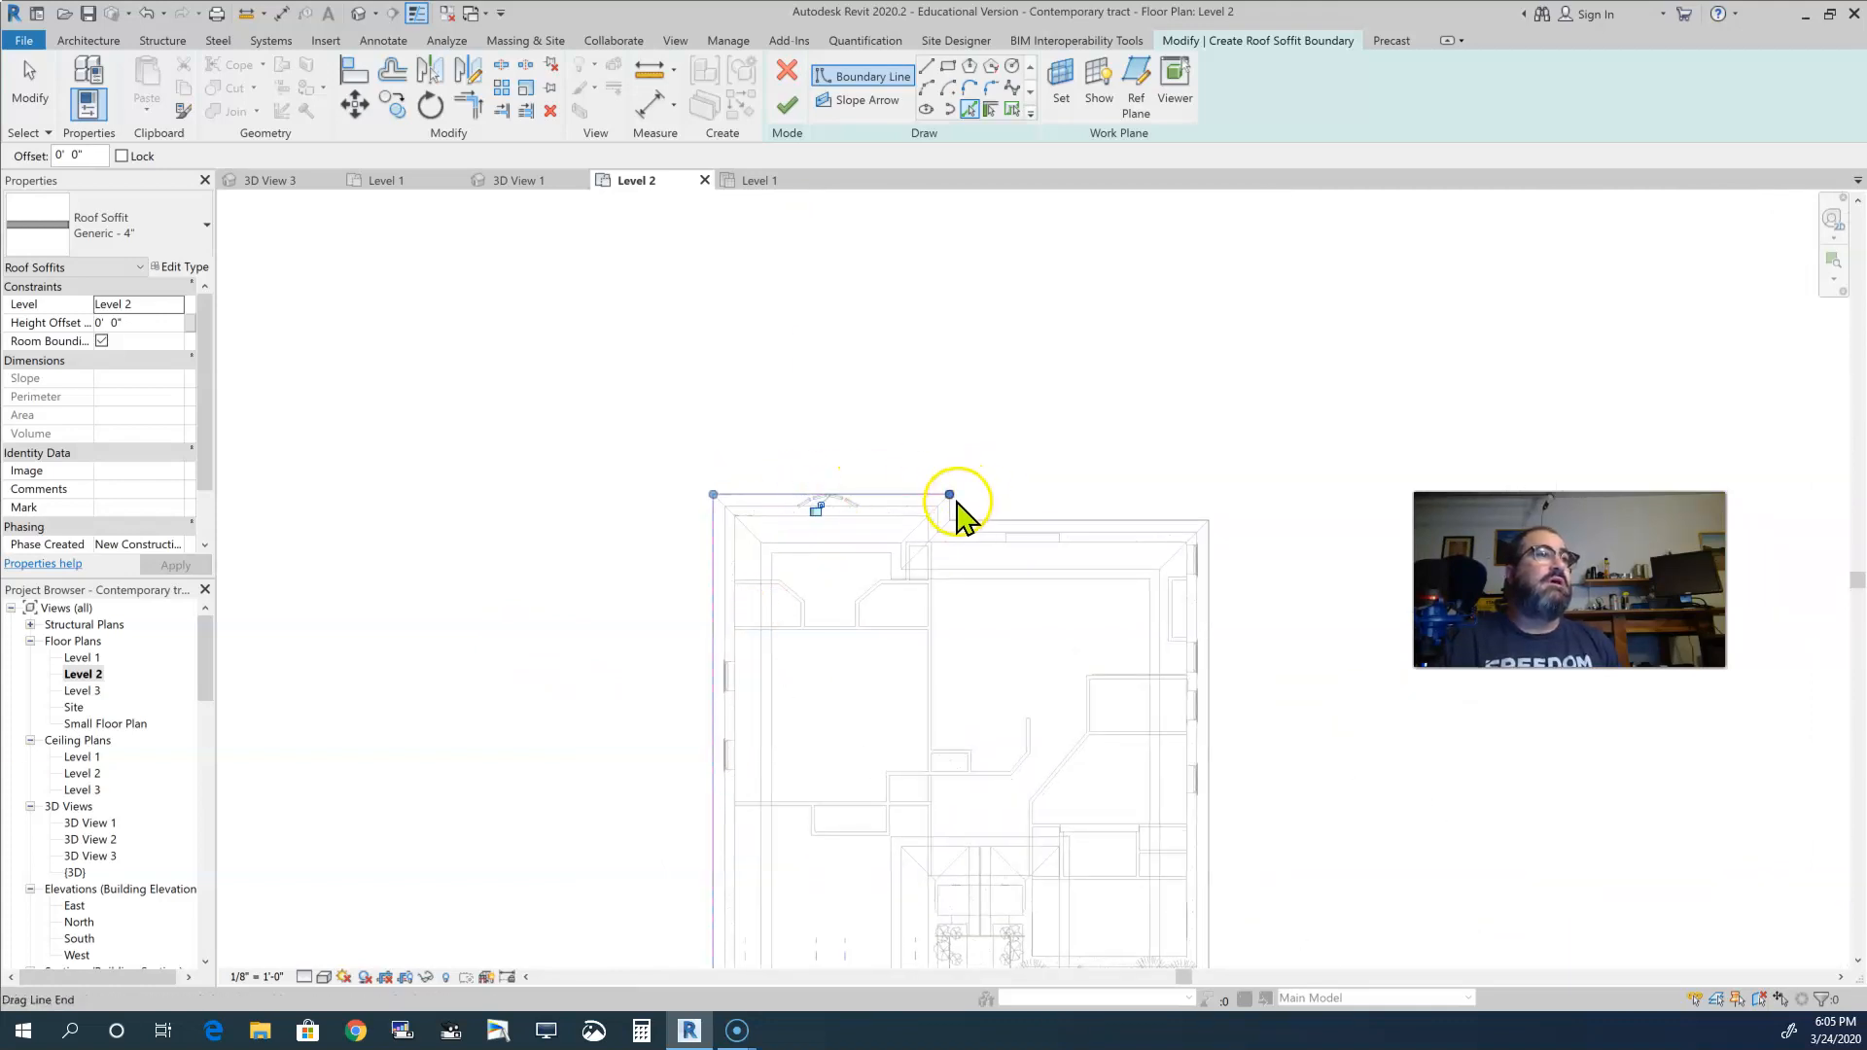
- Undo the mispicked edge and pick the rear jog, the remaining rear eave edge and the opposite side's eave edge as boundary lines
left_click(950, 511)
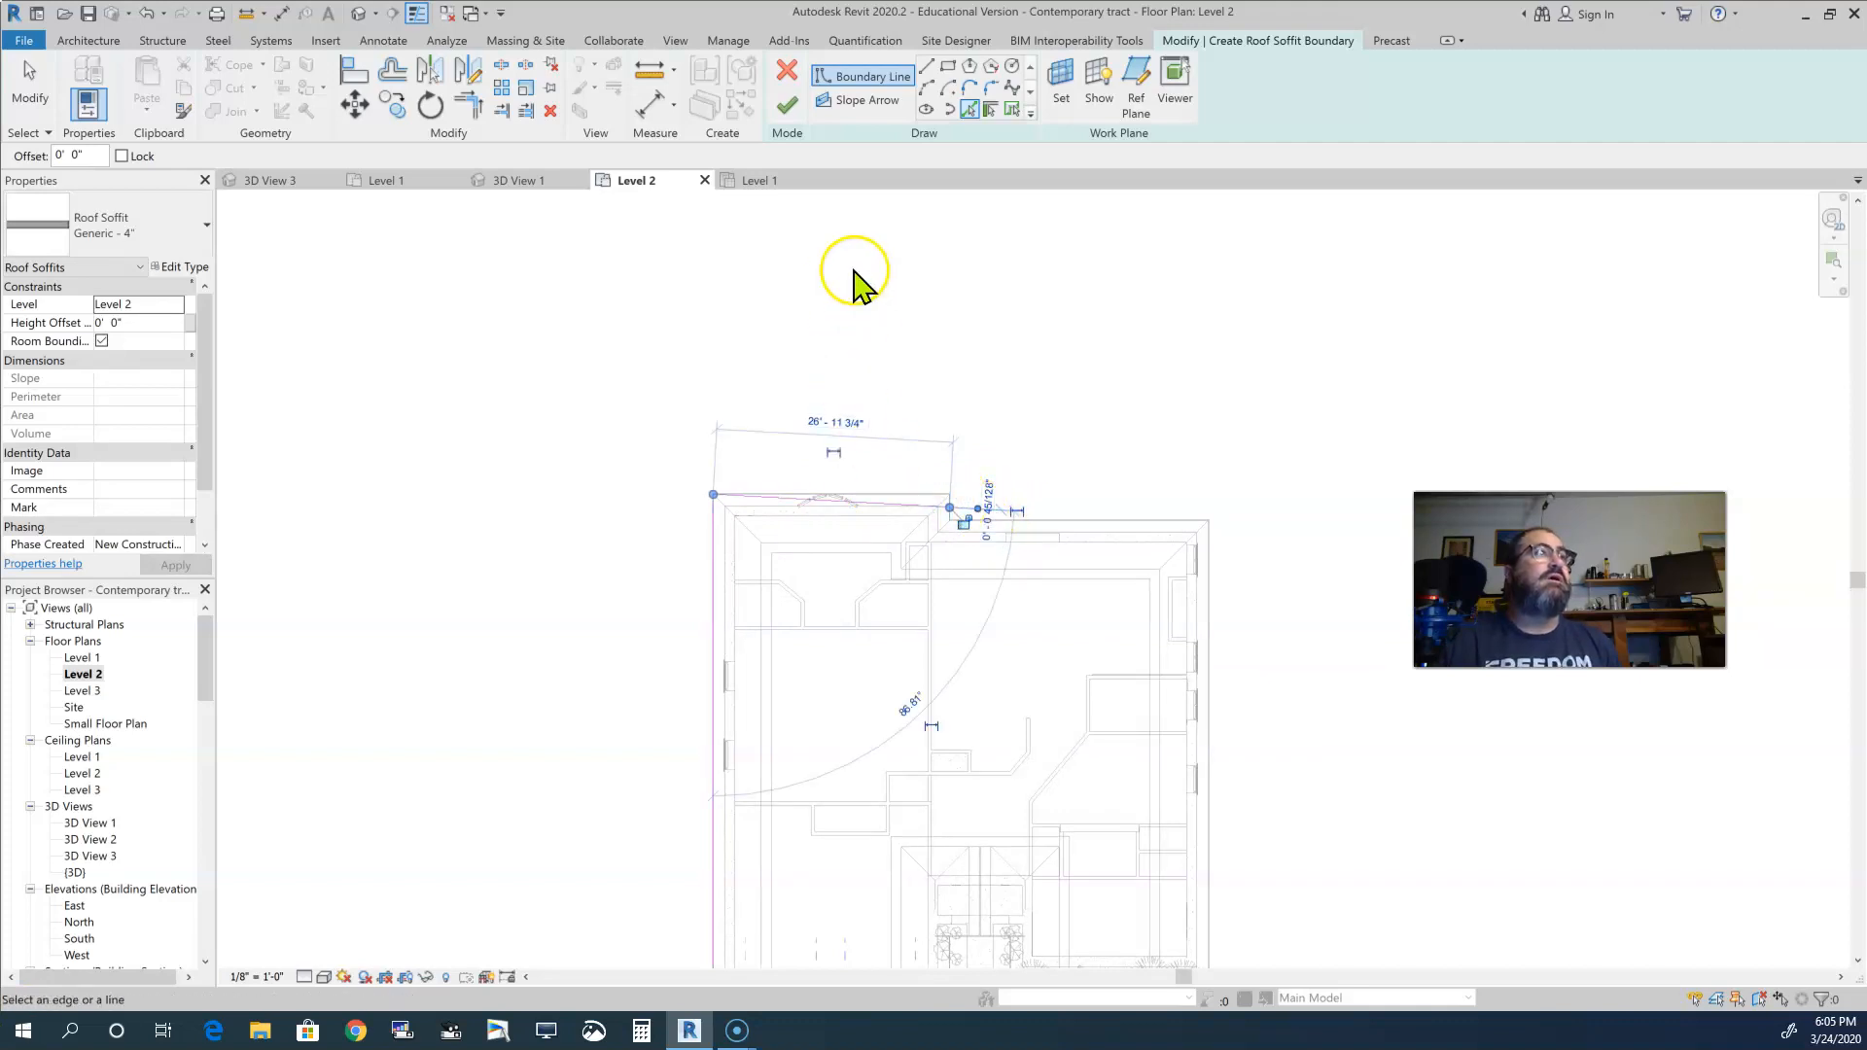
left_click(145, 13)
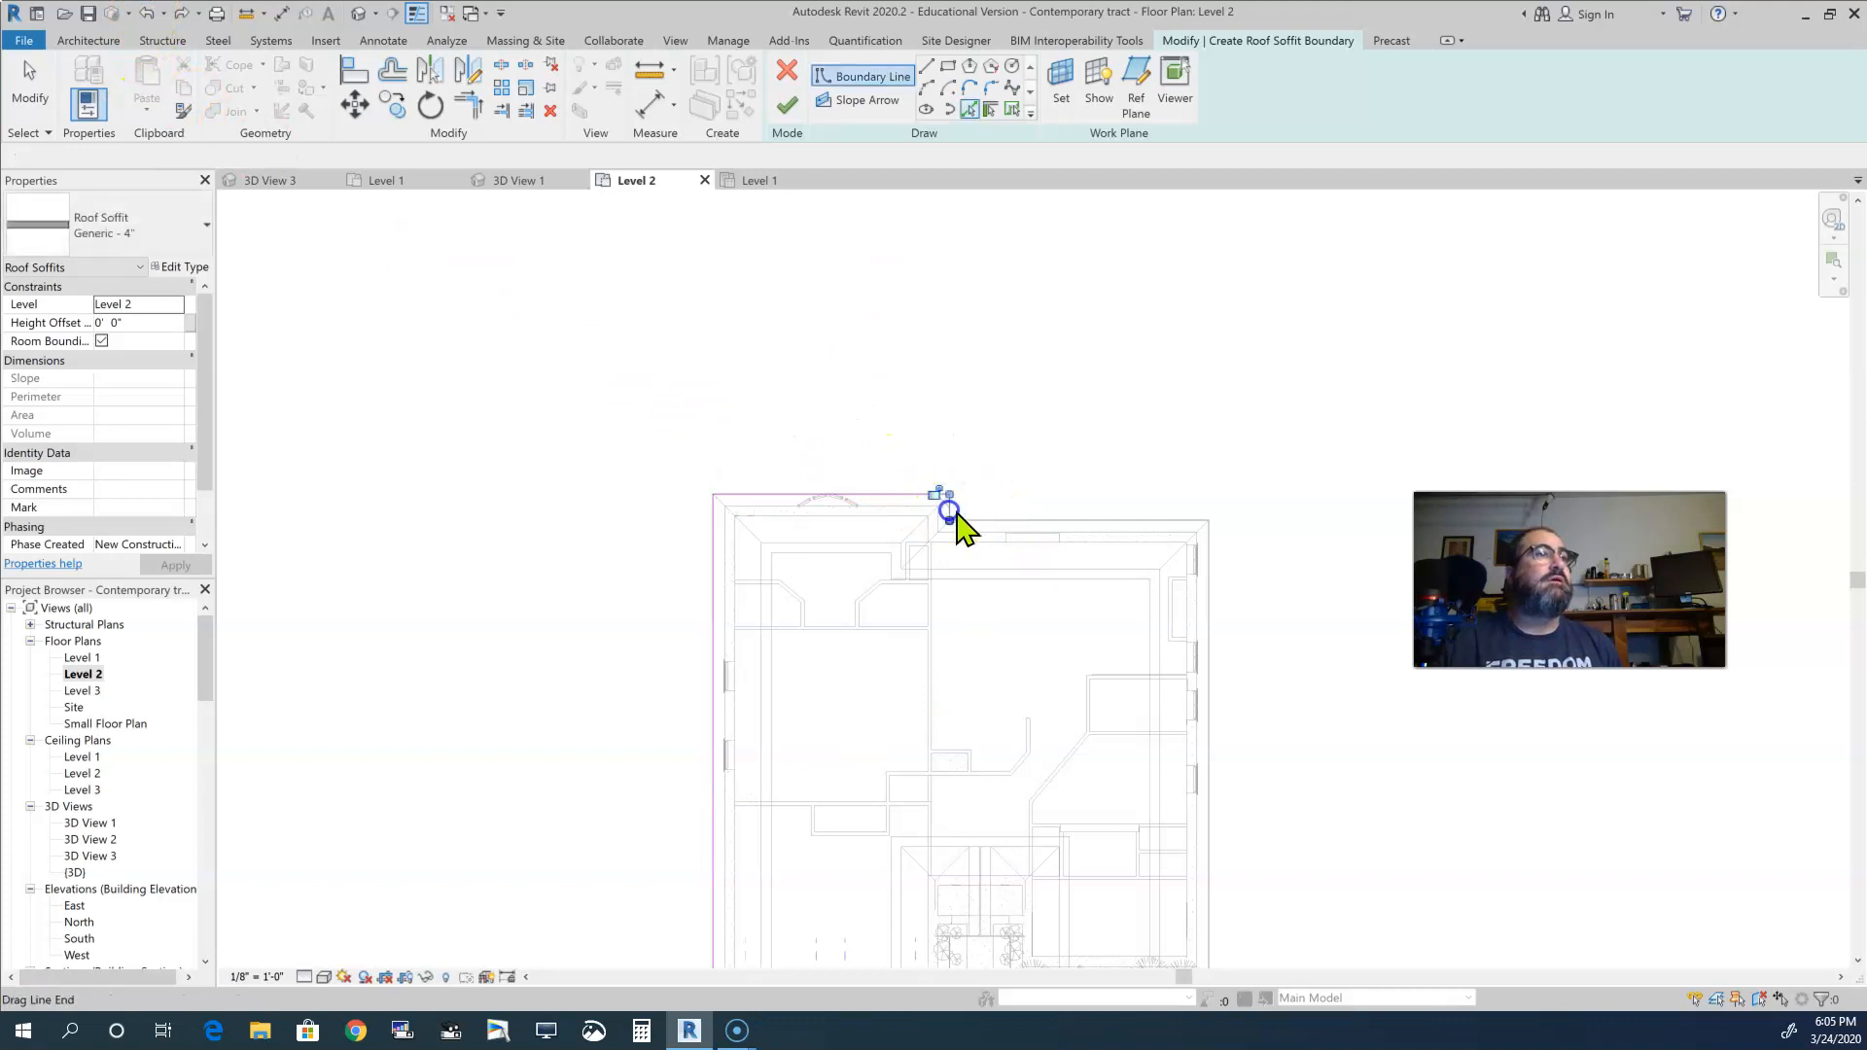
left_click(1088, 522)
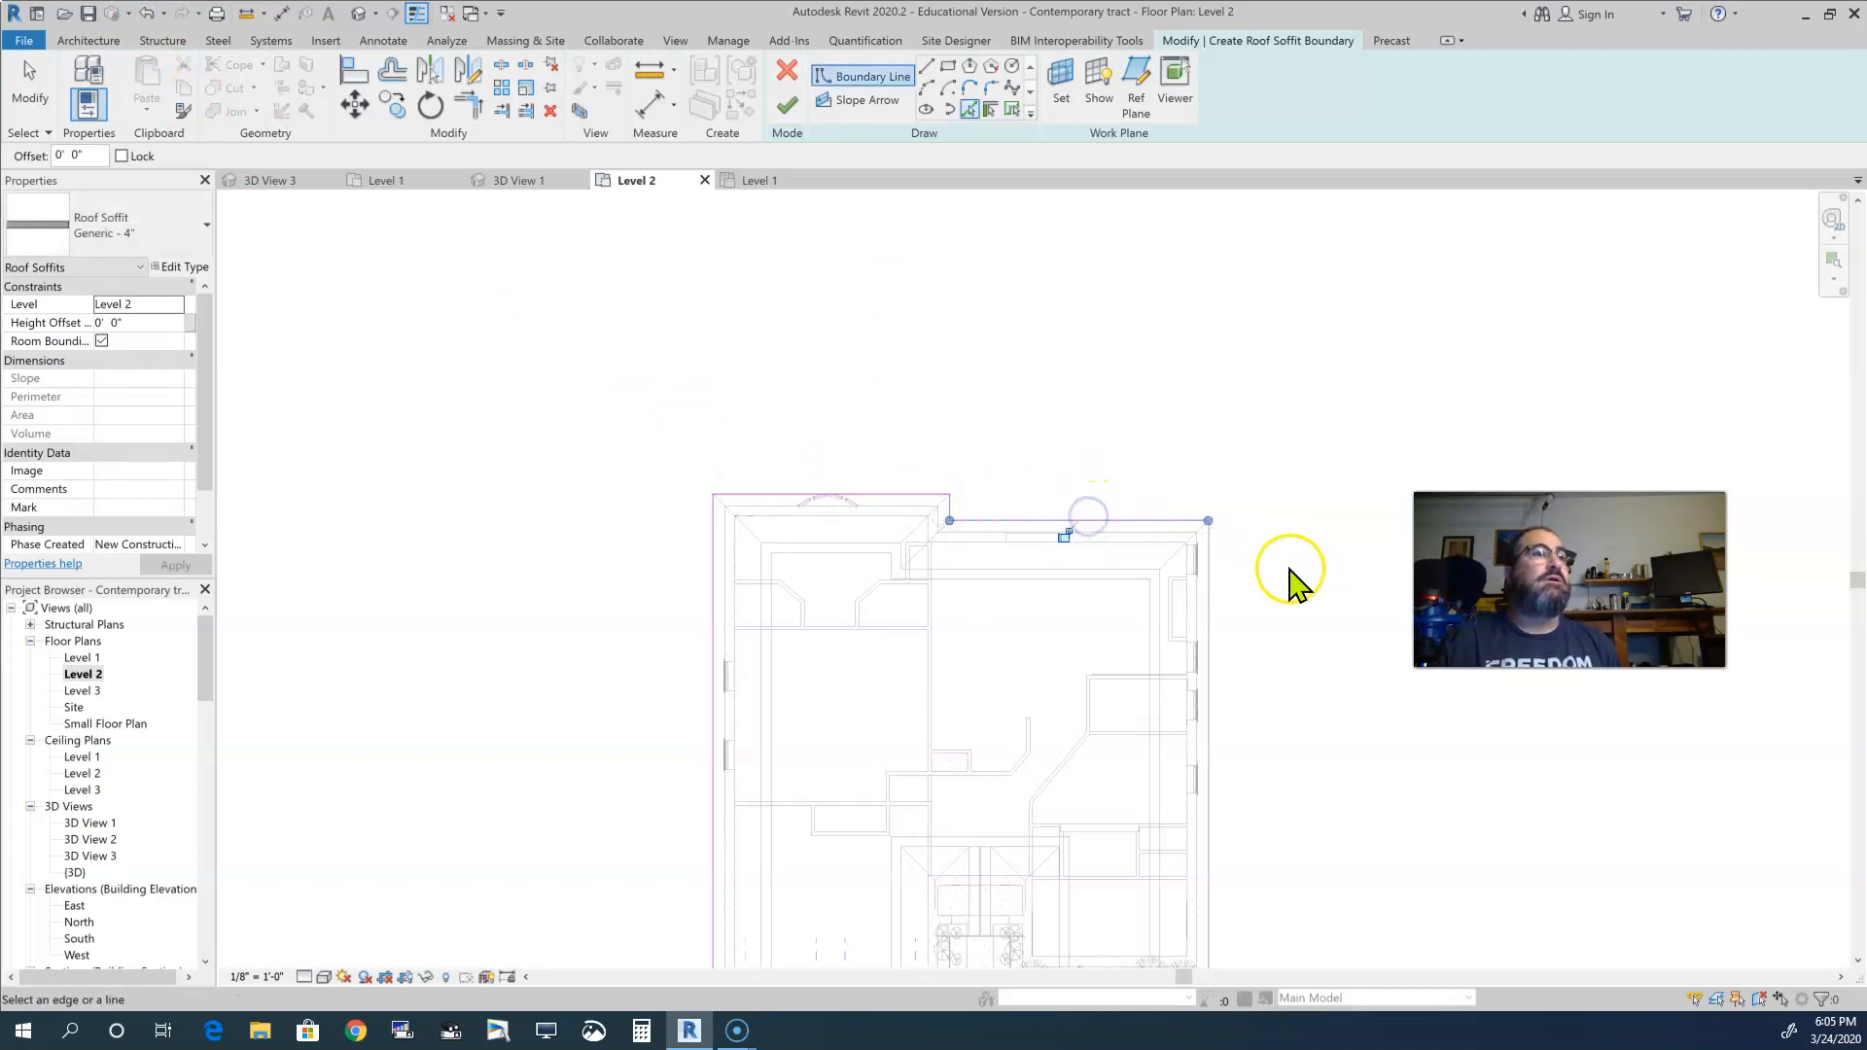
left_click(1209, 590)
- Pick the roof edges along both sides of the front entry recess as soffit boundary lines
middle_click_drag(1286, 750, 1201, 420)
middle_click_drag(975, 784, 1183, 800)
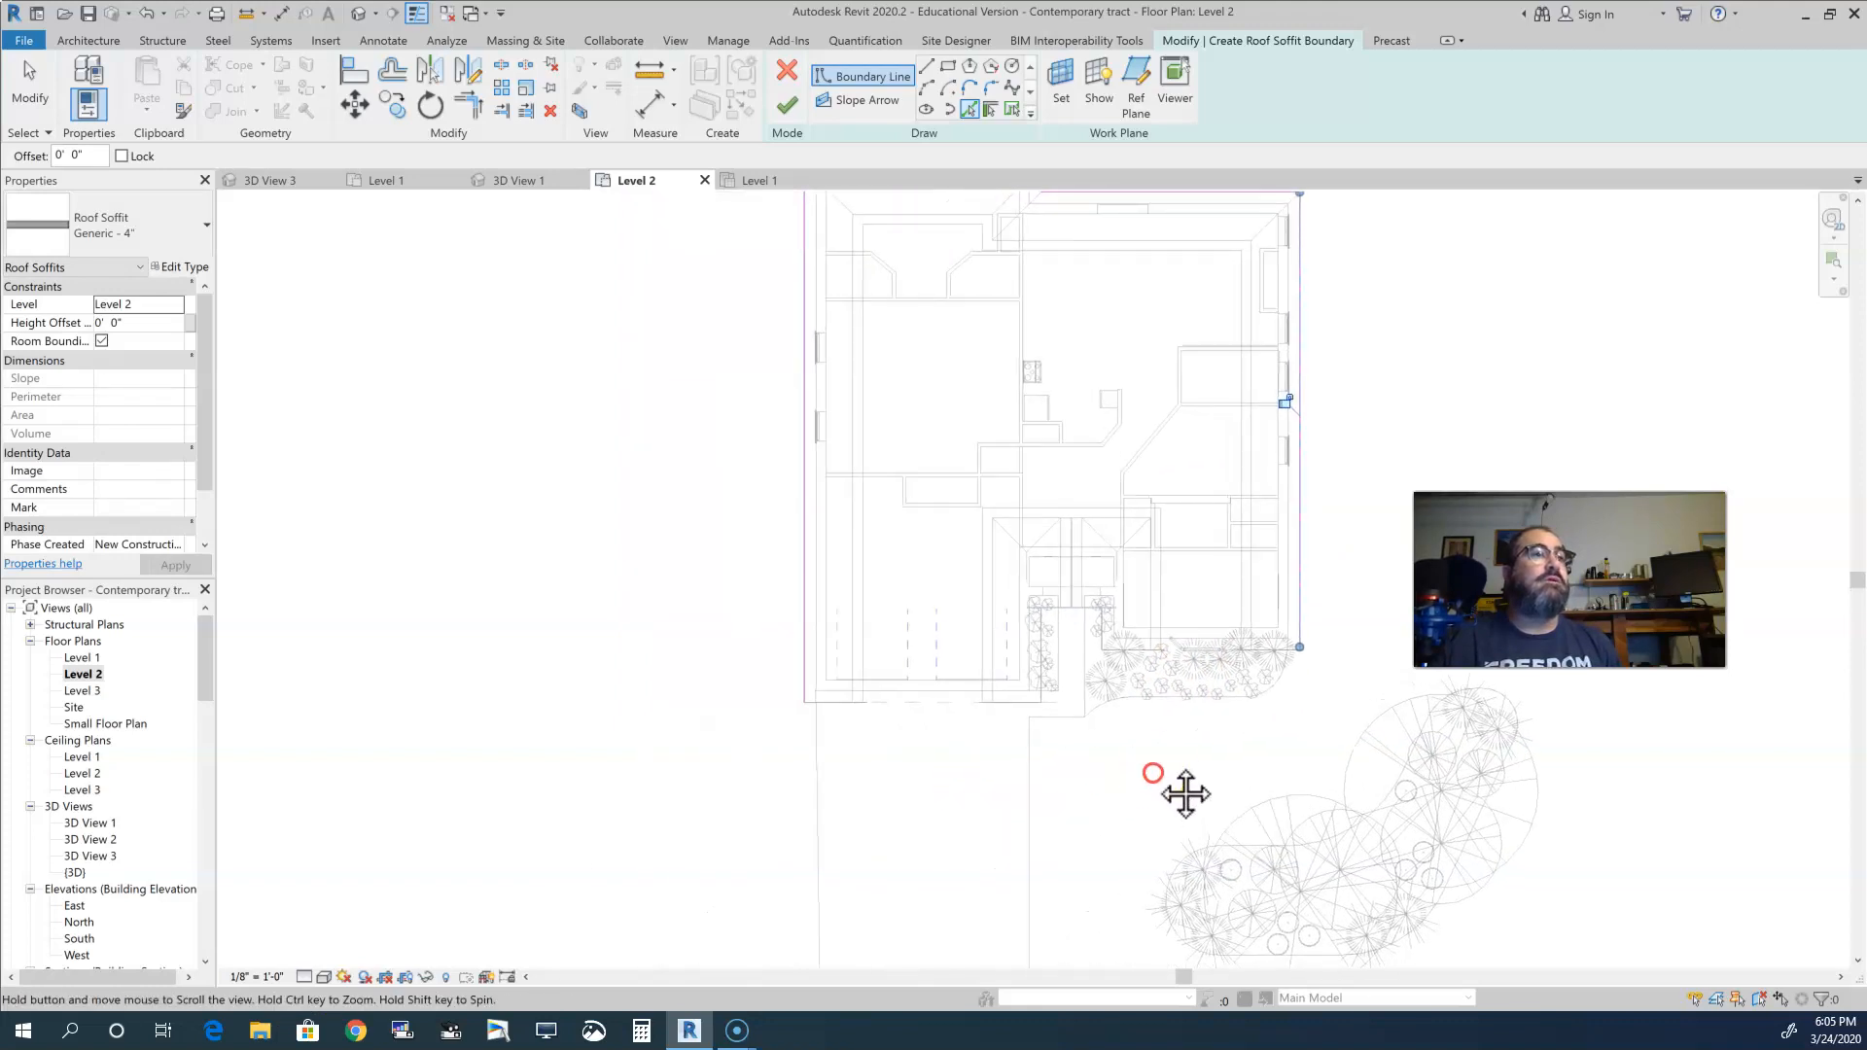
scroll(1076, 642, "up", 2)
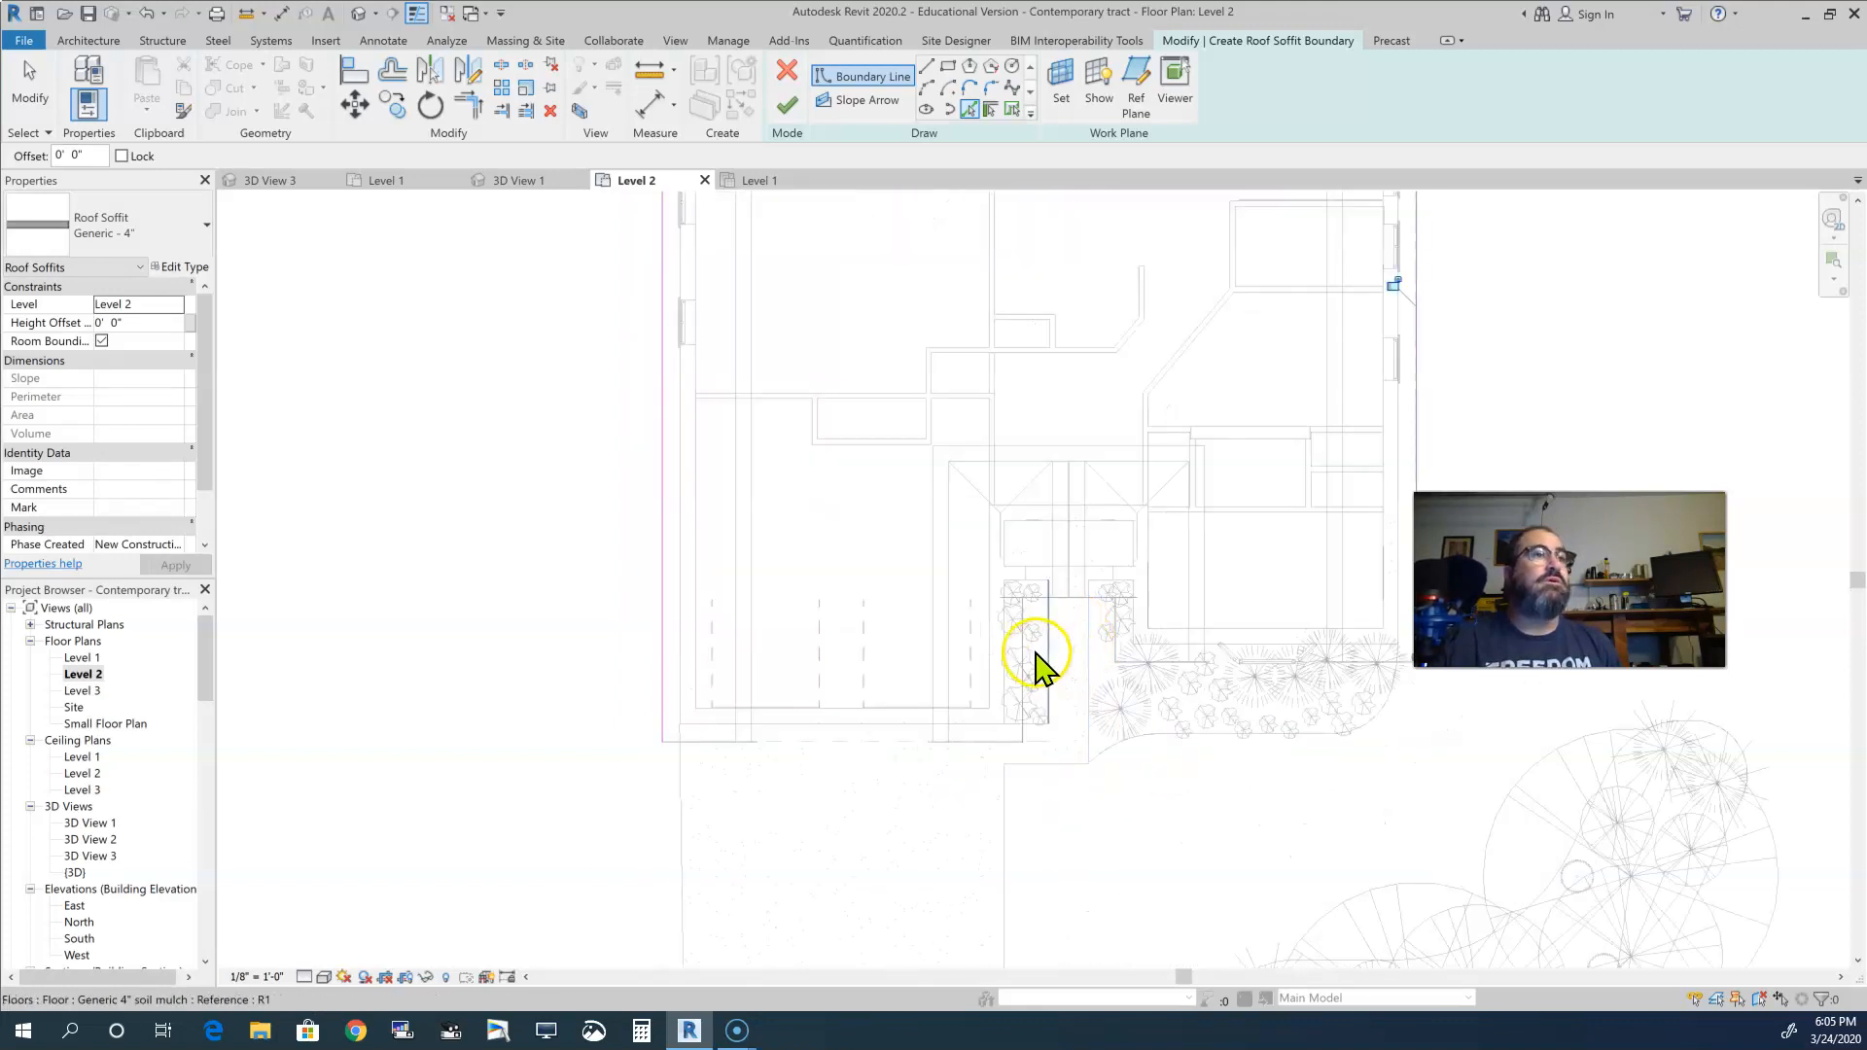
scroll(1085, 644, "up", 3)
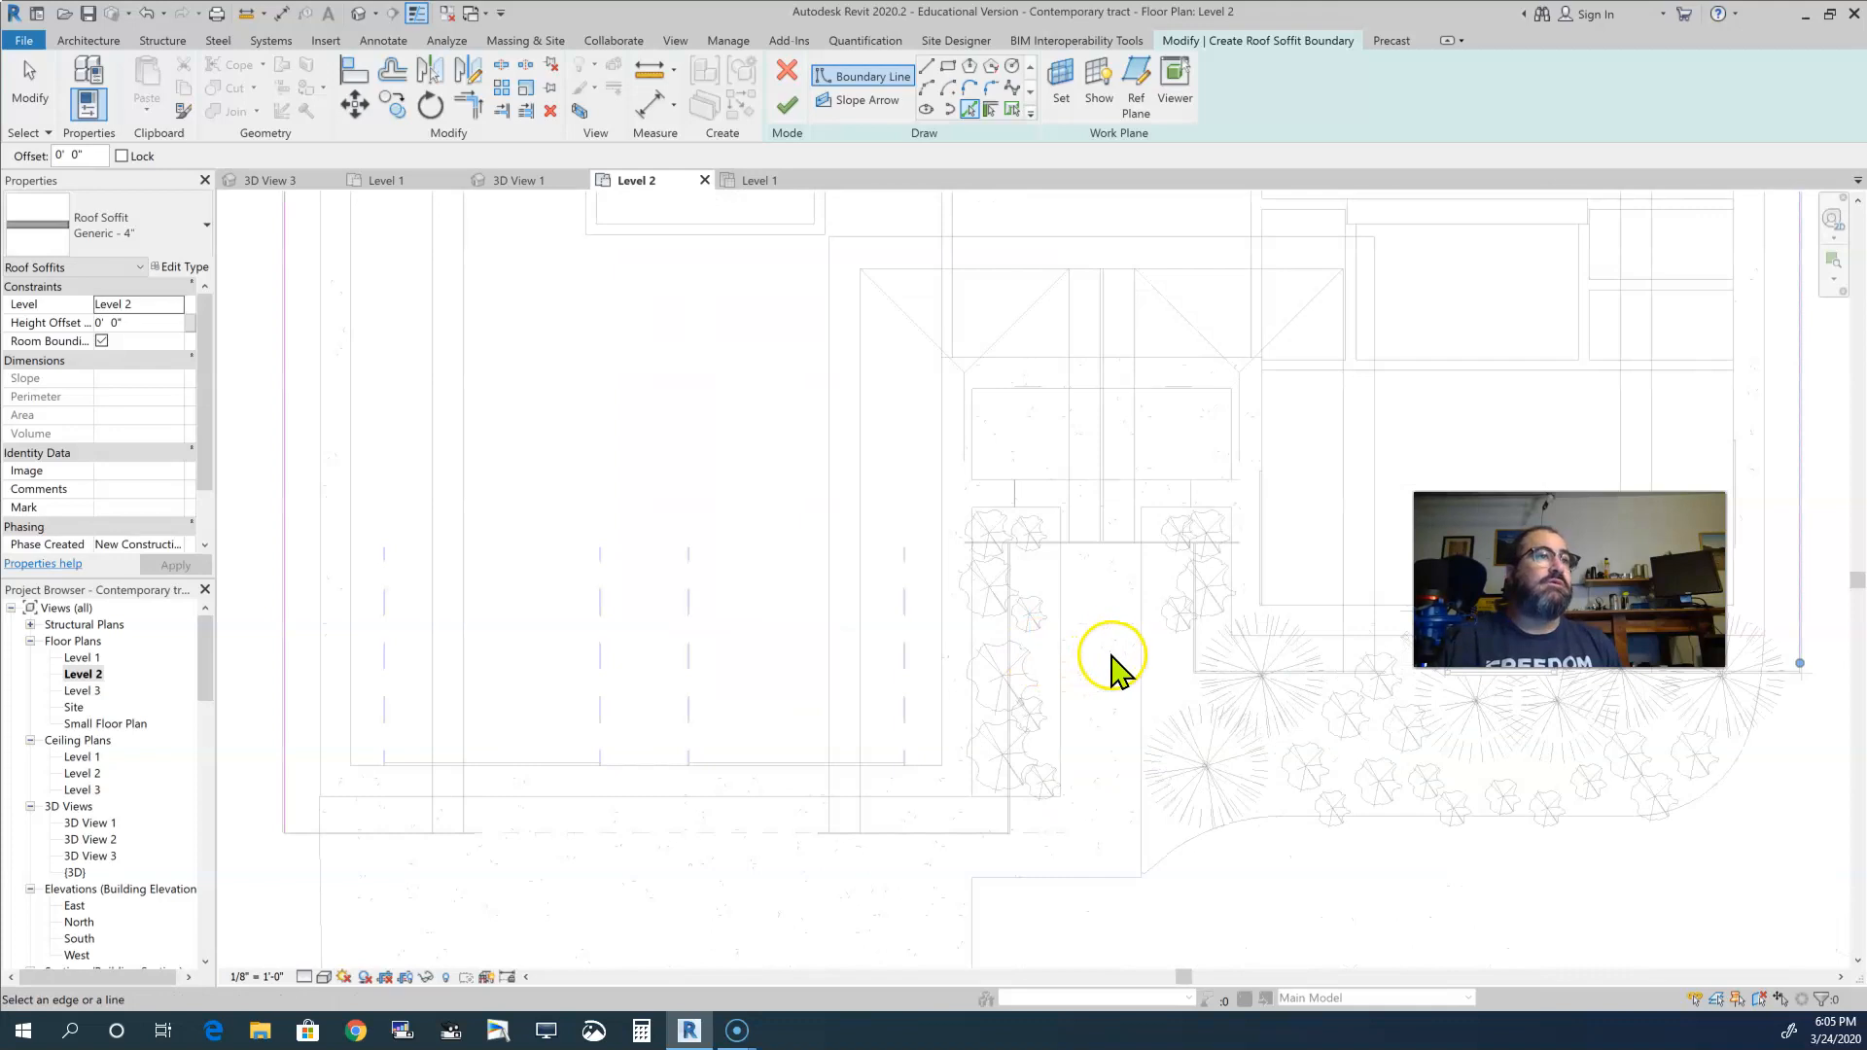
scroll(1085, 695, "down", 3)
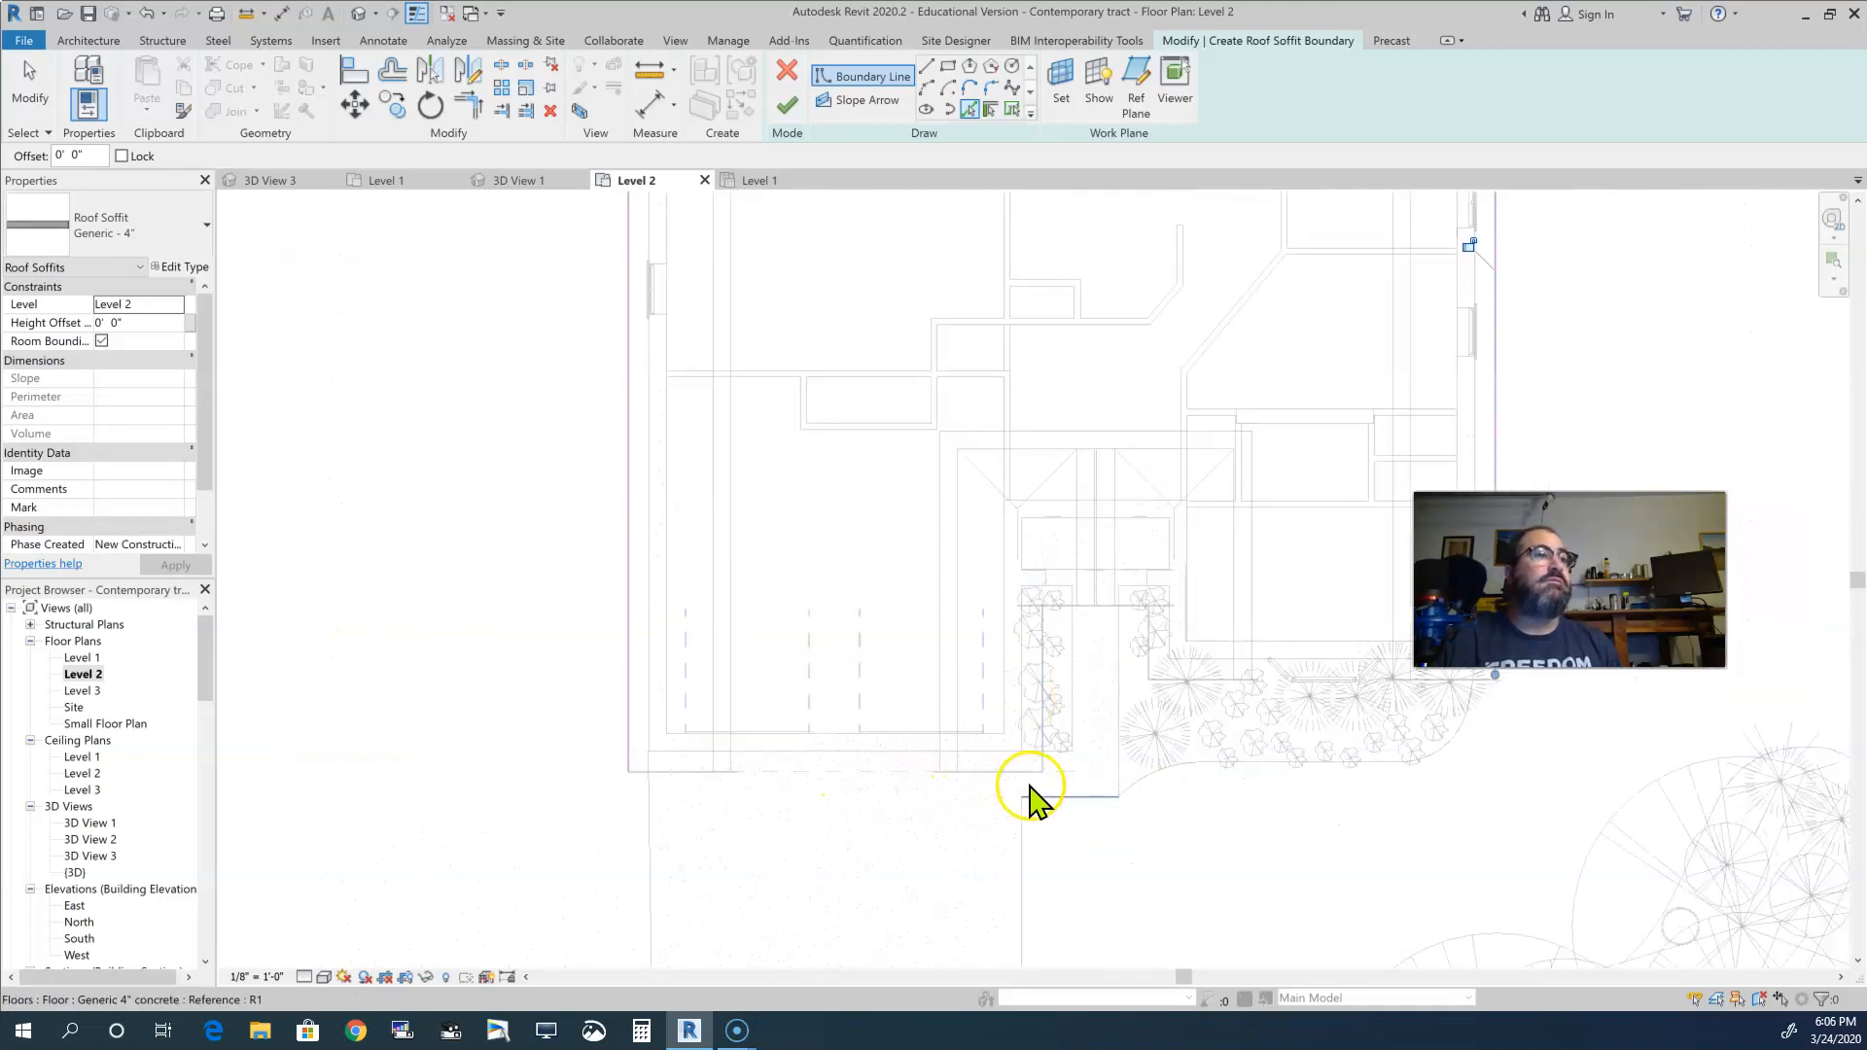
left_click(1042, 661)
left_click(1141, 648)
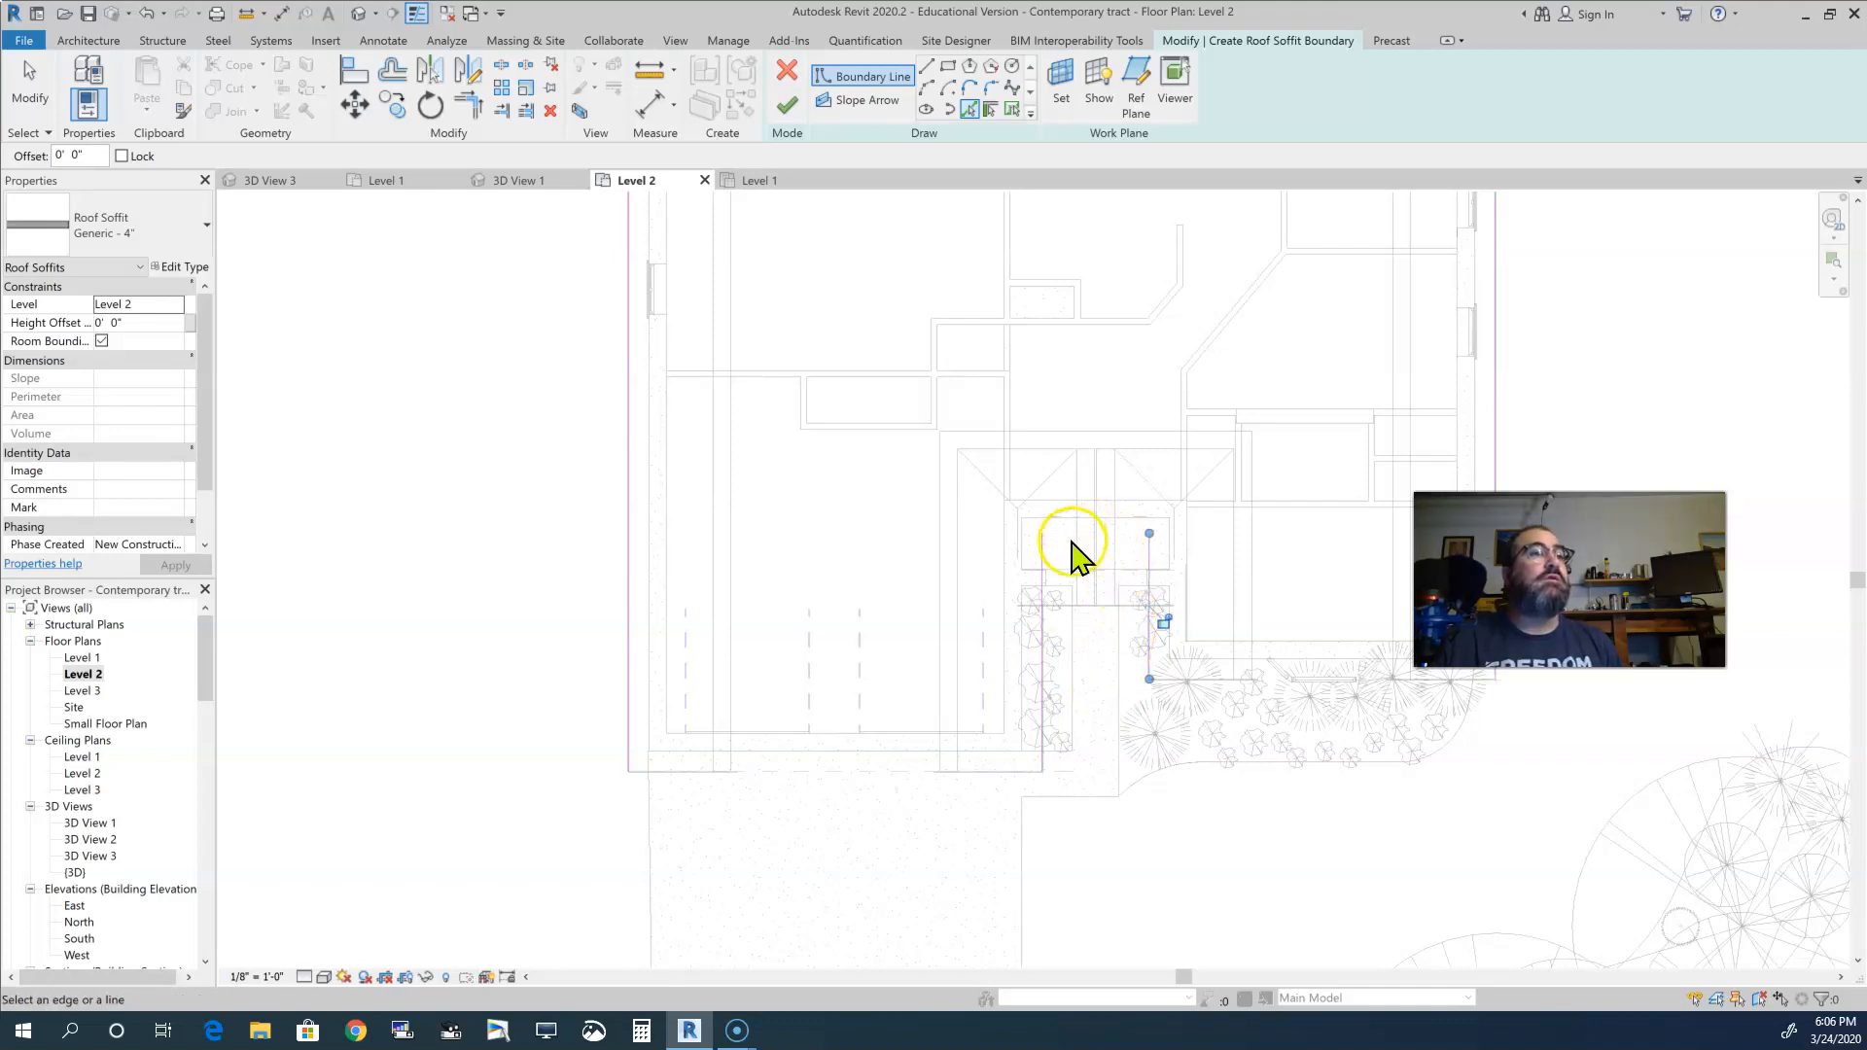
- Shorten the two boundary lines beside the entry recess so both end level at the front of the entry
scroll(1073, 557, "up", 3)
scroll(1076, 556, "up", 1)
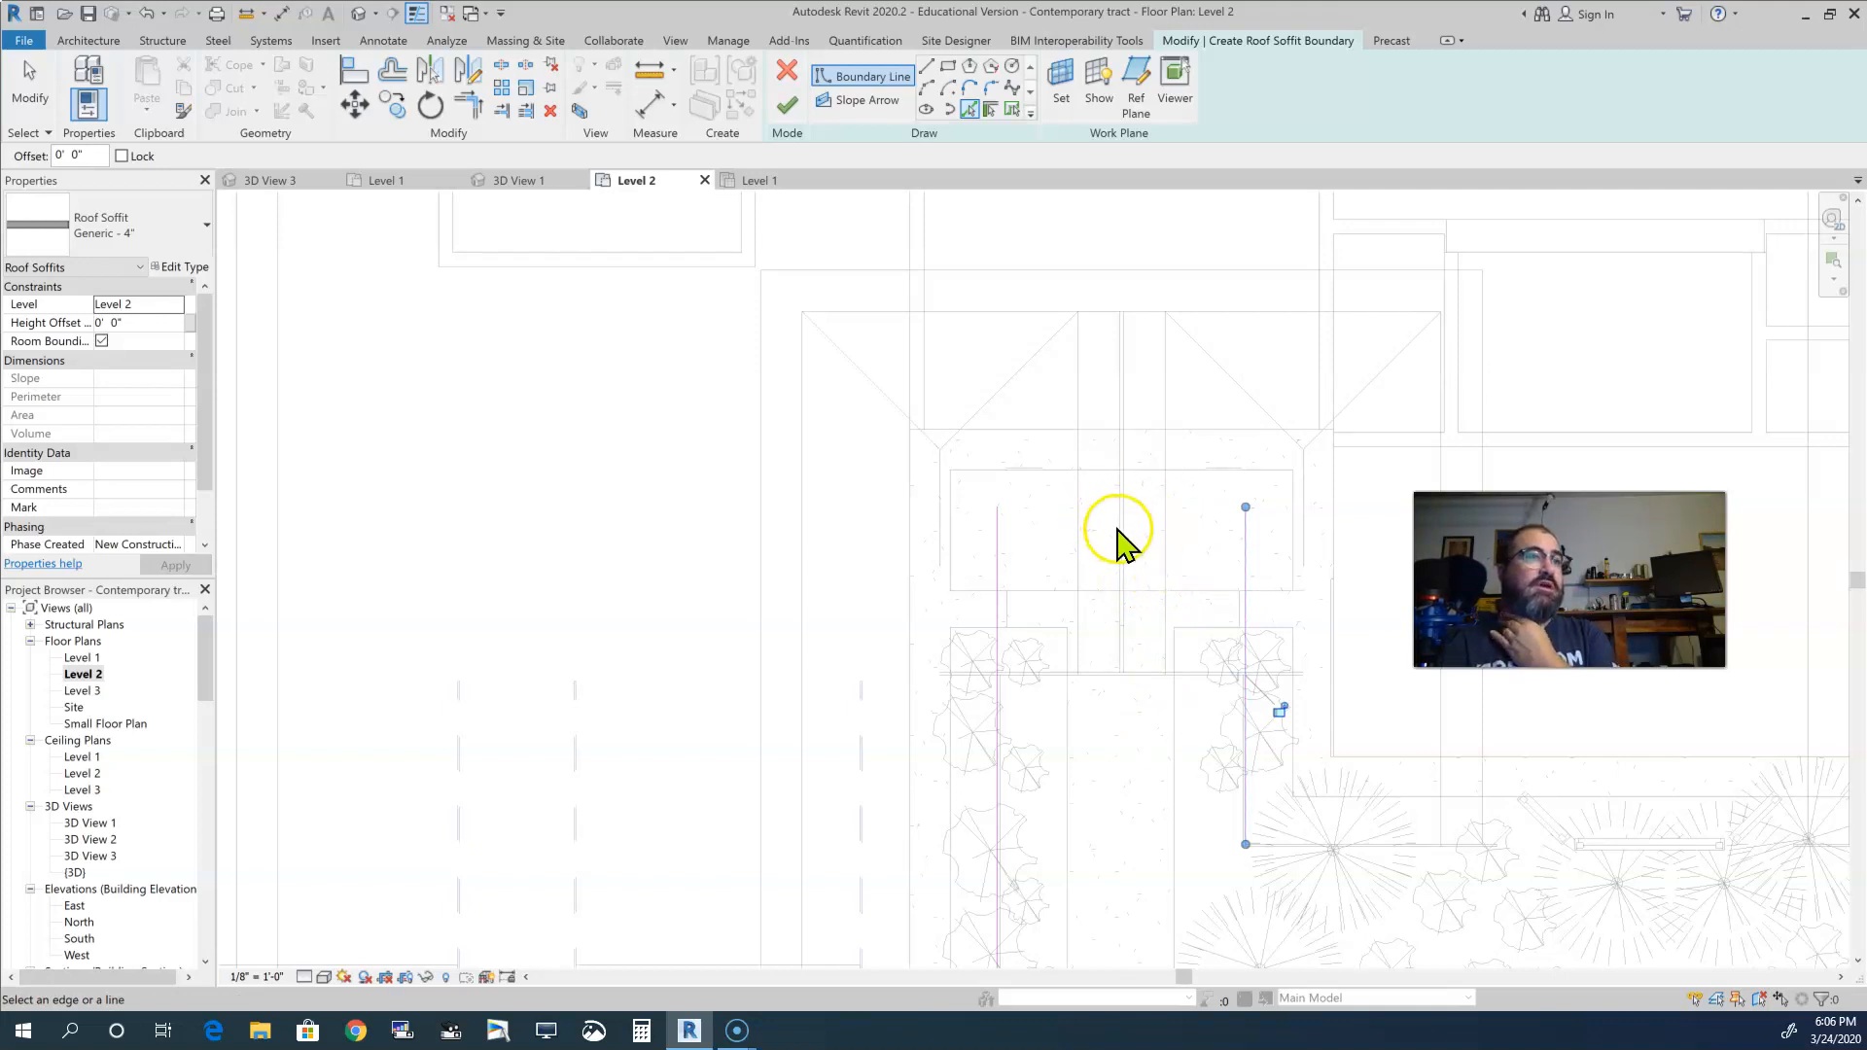
key("Escape")
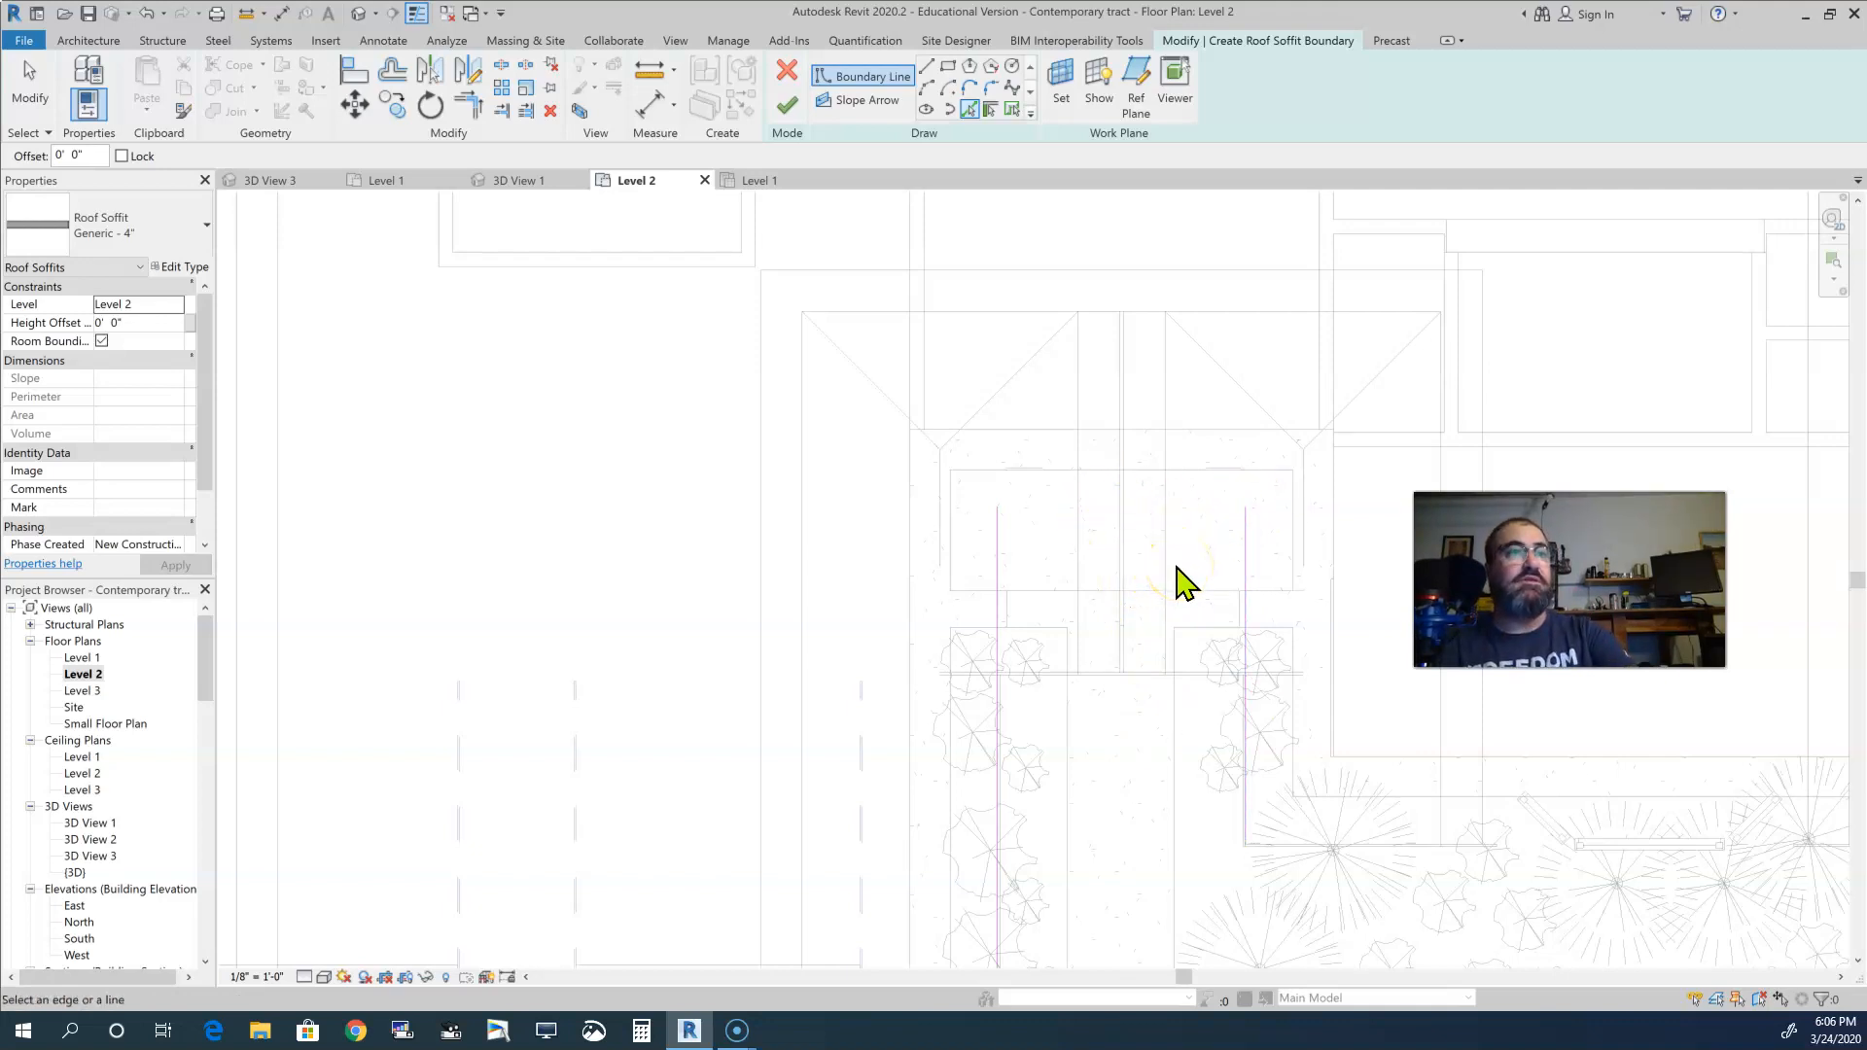
key("Escape")
left_click(1245, 550)
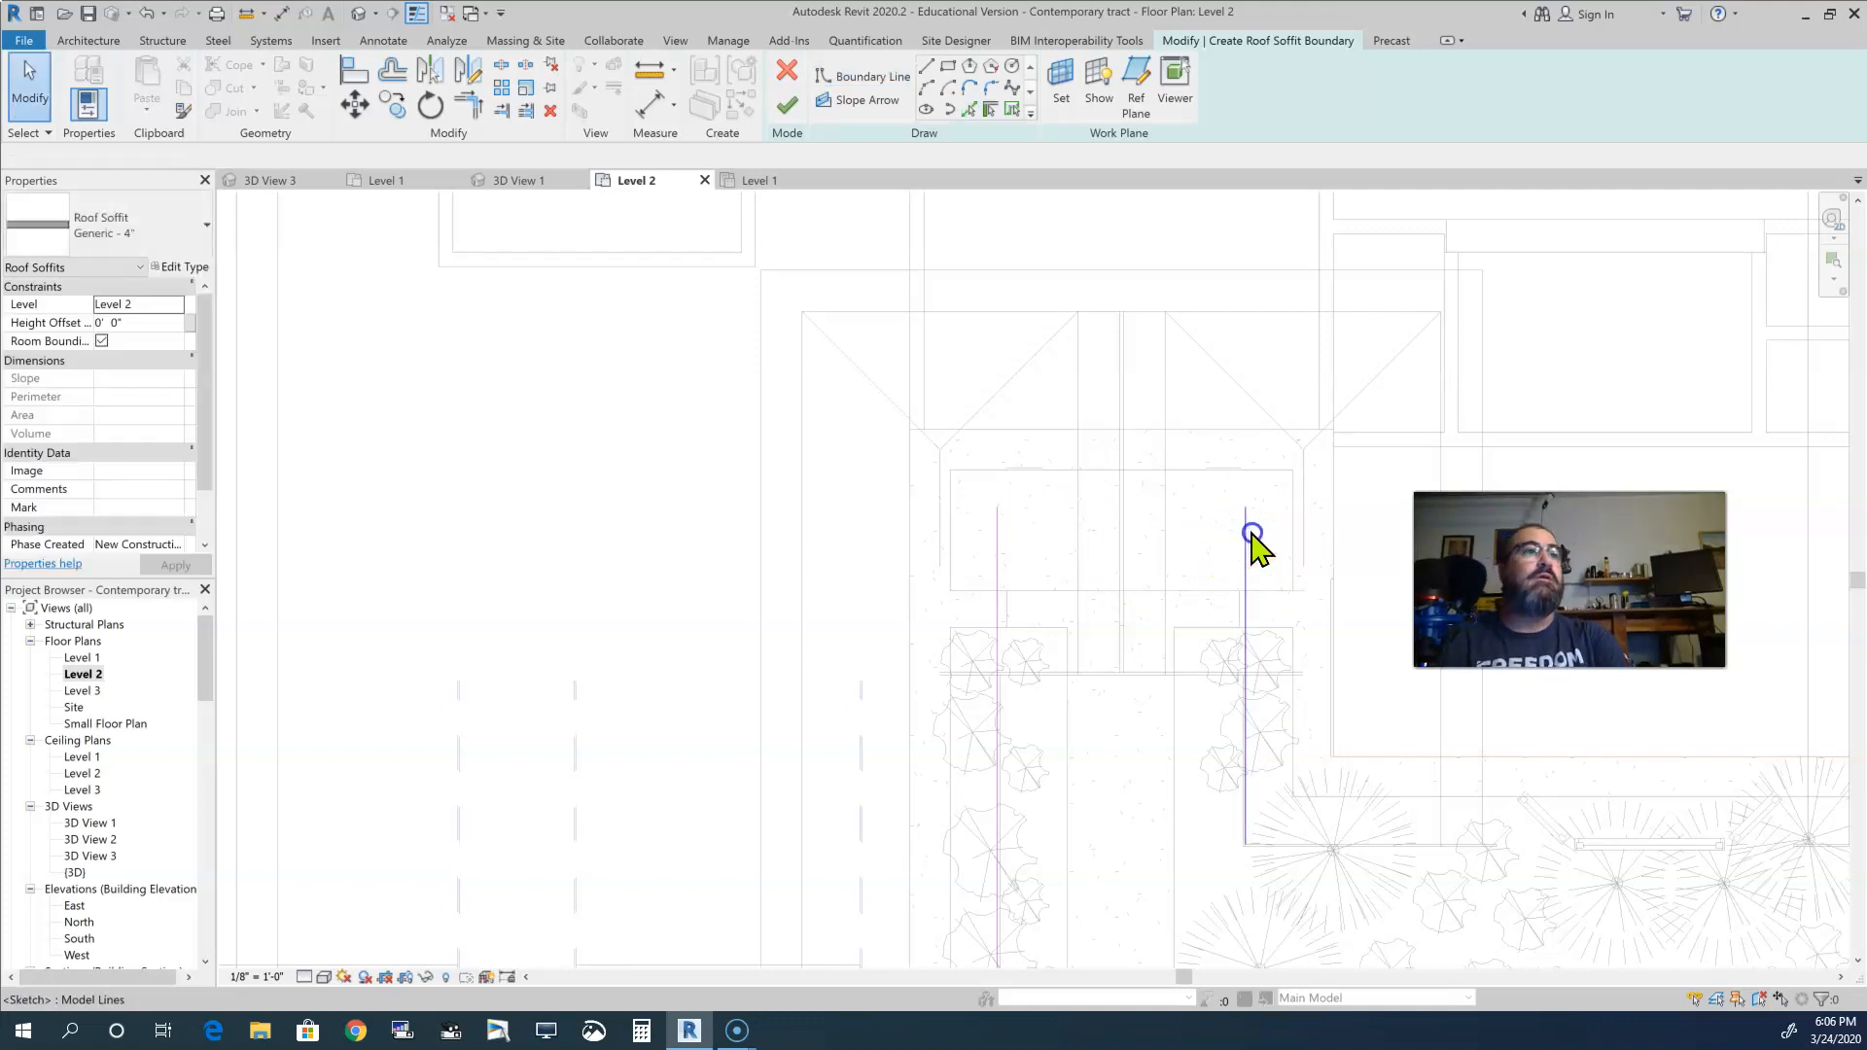
left_click_drag(1246, 507, 1246, 605)
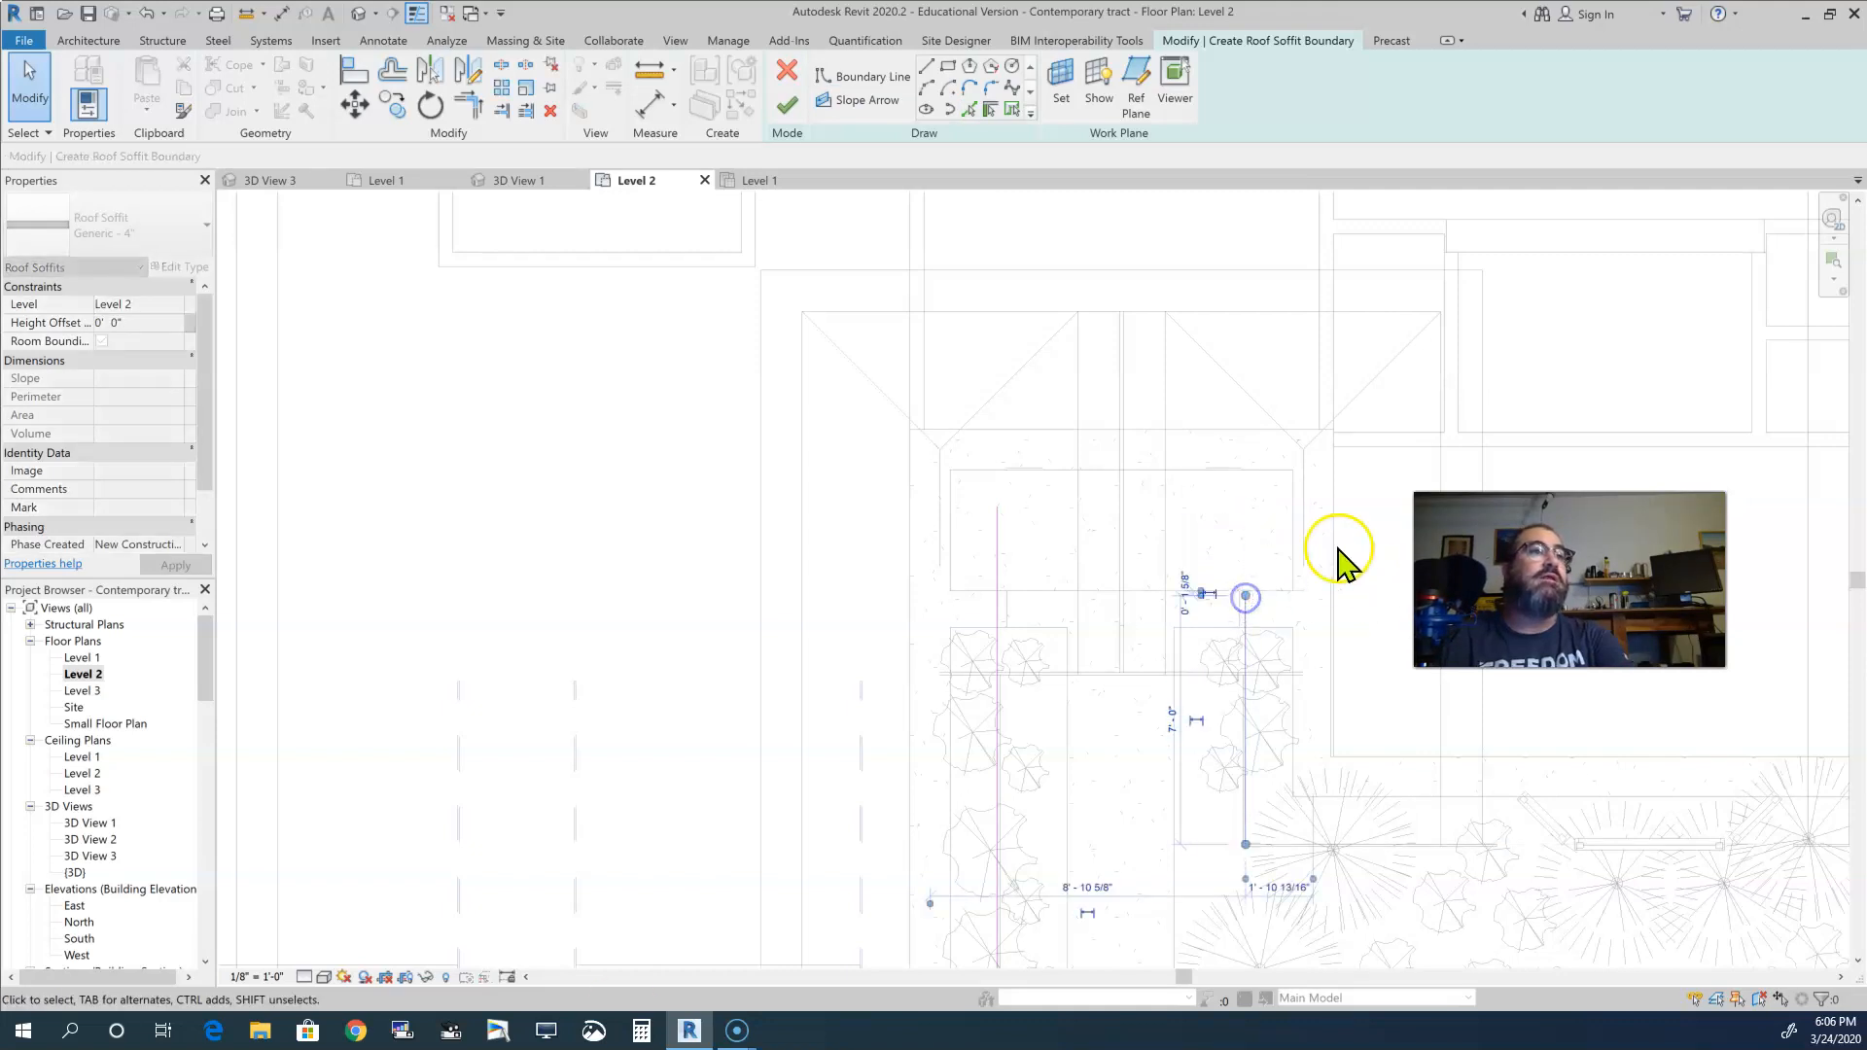
left_click(999, 508)
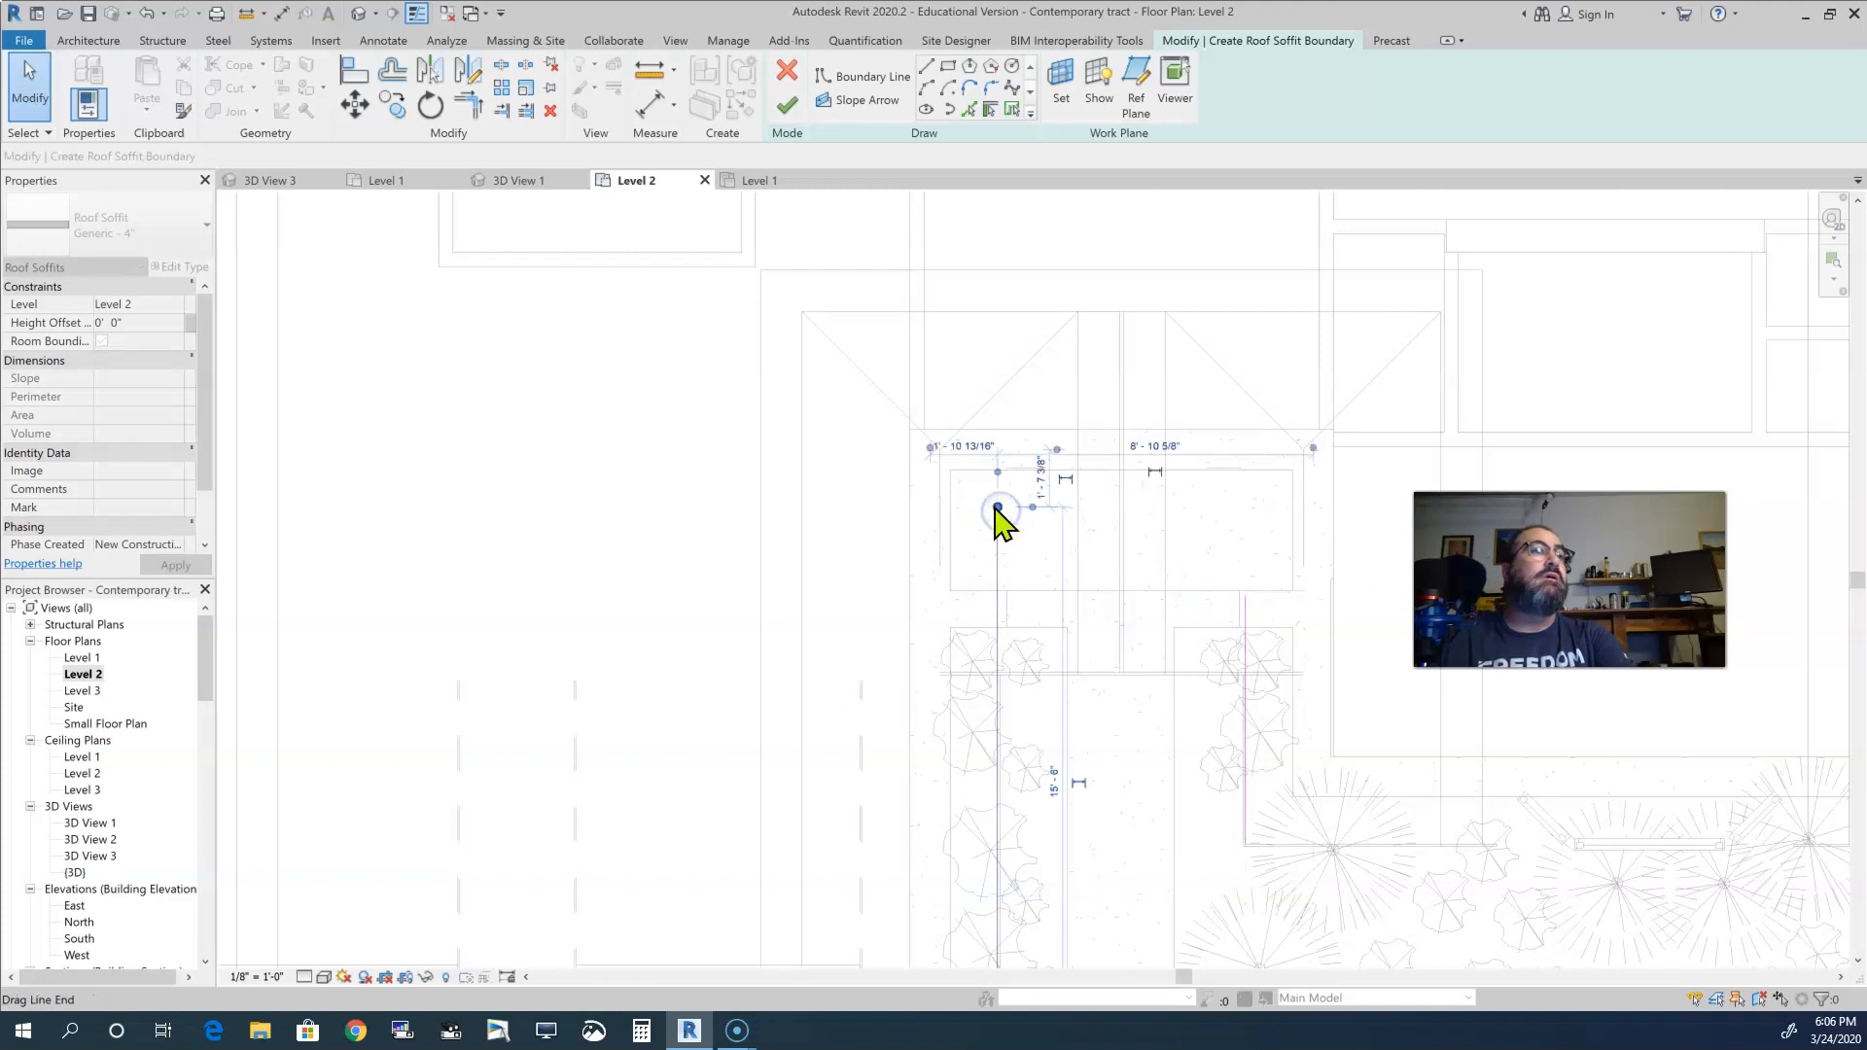
left_click_drag(994, 578, 998, 597)
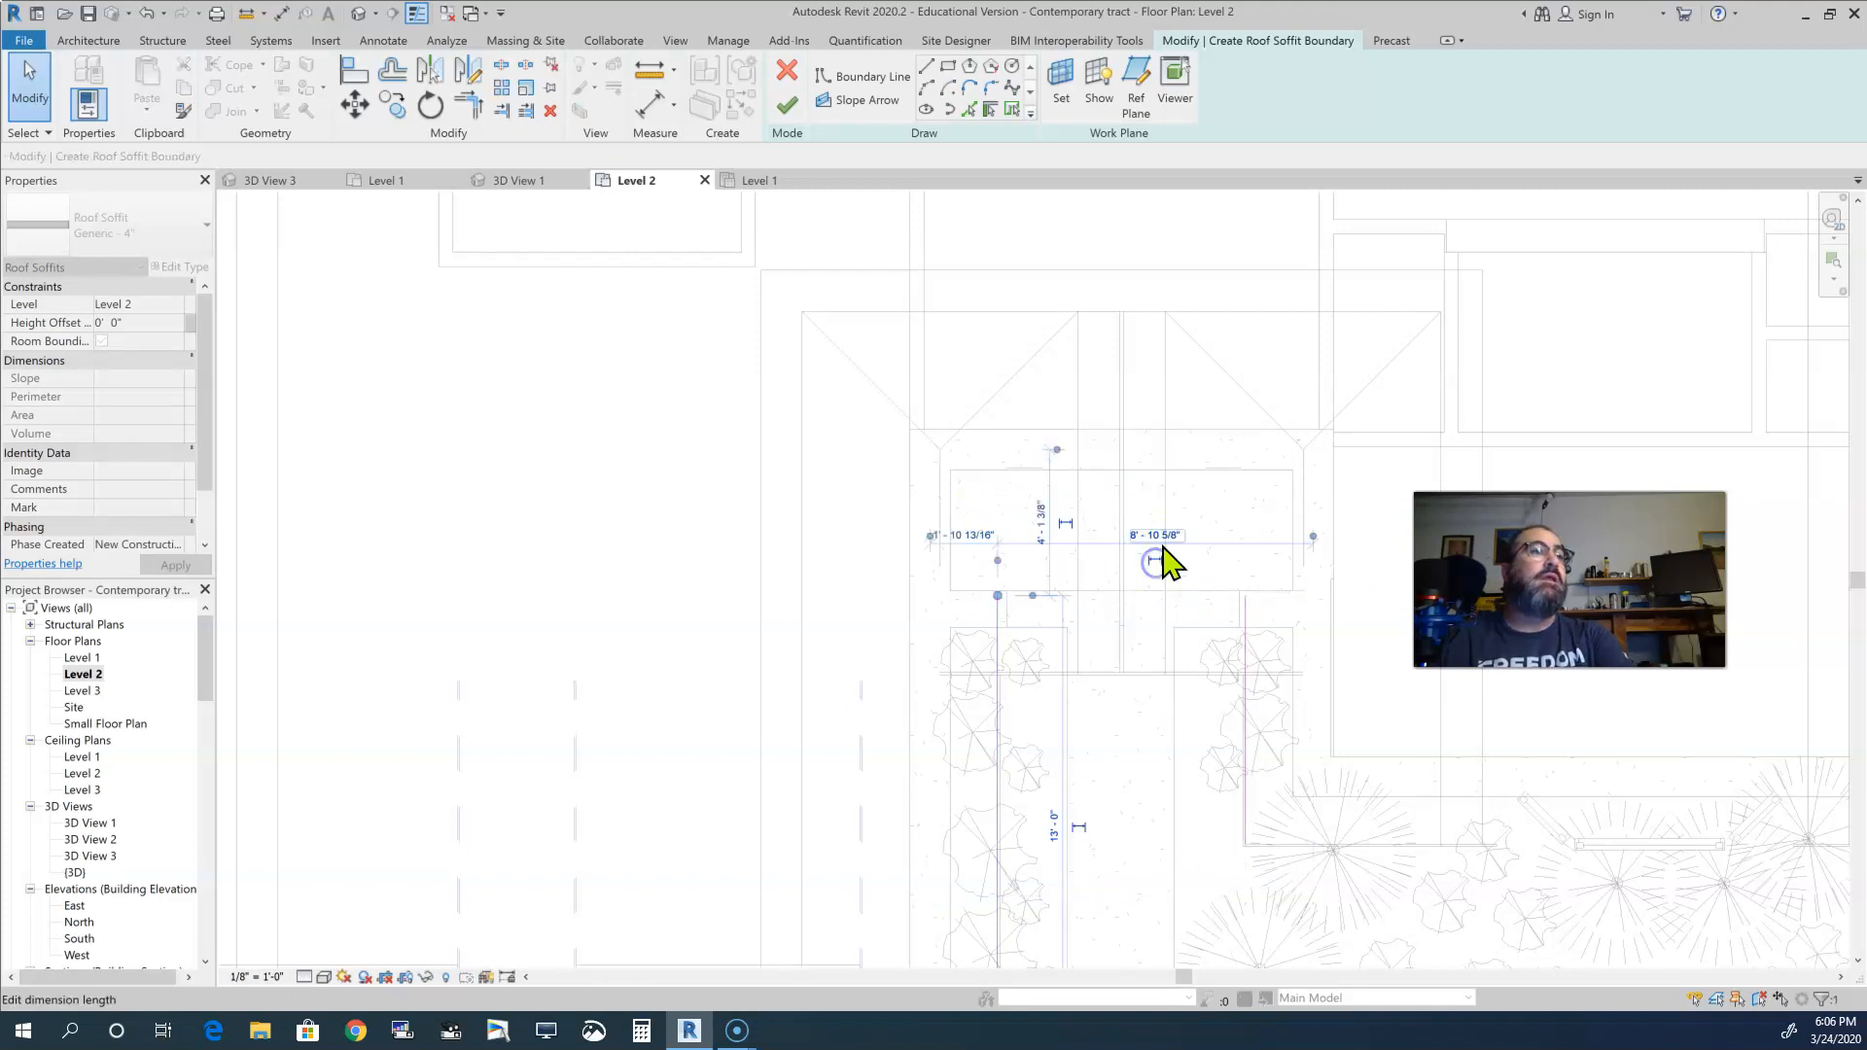
- Draw a straight boundary line across the entry recess joining the ends of its two side lines
left_click(924, 68)
left_click(998, 595)
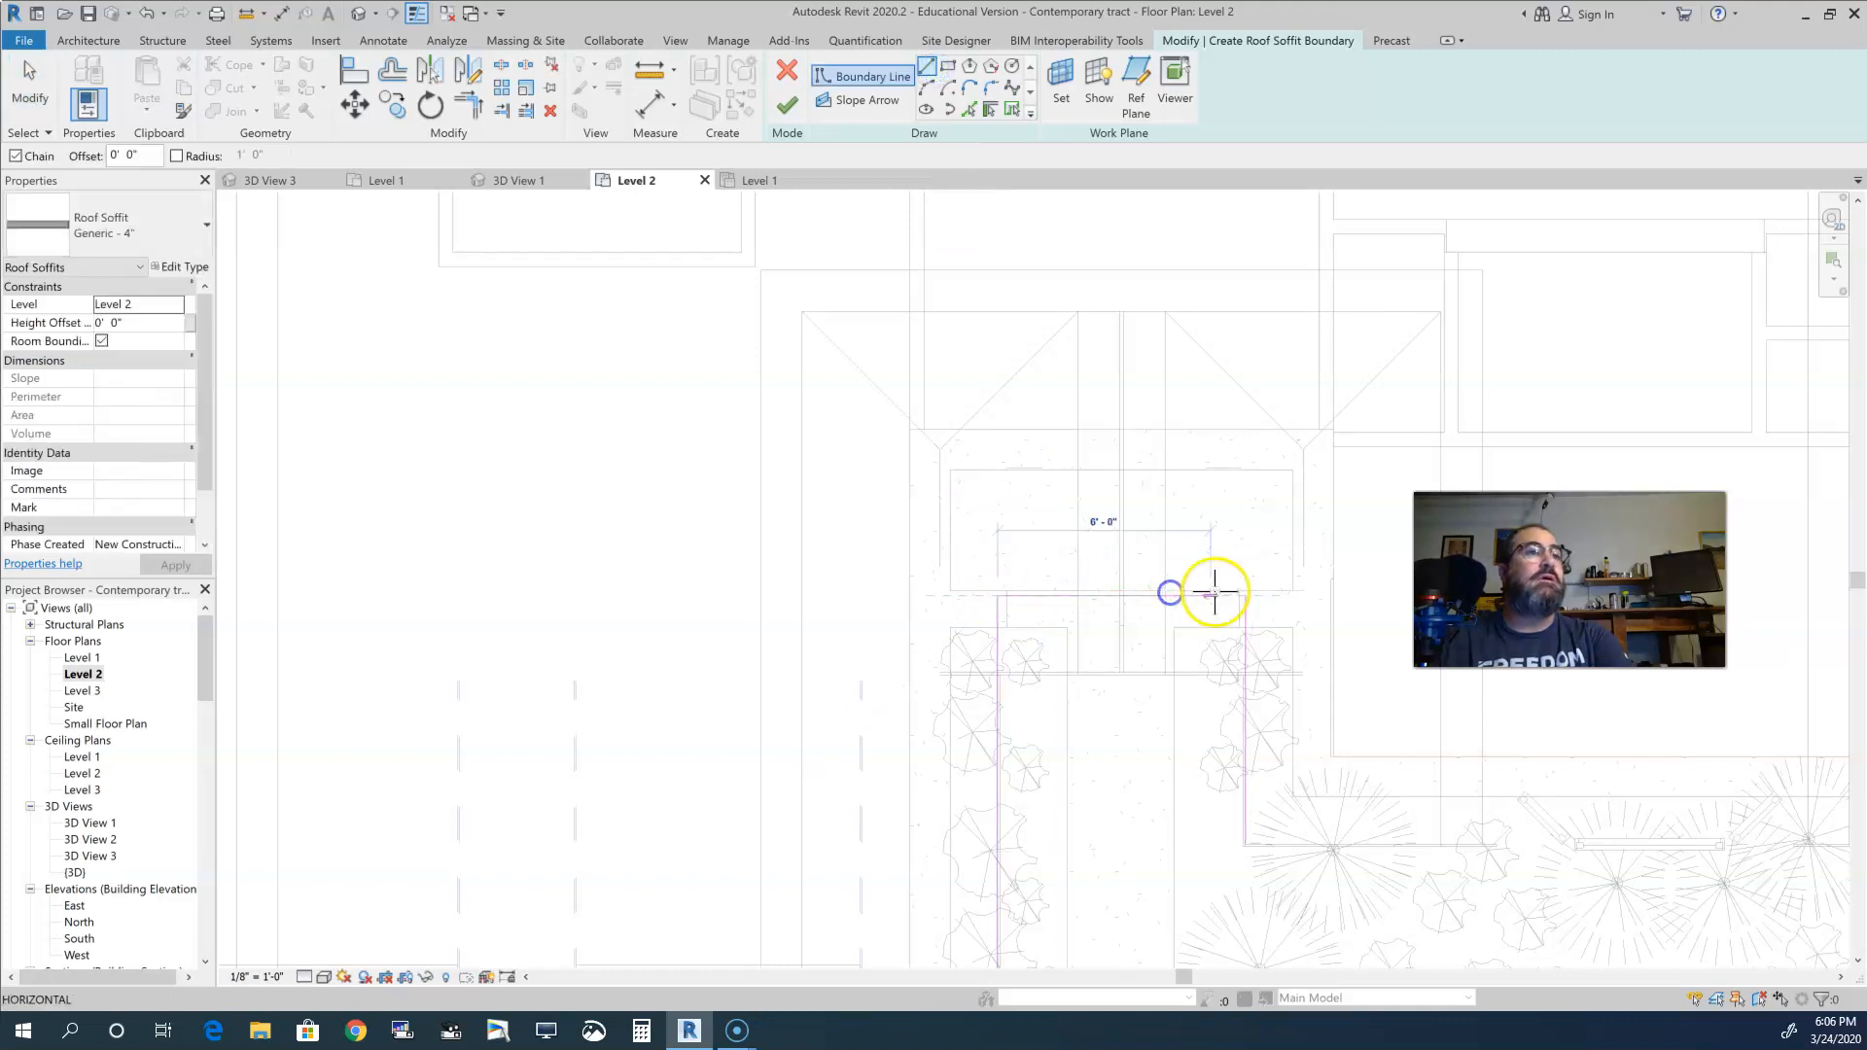
left_click(1245, 595)
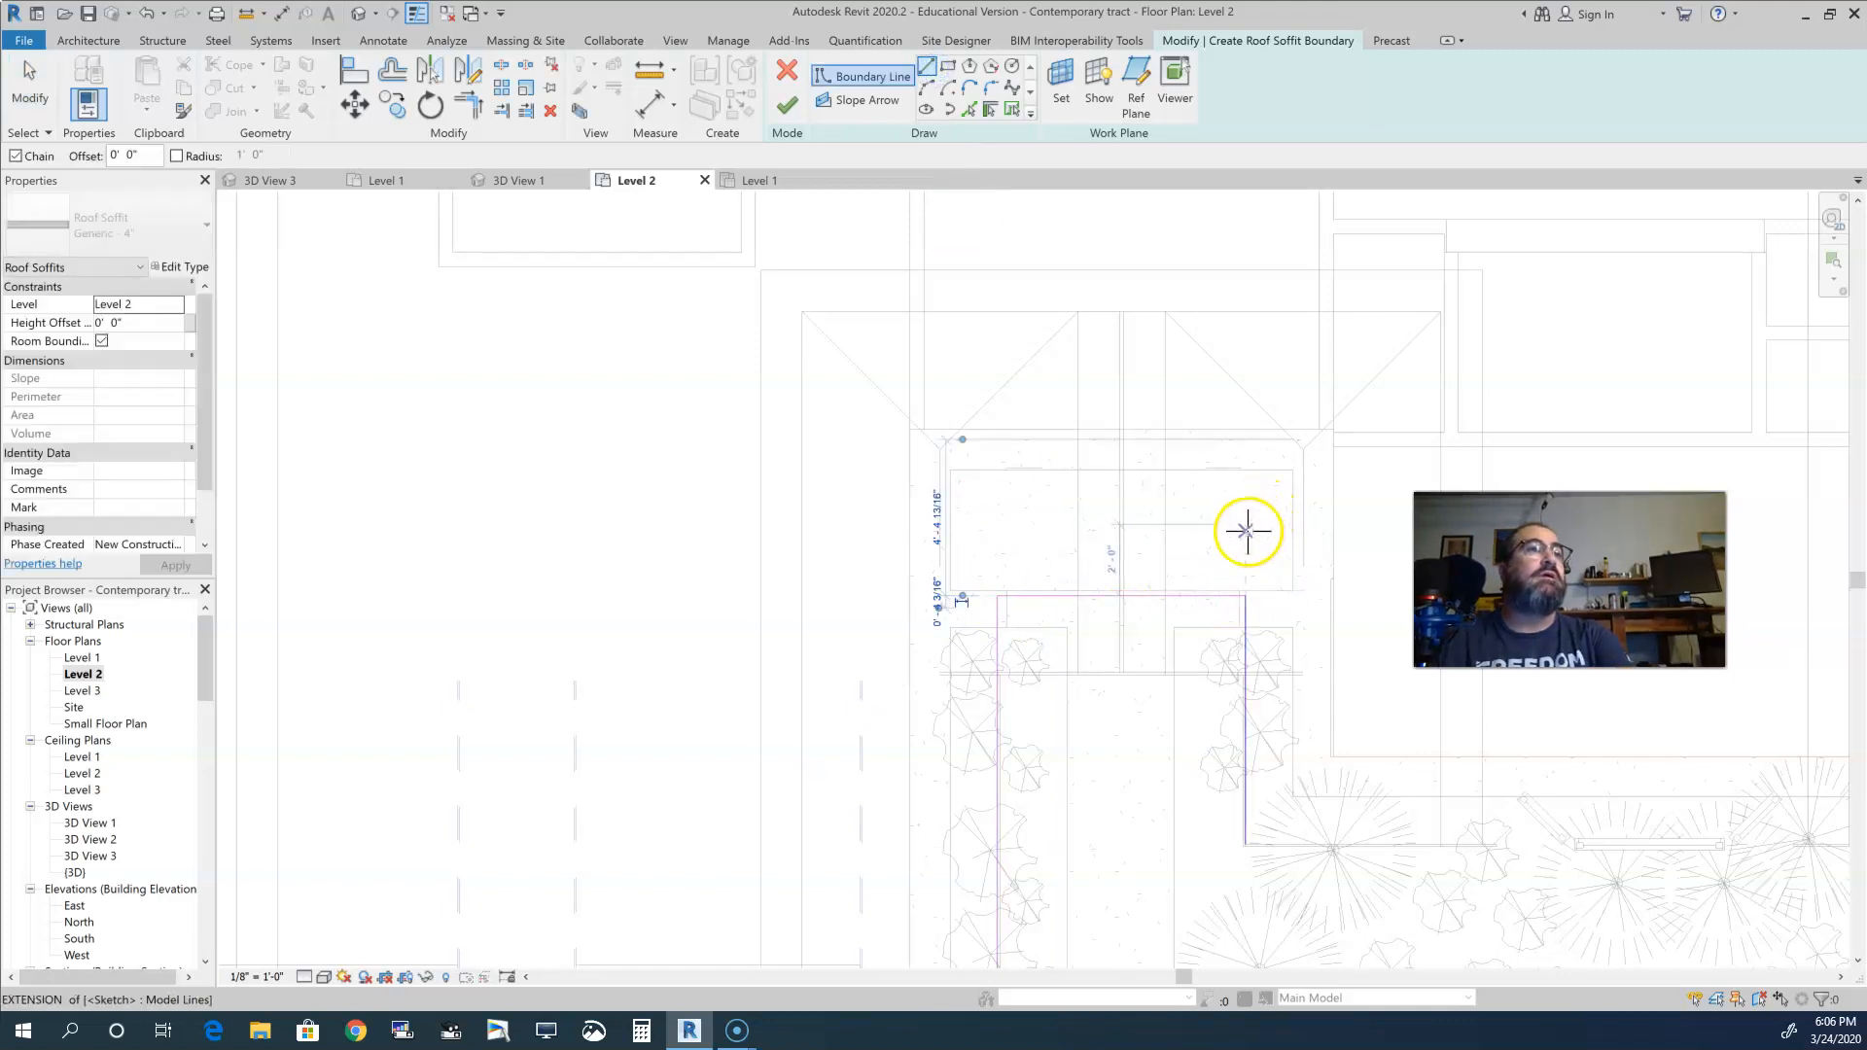
- Draw the front soffit boundary line along the garage eave to the outer front corner
scroll(1225, 642, "down", 2)
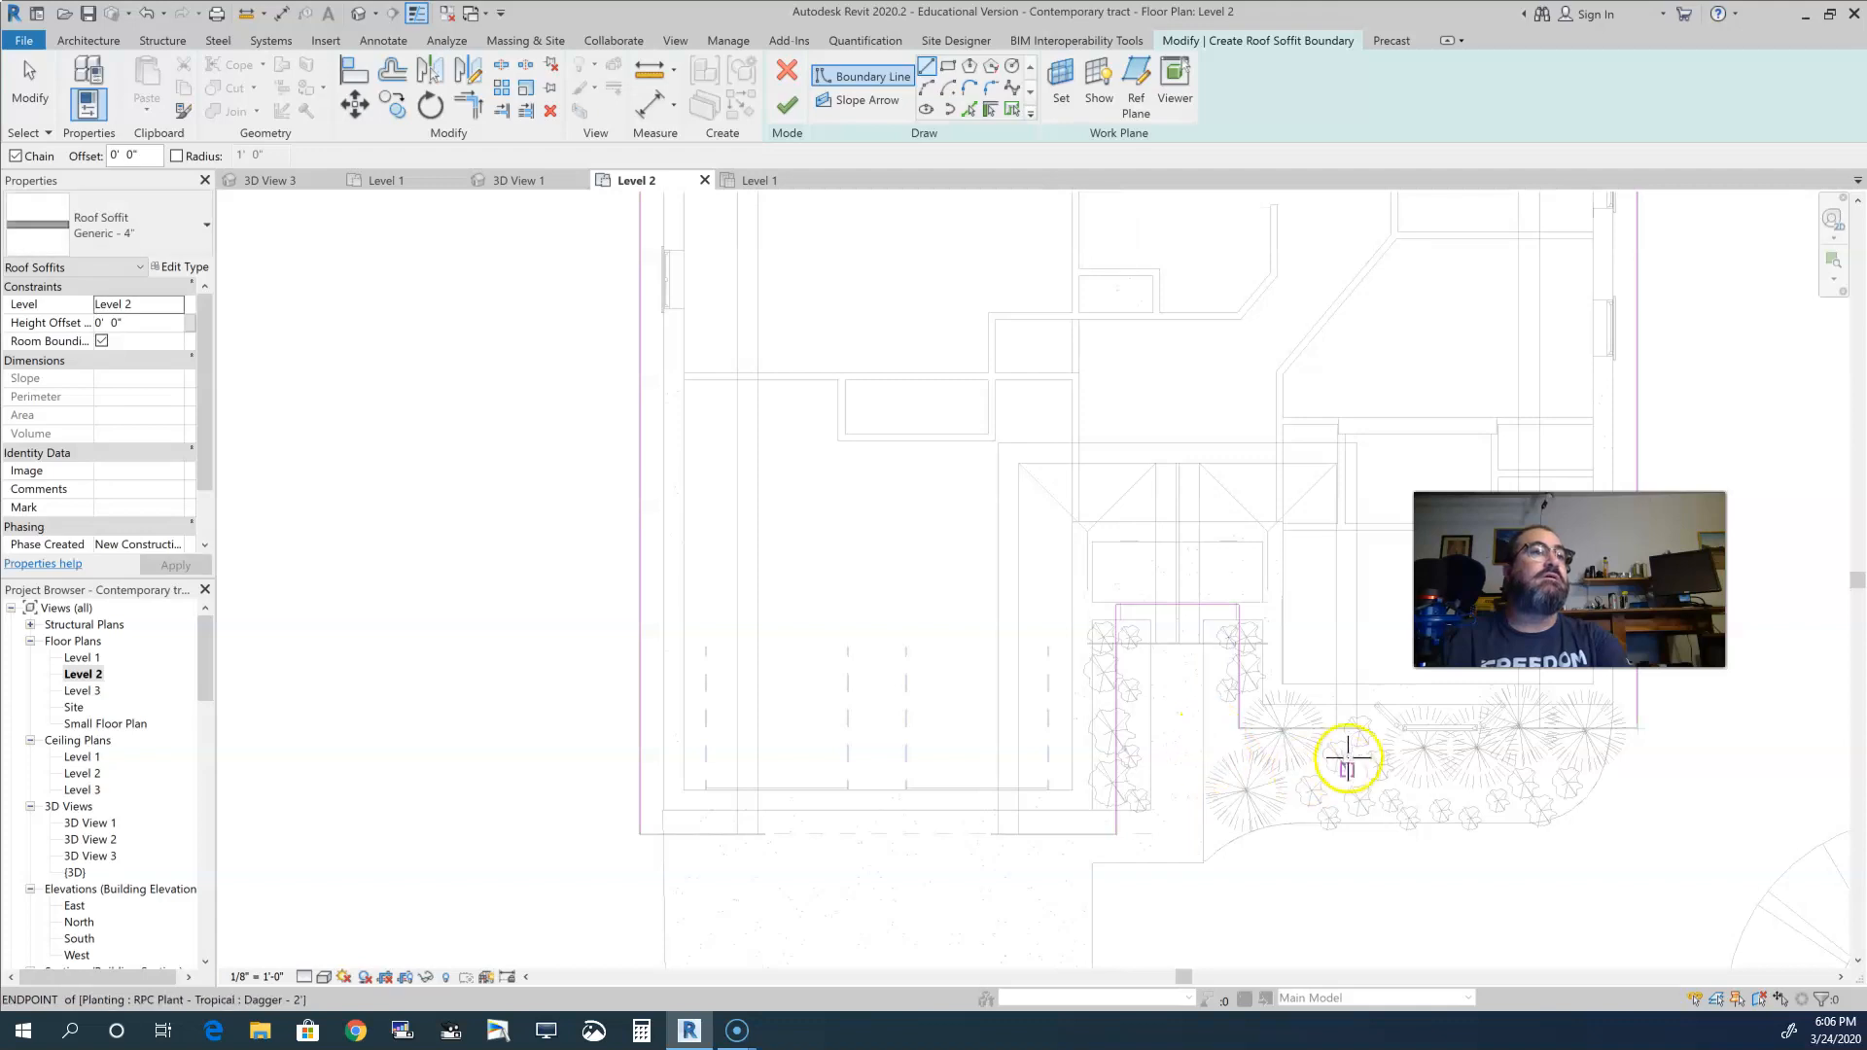
middle_click_drag(1342, 784, 1280, 930)
middle_click_drag(1021, 632, 1033, 454)
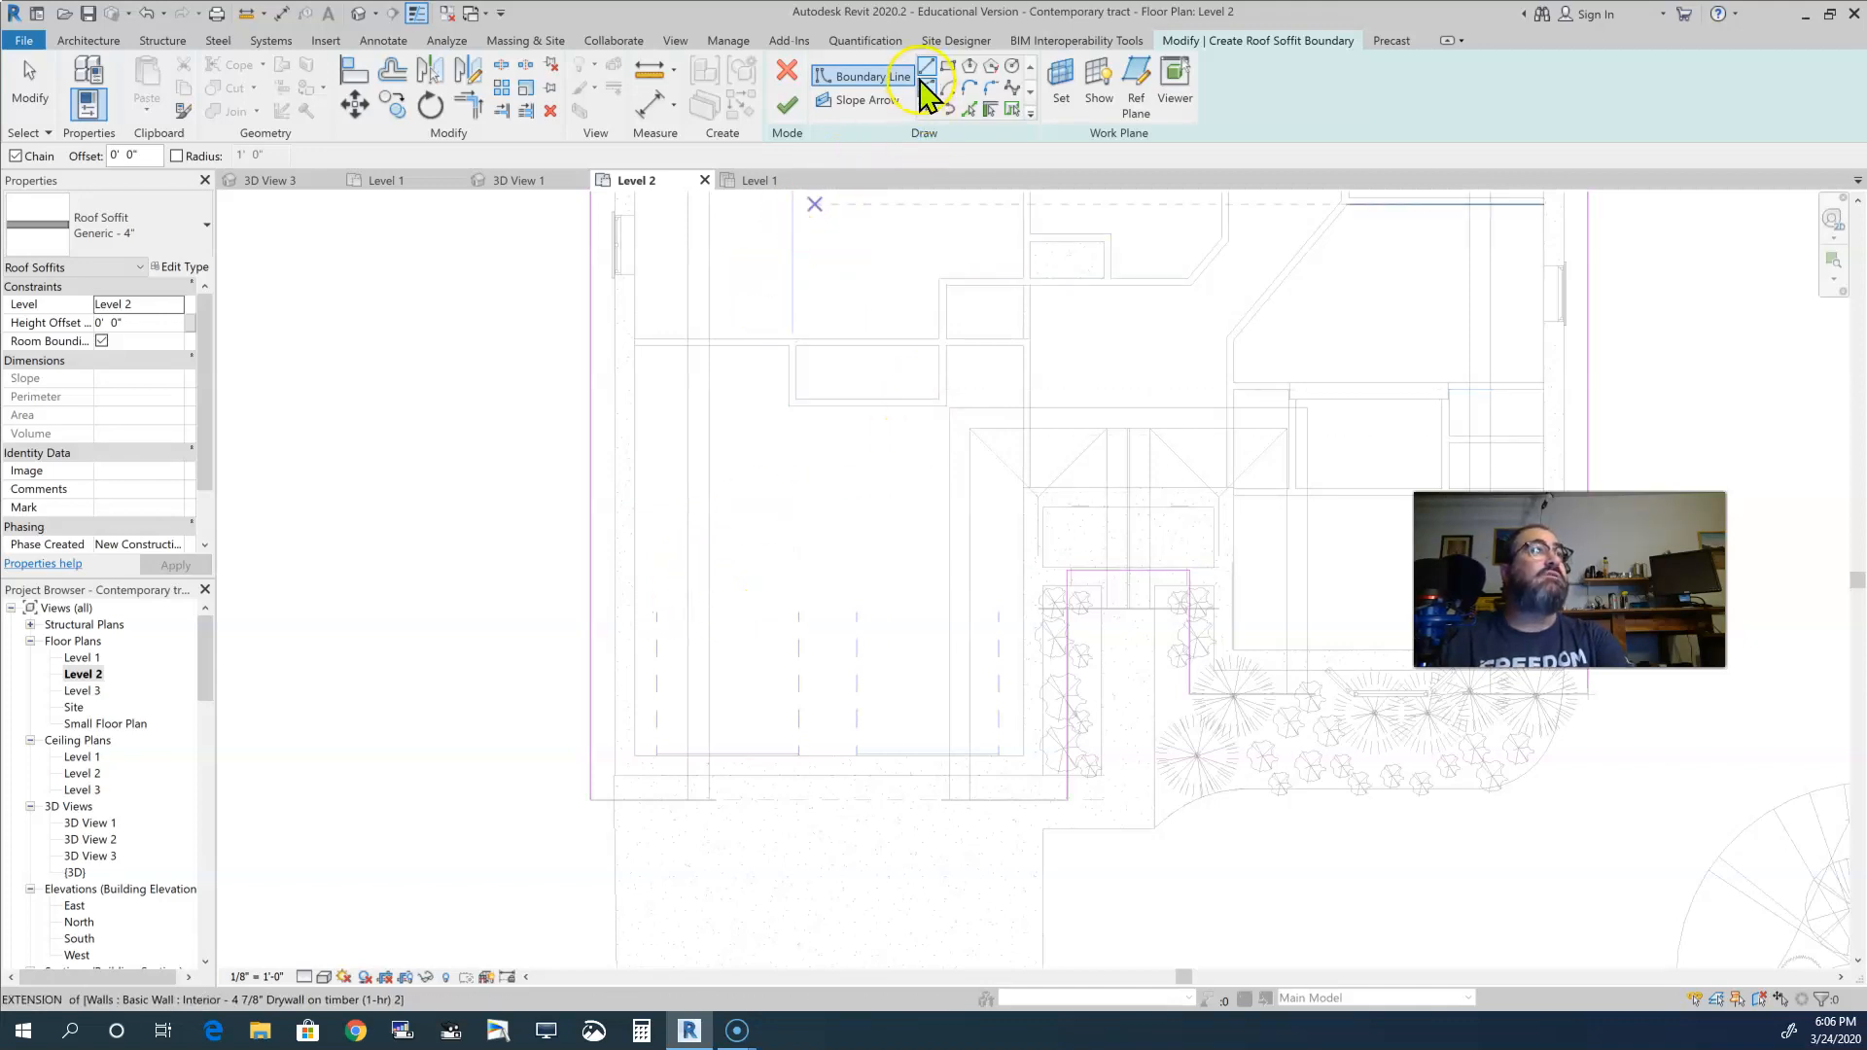
scroll(538, 792, "up", 3)
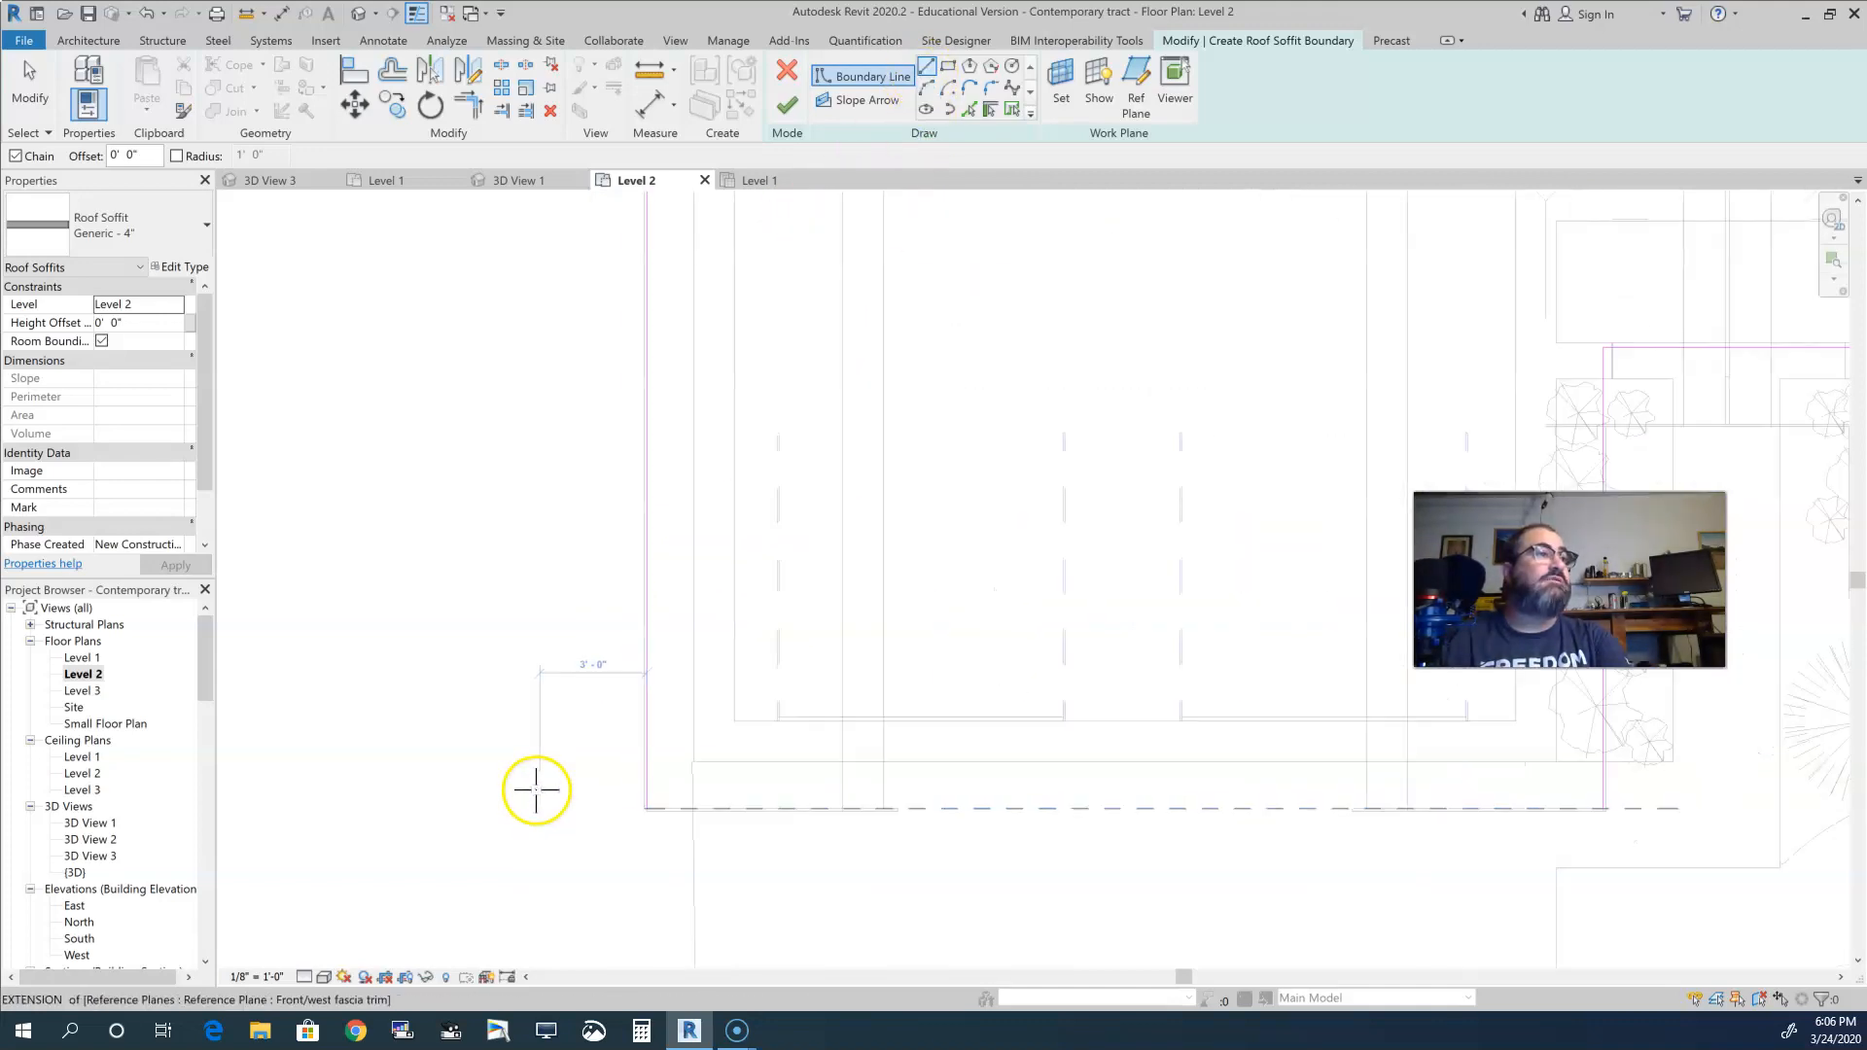
scroll(645, 809, "down", 3)
left_click(645, 809)
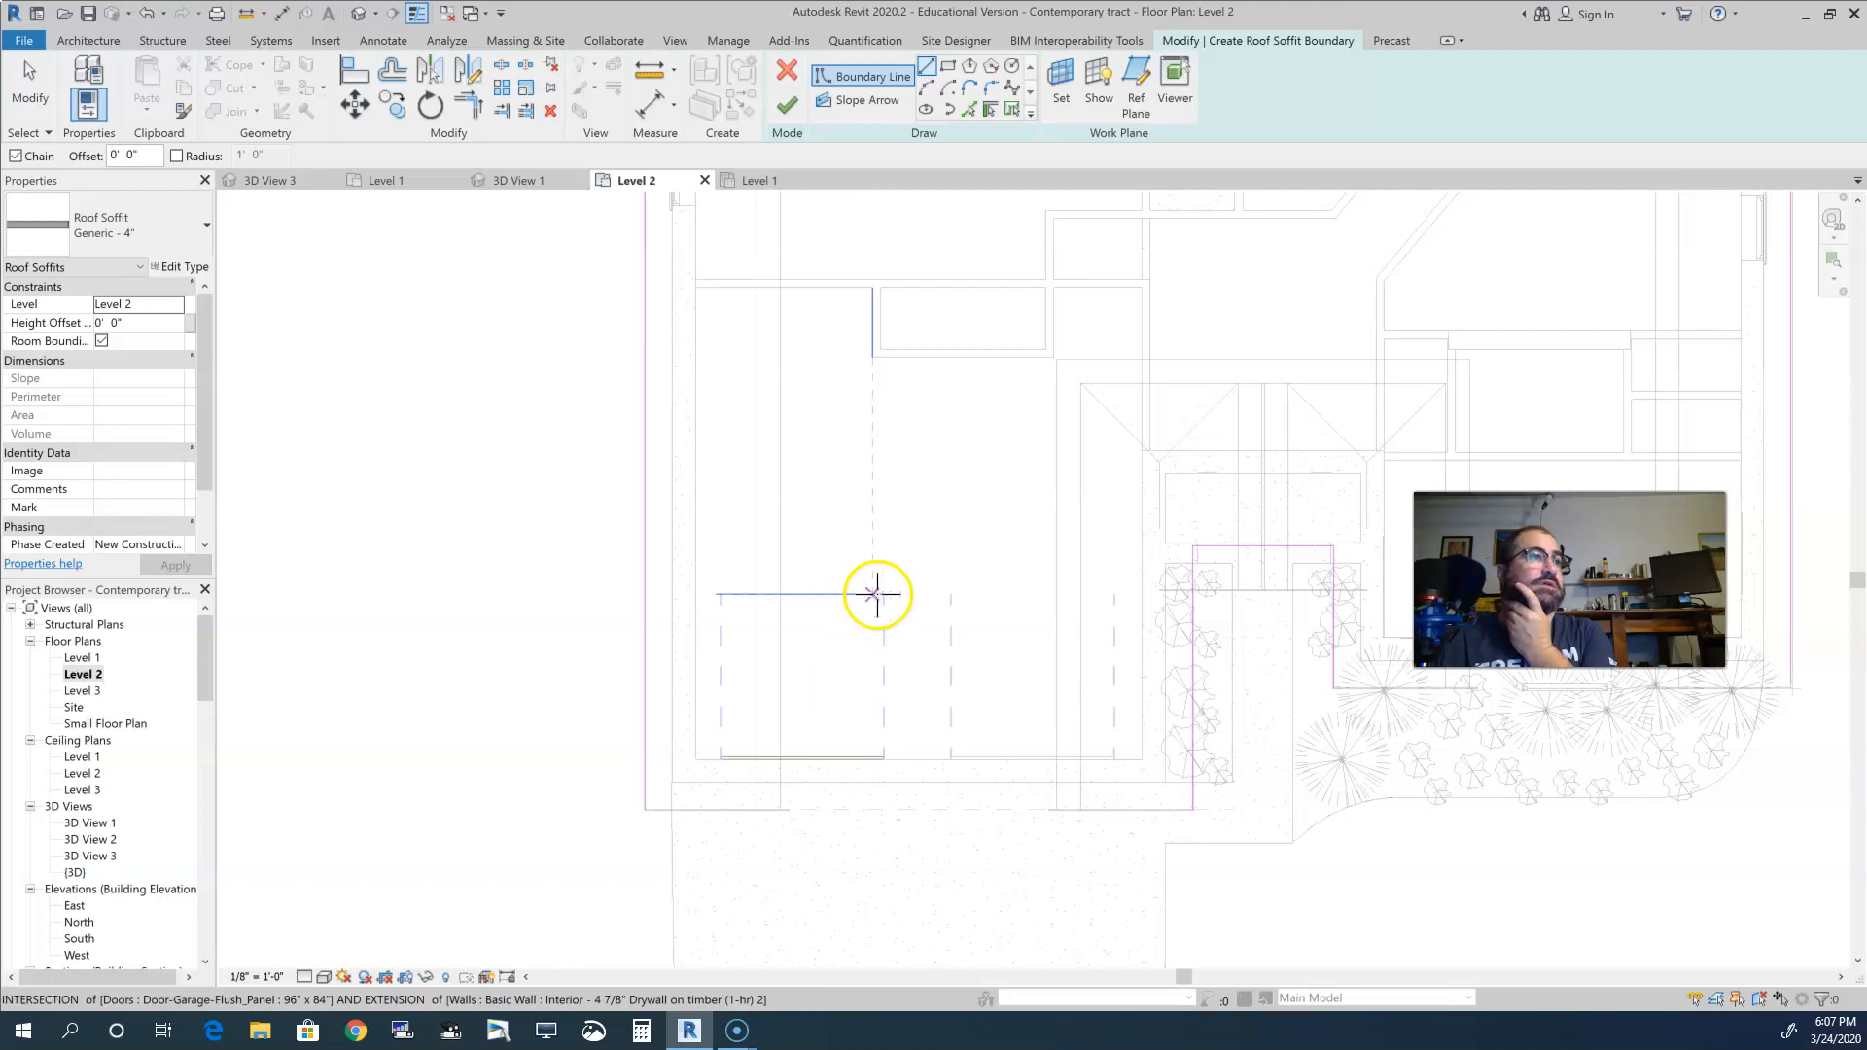
- Pick the outer wall faces along the rear and both sides of the house as inner soffit boundary lines
scroll(814, 597, "down", 2)
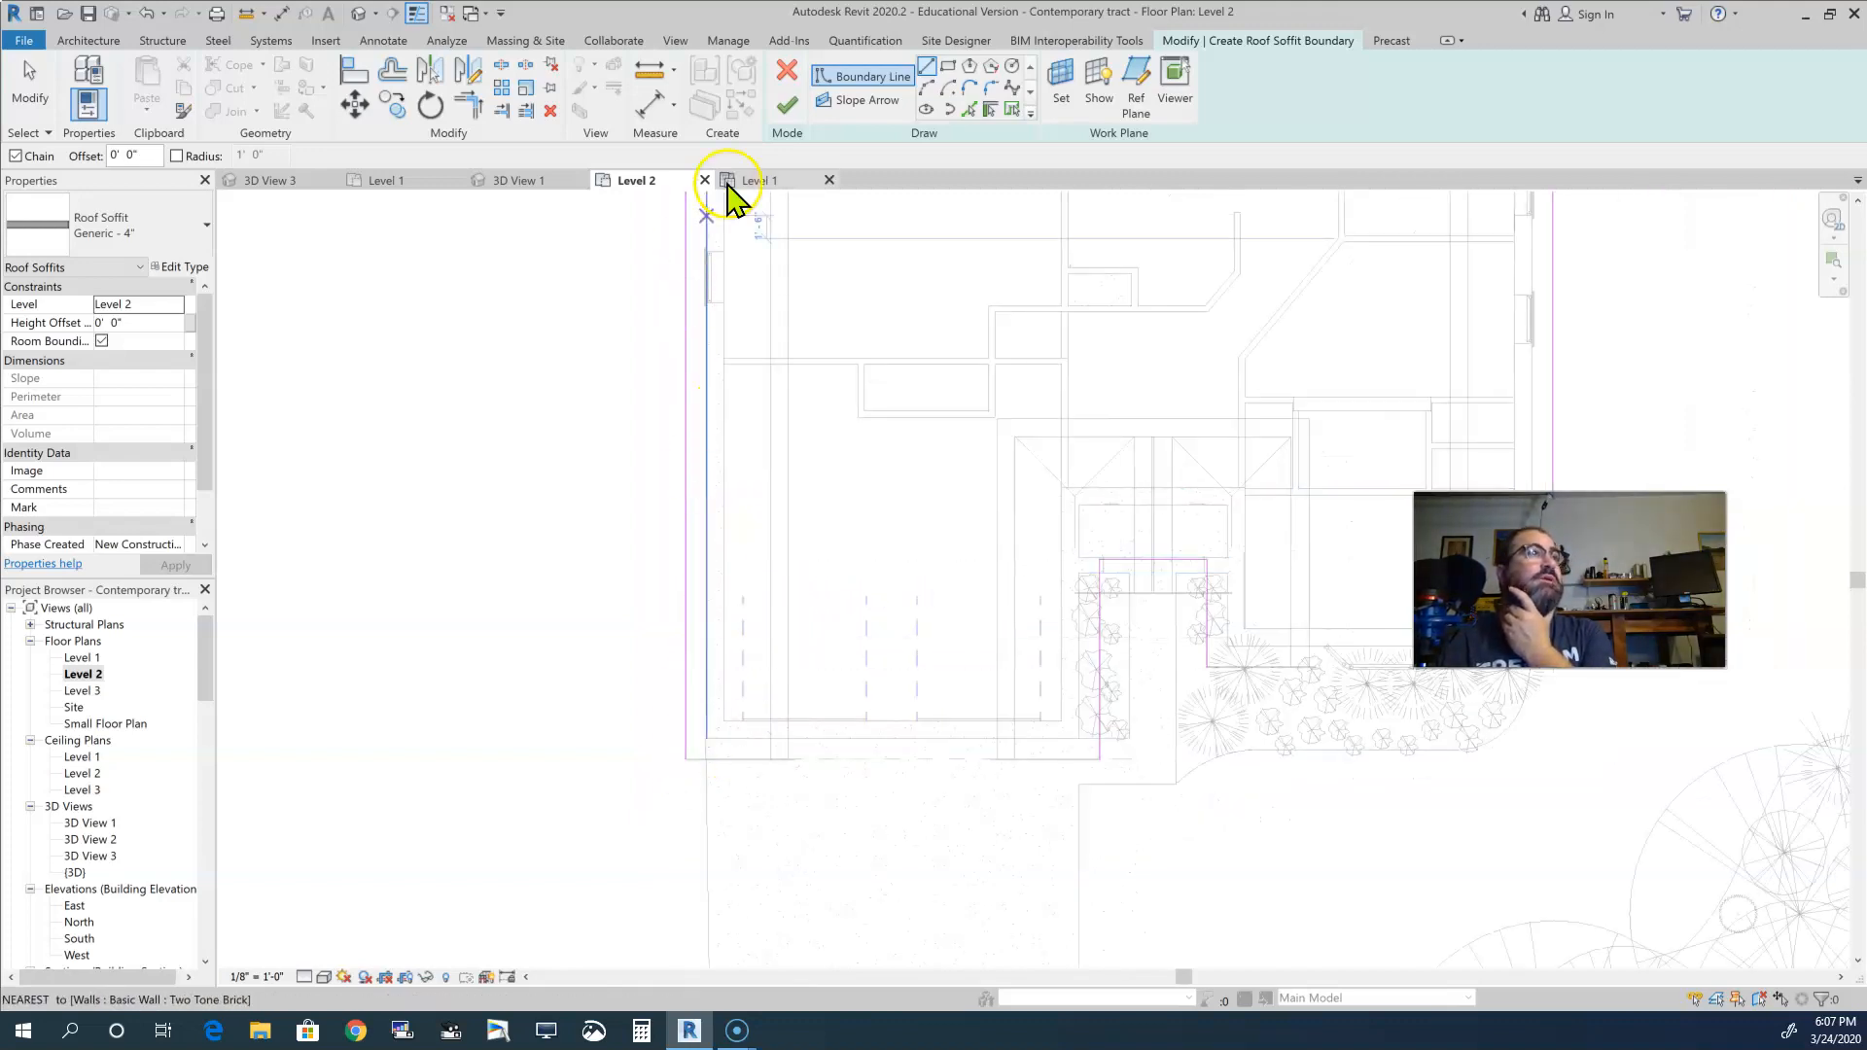
left_click(969, 109)
scroll(848, 530, "down", 2)
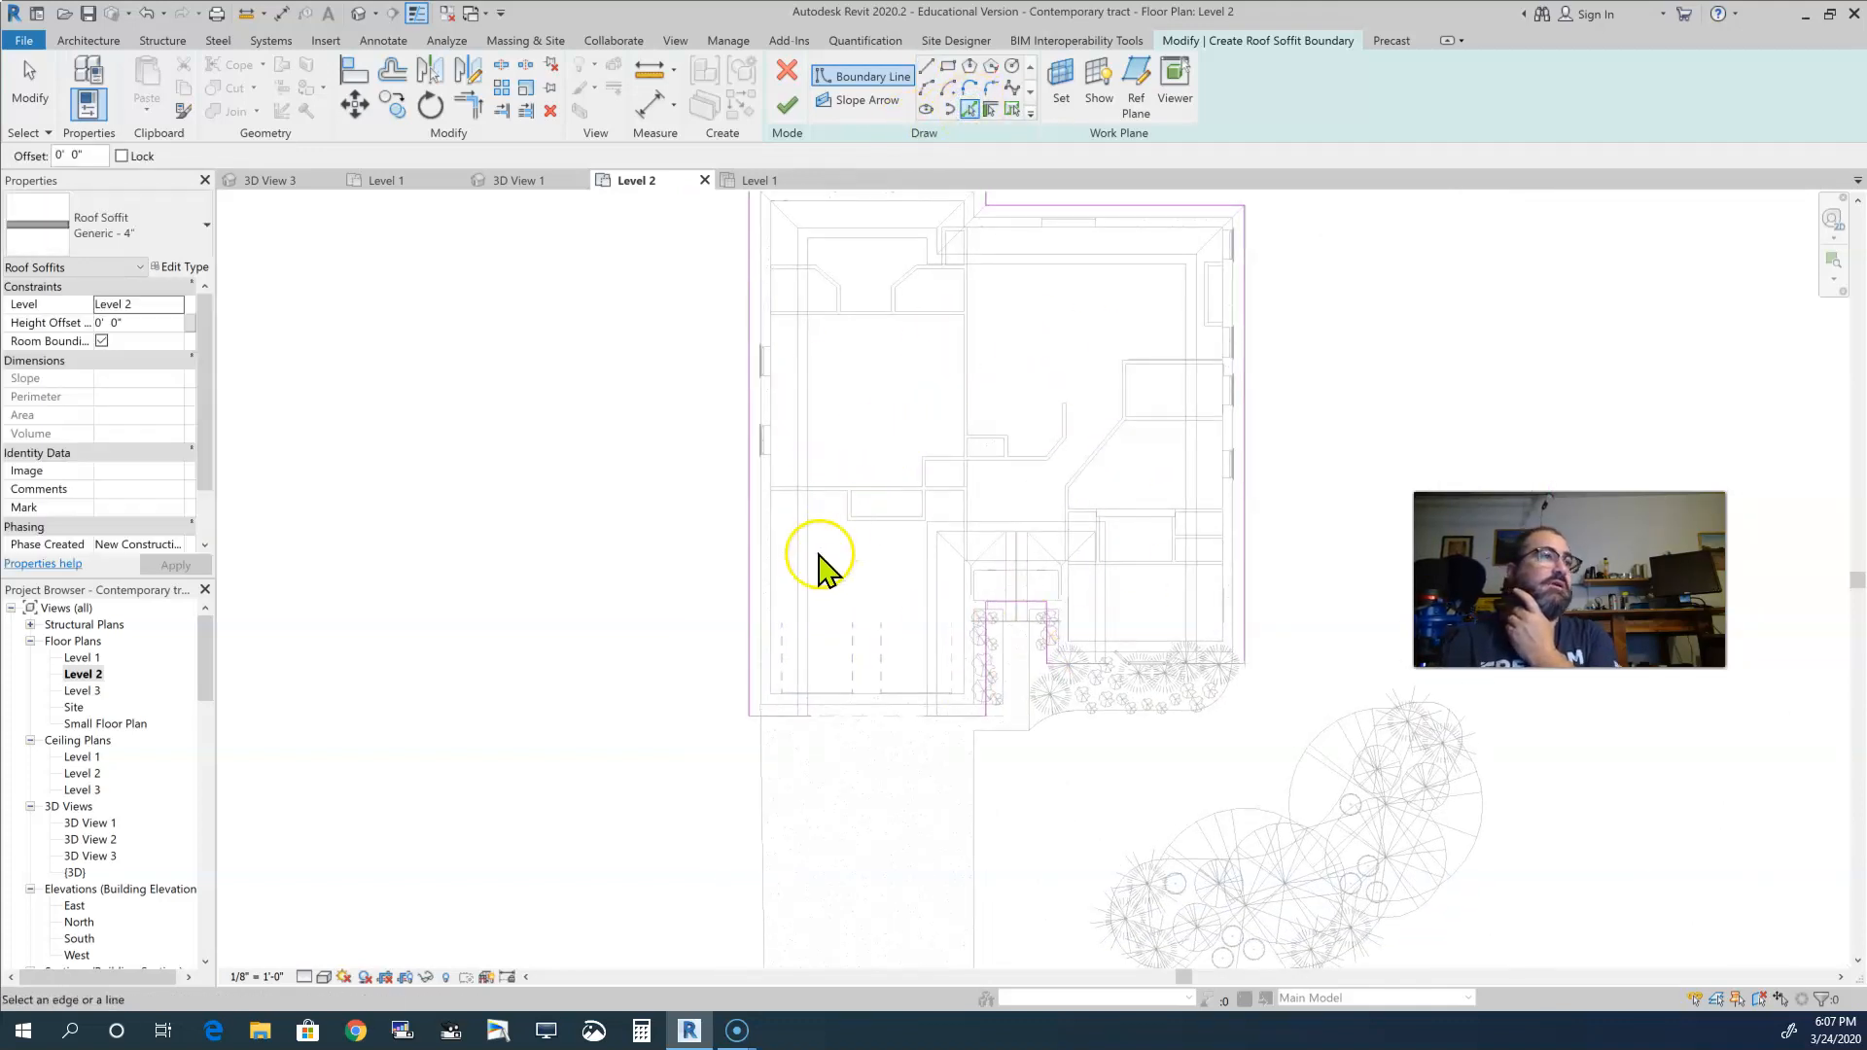
scroll(754, 642, "up", 3)
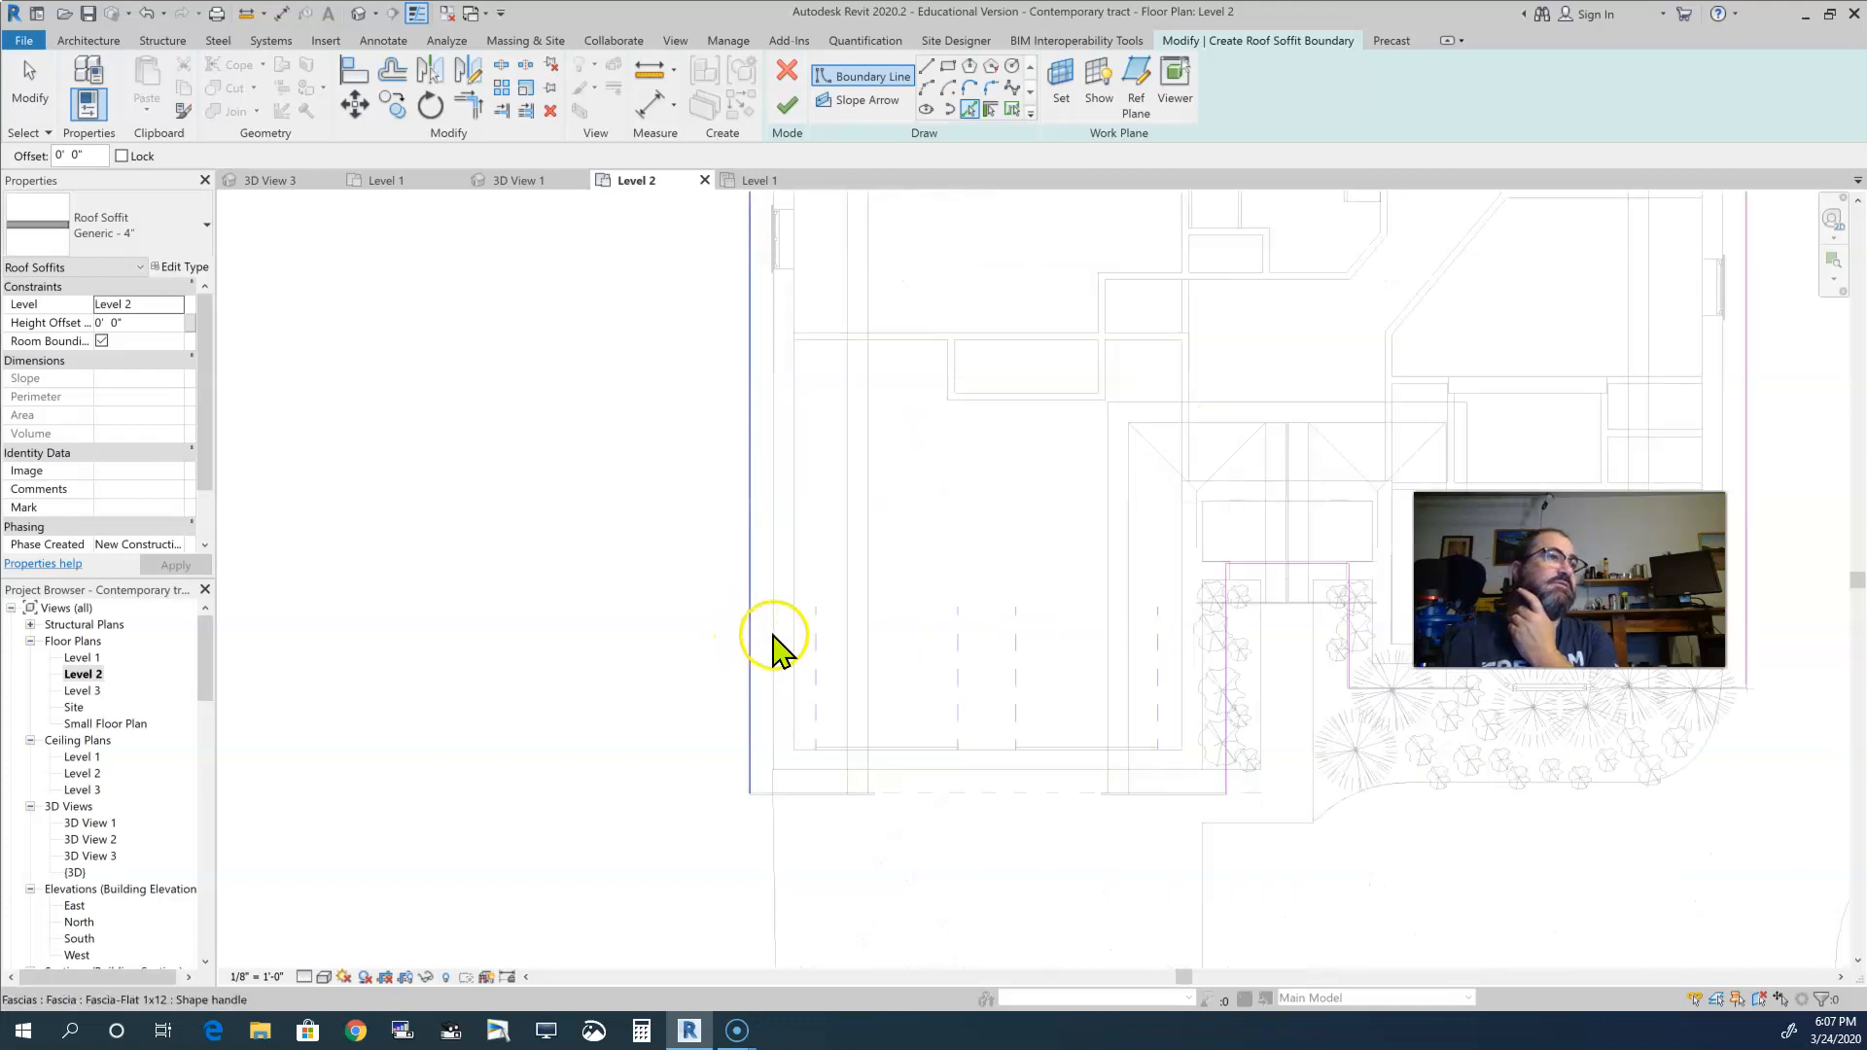
middle_click_drag(947, 467, 759, 750)
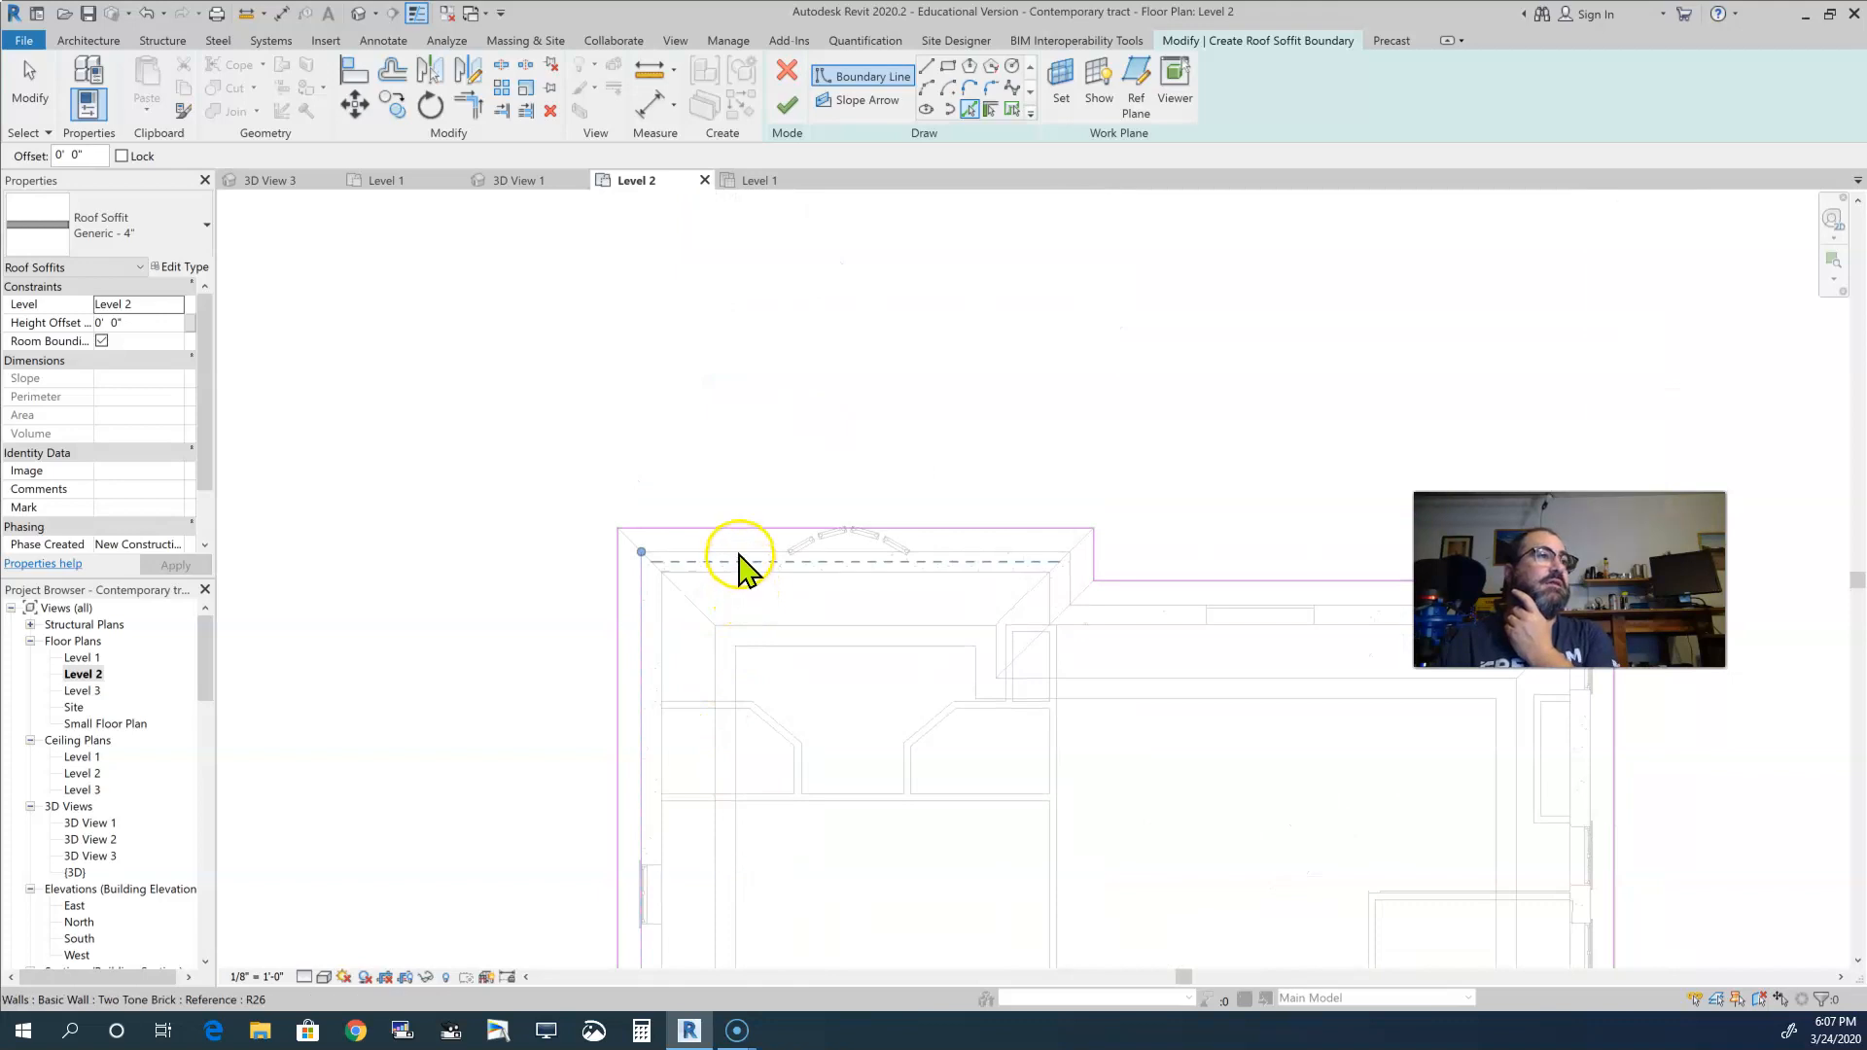
left_click(1070, 551)
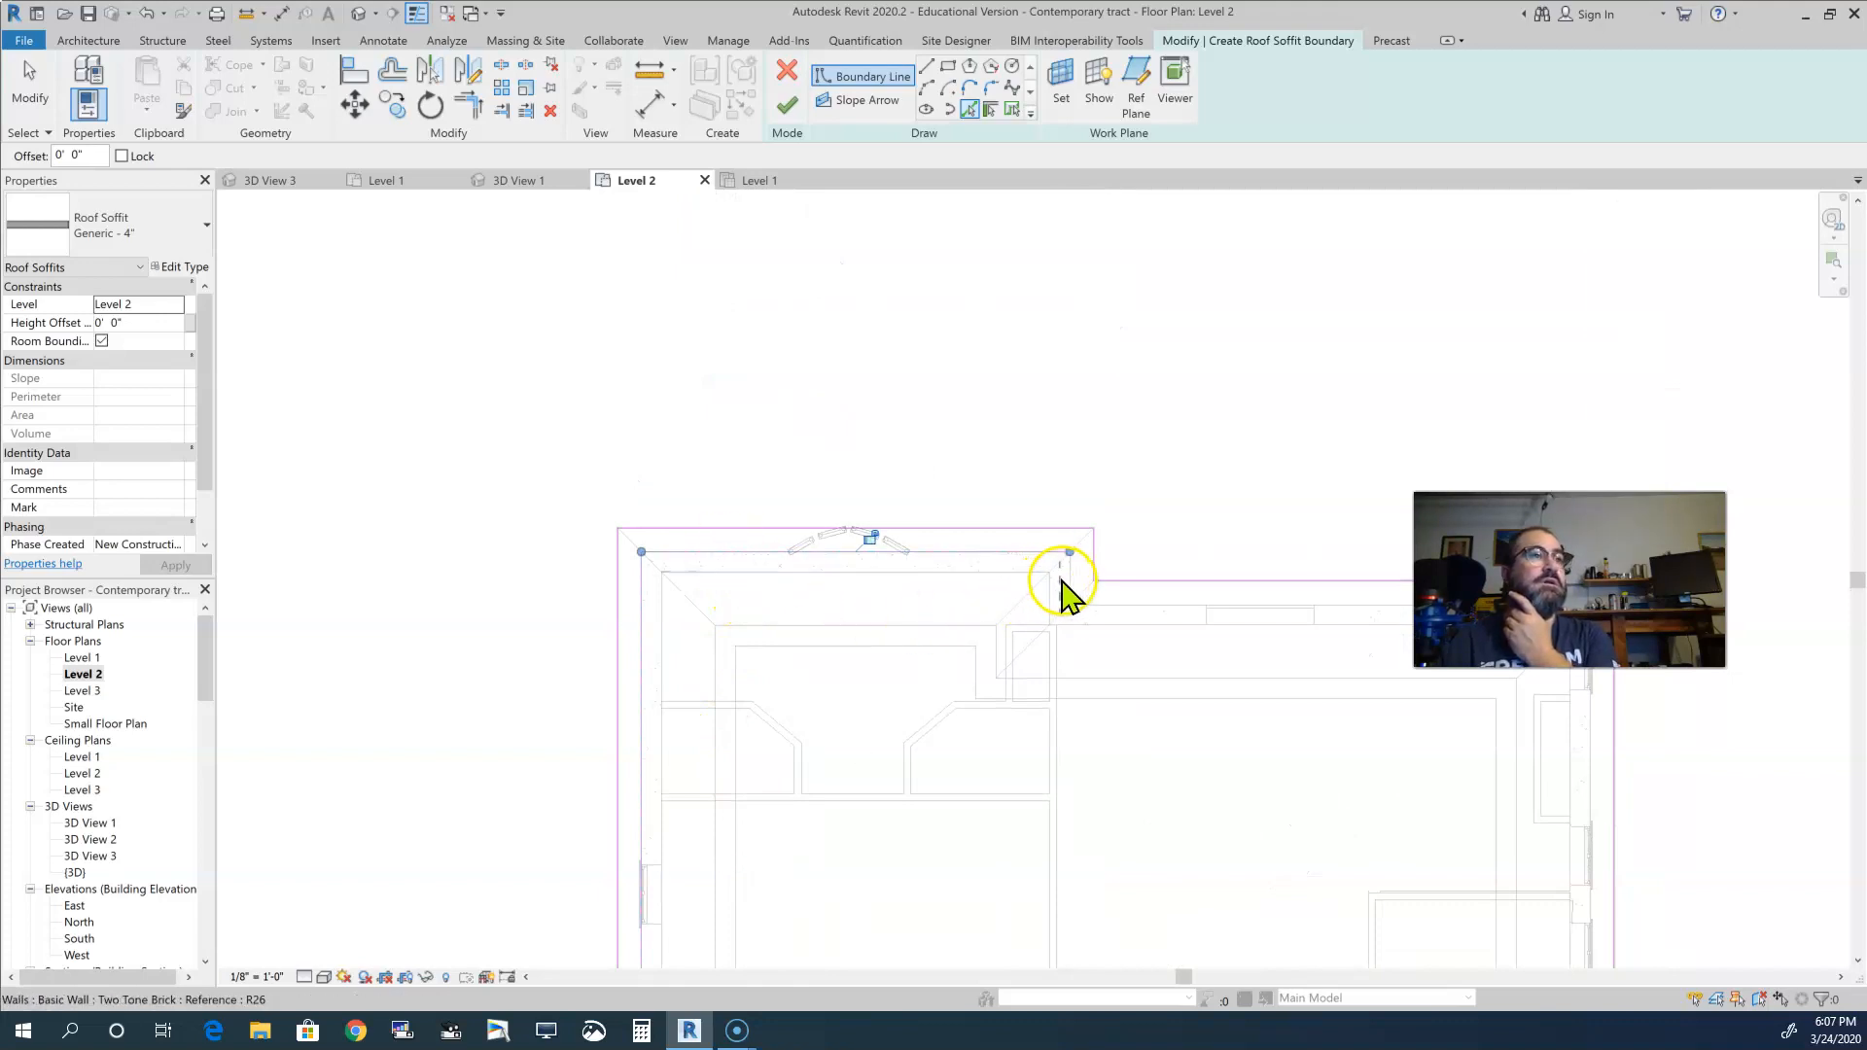
left_click(1134, 602)
middle_click_drag(1092, 712, 633, 604)
middle_click_drag(775, 645, 571, 558)
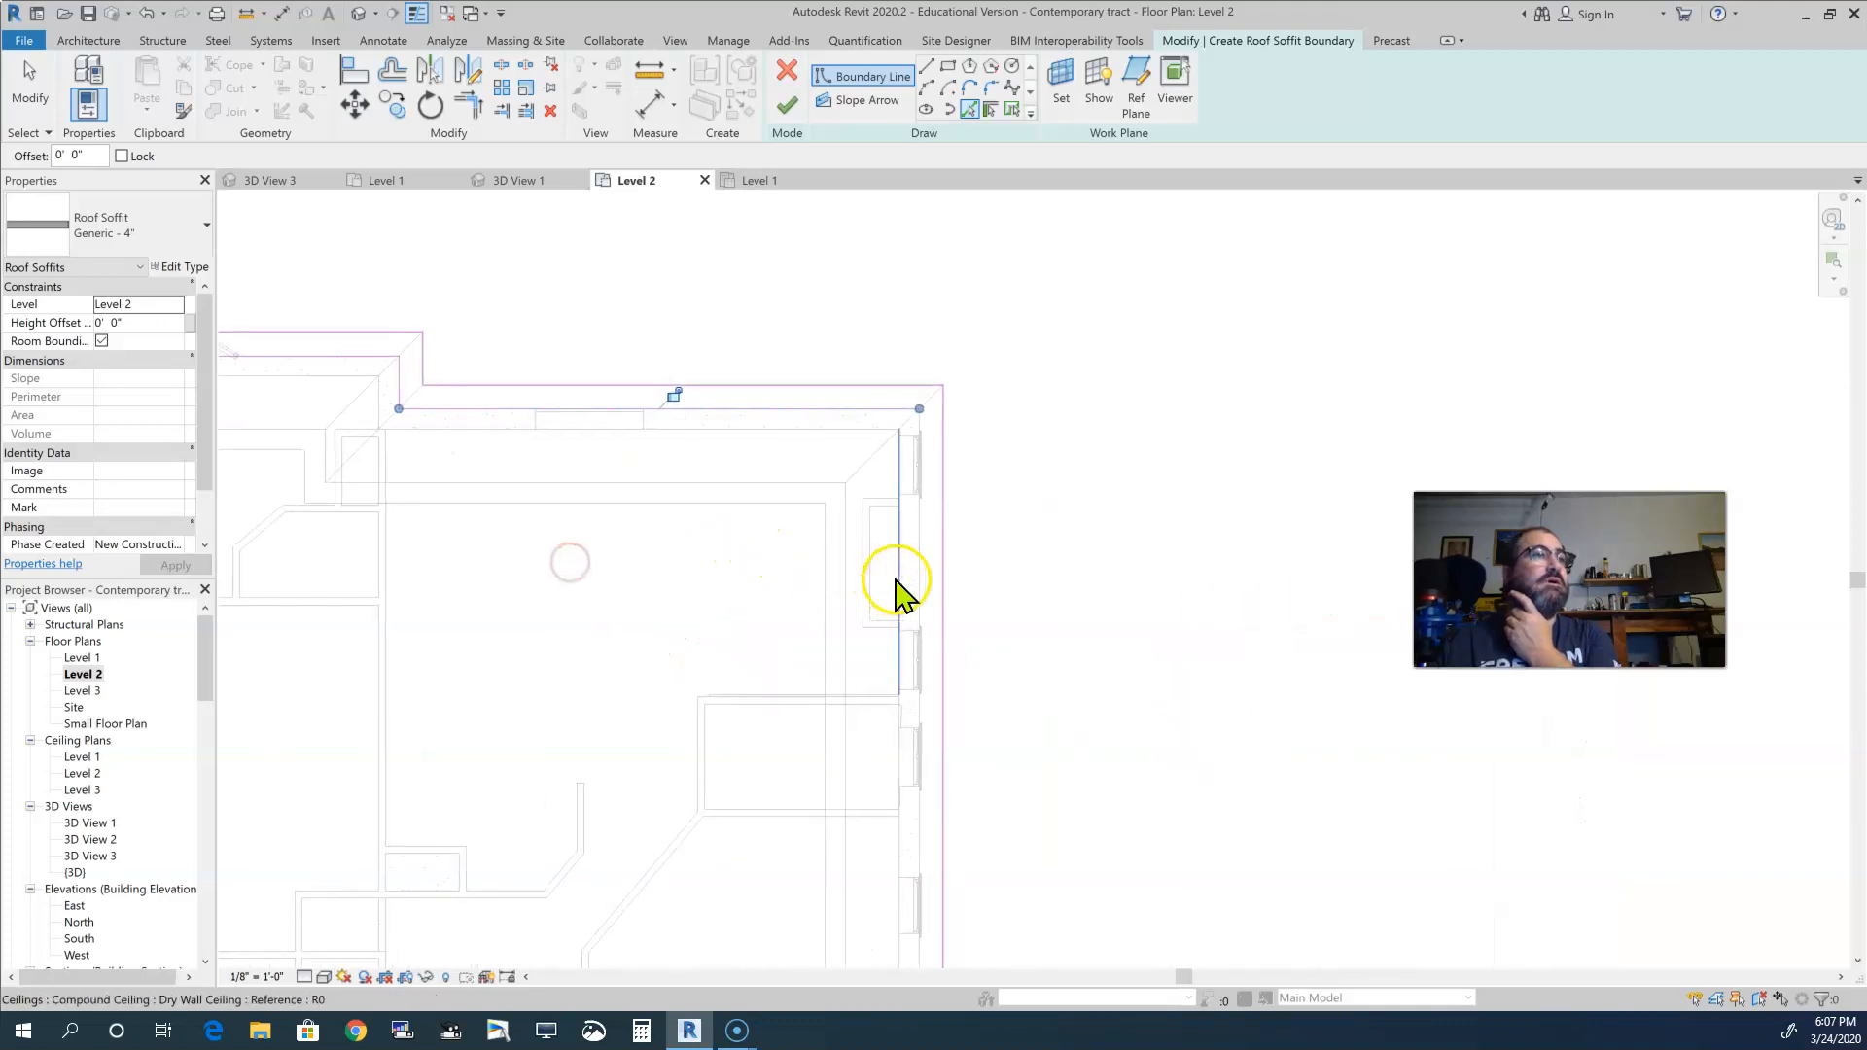
middle_click_drag(787, 833, 896, 333)
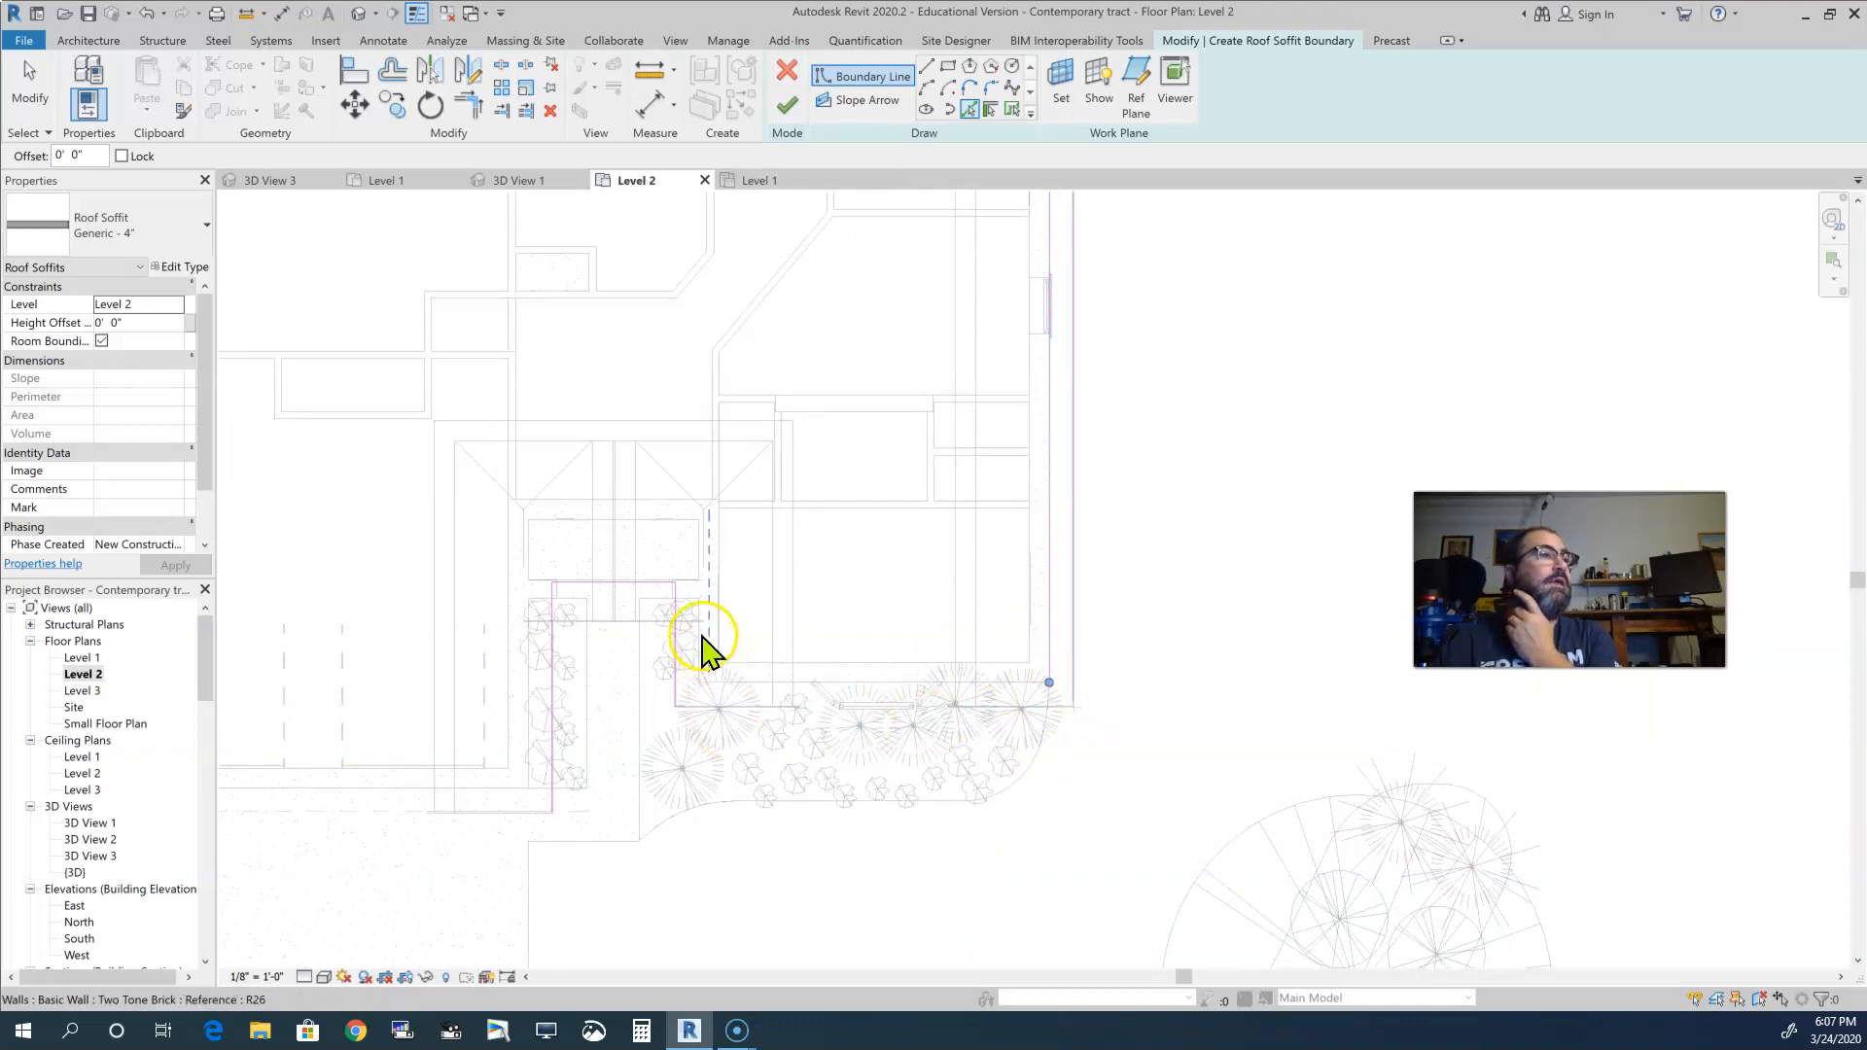
middle_click_drag(673, 698, 892, 701)
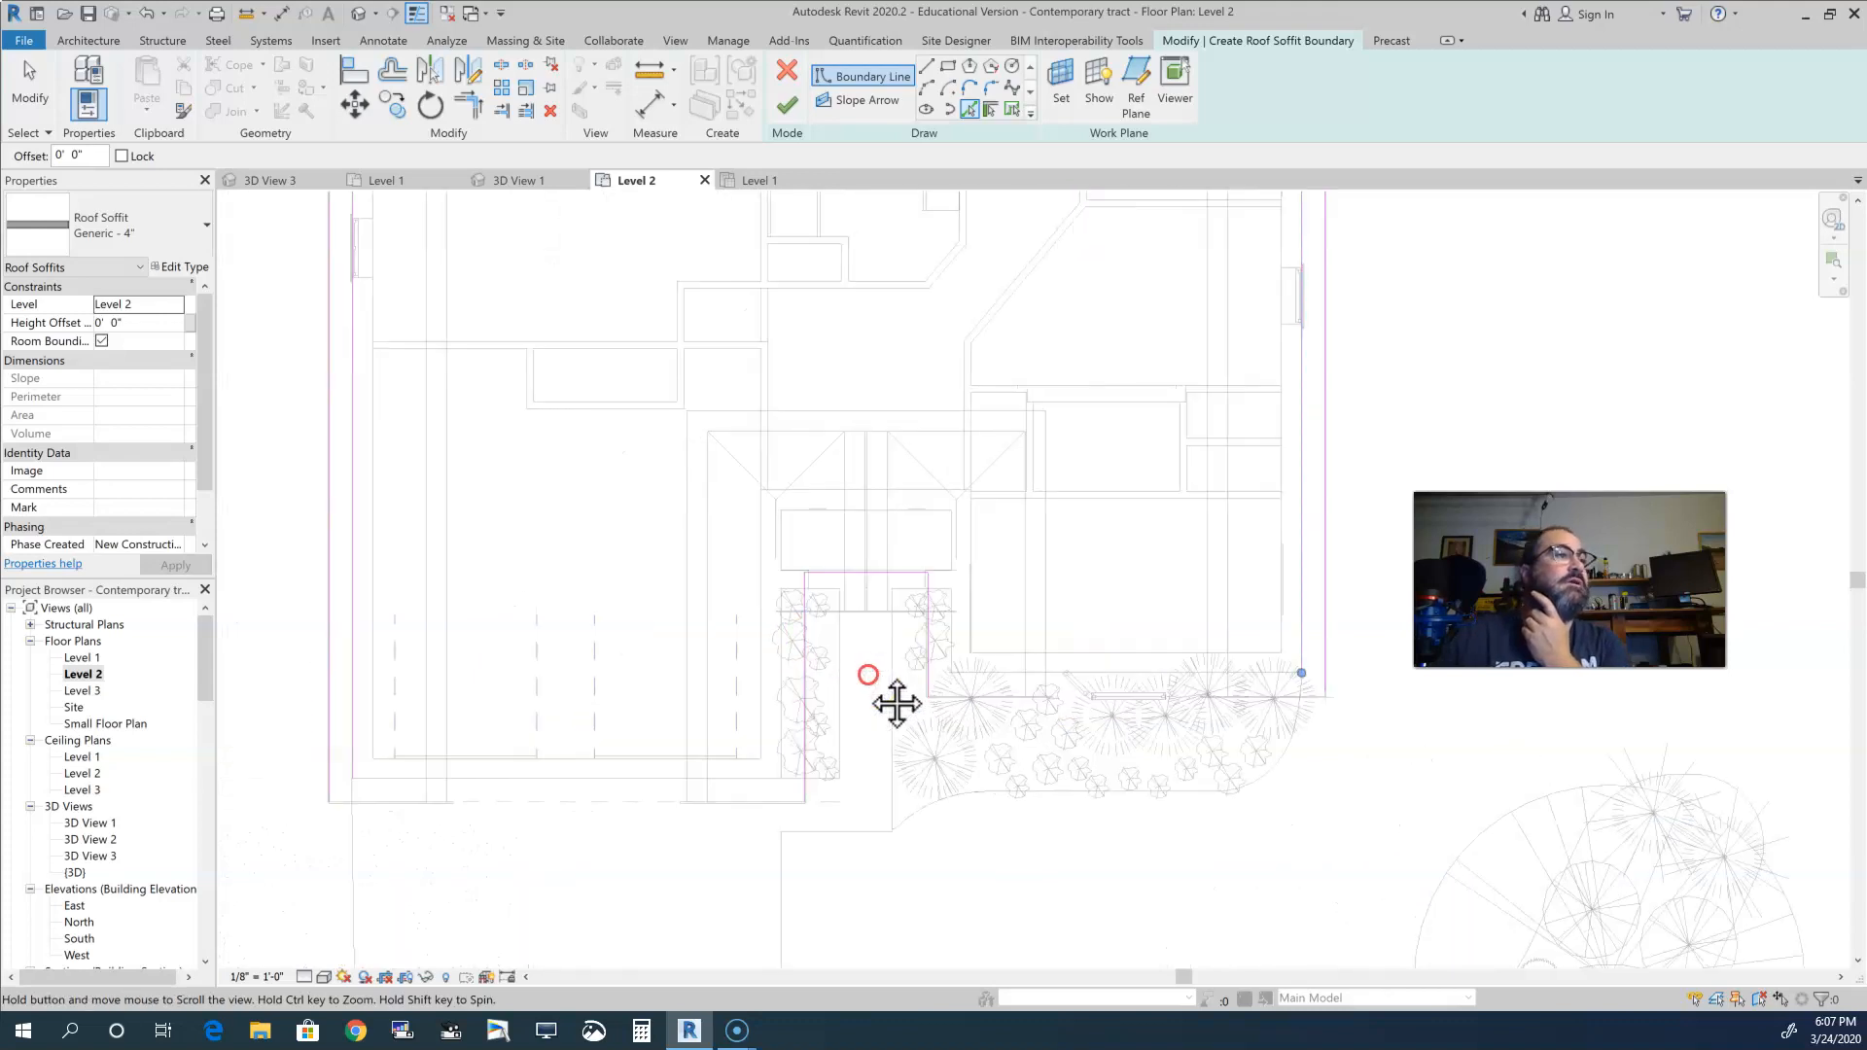
- Pick the wall faces on both sides of the front entry as inner soffit boundary lines
scroll(773, 666, "up", 3)
left_click(788, 680)
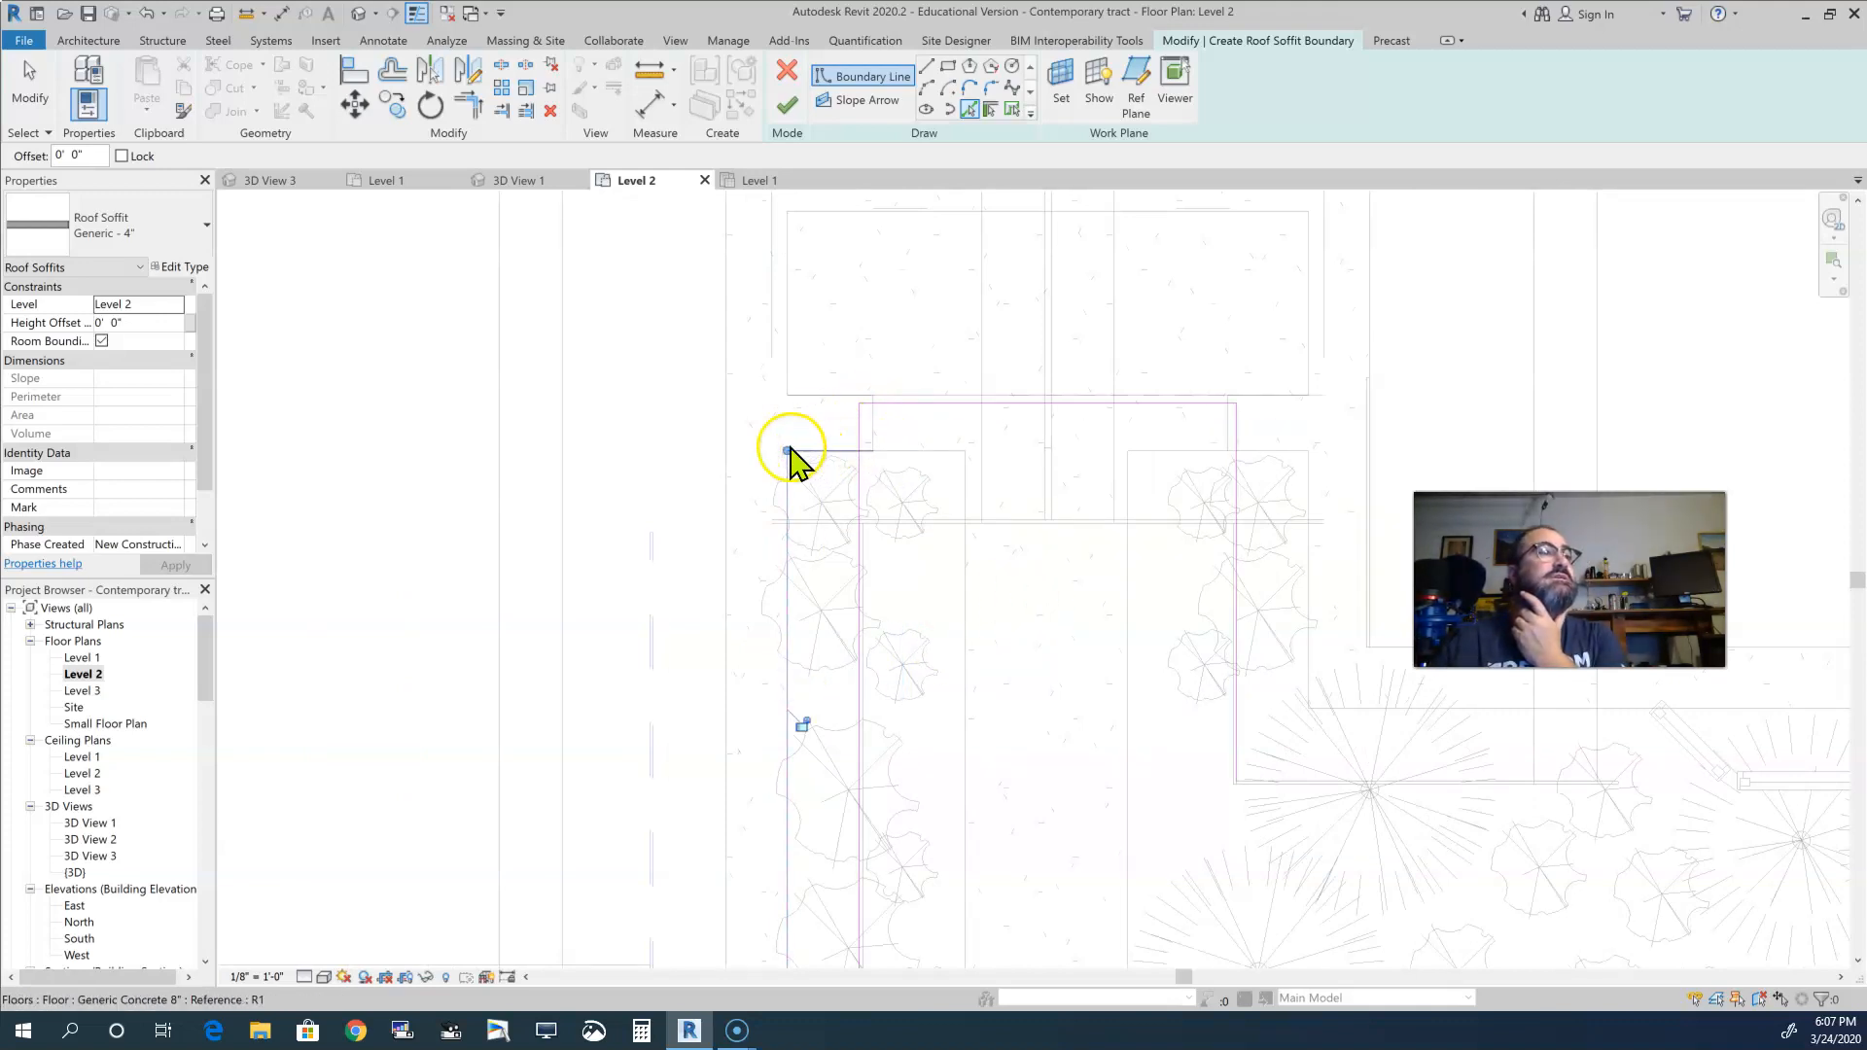
left_click(1309, 553)
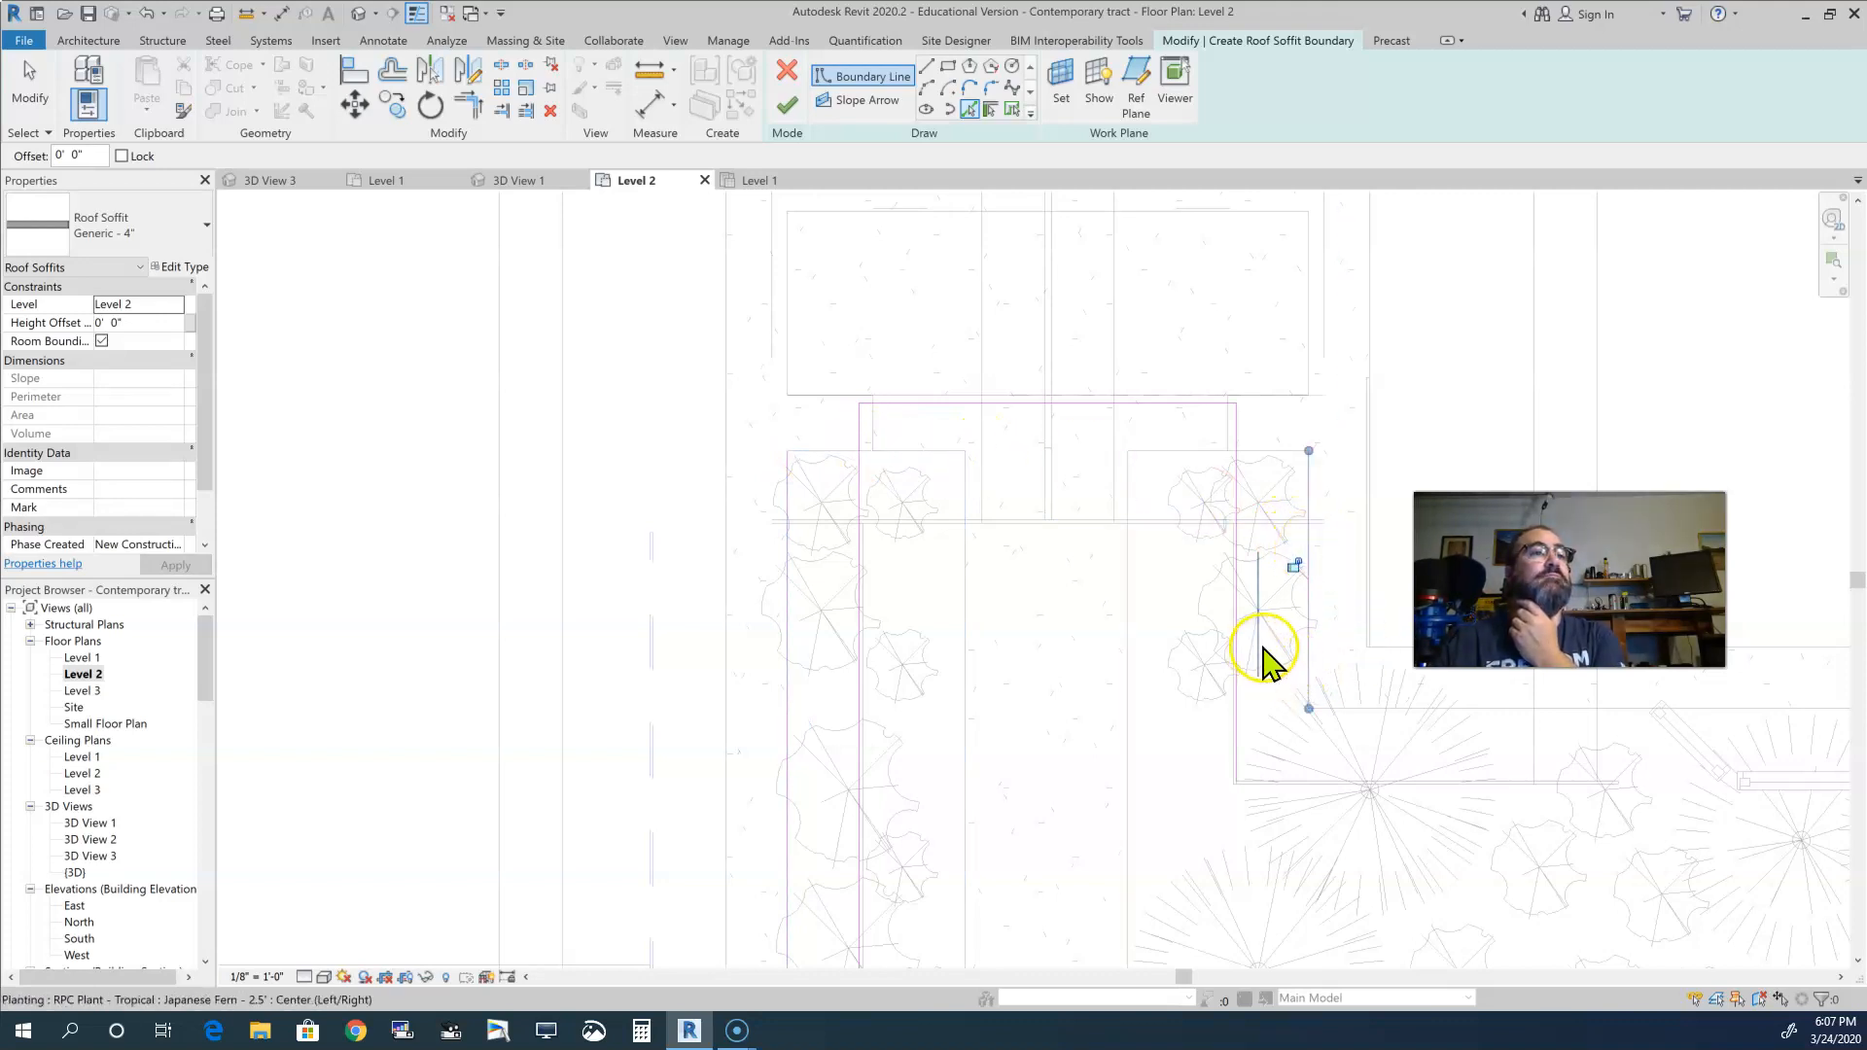
middle_click_drag(1265, 661, 1001, 717)
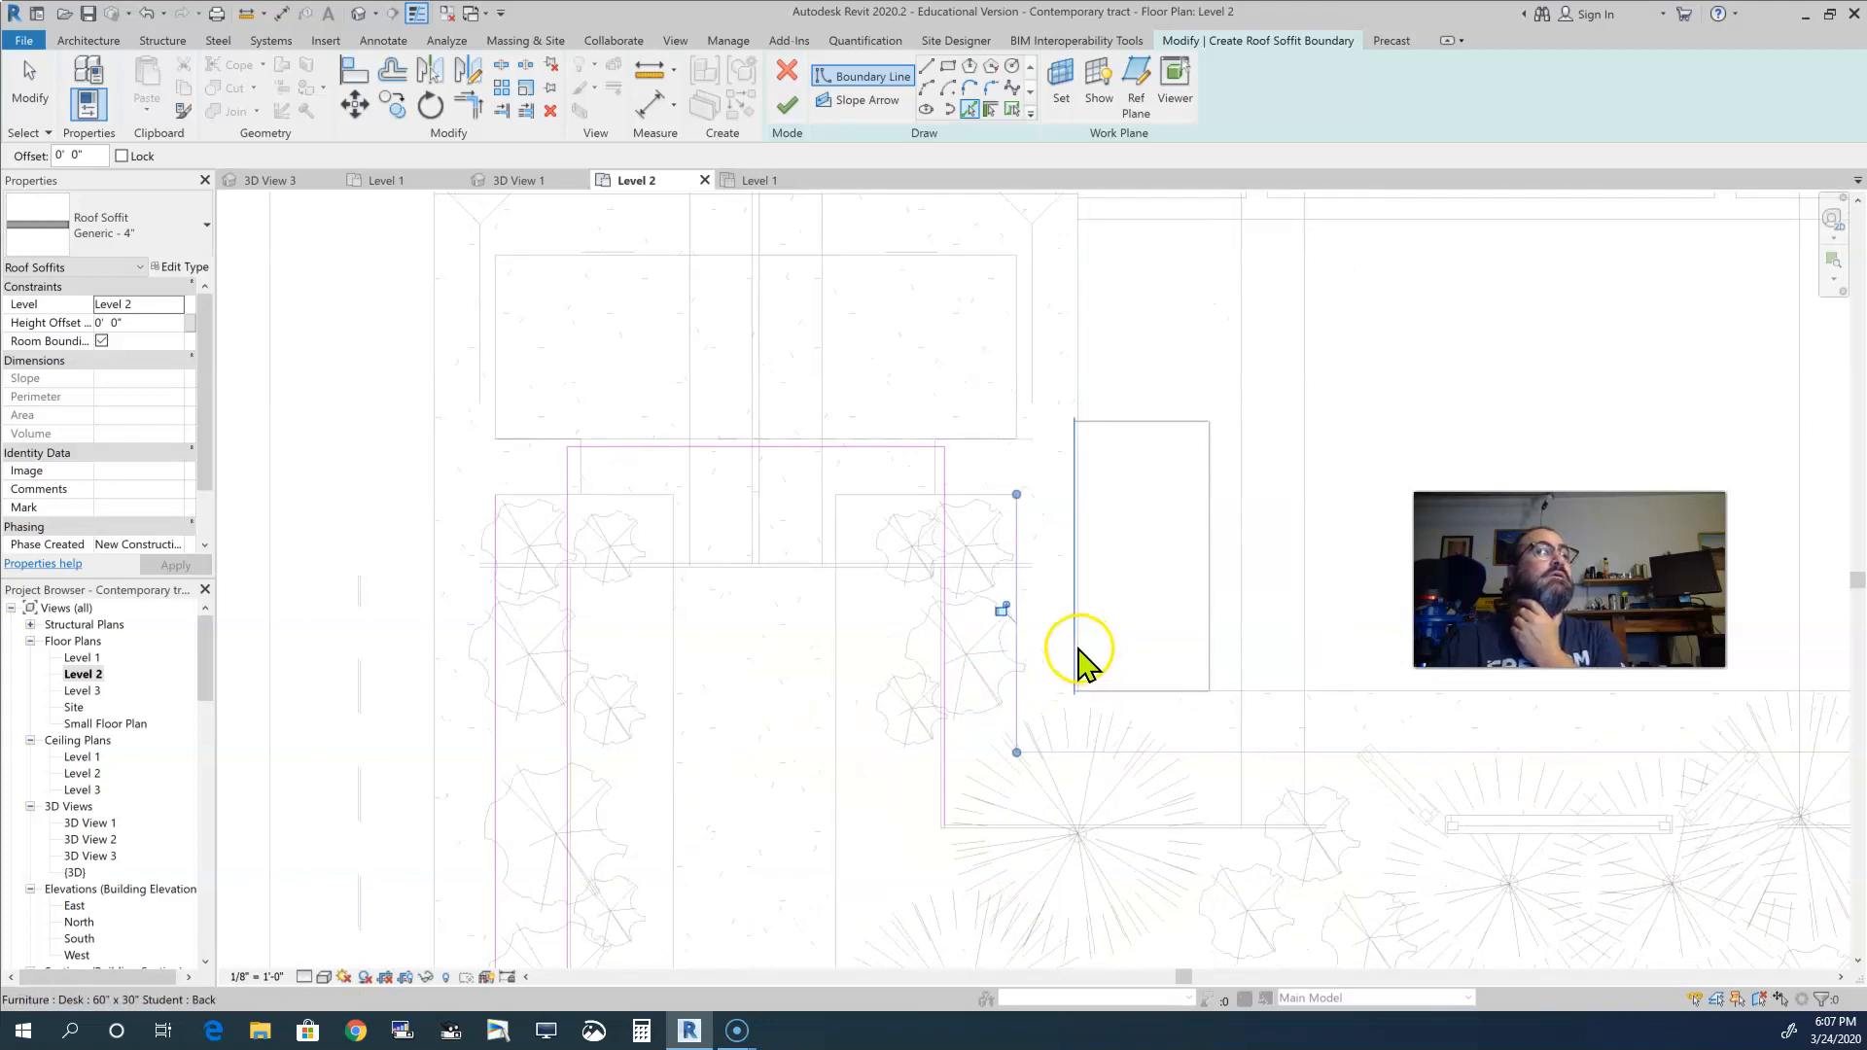
scroll(1077, 659, "down", 3)
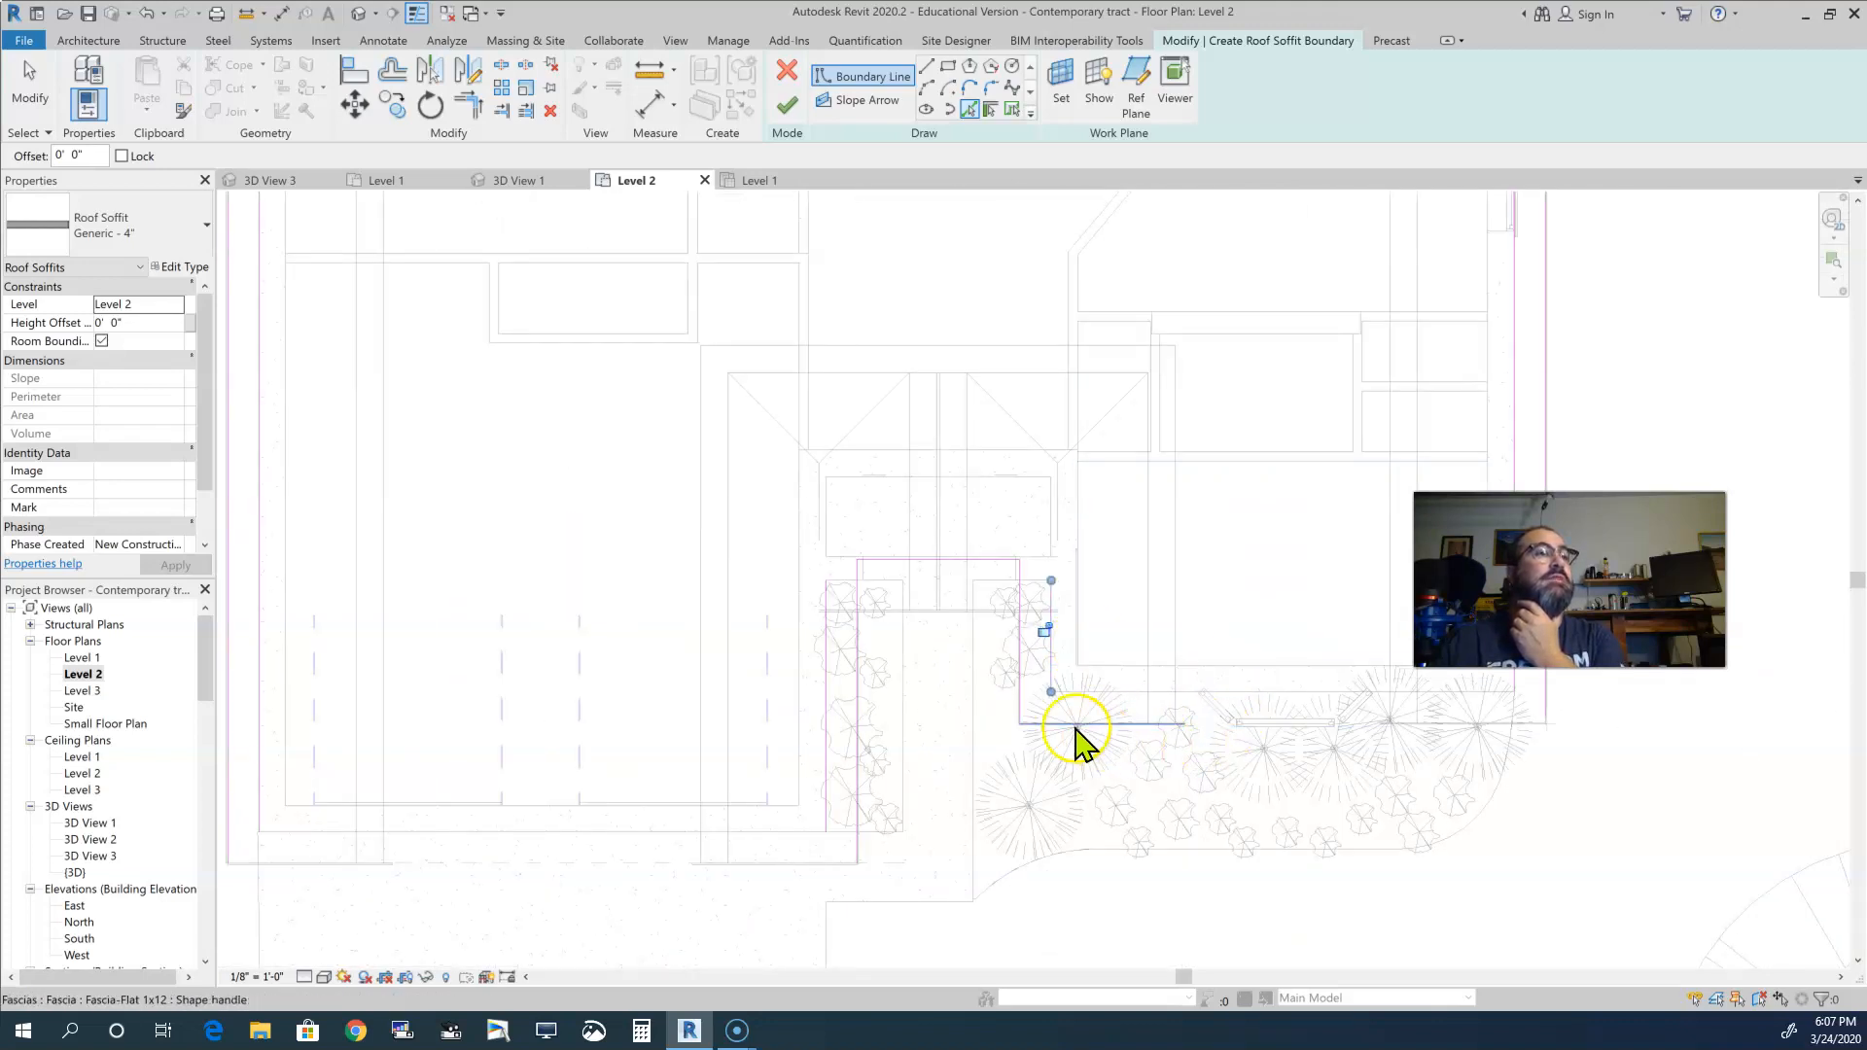
scroll(971, 692, "up", 2)
scroll(971, 693, "up", 2)
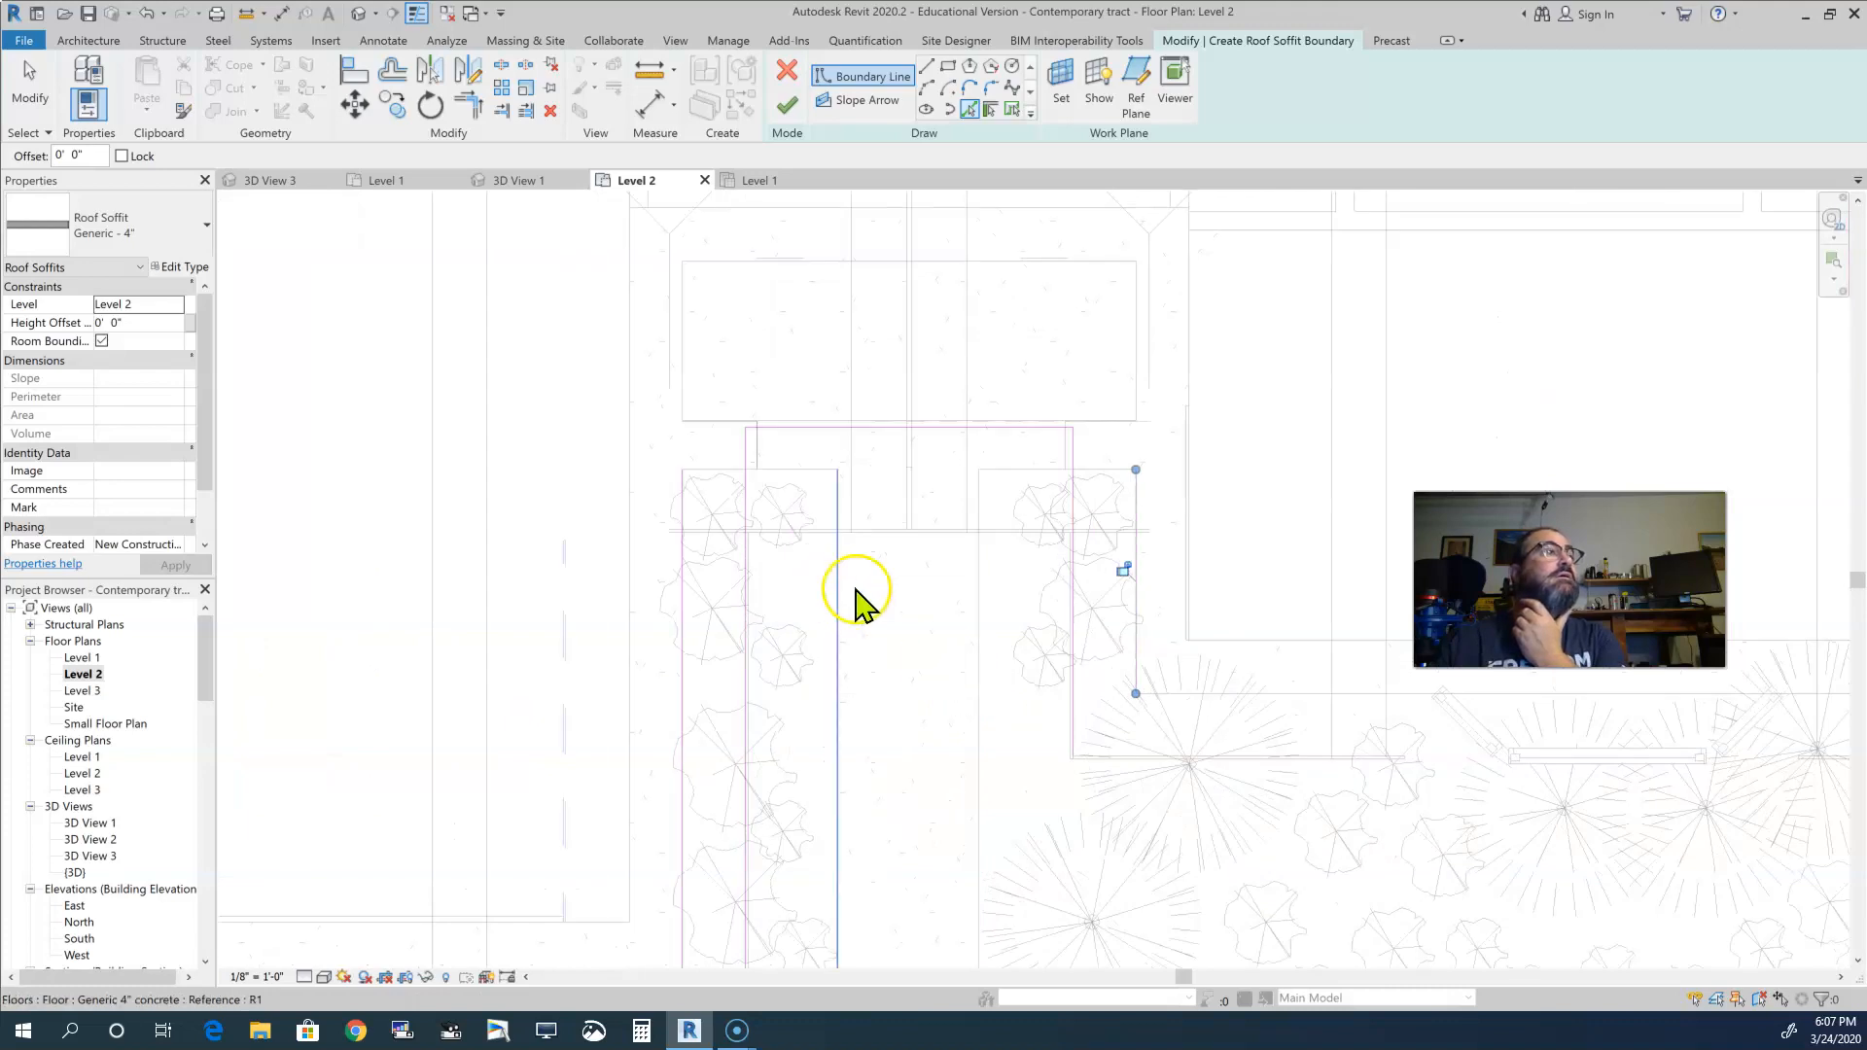
- Extend the boundary line on the garage side of the entry back to the inner corner of the entry recess
key("Escape")
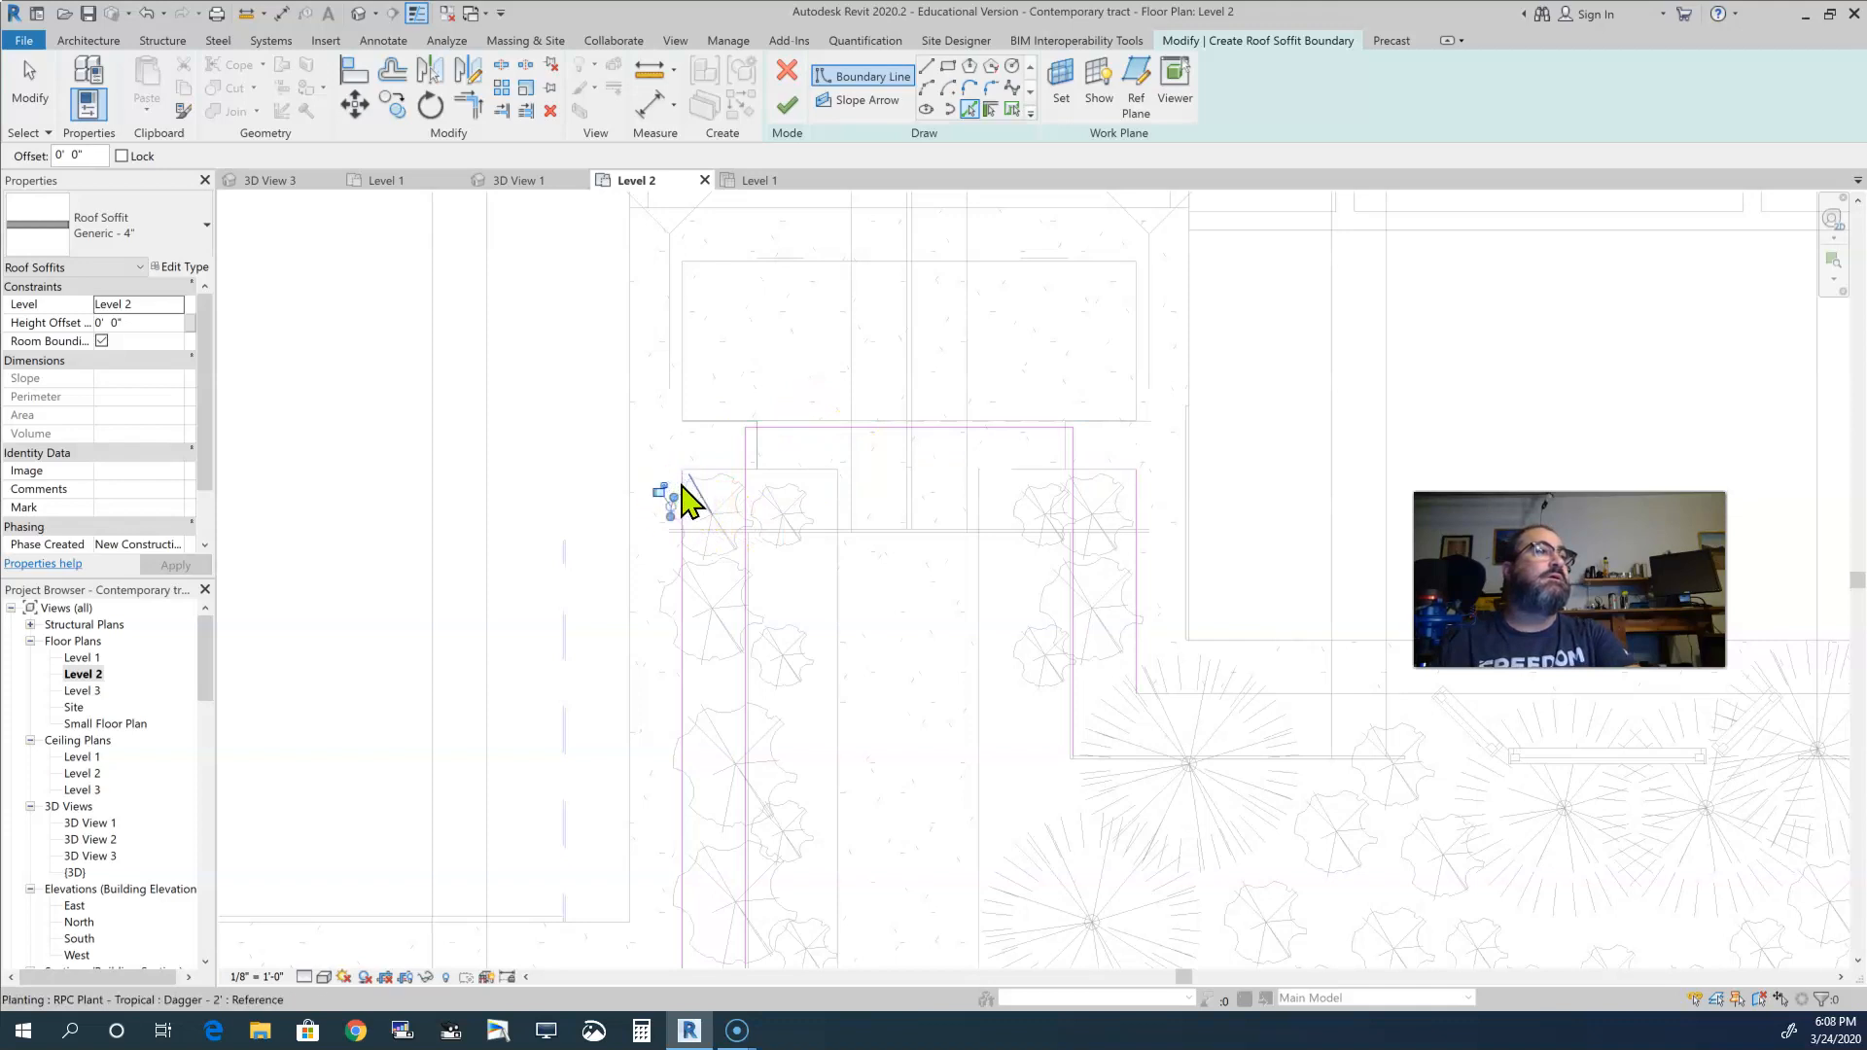
left_click(683, 595)
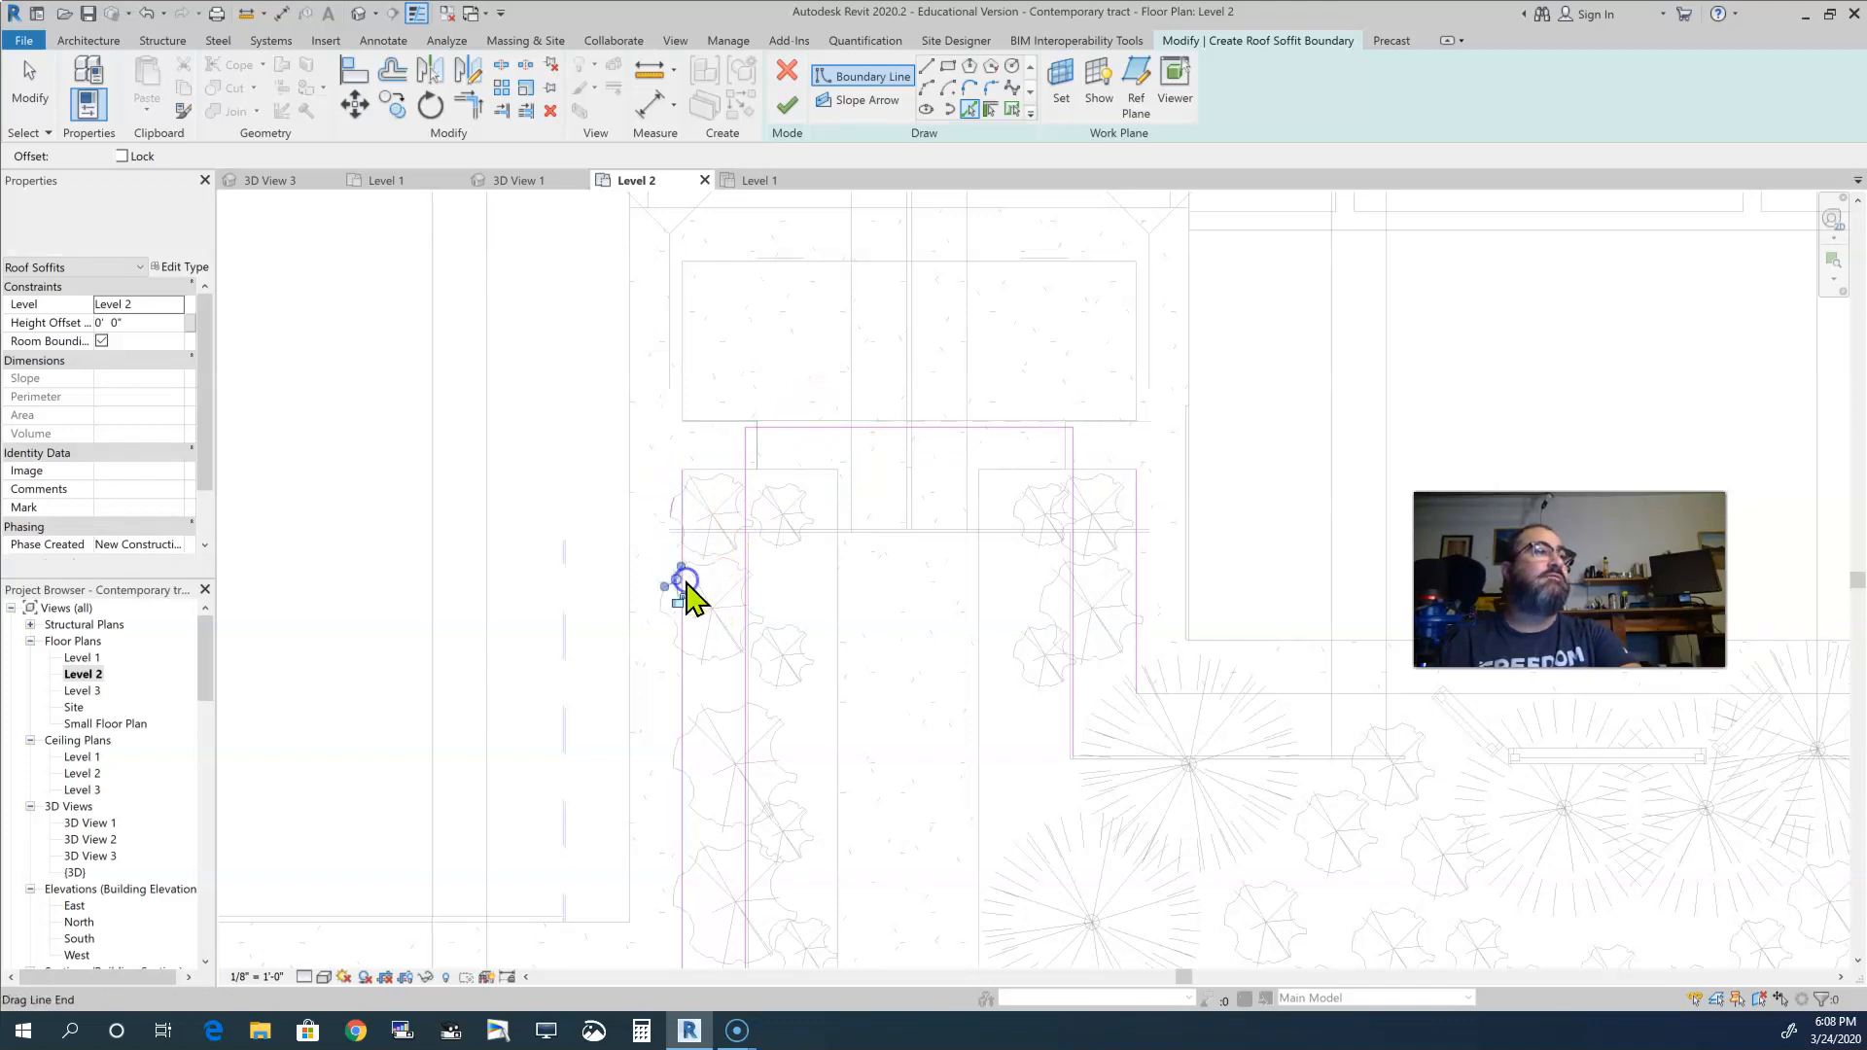
left_click(679, 479)
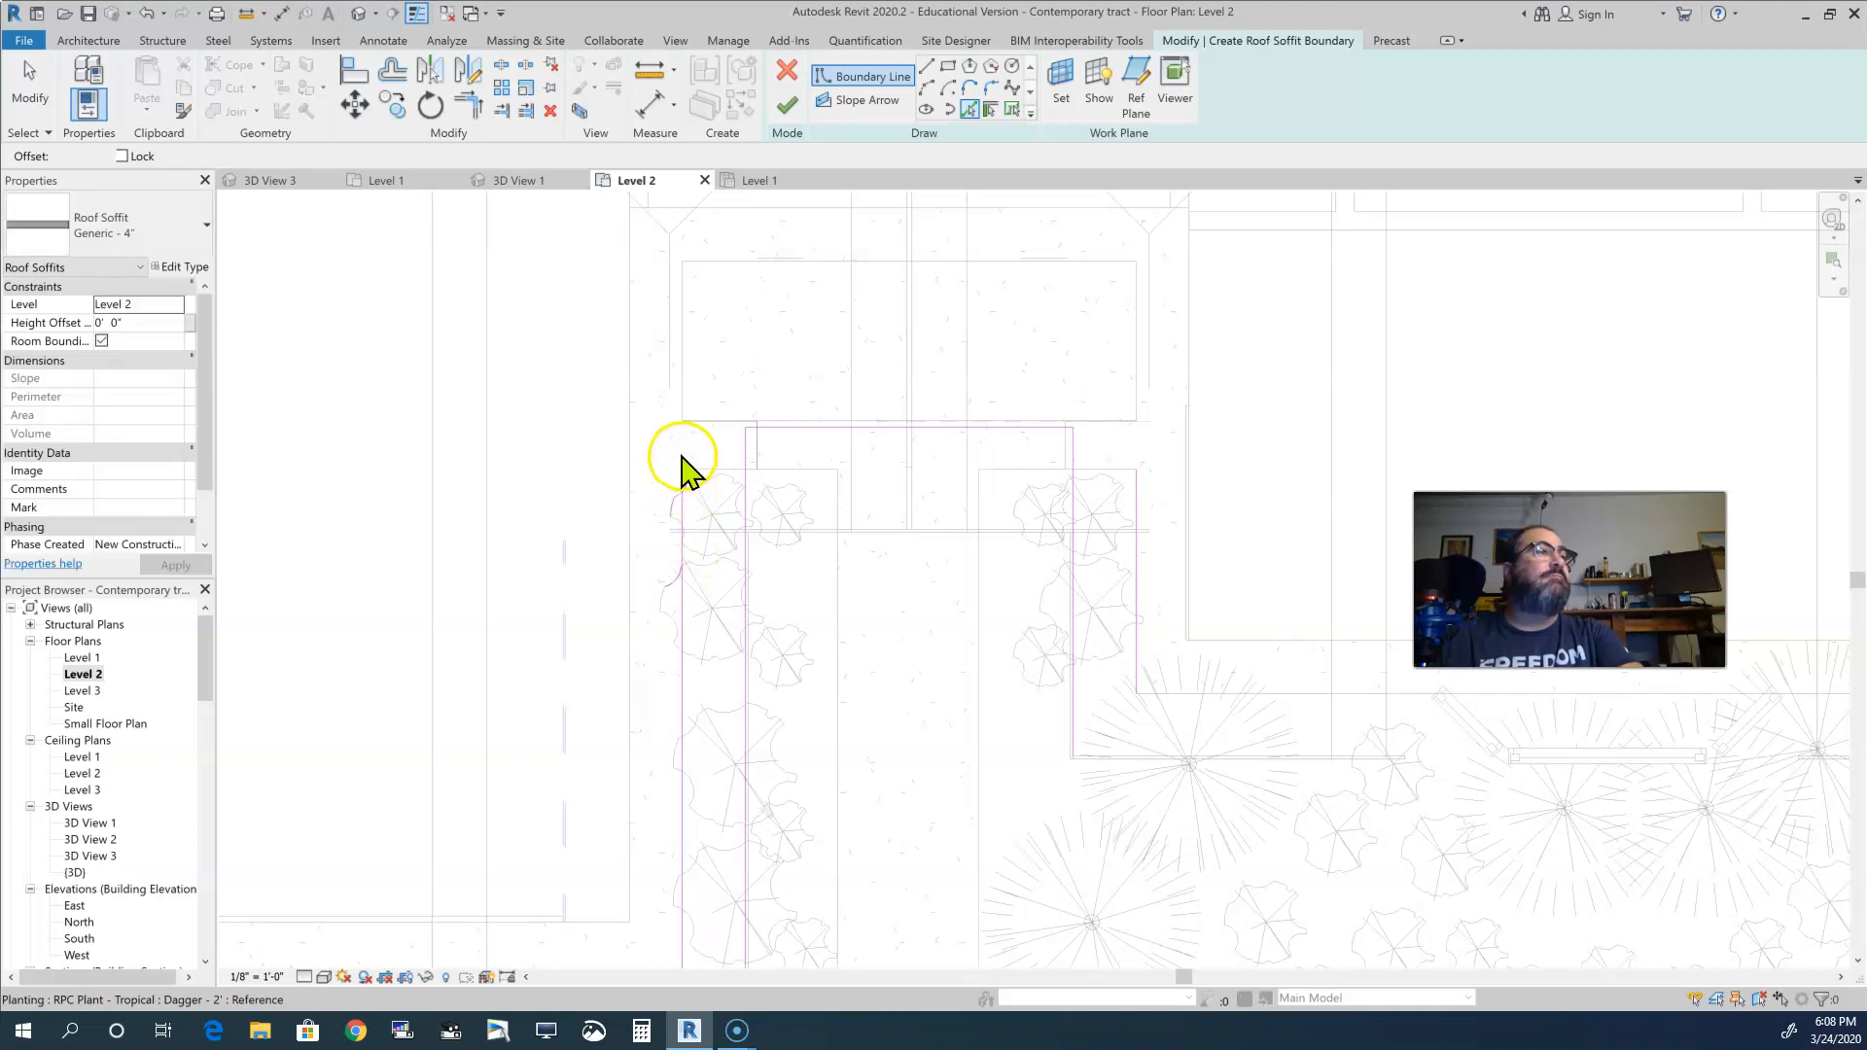
scroll(674, 483, "up", 5)
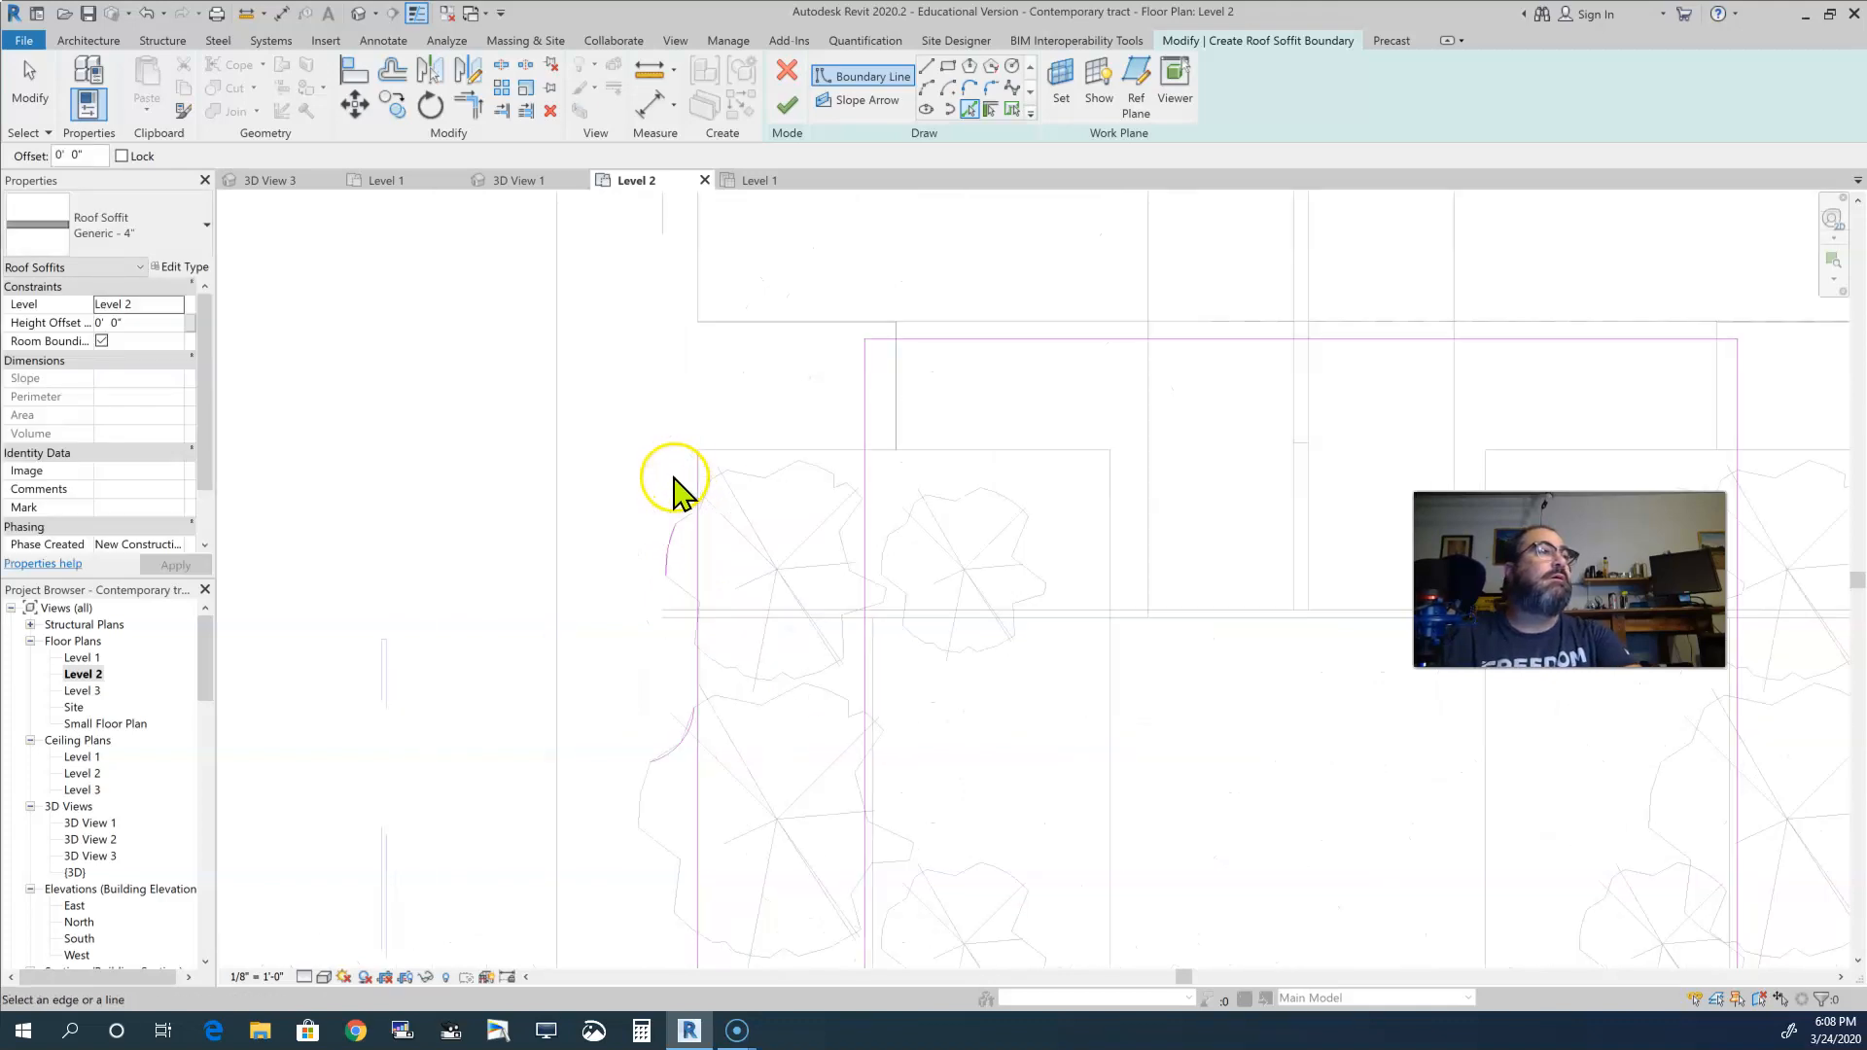
scroll(775, 433, "down", 4)
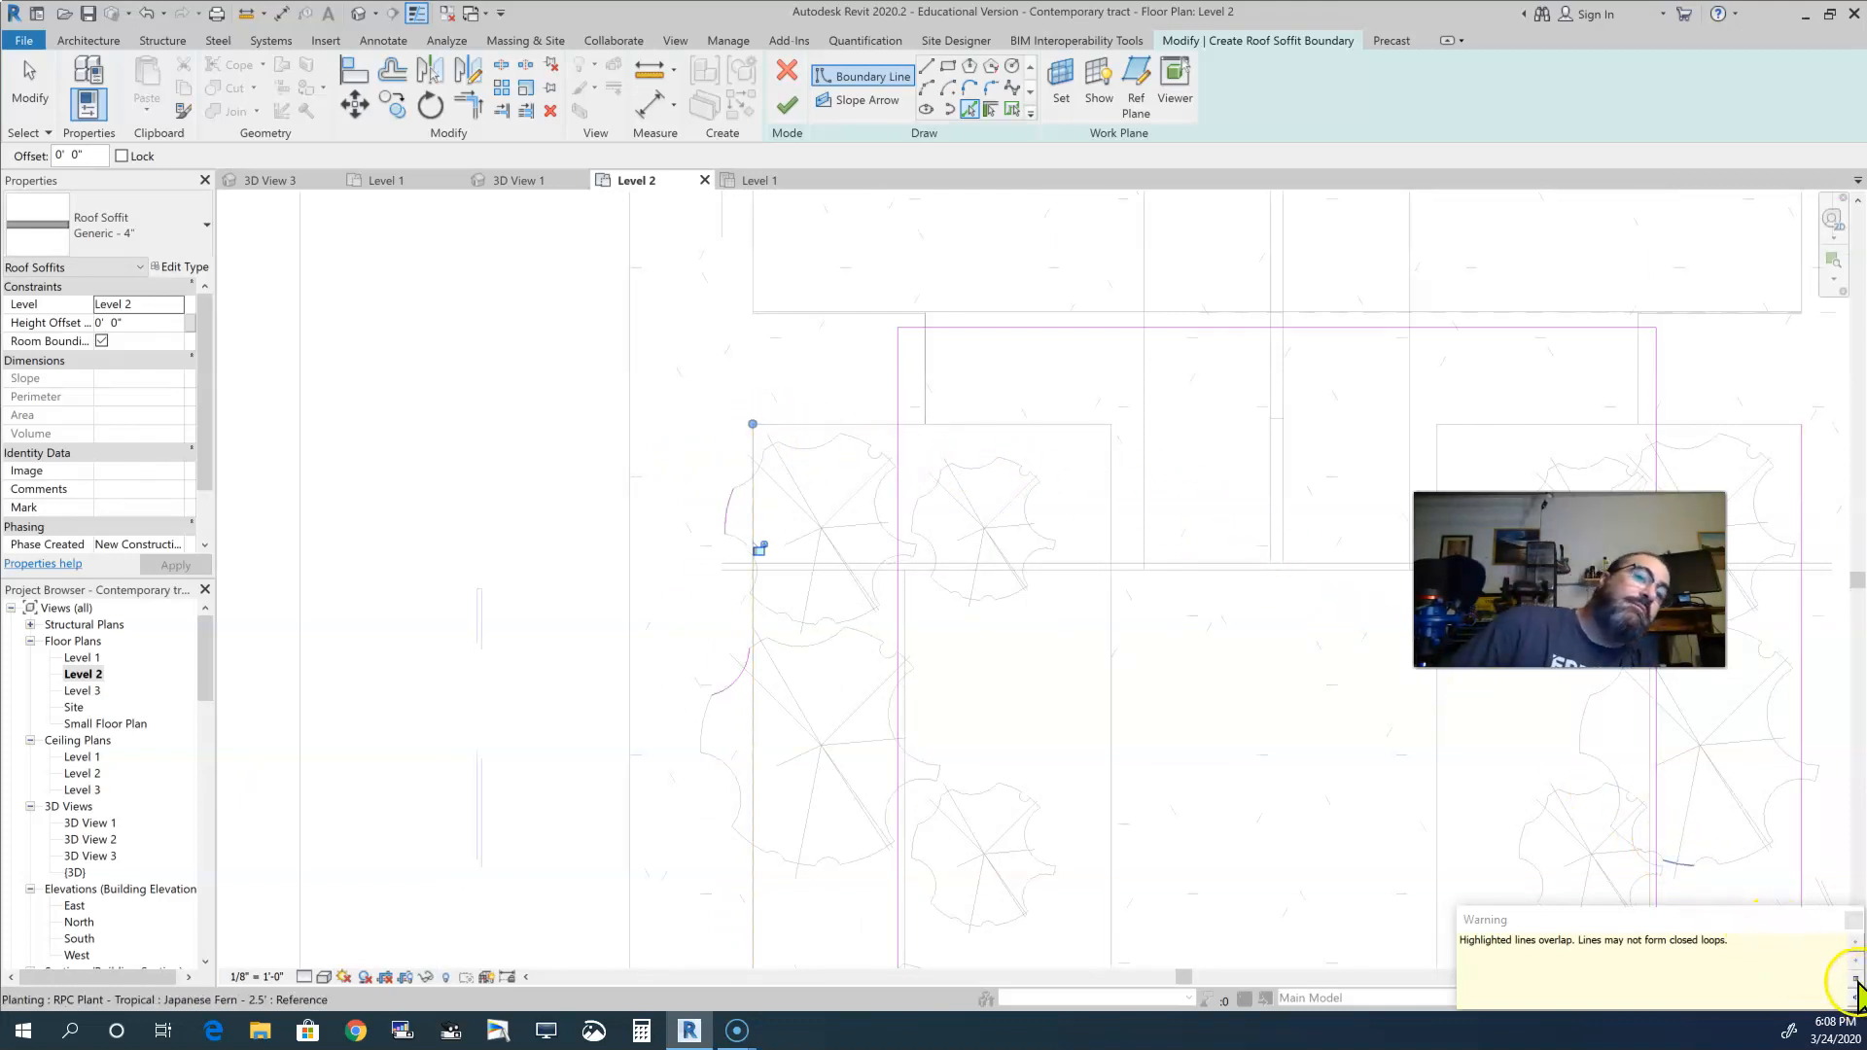
left_click(1852, 922)
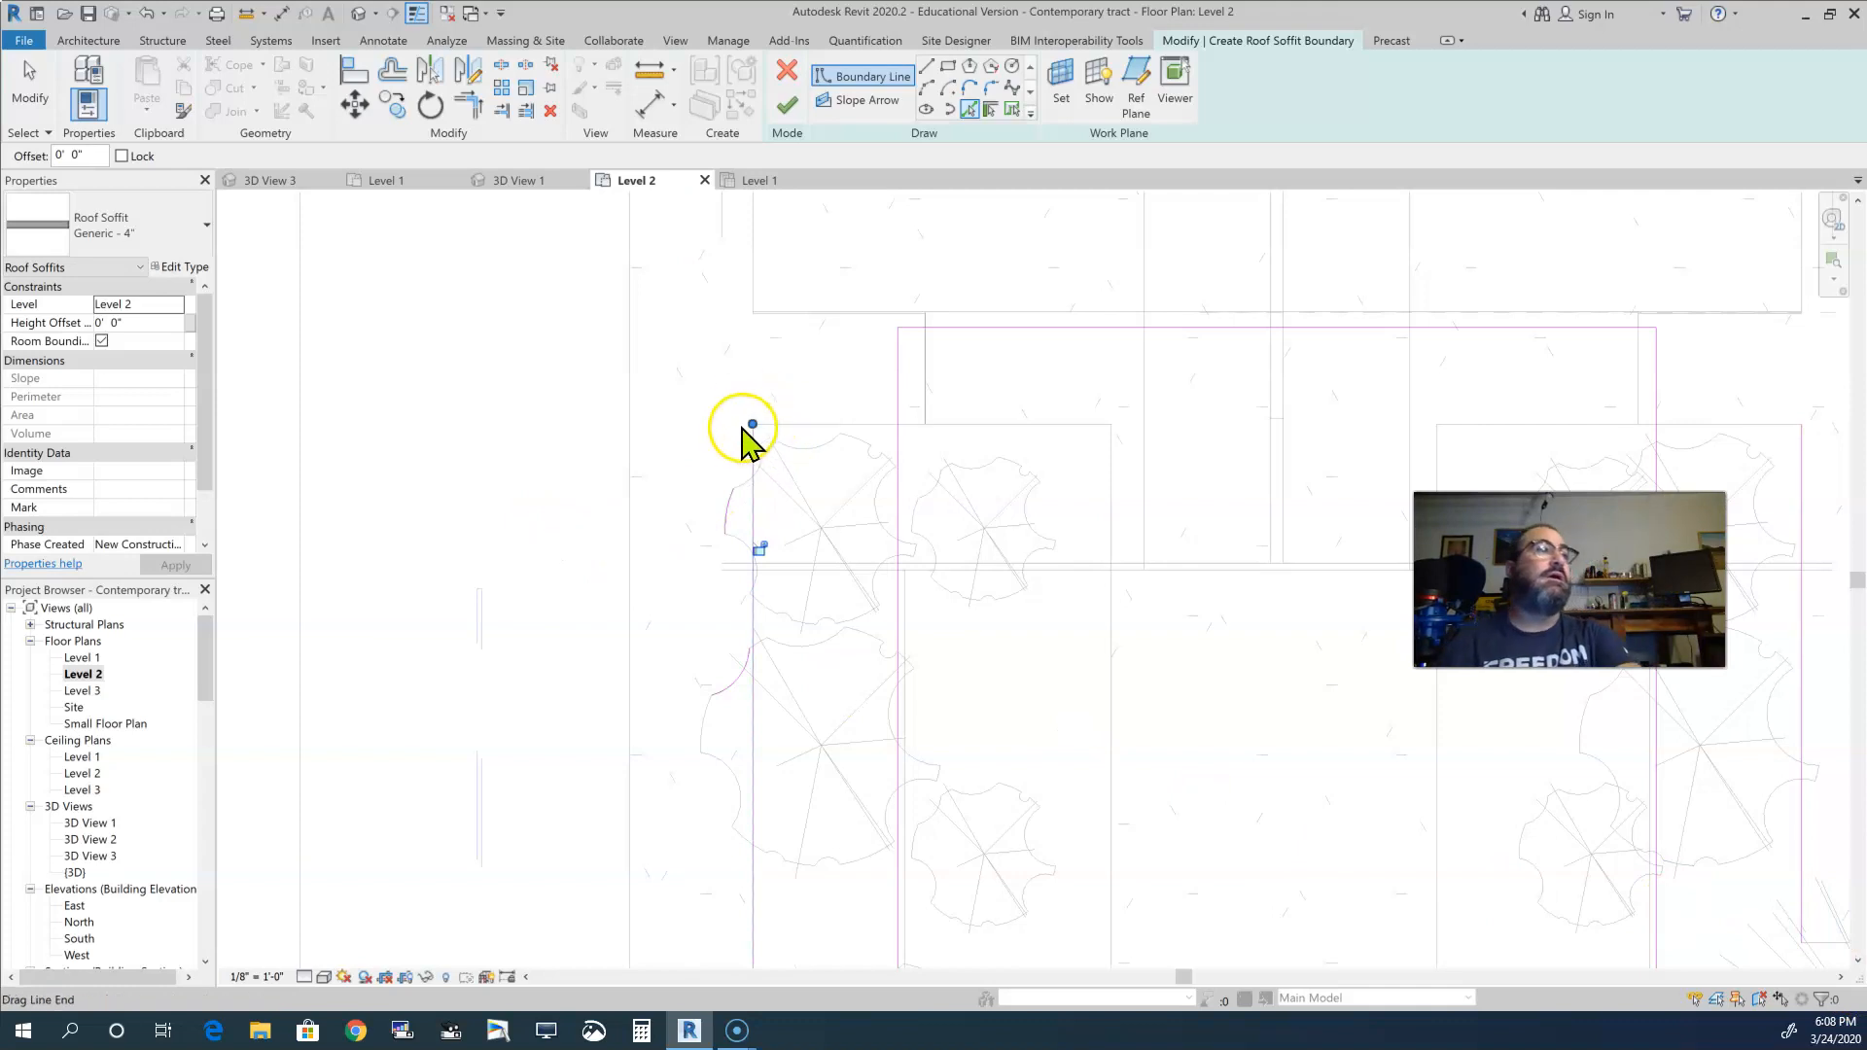
left_click_drag(738, 359, 753, 313)
scroll(808, 350, "down", 2)
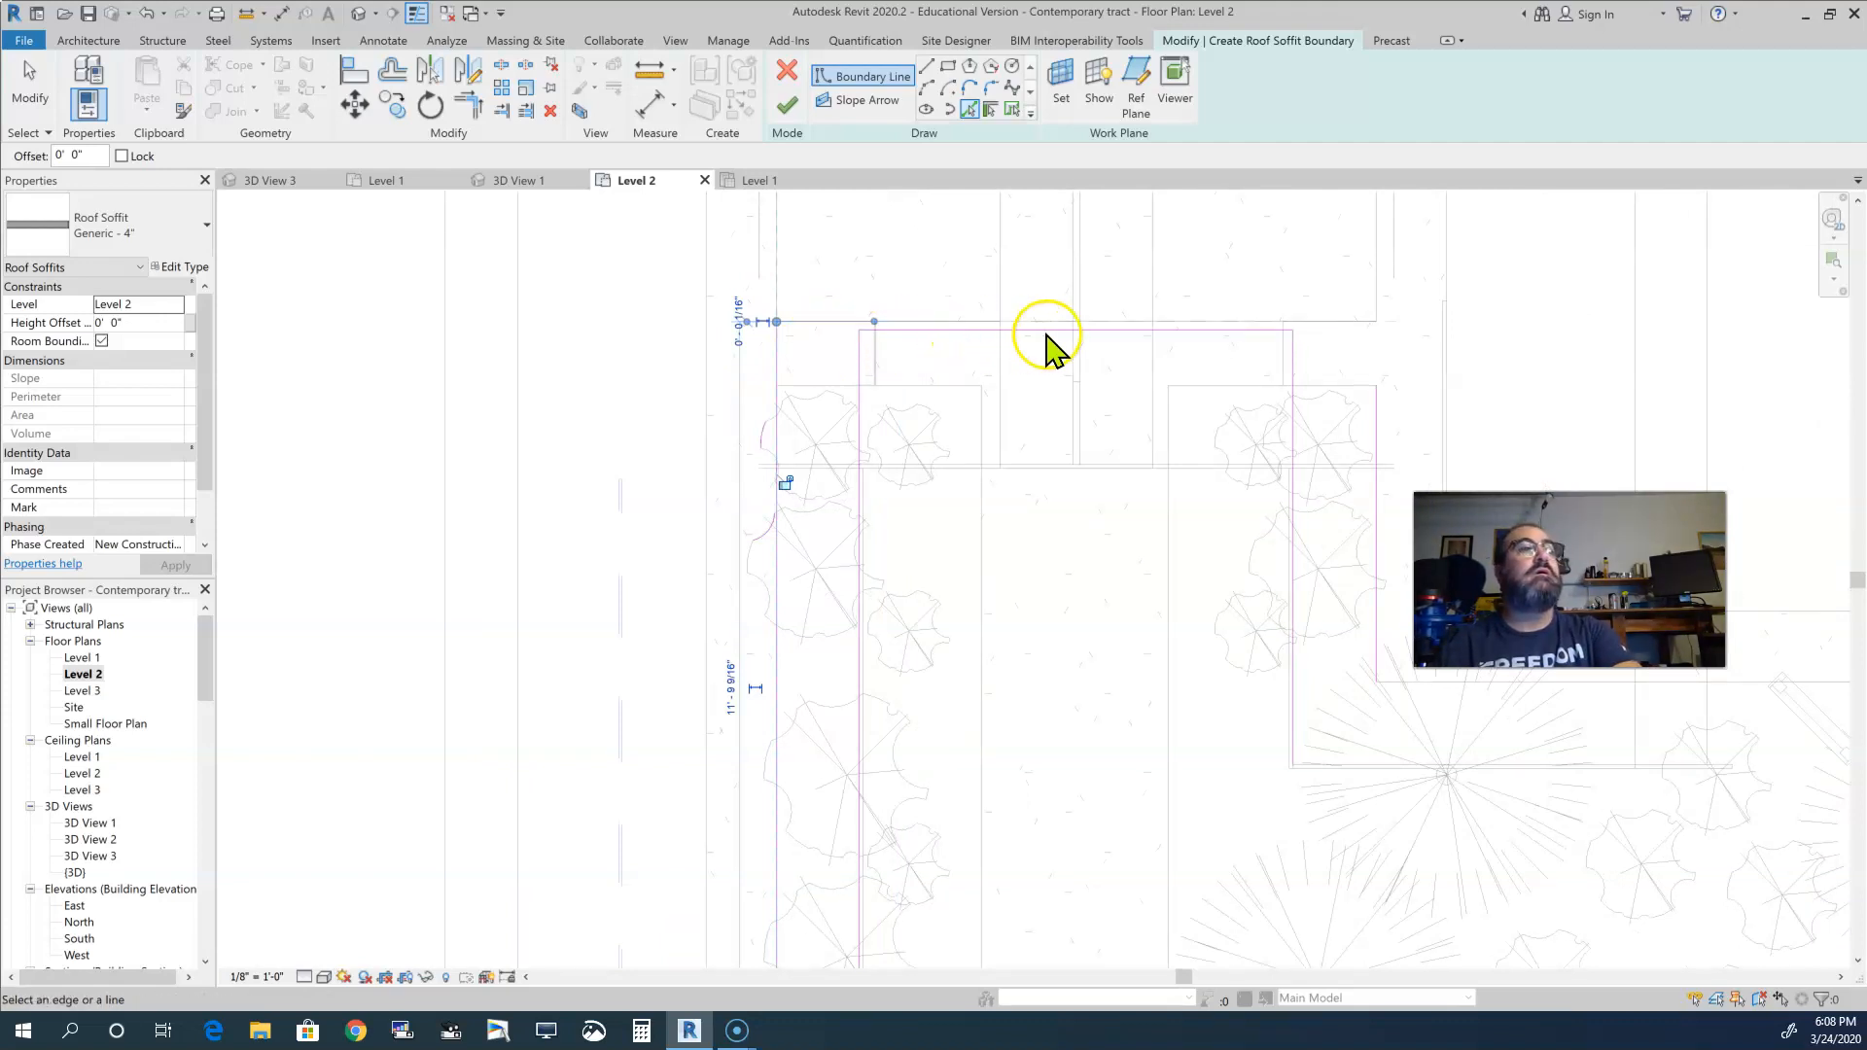
scroll(1112, 389, "down", 3)
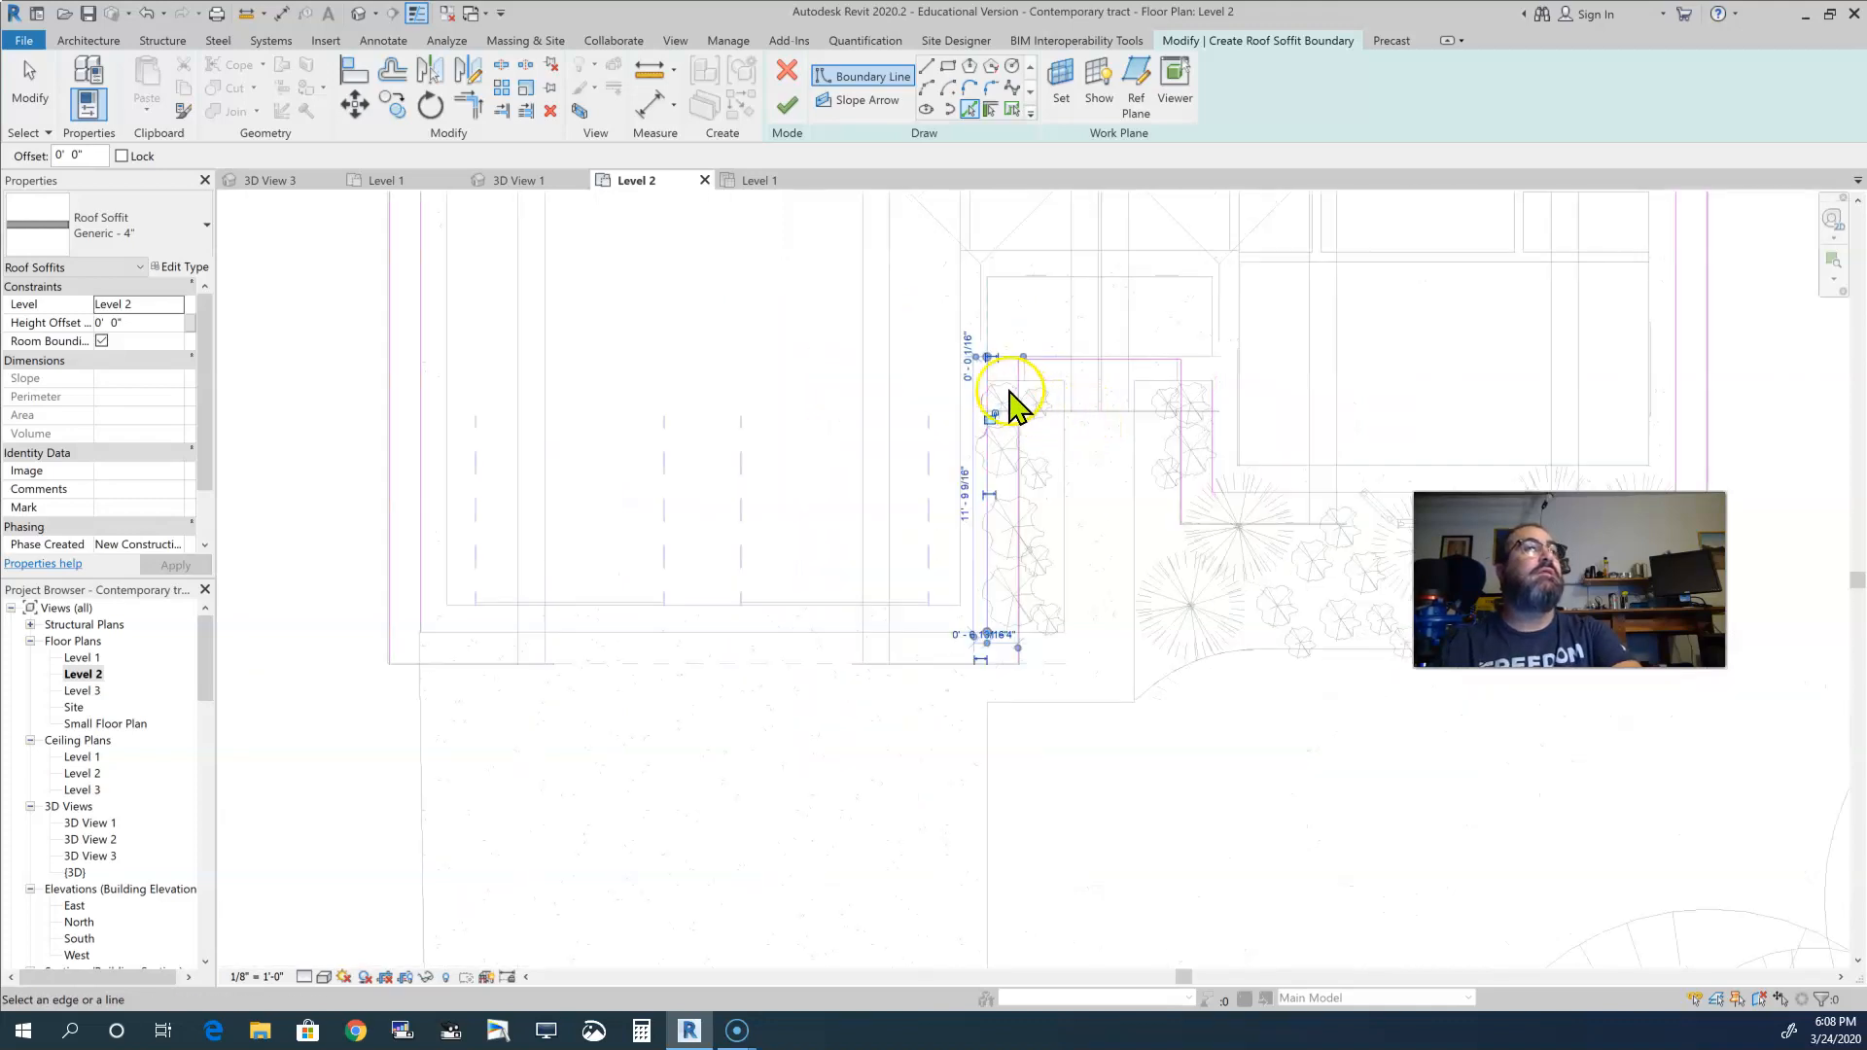
scroll(973, 360, "up", 4)
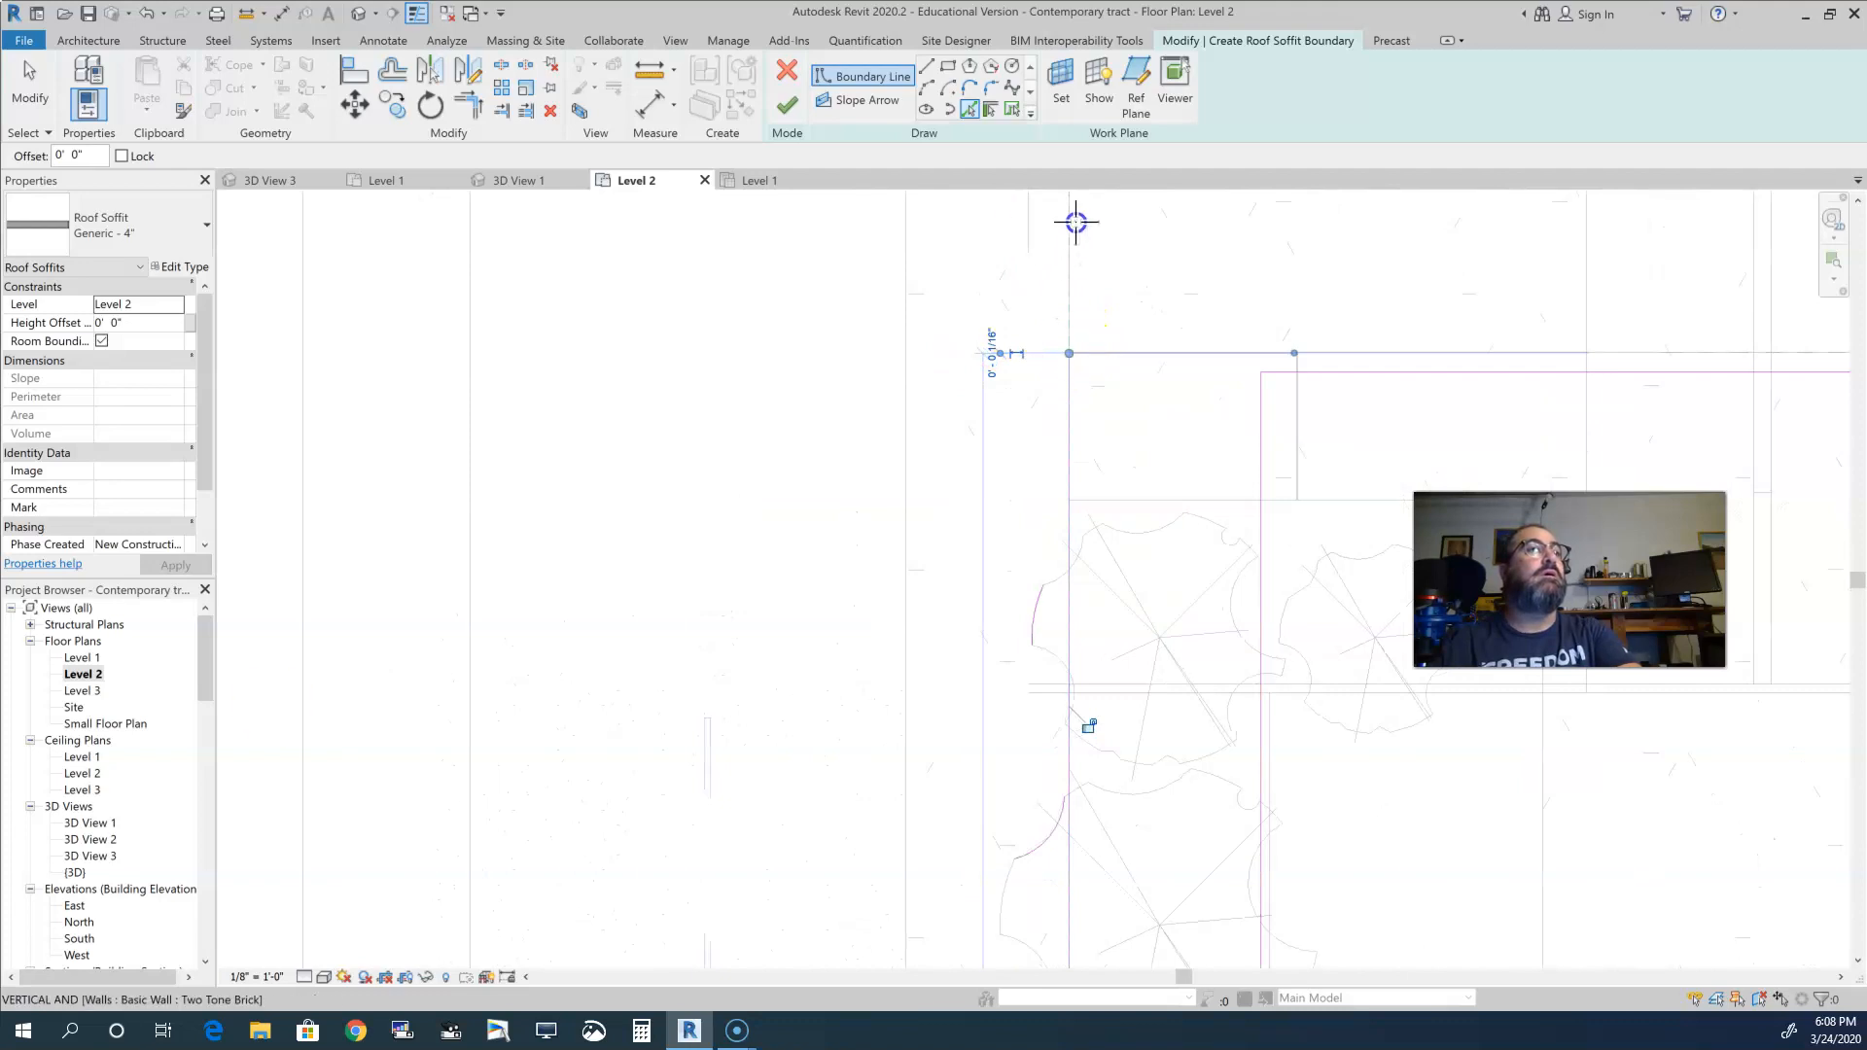
middle_click_drag(1076, 222, 1066, 749)
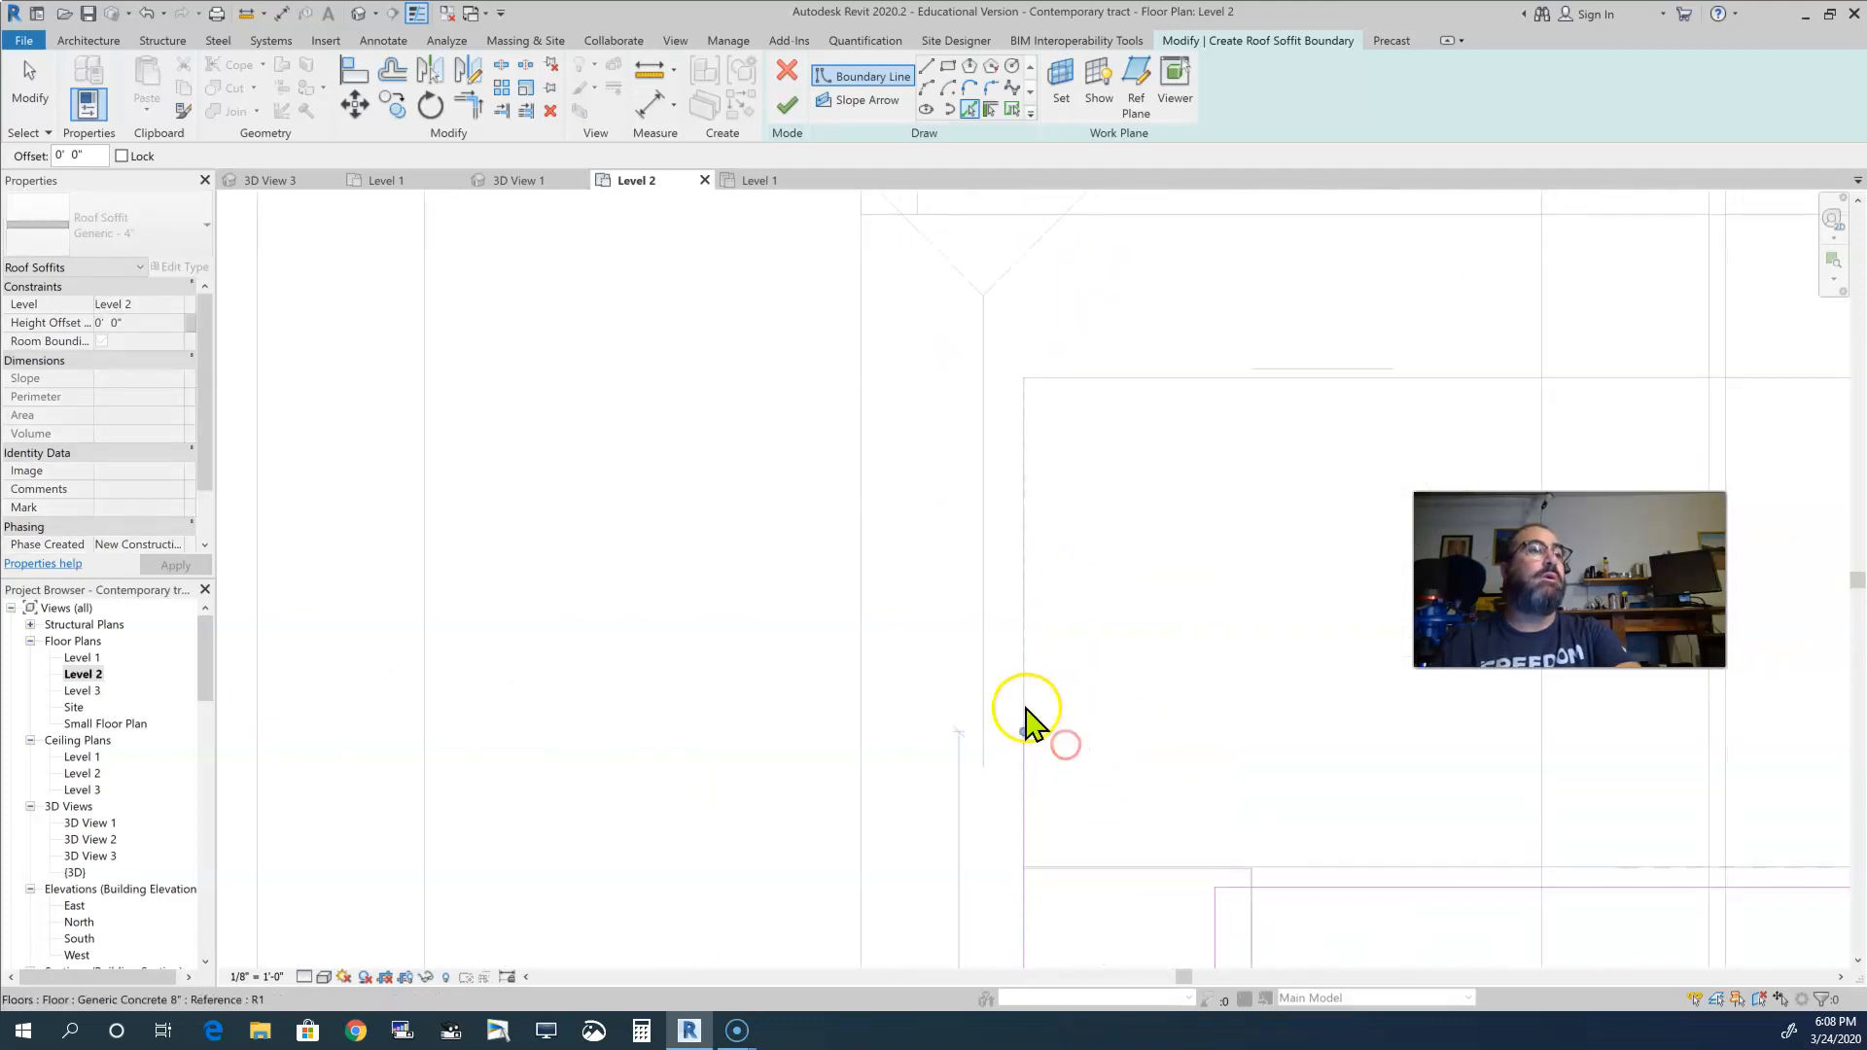
left_click_drag(1020, 519, 1029, 378)
left_click(1031, 392)
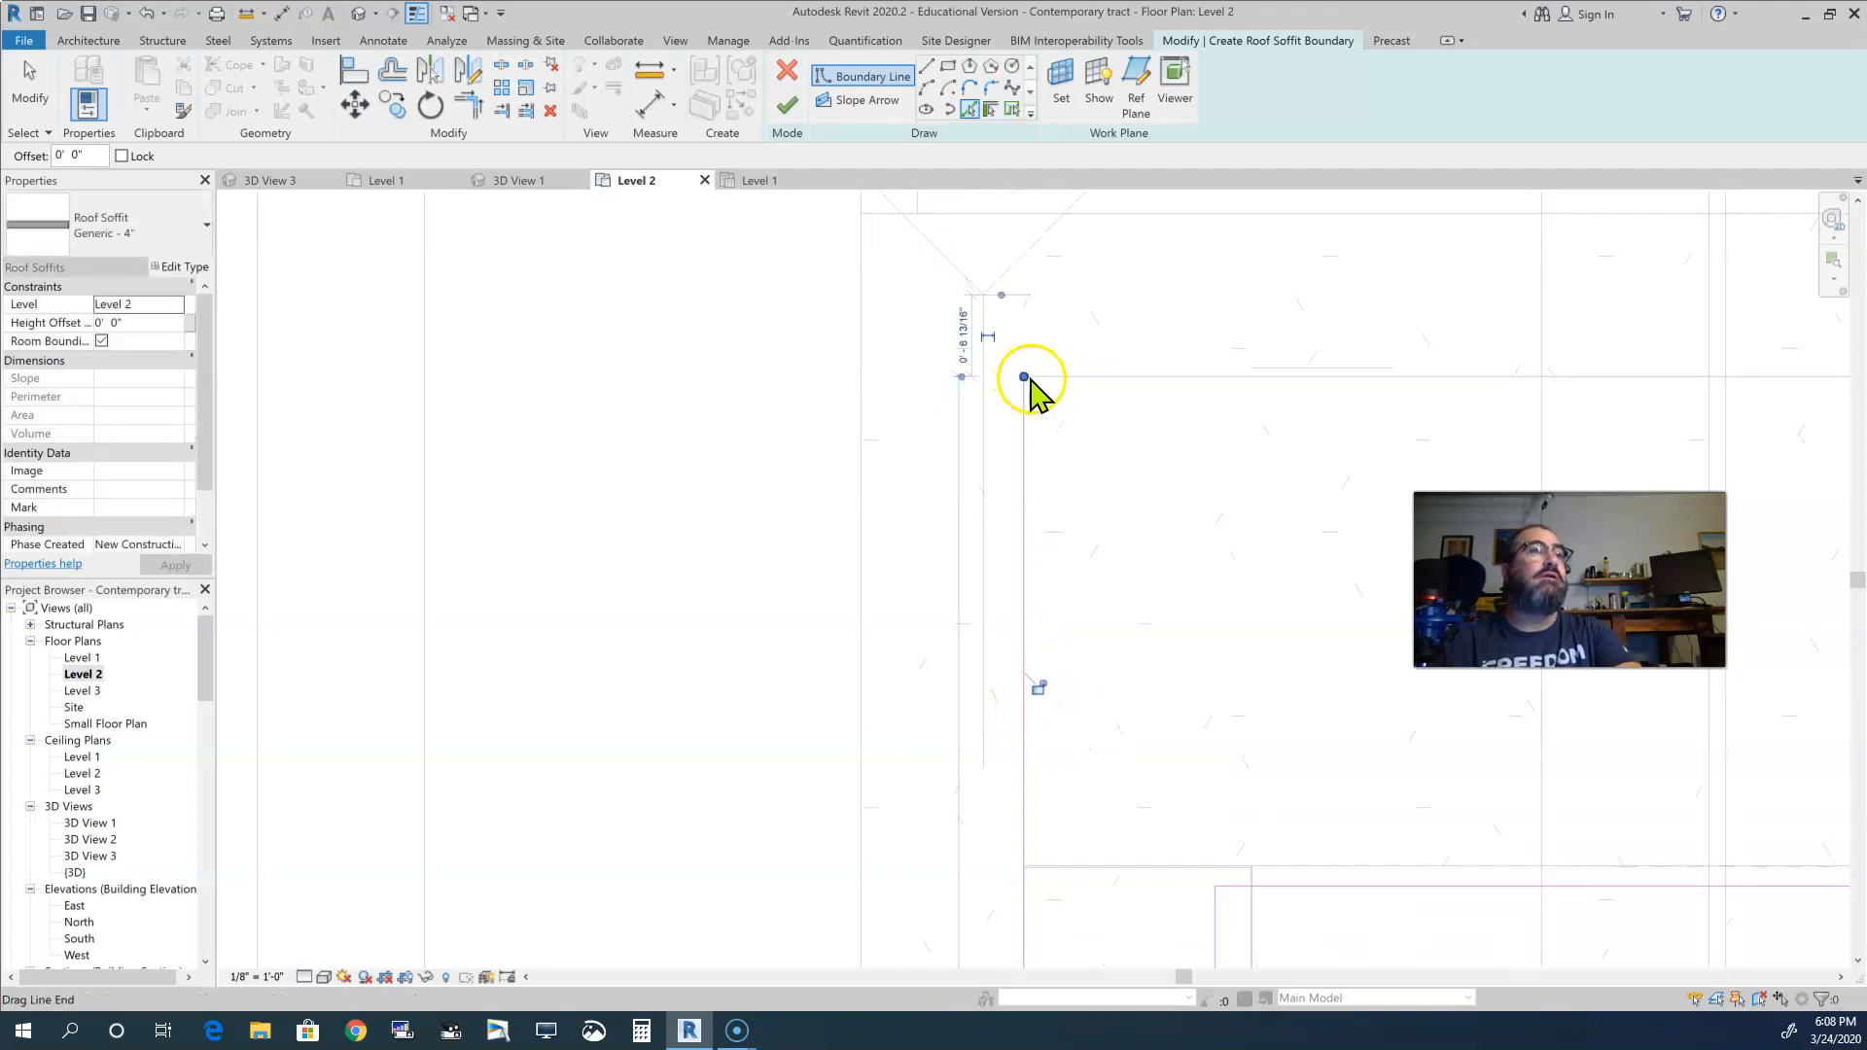
- Draw boundary lines across the back wall of the entry recess and along its far side to the end of the existing side line
left_click(929, 68)
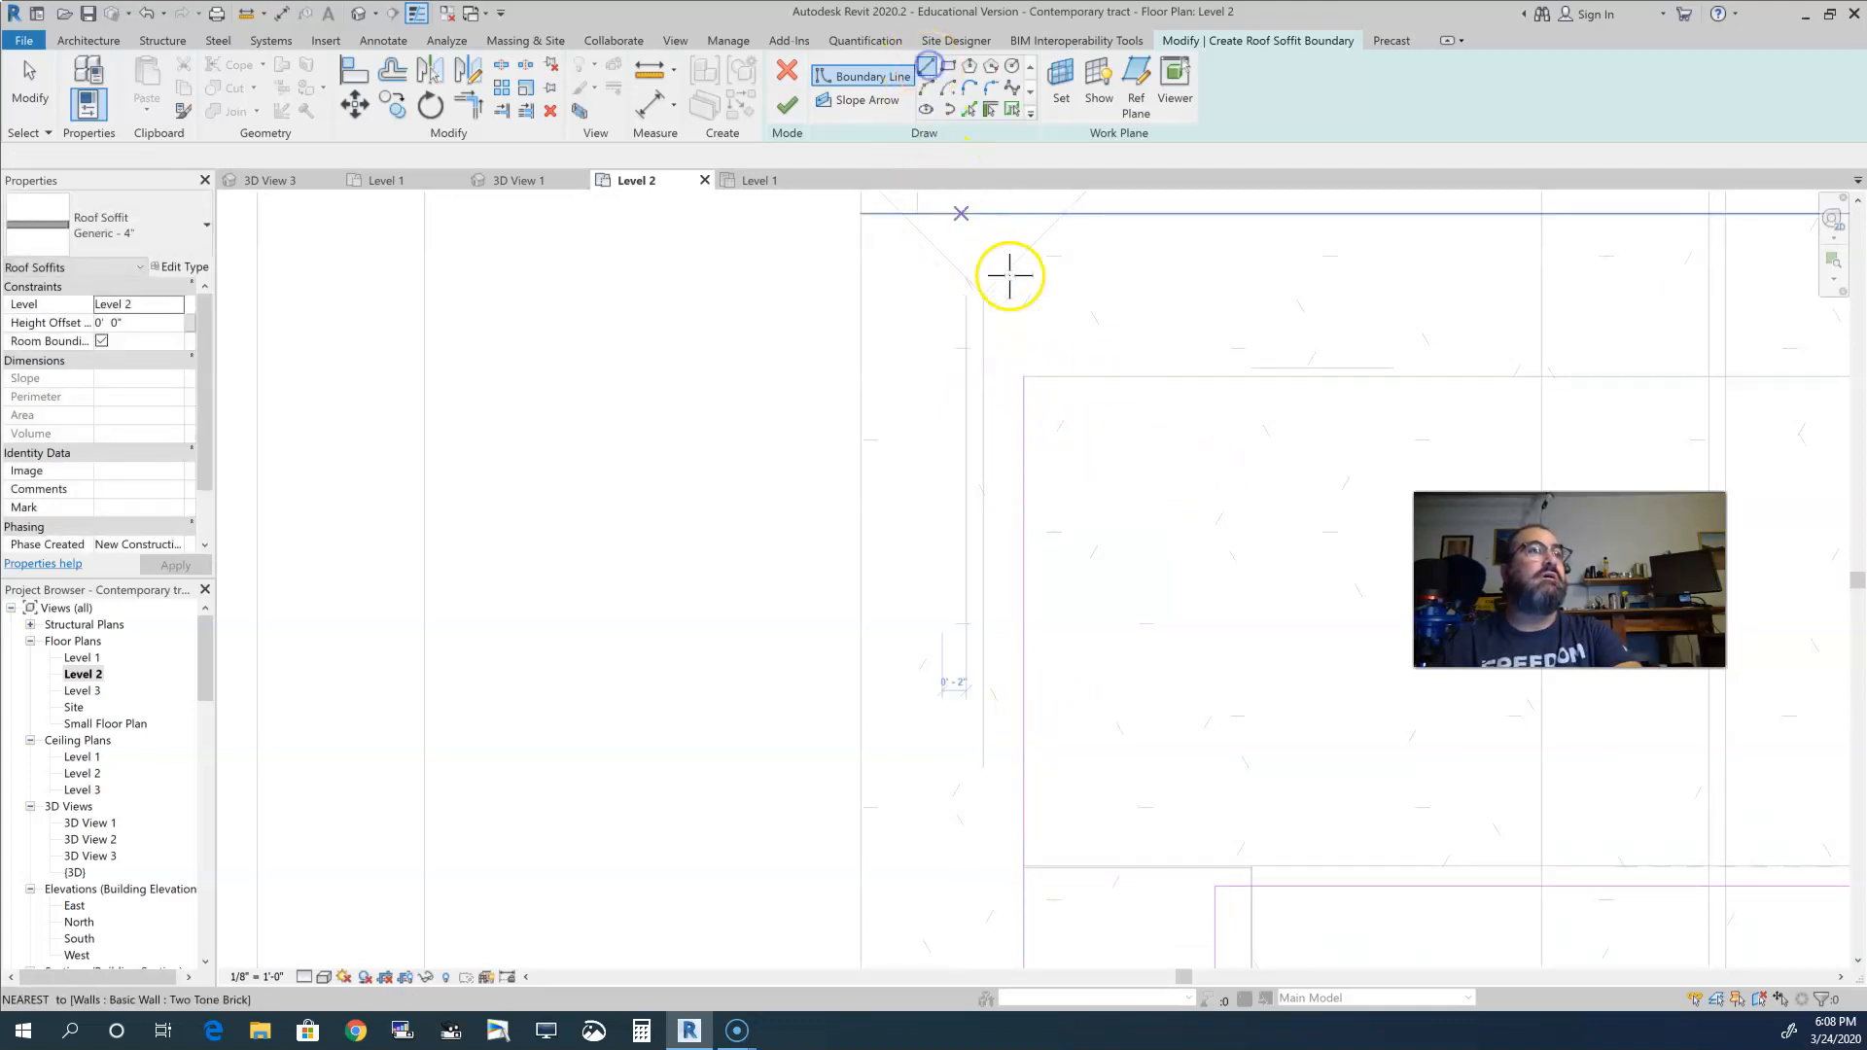
left_click(1024, 377)
scroll(1628, 355, "down", 1)
middle_click_drag(1630, 354, 692, 376)
middle_click_drag(1362, 404, 1380, 414)
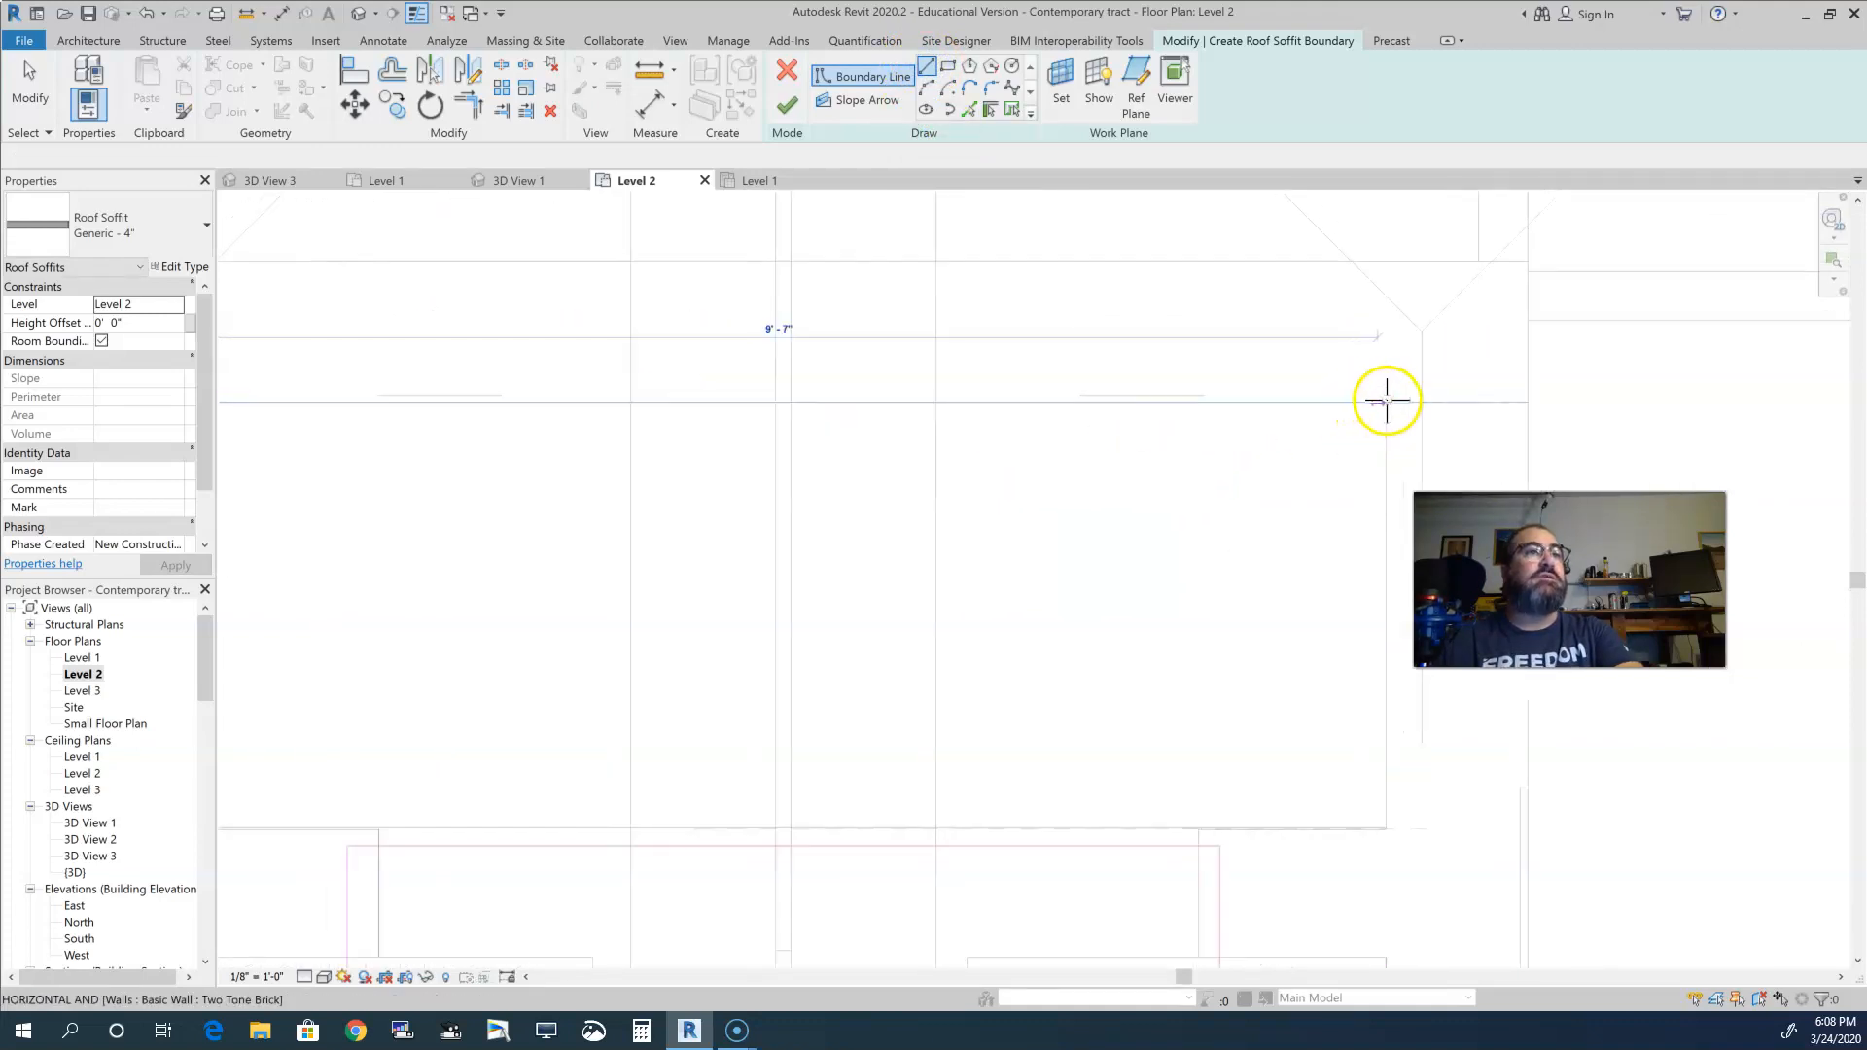
left_click(1386, 403)
left_click(1386, 828)
middle_click_drag(1406, 890, 1672, 631)
mouse_move(1675, 729)
middle_mouse_down()
mouse_move(1355, 301)
mouse_move(1326, 217)
mouse_move(1342, 697)
mouse_move(1372, 671)
middle_mouse_up()
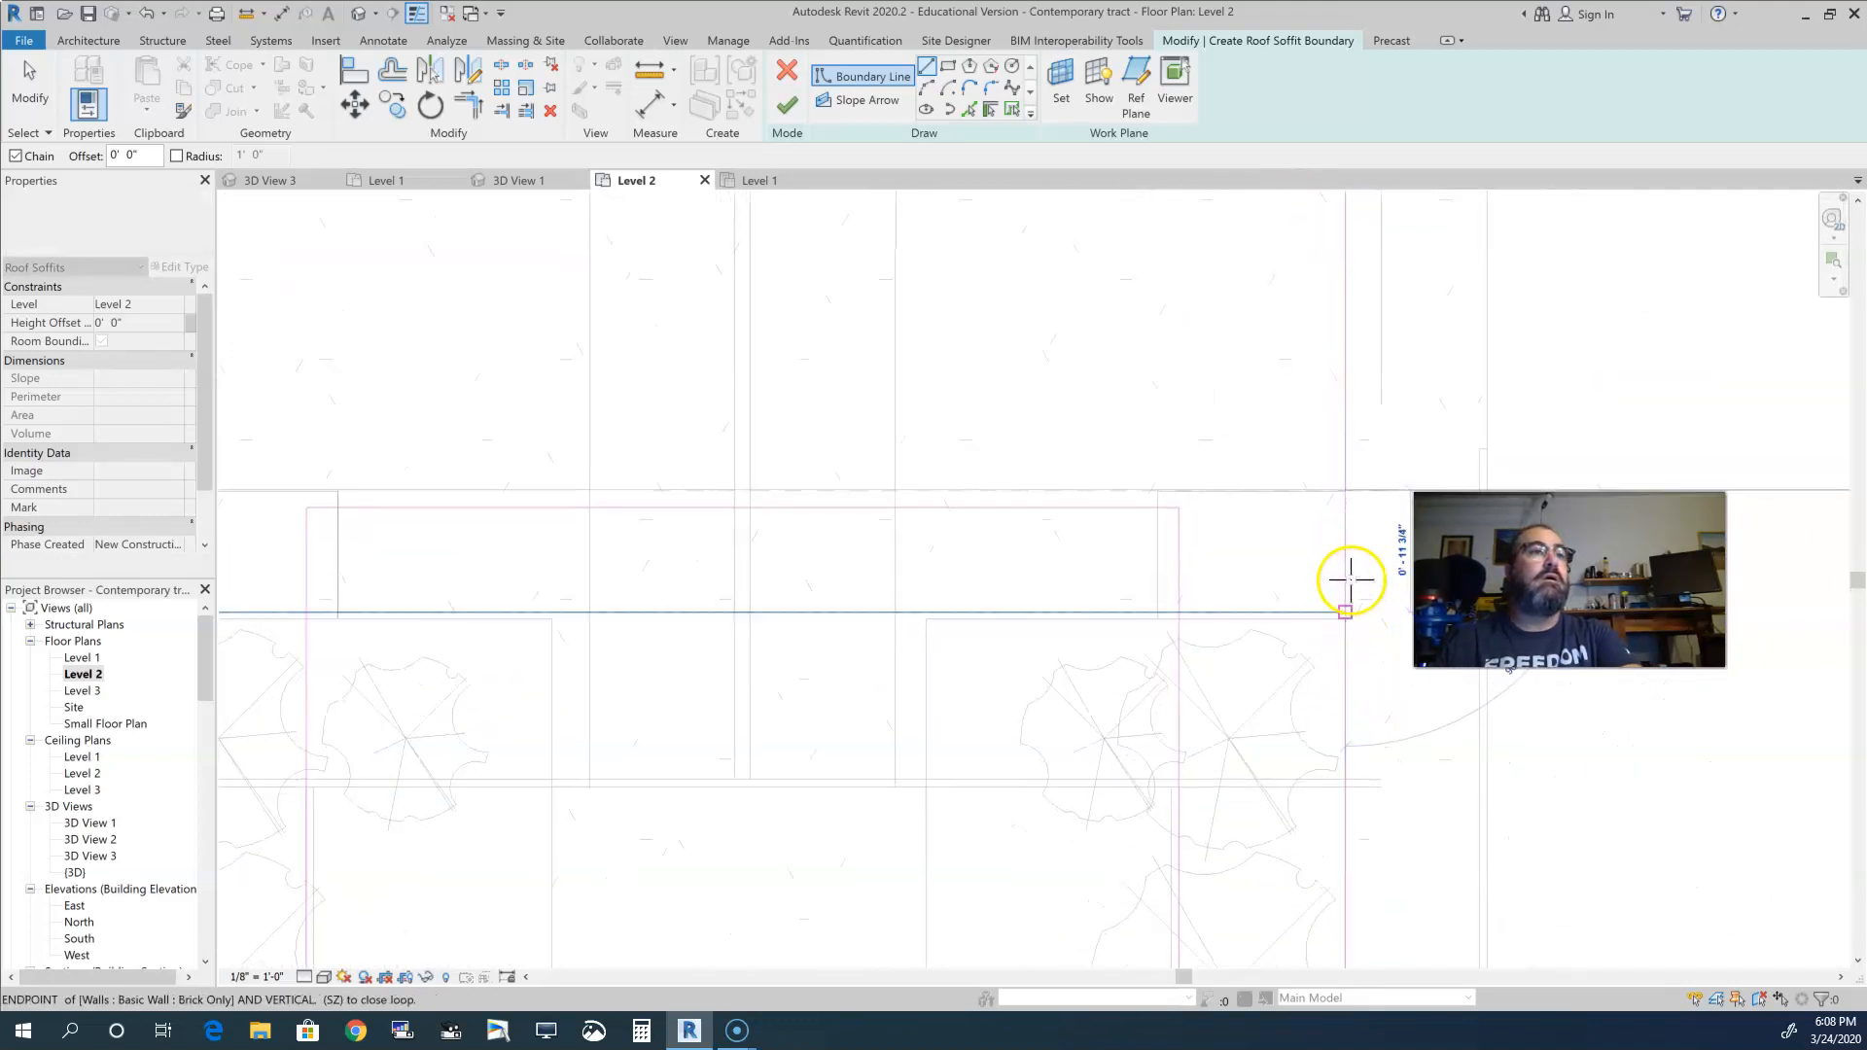
left_click(1347, 618)
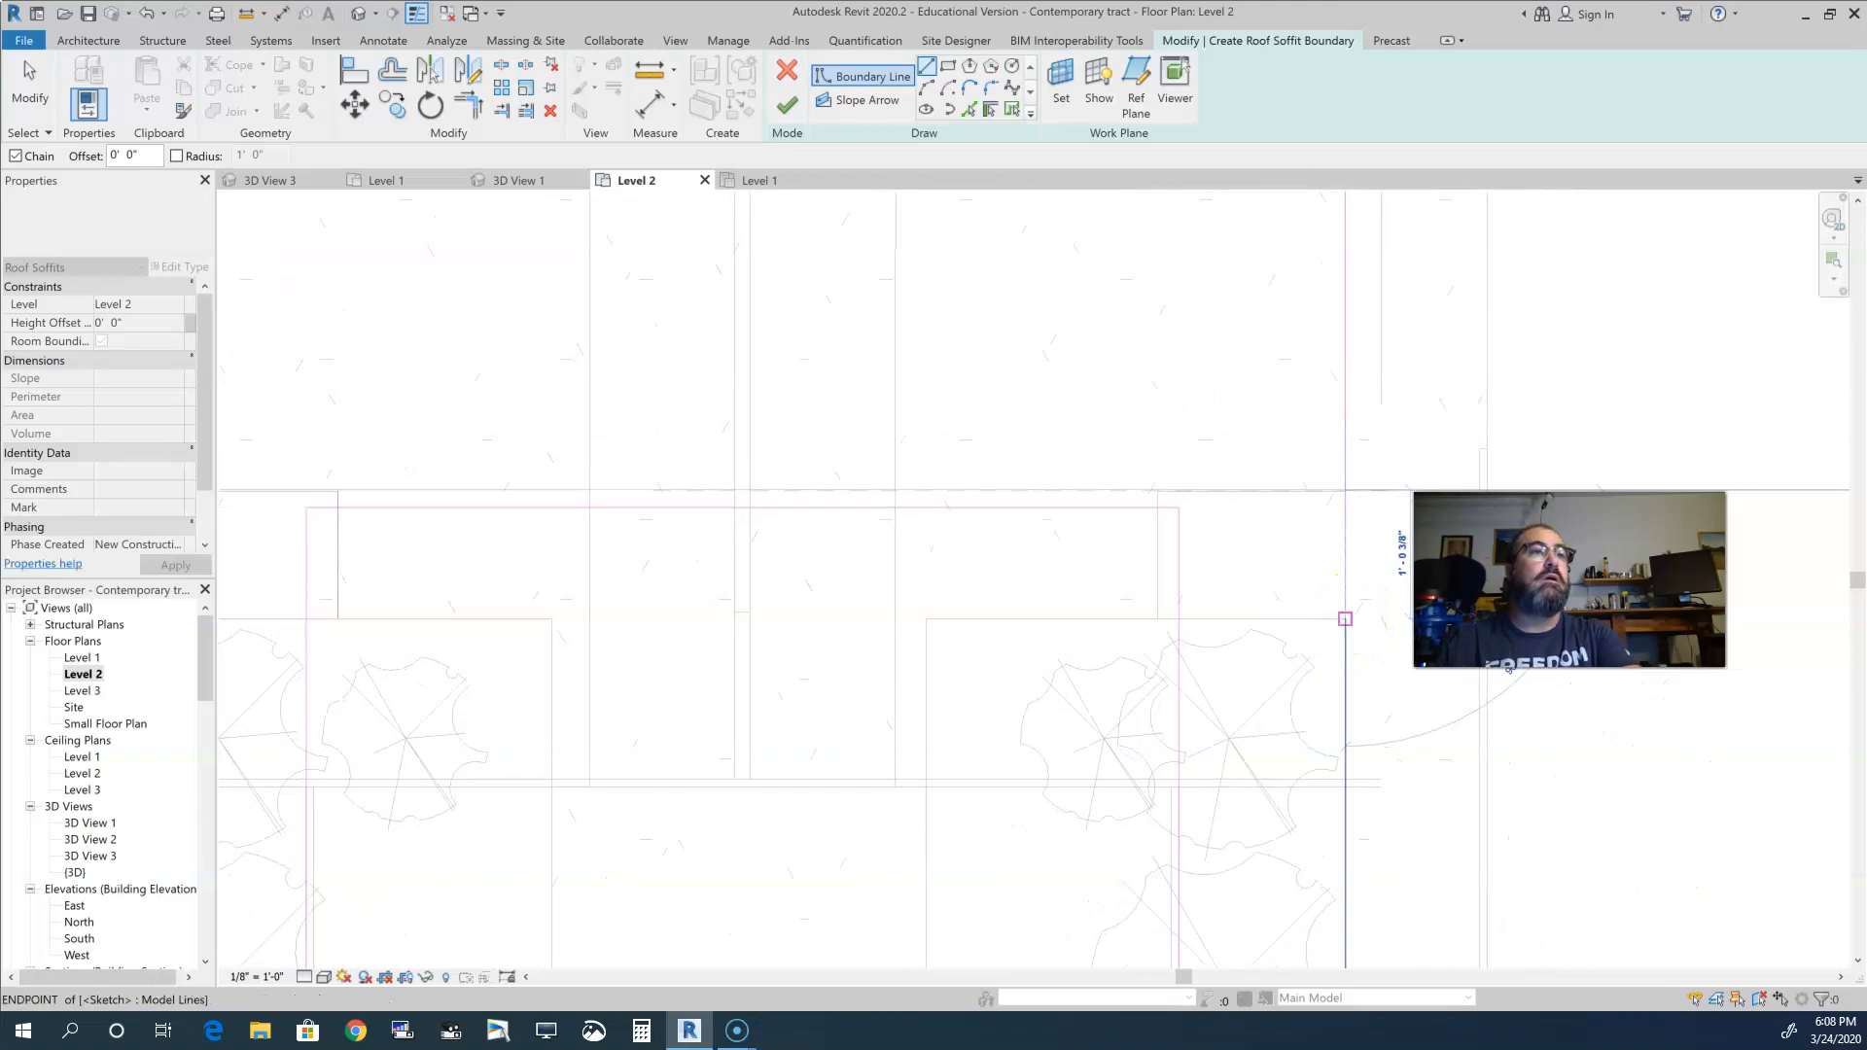
- Extend the front end of the garage-side entry boundary line to the fascia edge at the front of the garage
scroll(1274, 700, "down", 3)
scroll(1271, 697, "down", 2)
middle_click_drag(1189, 720, 1208, 622)
middle_click_drag(1237, 758, 1082, 730)
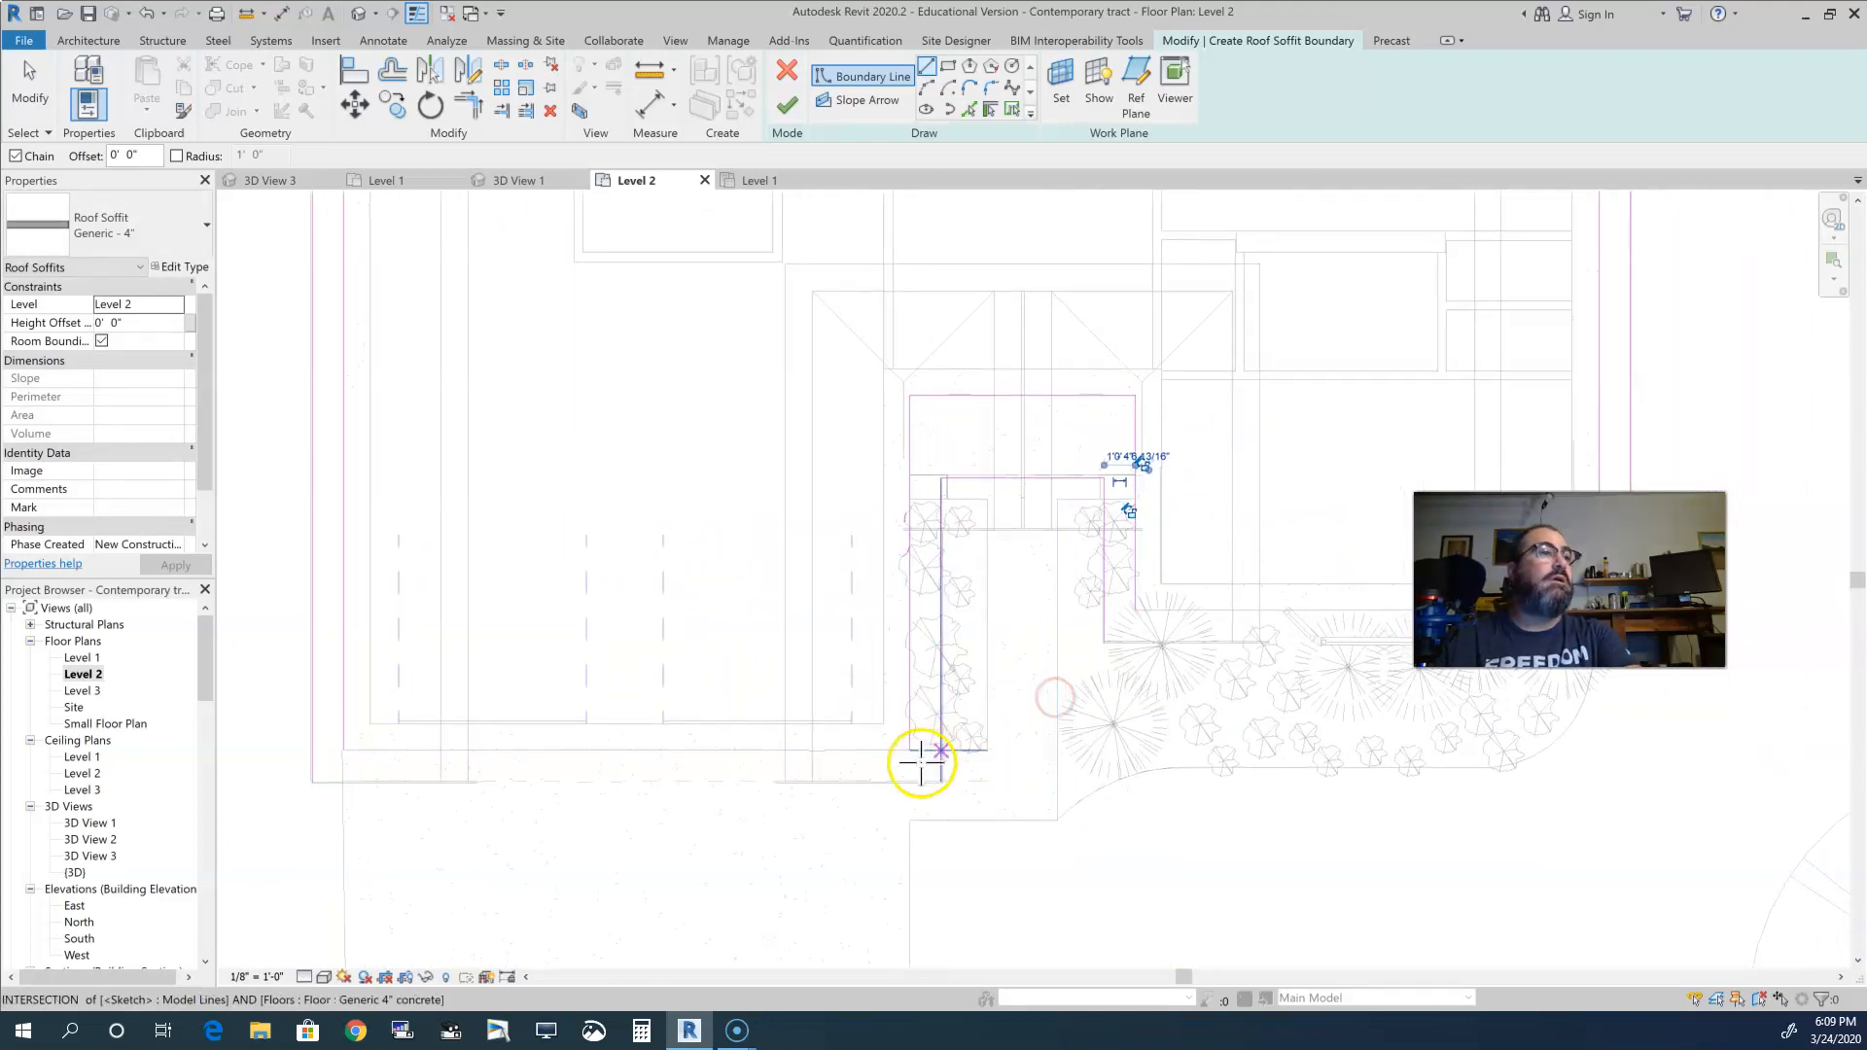
key("Escape")
key("Escape")
scroll(815, 797, "up", 3)
left_click(1115, 657)
left_click_drag(1111, 630, 1100, 788)
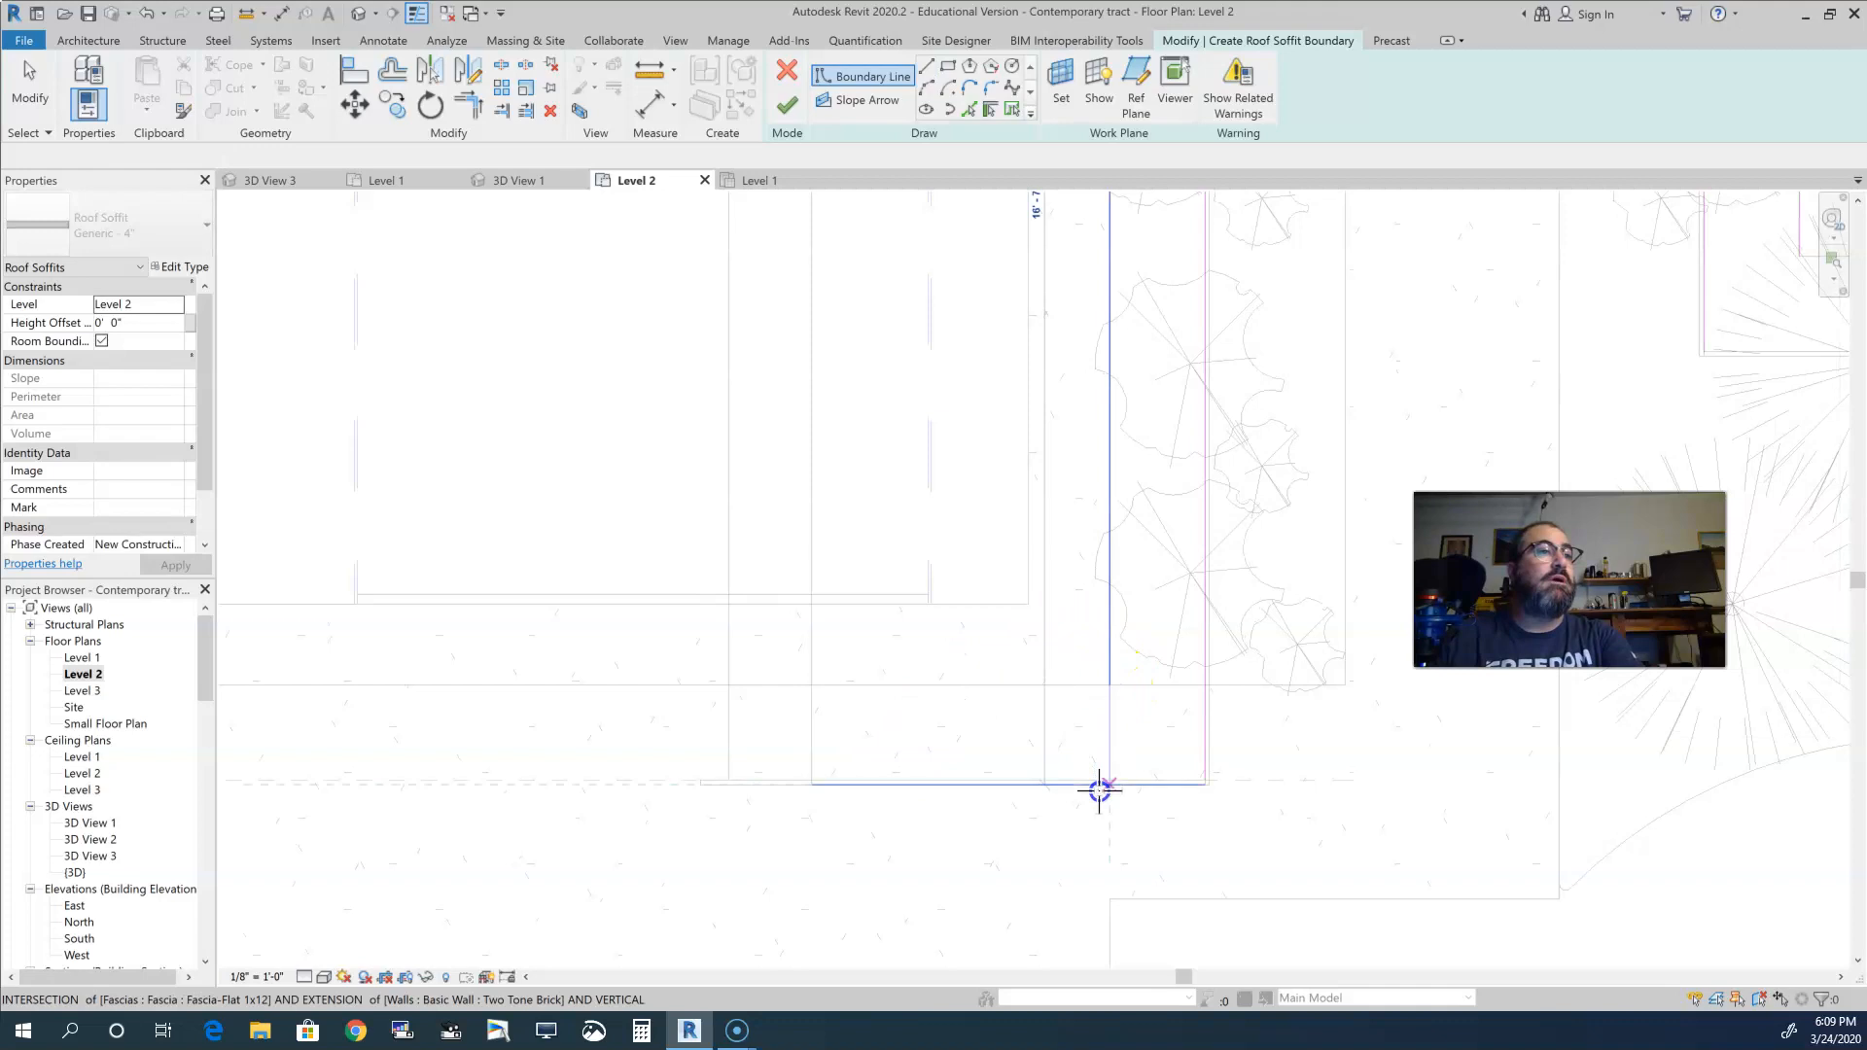
left_click(1115, 773)
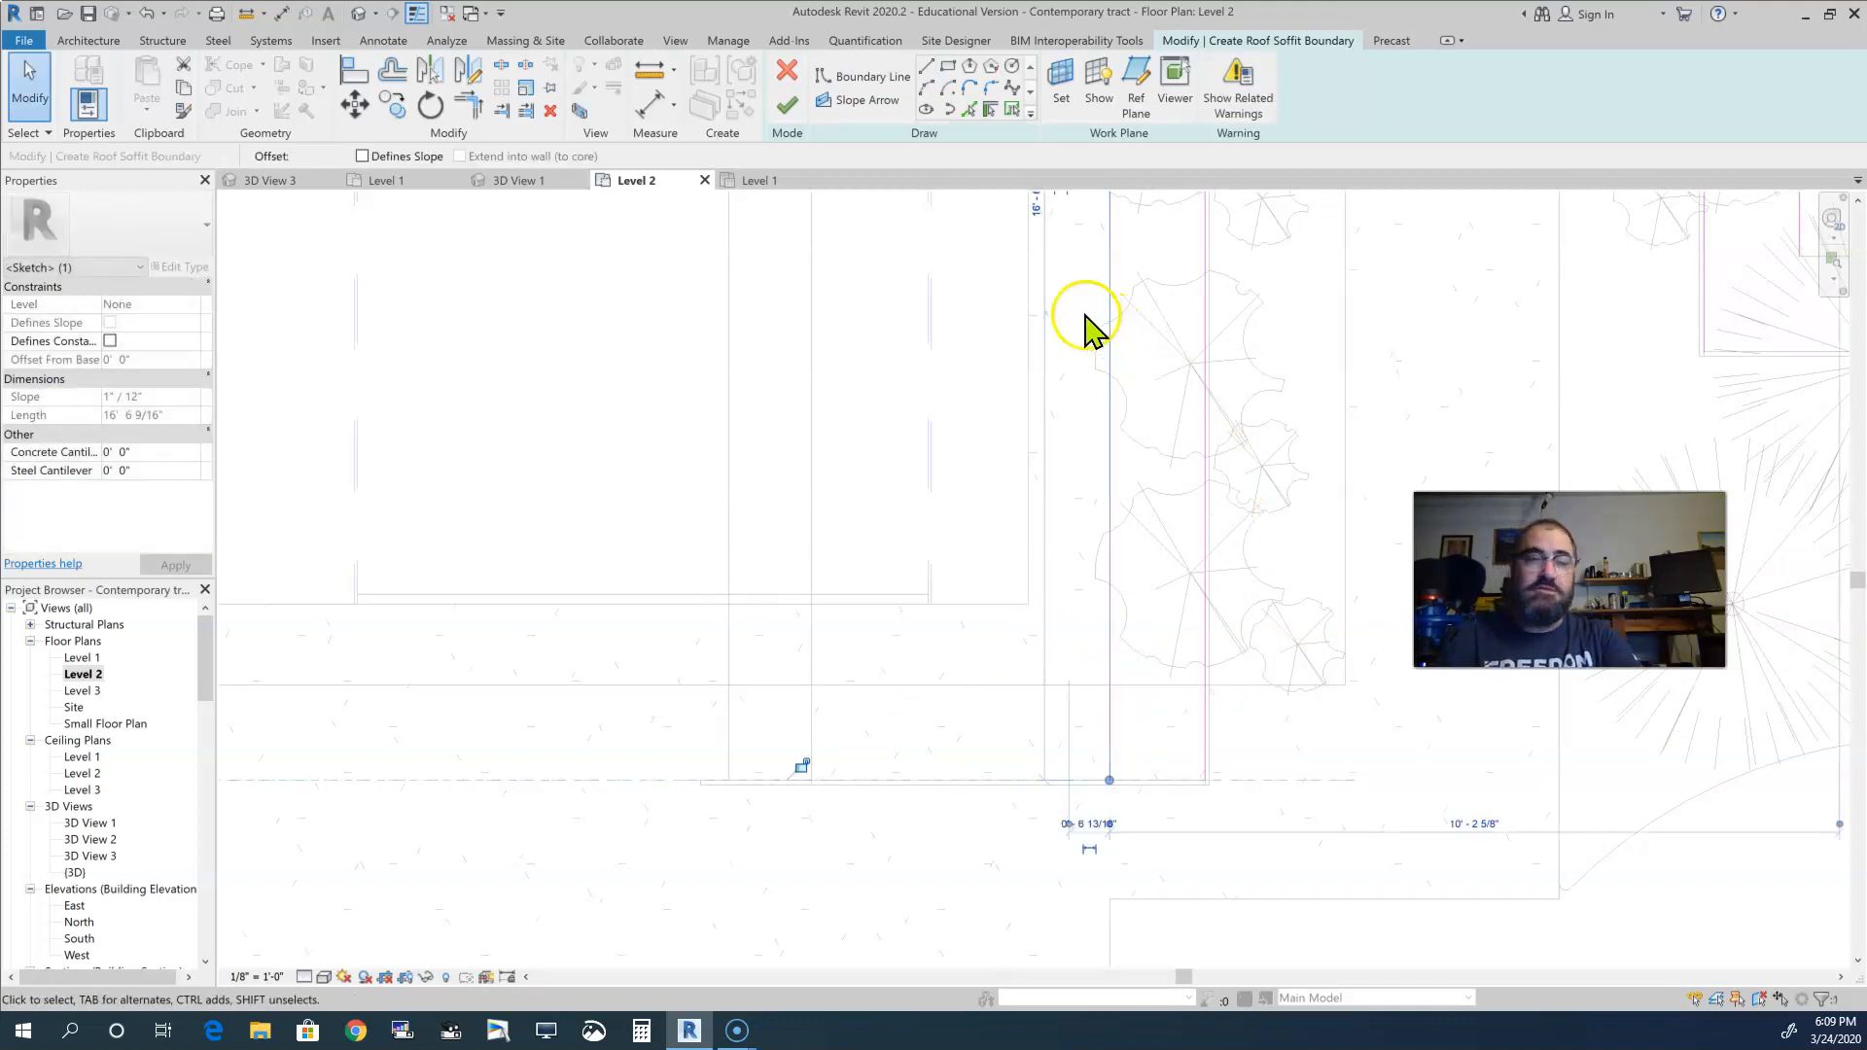
- Draw a 1'-4" boundary line along the garage front joining the ends of the inner and outer entry-side lines
left_click(925, 68)
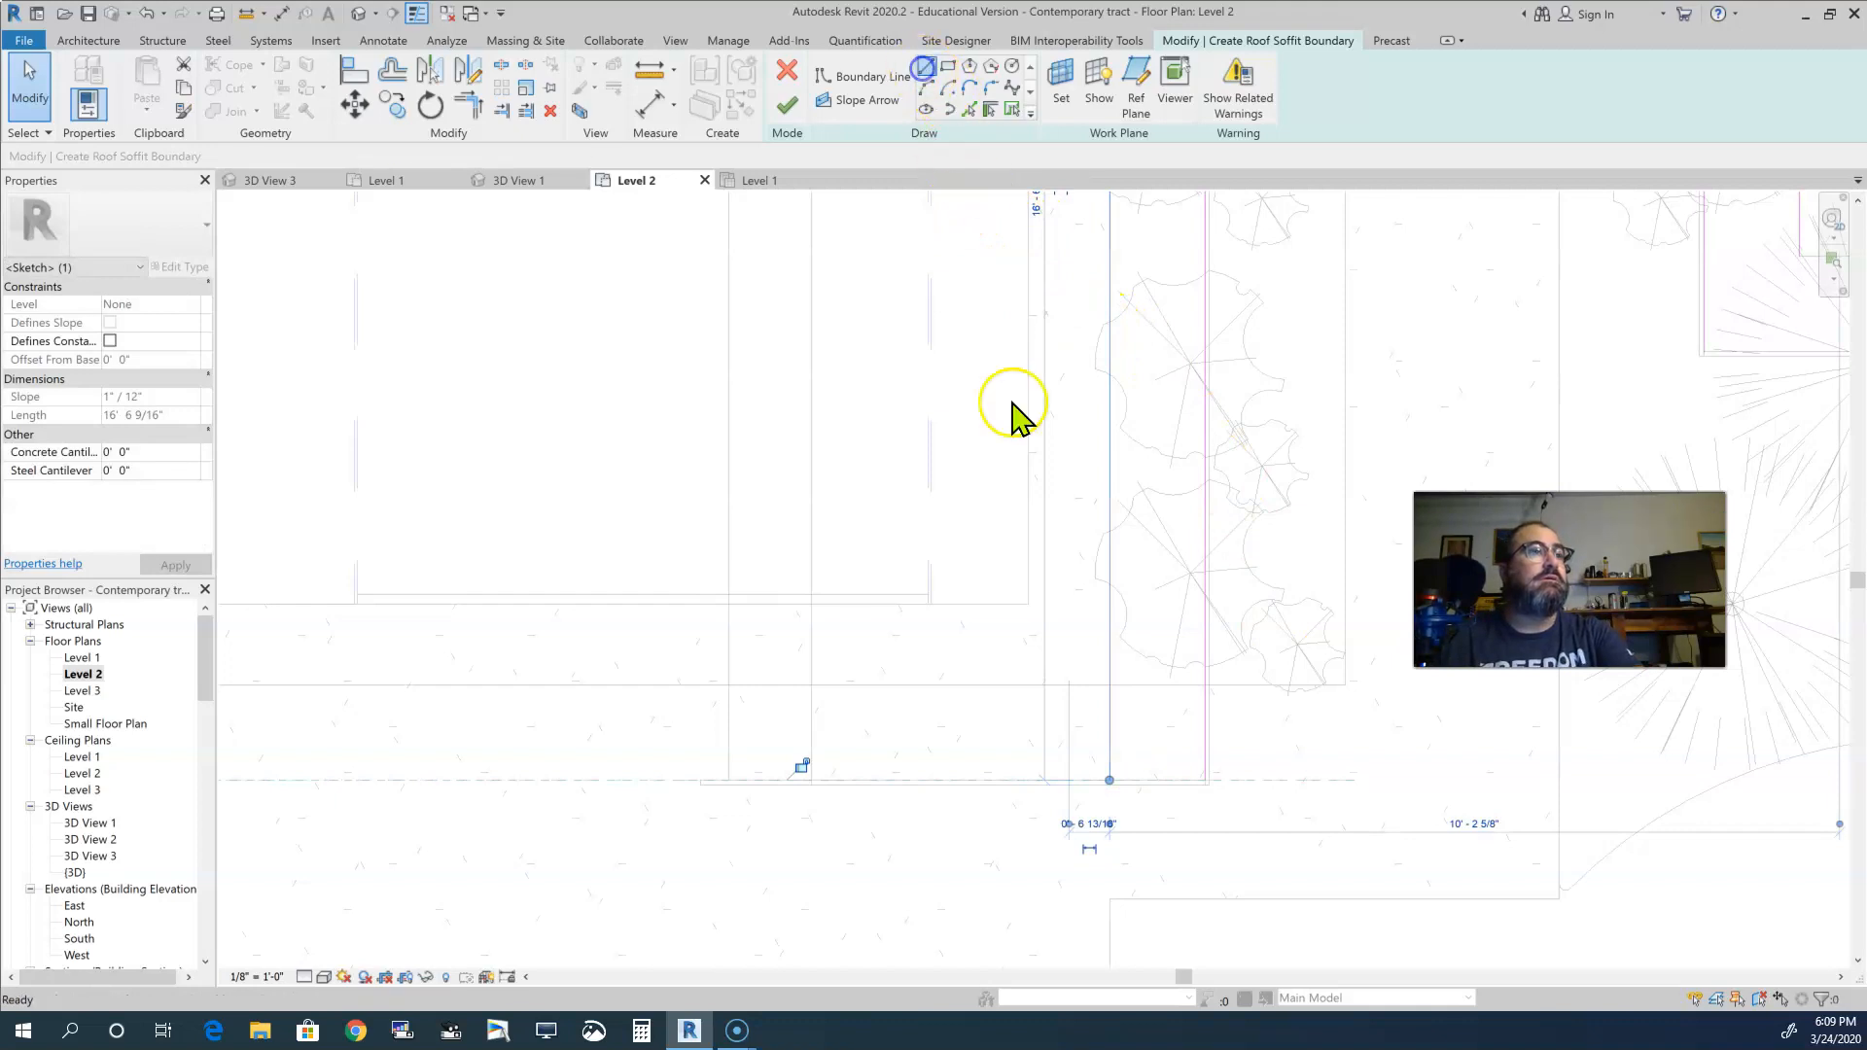
left_click(1110, 780)
left_click(1211, 776)
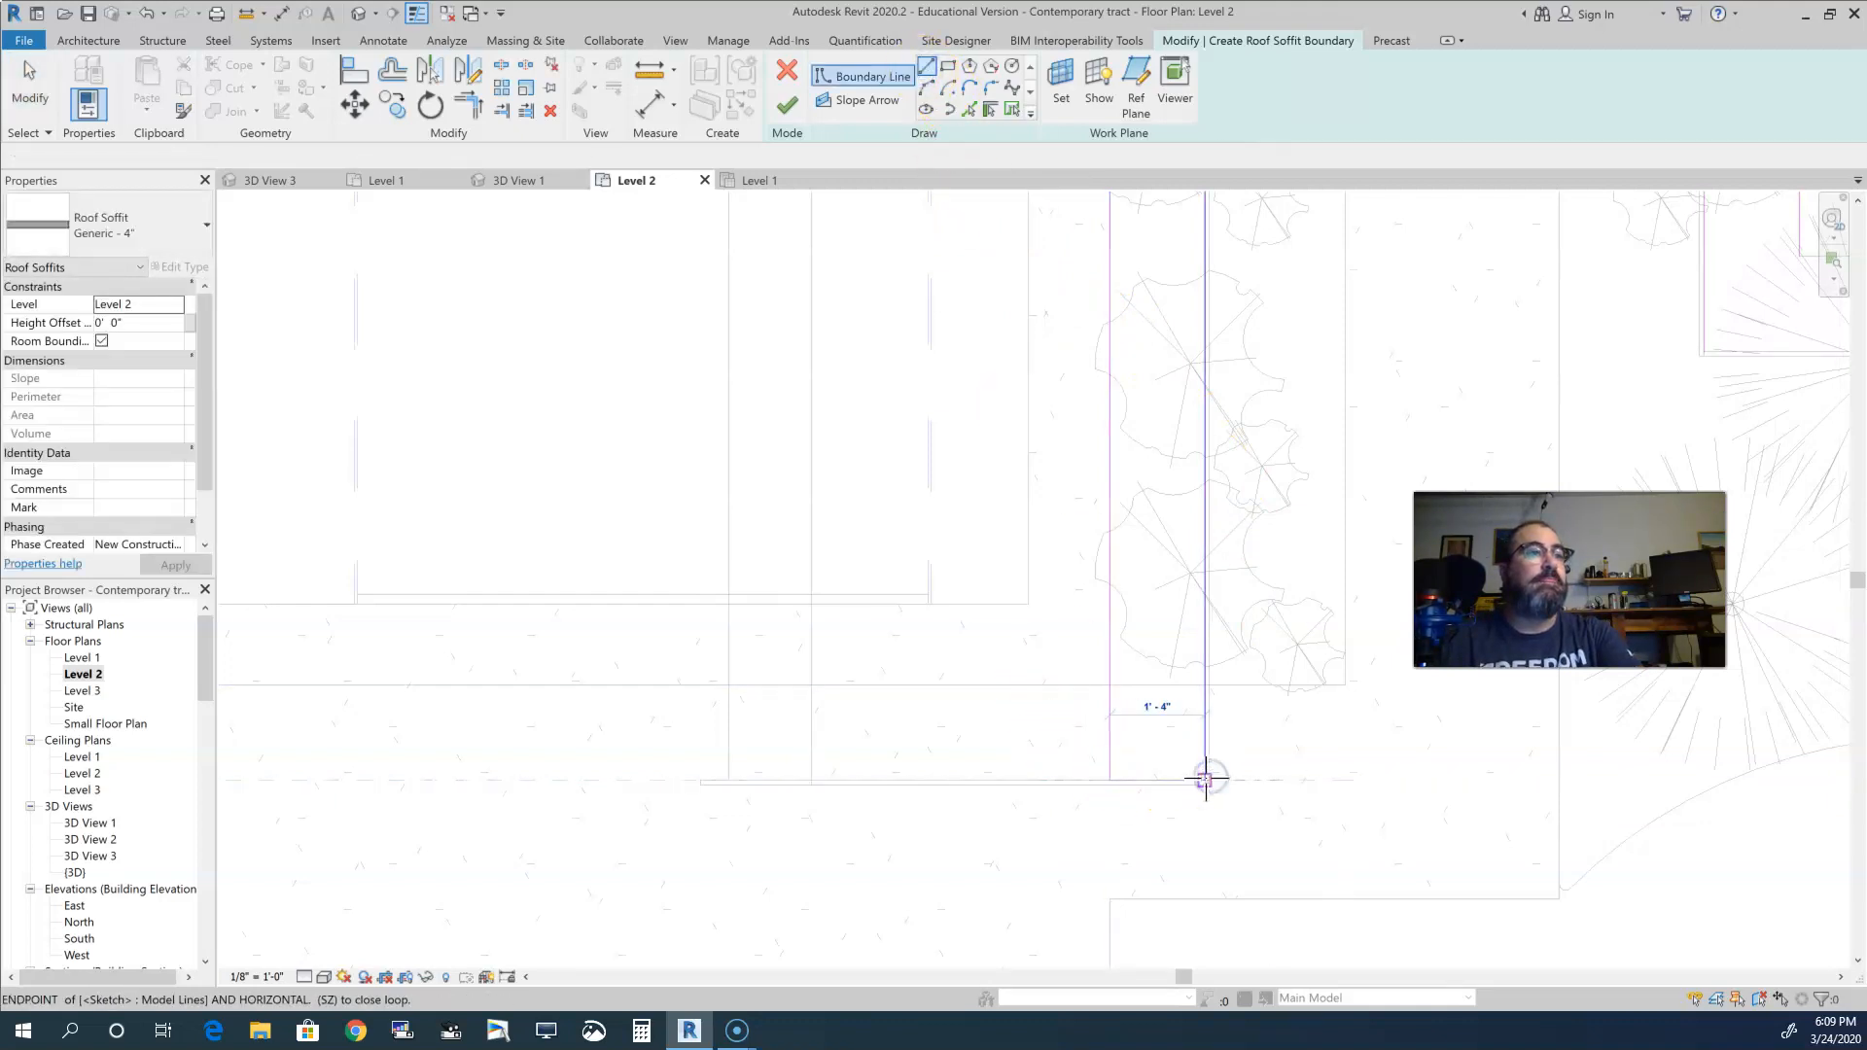
key("Escape")
scroll(1346, 741, "down", 5)
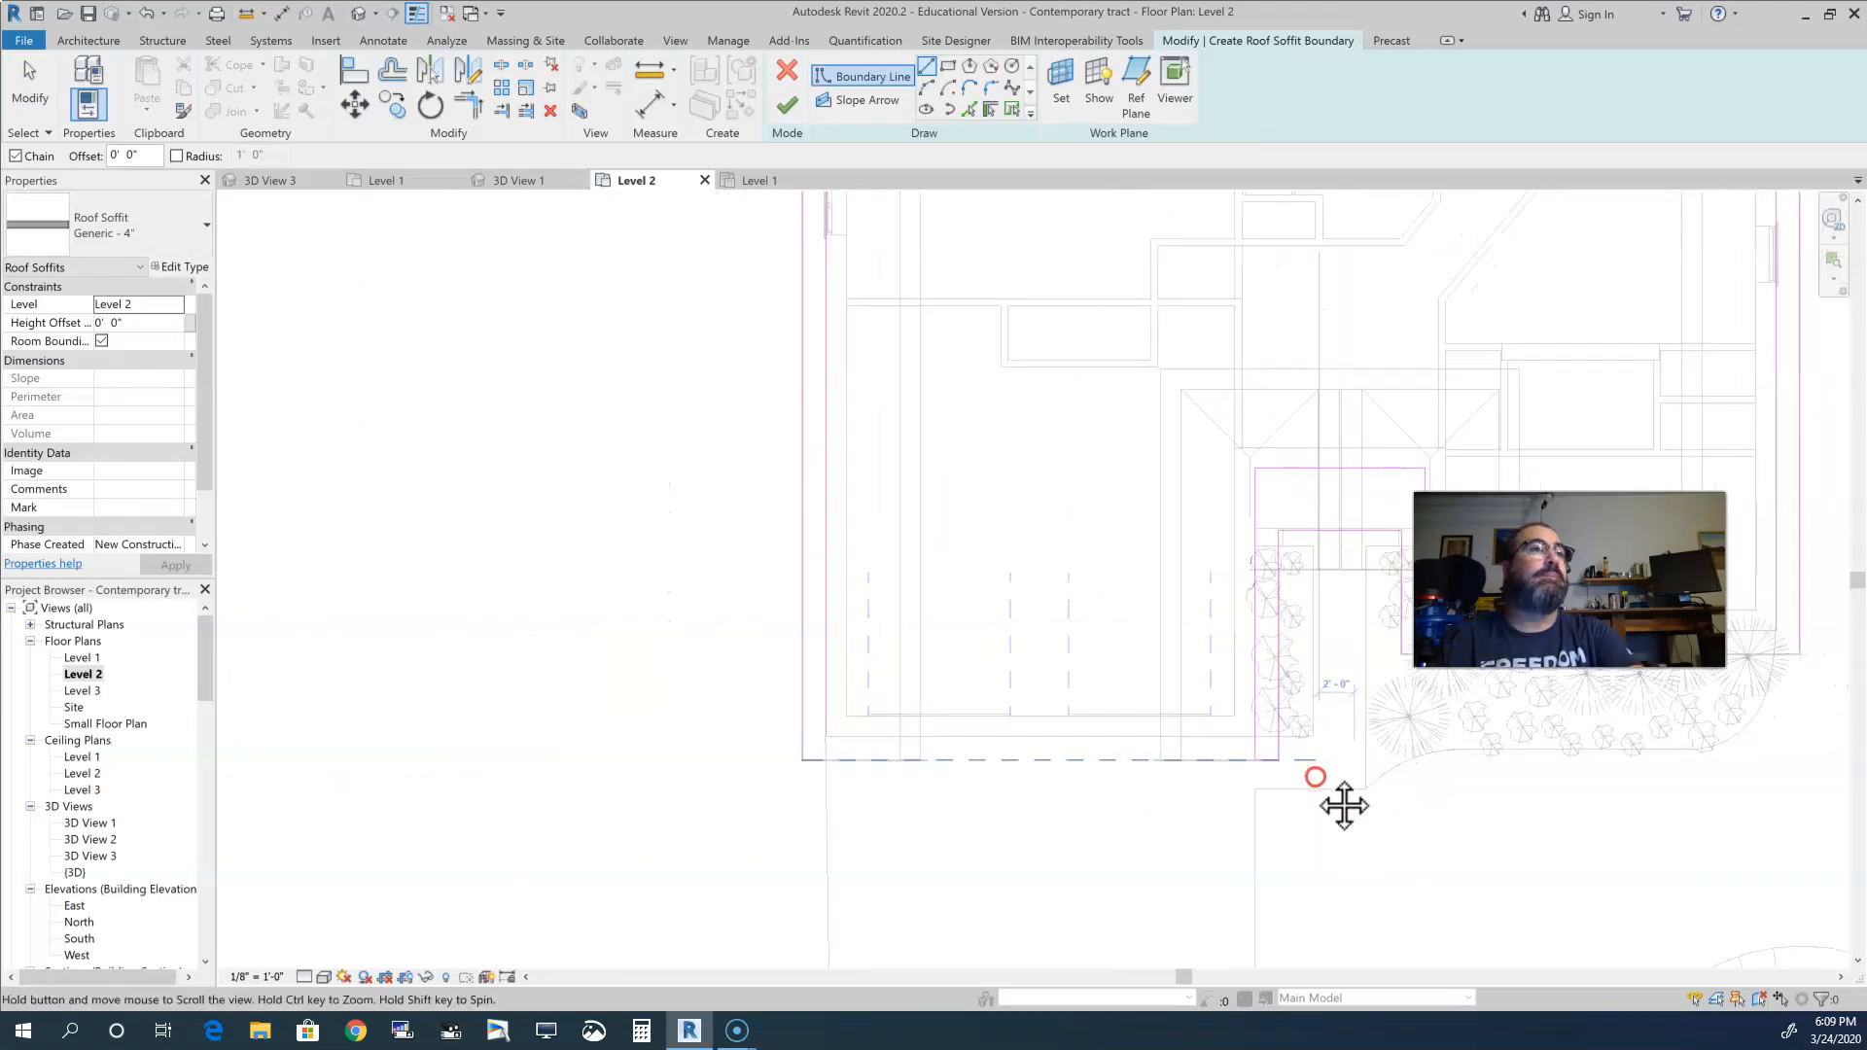
middle_click_drag(606, 750, 1001, 801)
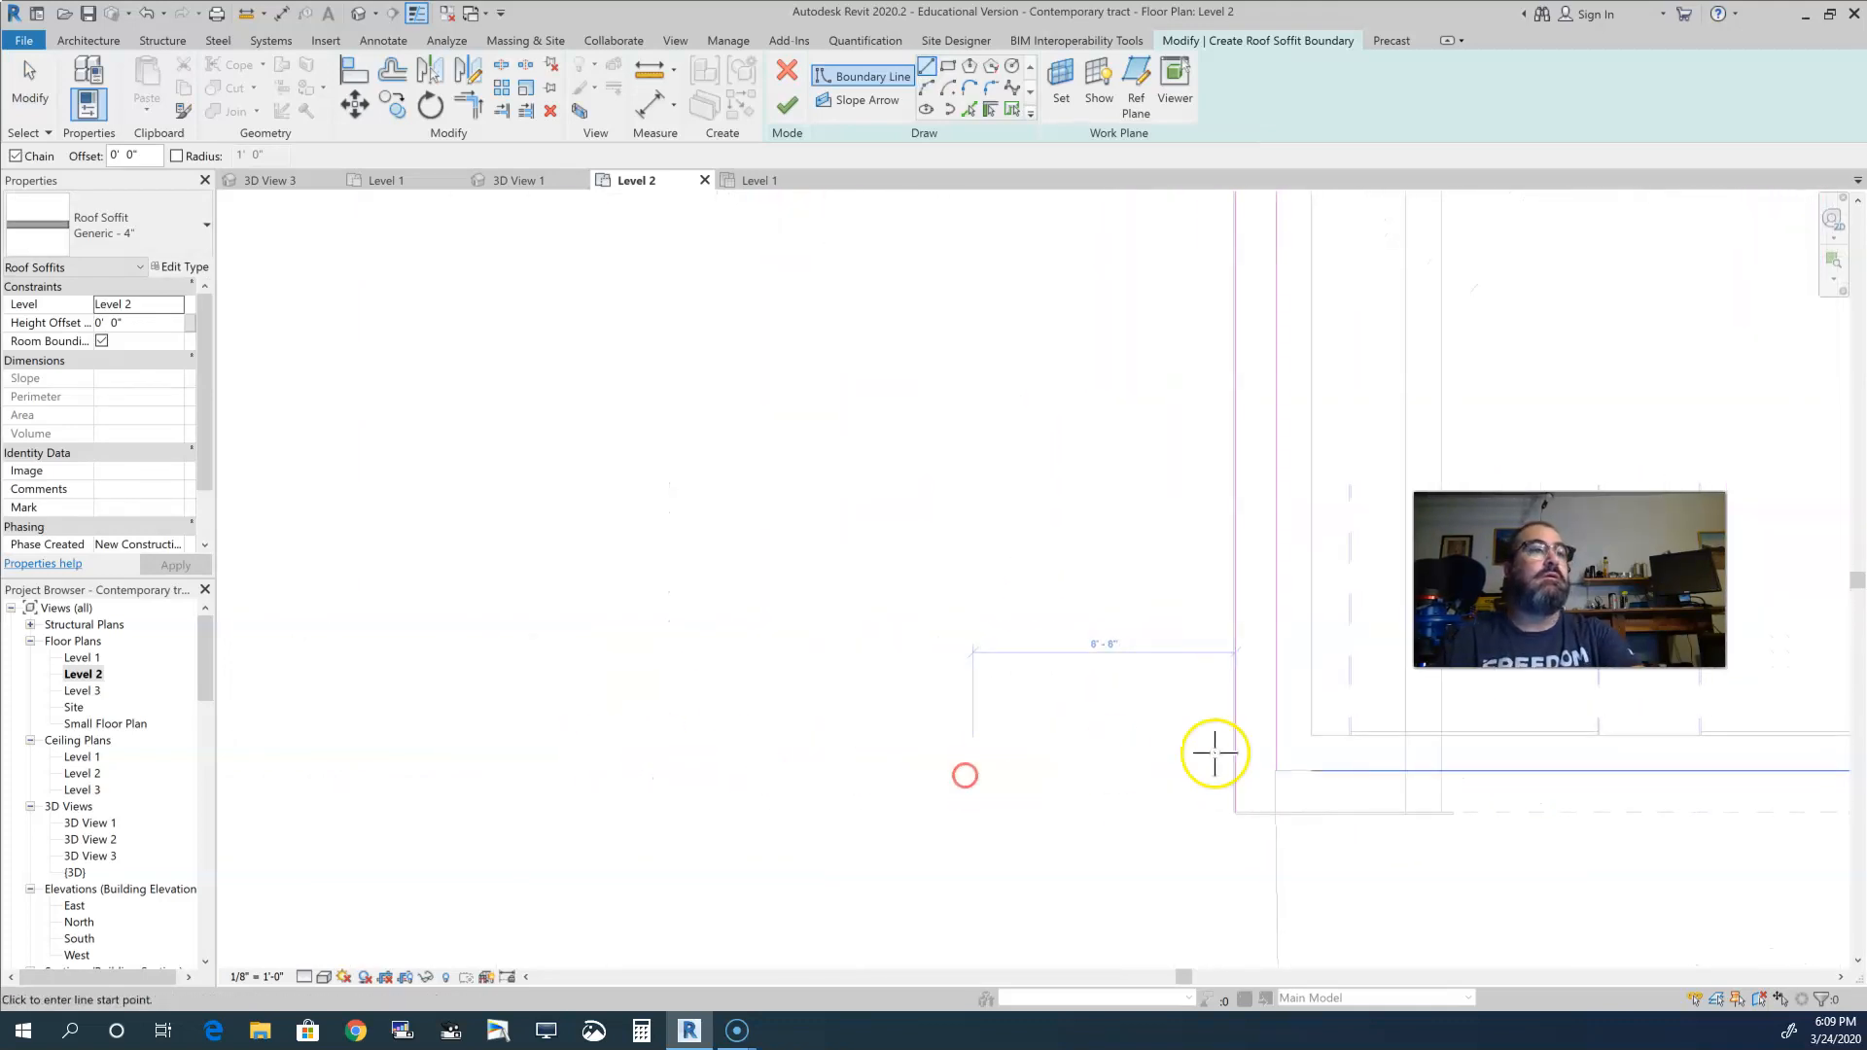
- Extend the inner side boundary line to the fascia edge at the garage's outer front corner and close that end with a 1'-4" line
scroll(1296, 734, "up", 5)
key("Escape")
left_click(1307, 756)
left_click(1307, 789)
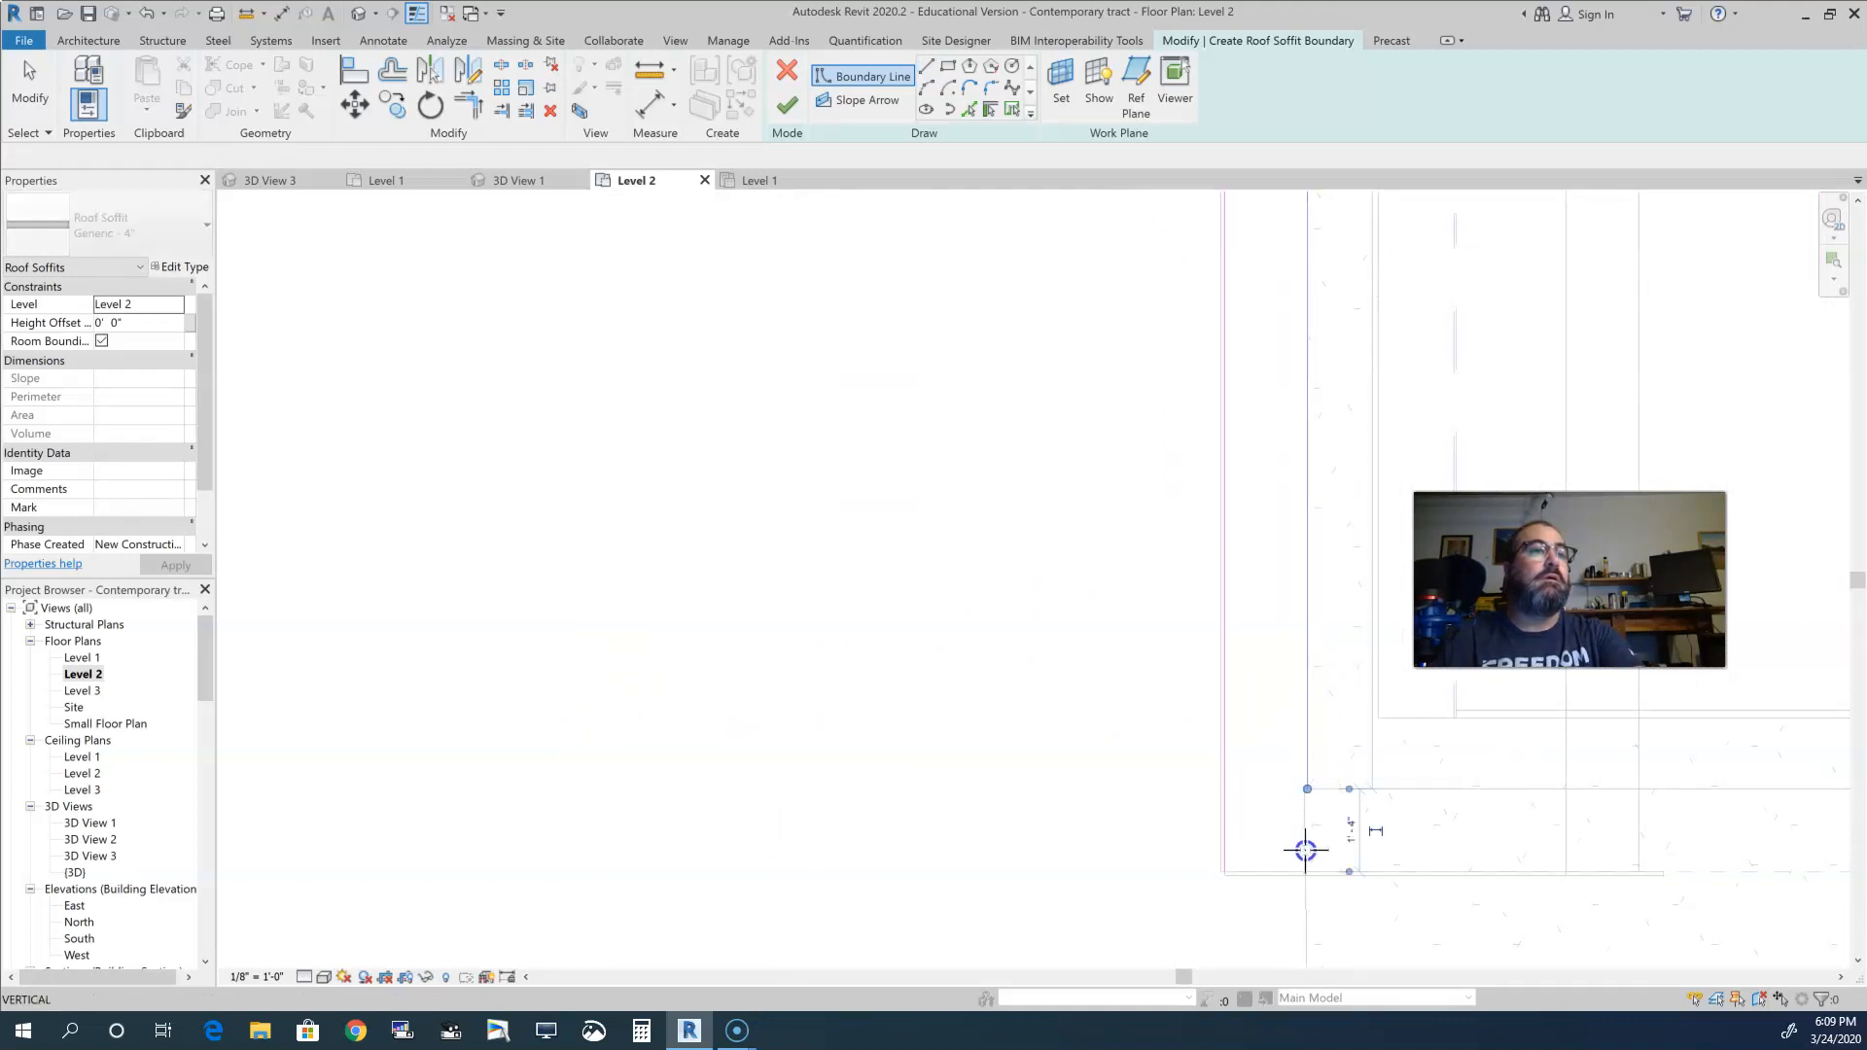
key("Escape")
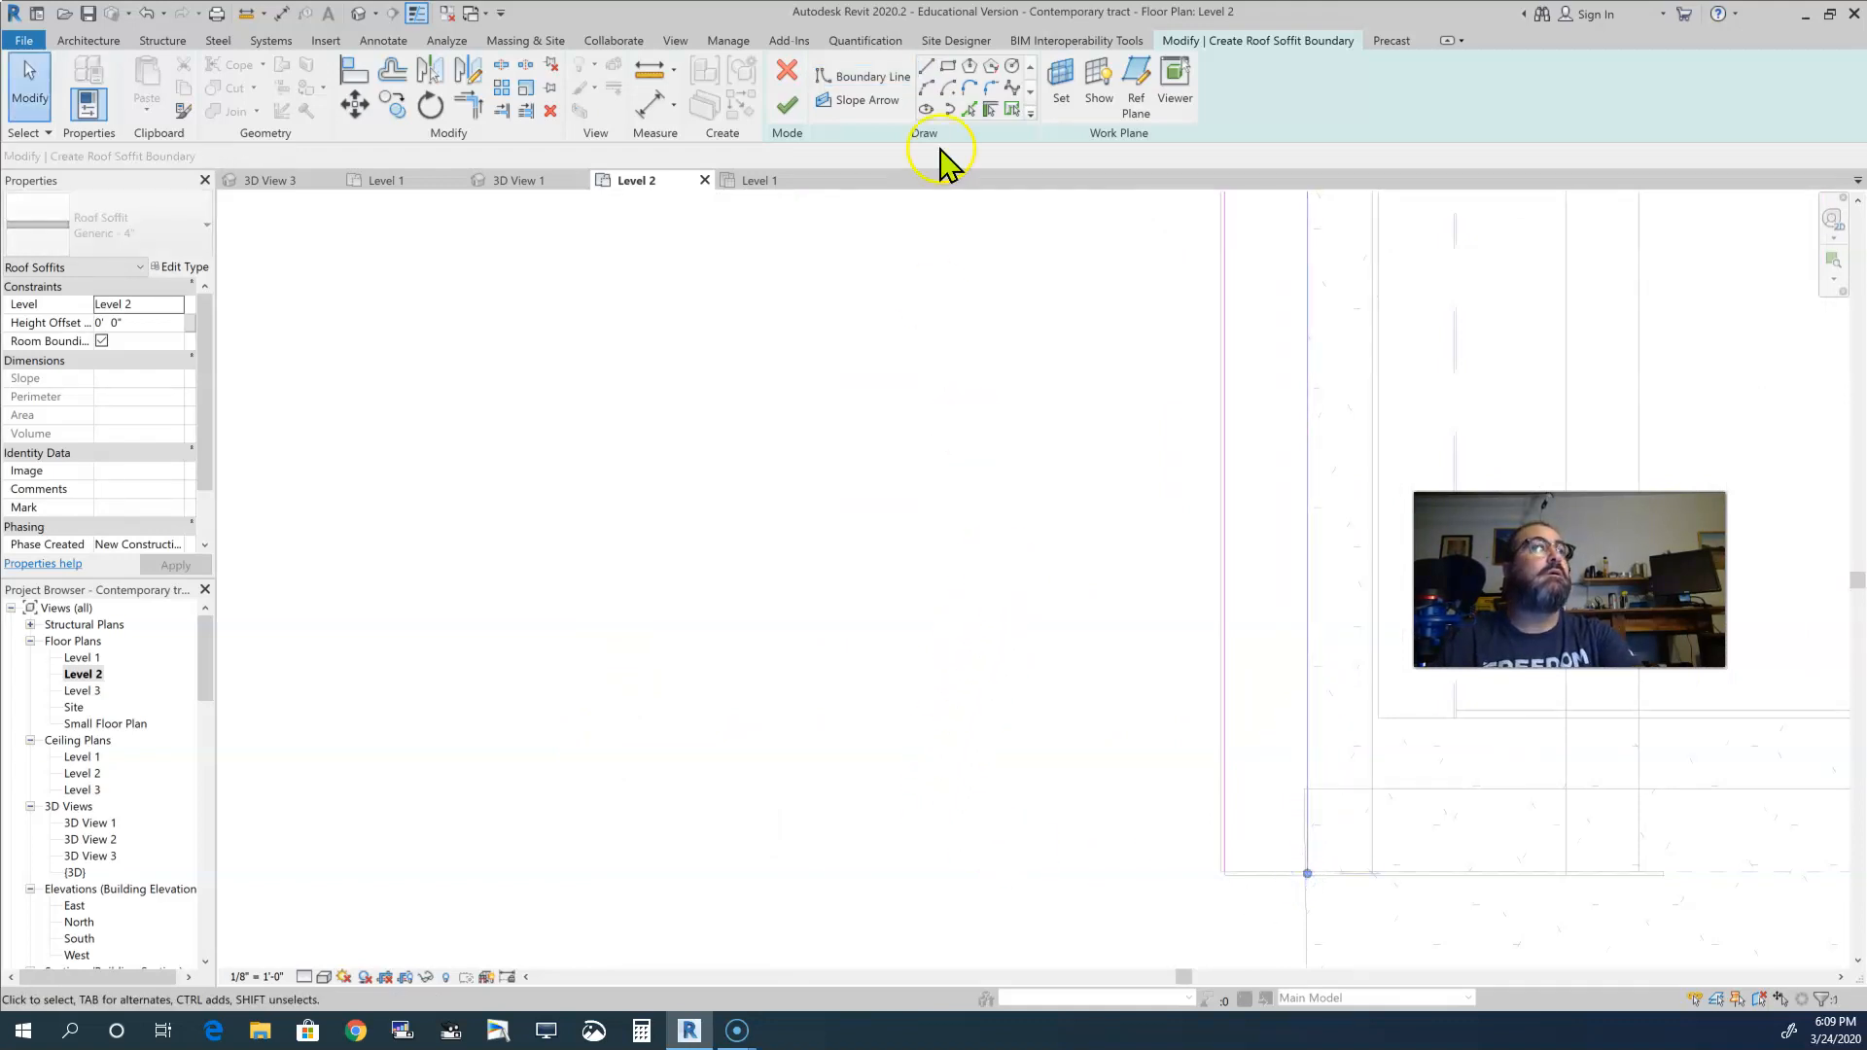
left_click(910, 80)
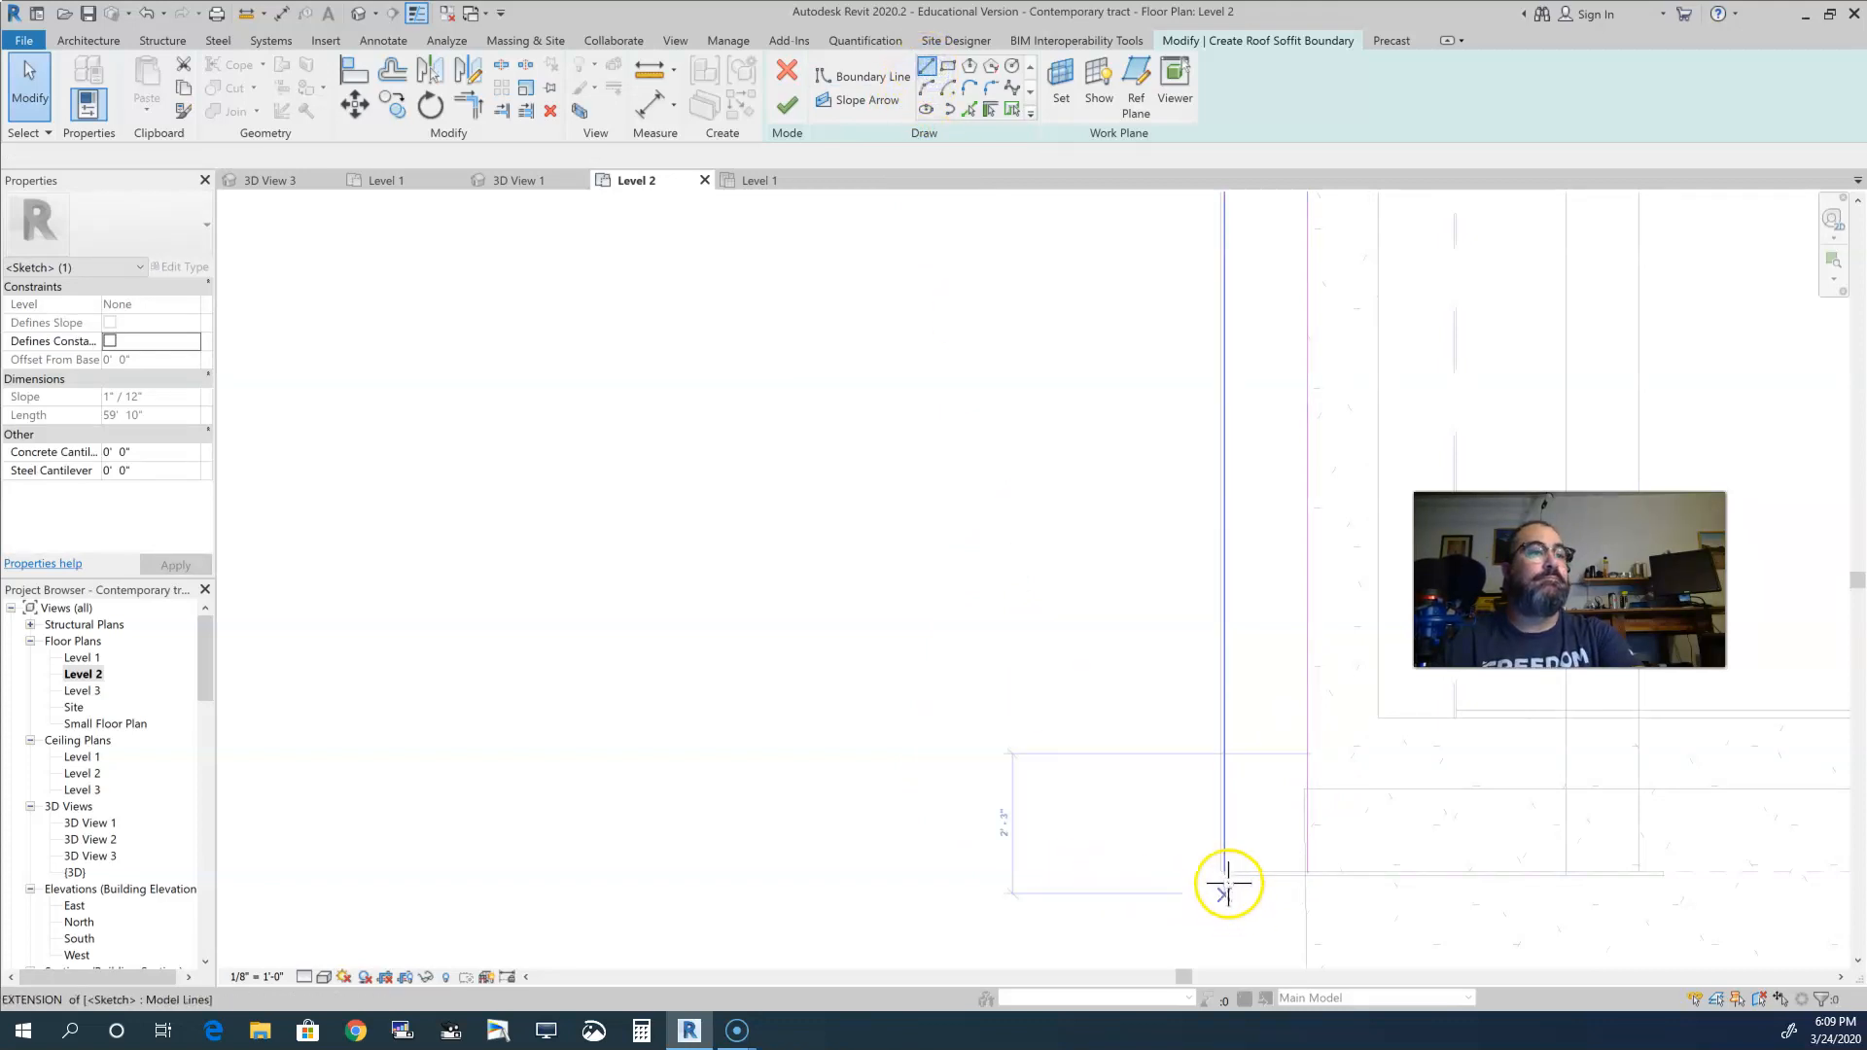
left_click(1248, 878)
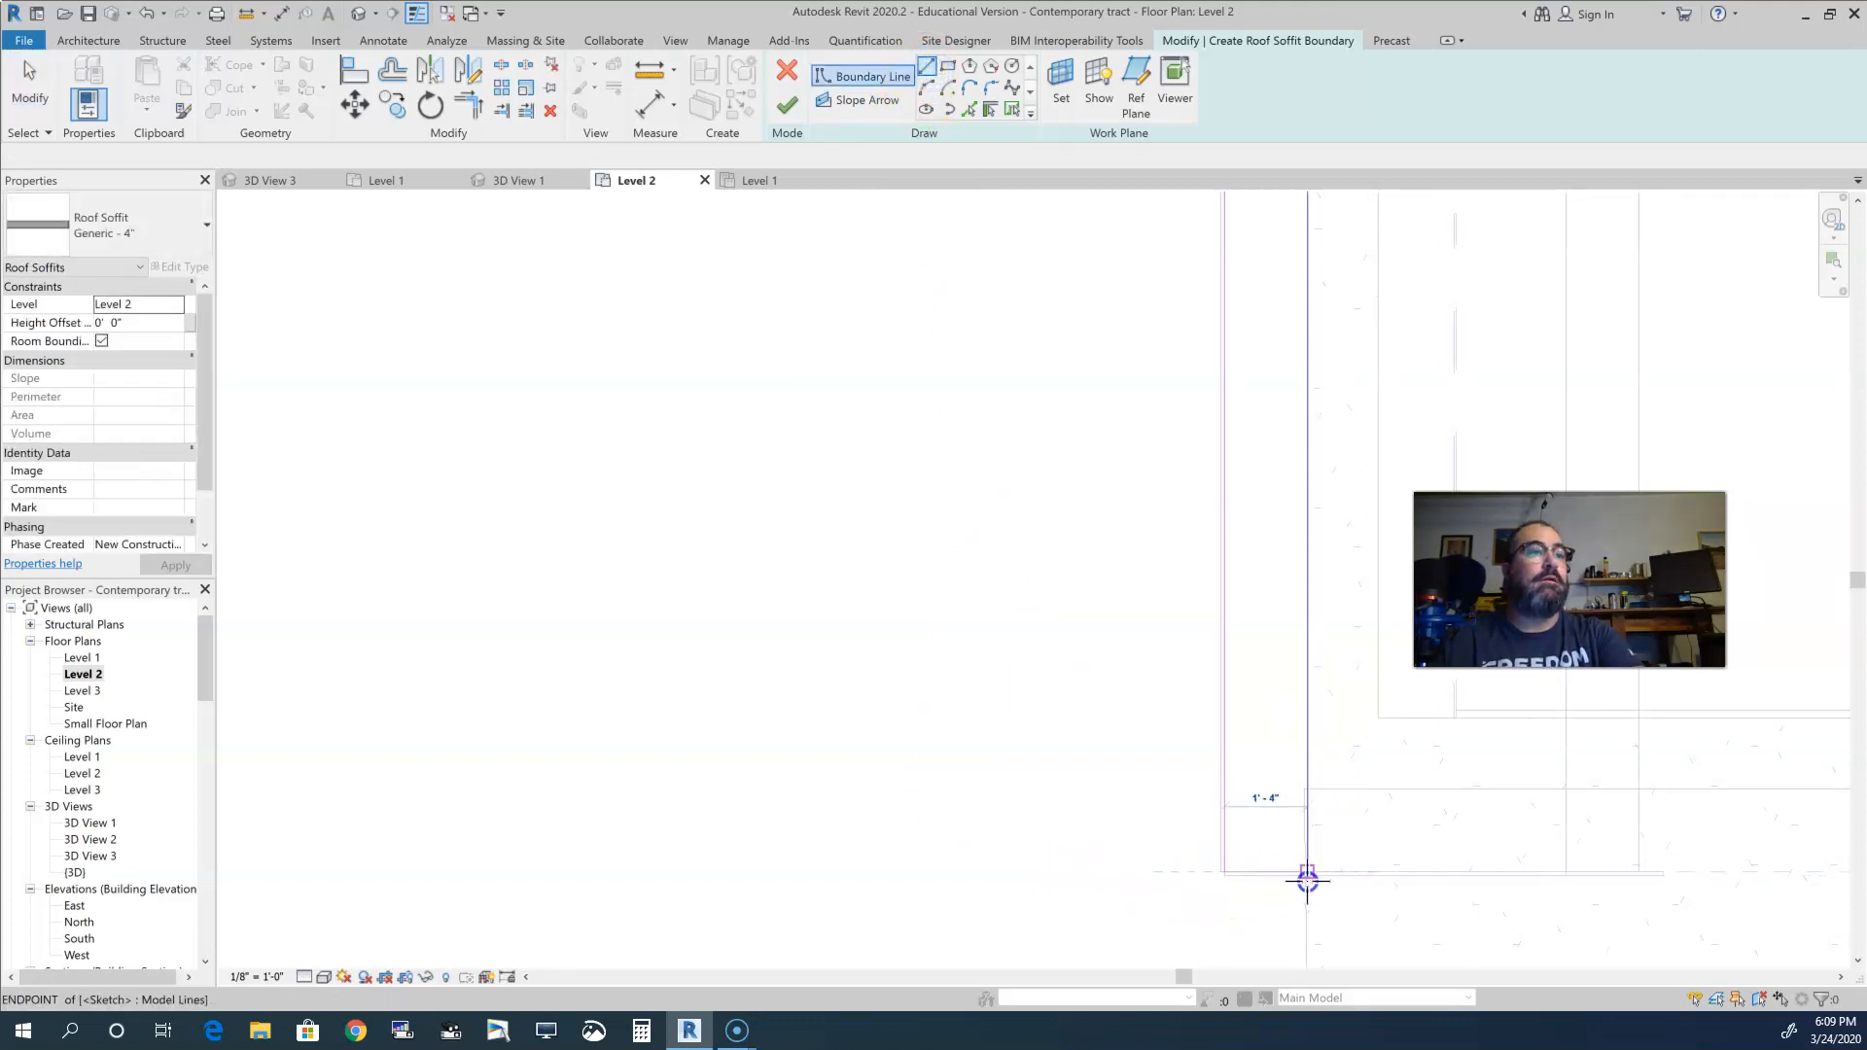
- Draw boundary lines closing the front end of the entry side opposite the garage, bringing the inner line out to the fascia edge
scroll(1392, 921, "down", 3)
middle_click_drag(1439, 900, 930, 951)
middle_click_drag(1362, 917, 801, 925)
left_click(1168, 734)
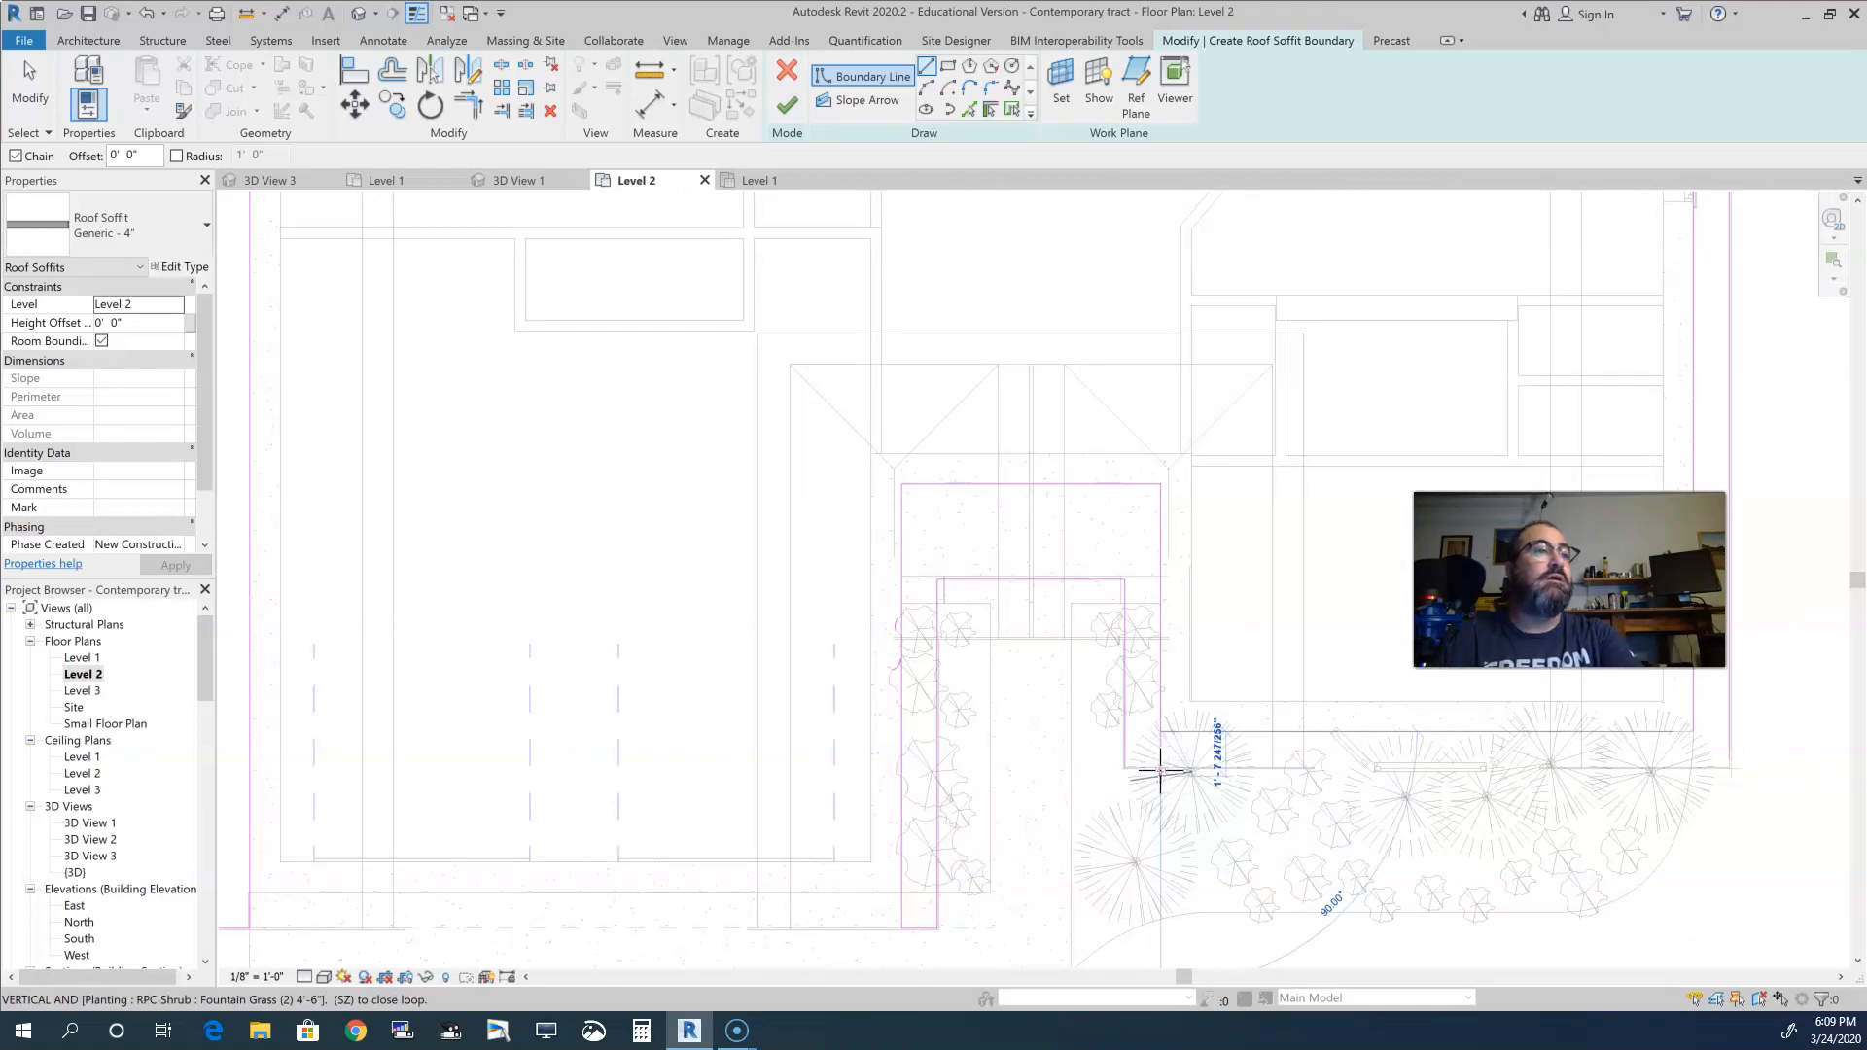
scroll(1164, 774, "up", 4)
left_click(1133, 747)
left_click(1110, 722)
left_click(683, 726)
- Draw a 1'-4" boundary line from the inner line at the house's other front corner to the fascia edge and across to the outer line
scroll(1388, 755, "down", 8)
scroll(1449, 804, "down", 1)
middle_click_drag(1449, 803, 708, 879)
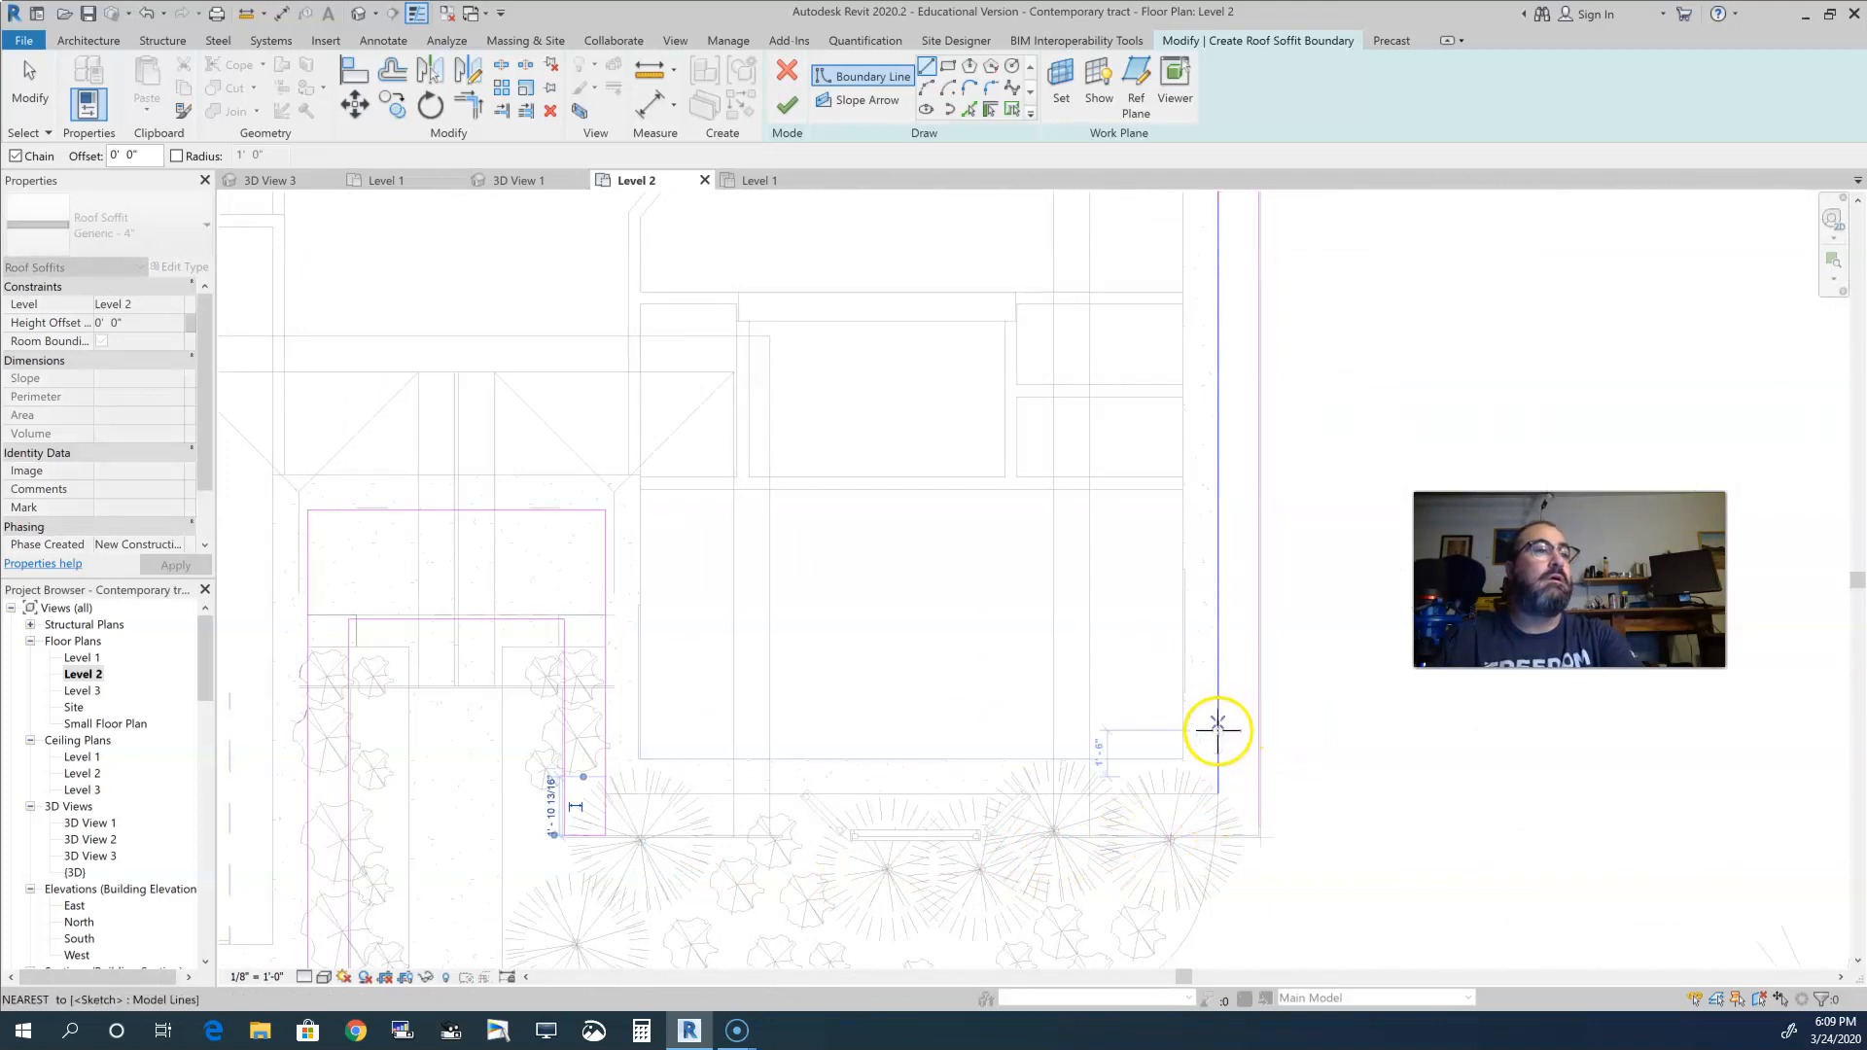
left_click(1218, 796)
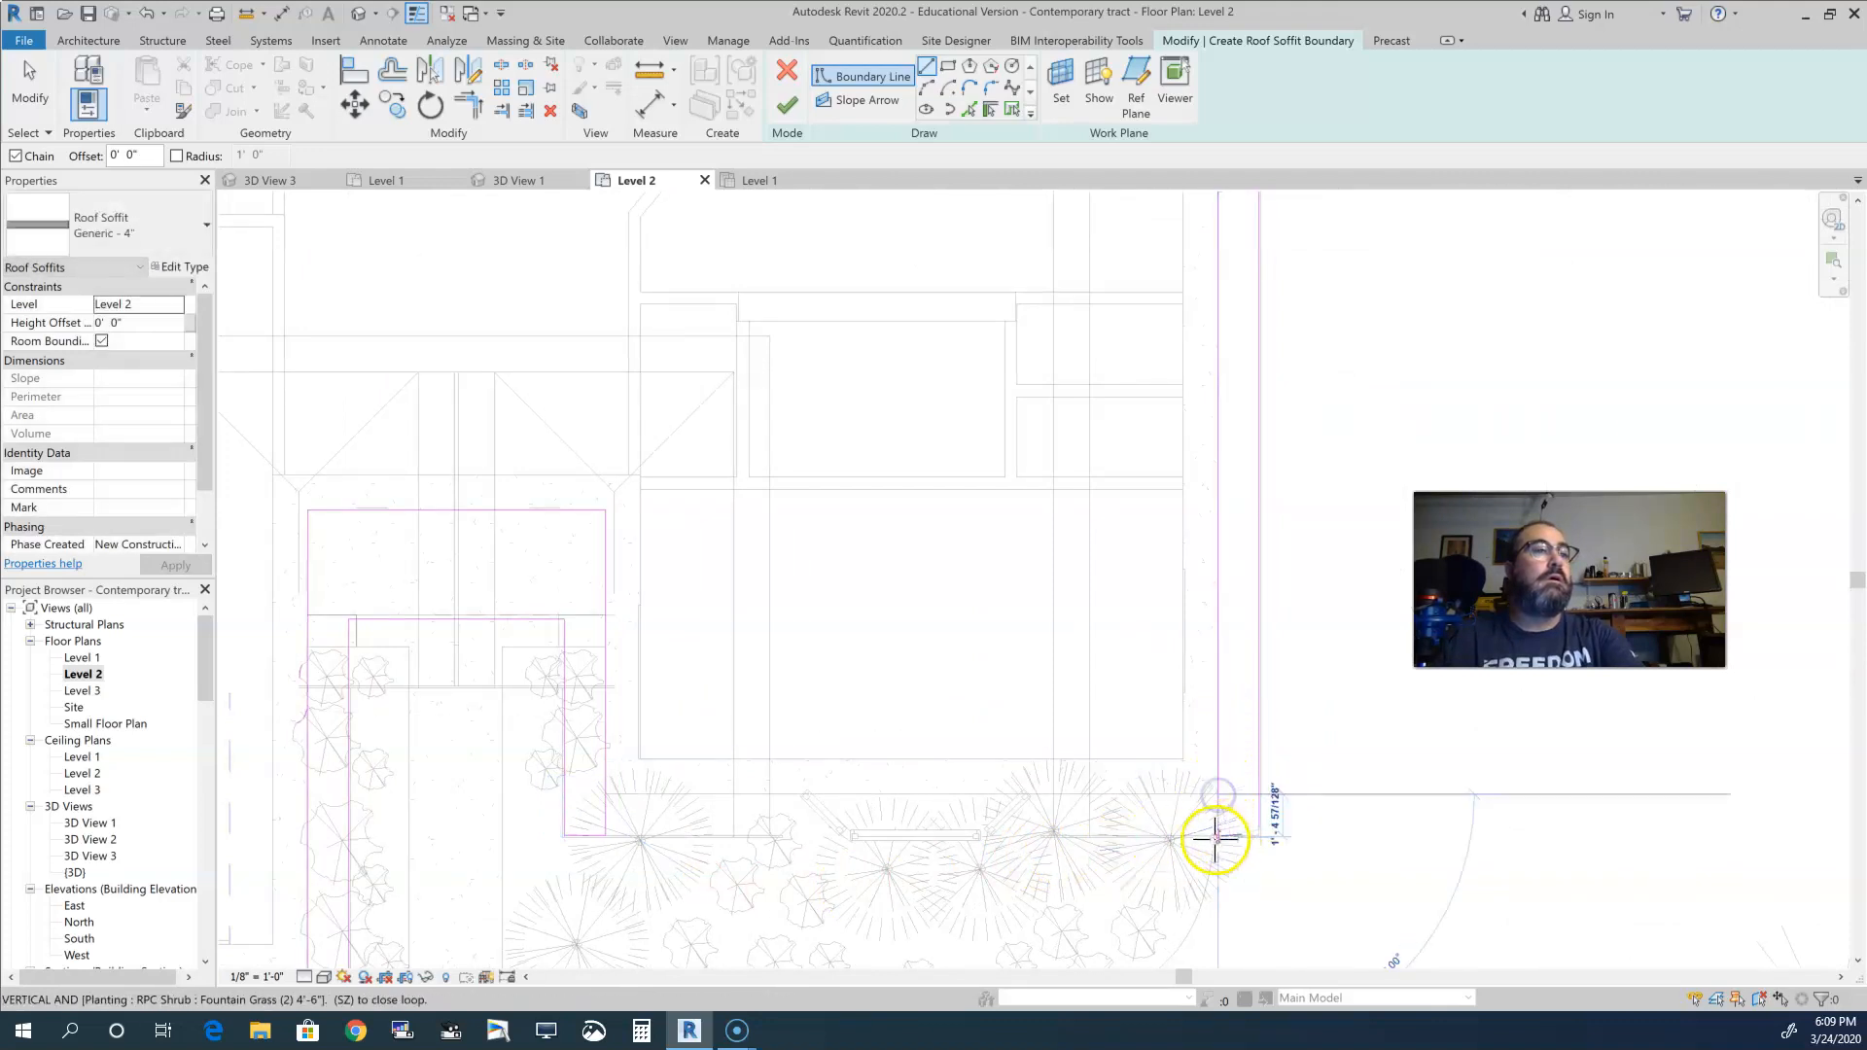
scroll(1218, 834, "up", 4)
scroll(1218, 835, "up", 3)
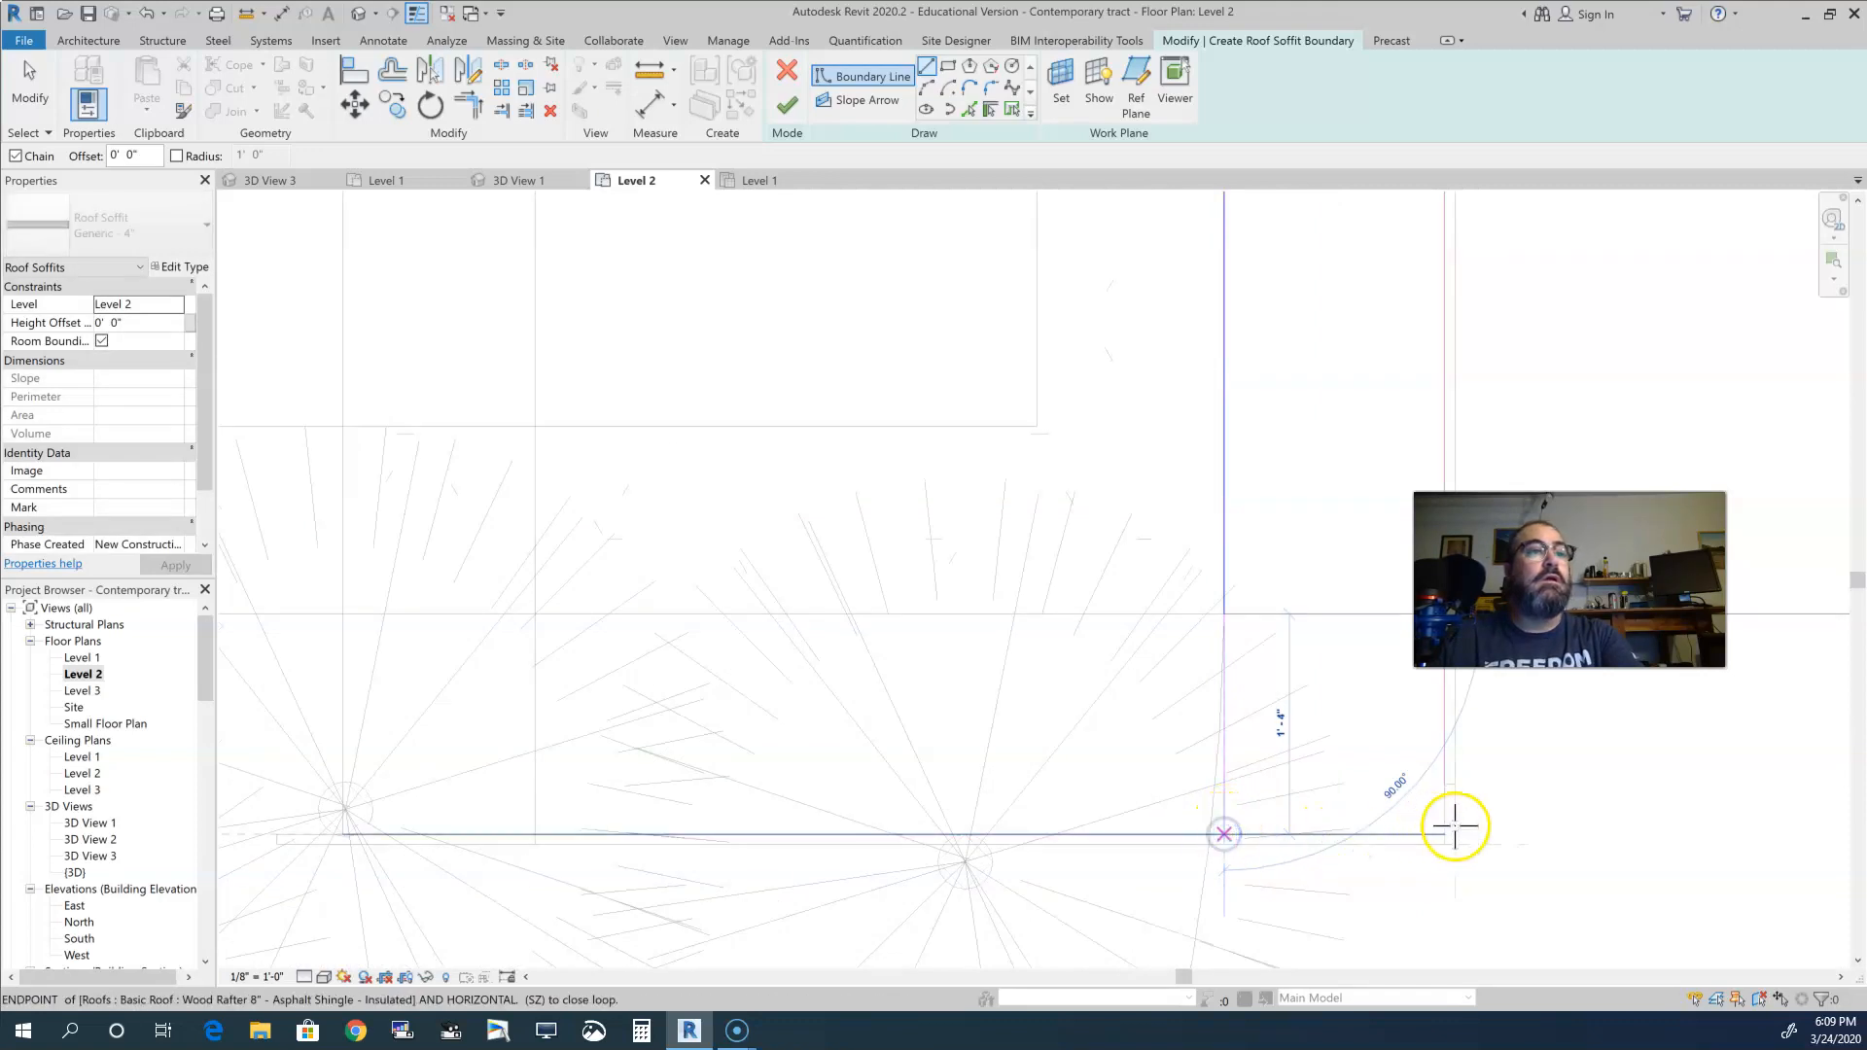
left_click(1442, 833)
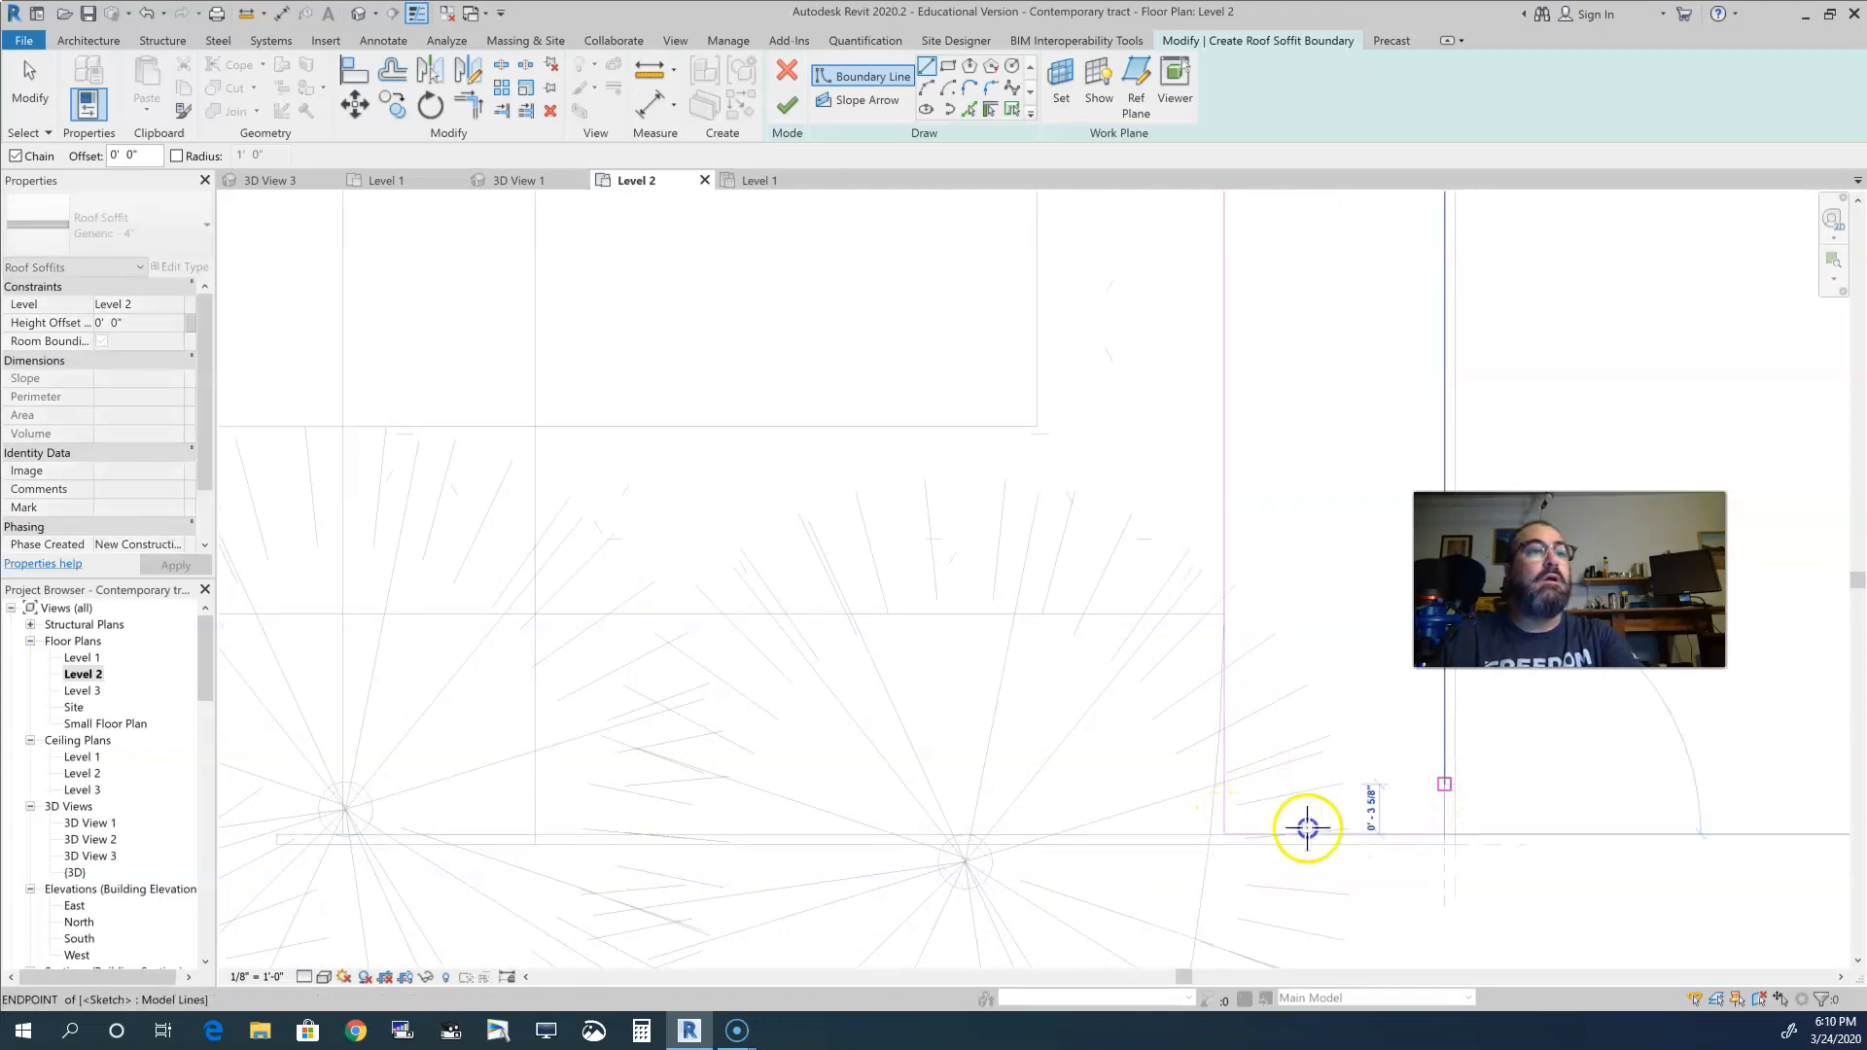
key("Escape")
- Try to finish the roof soffit sketch and inspect the flagged boundary line on the garage side of the entry
scroll(1153, 826, "down", 2)
scroll(1159, 828, "down", 5)
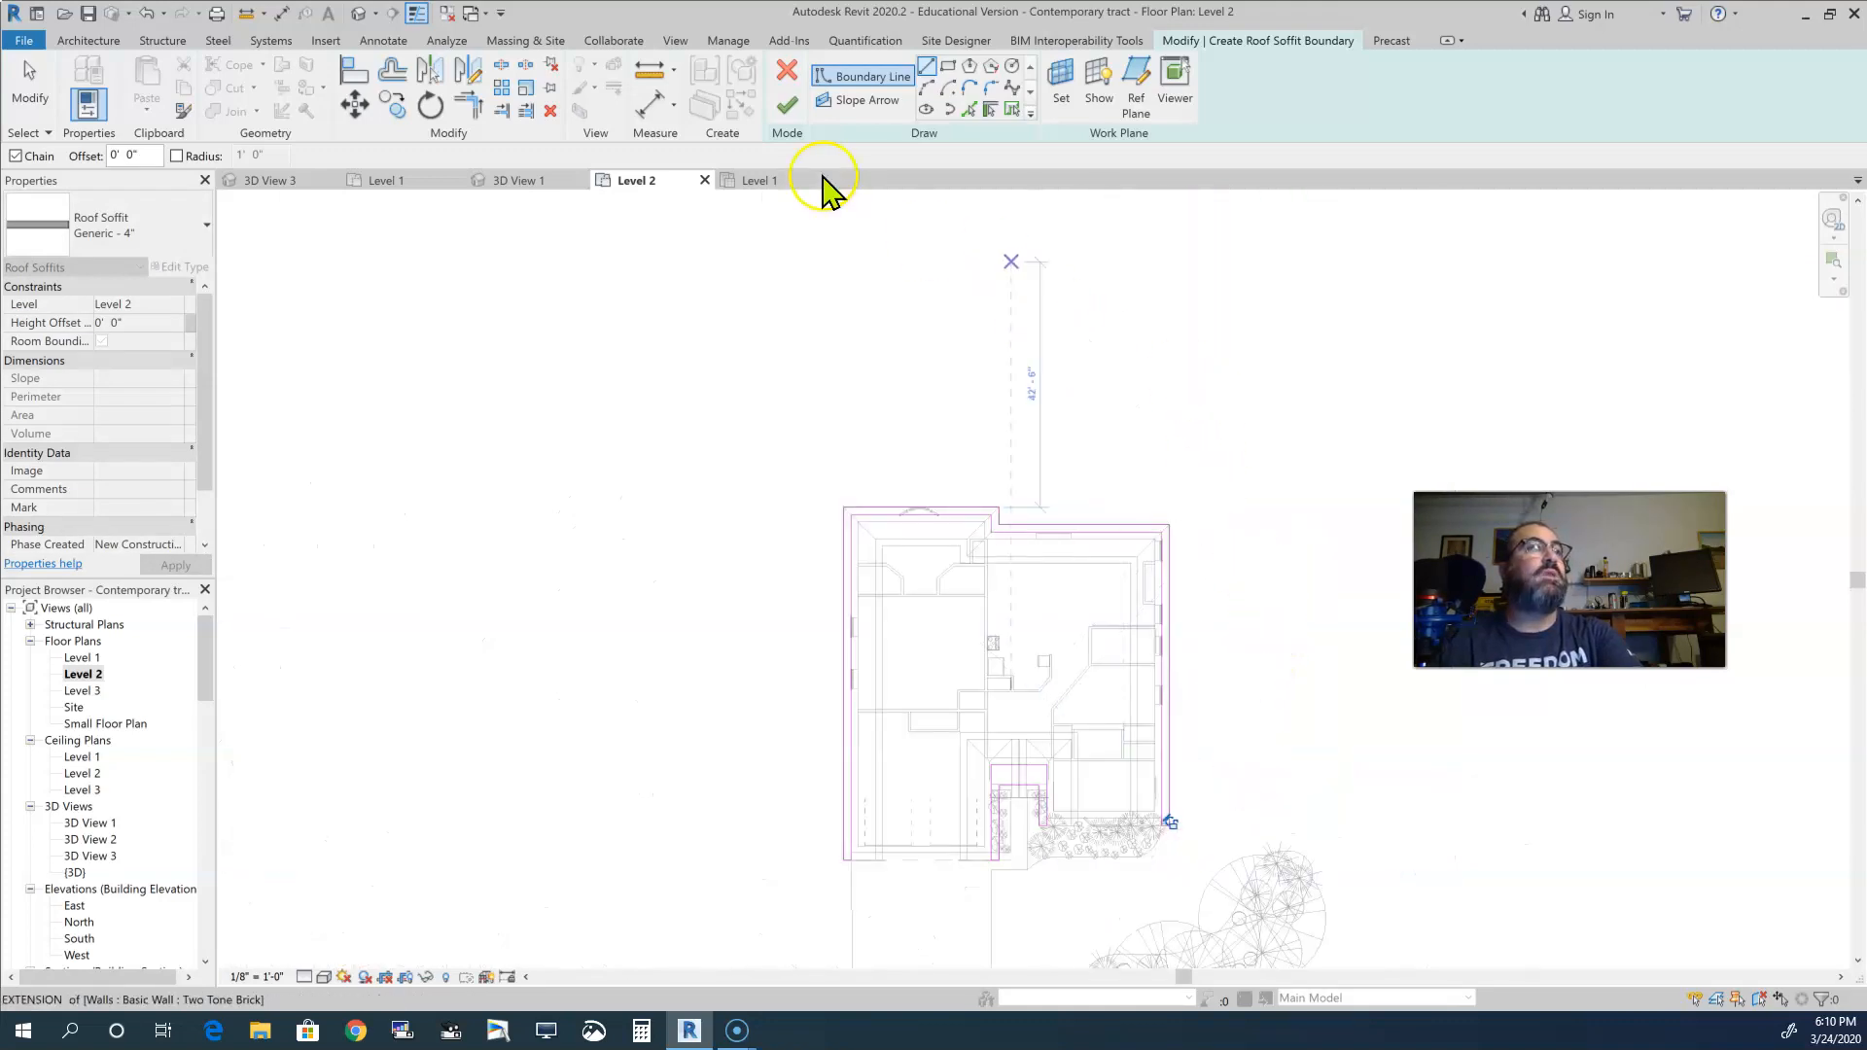
left_click(786, 101)
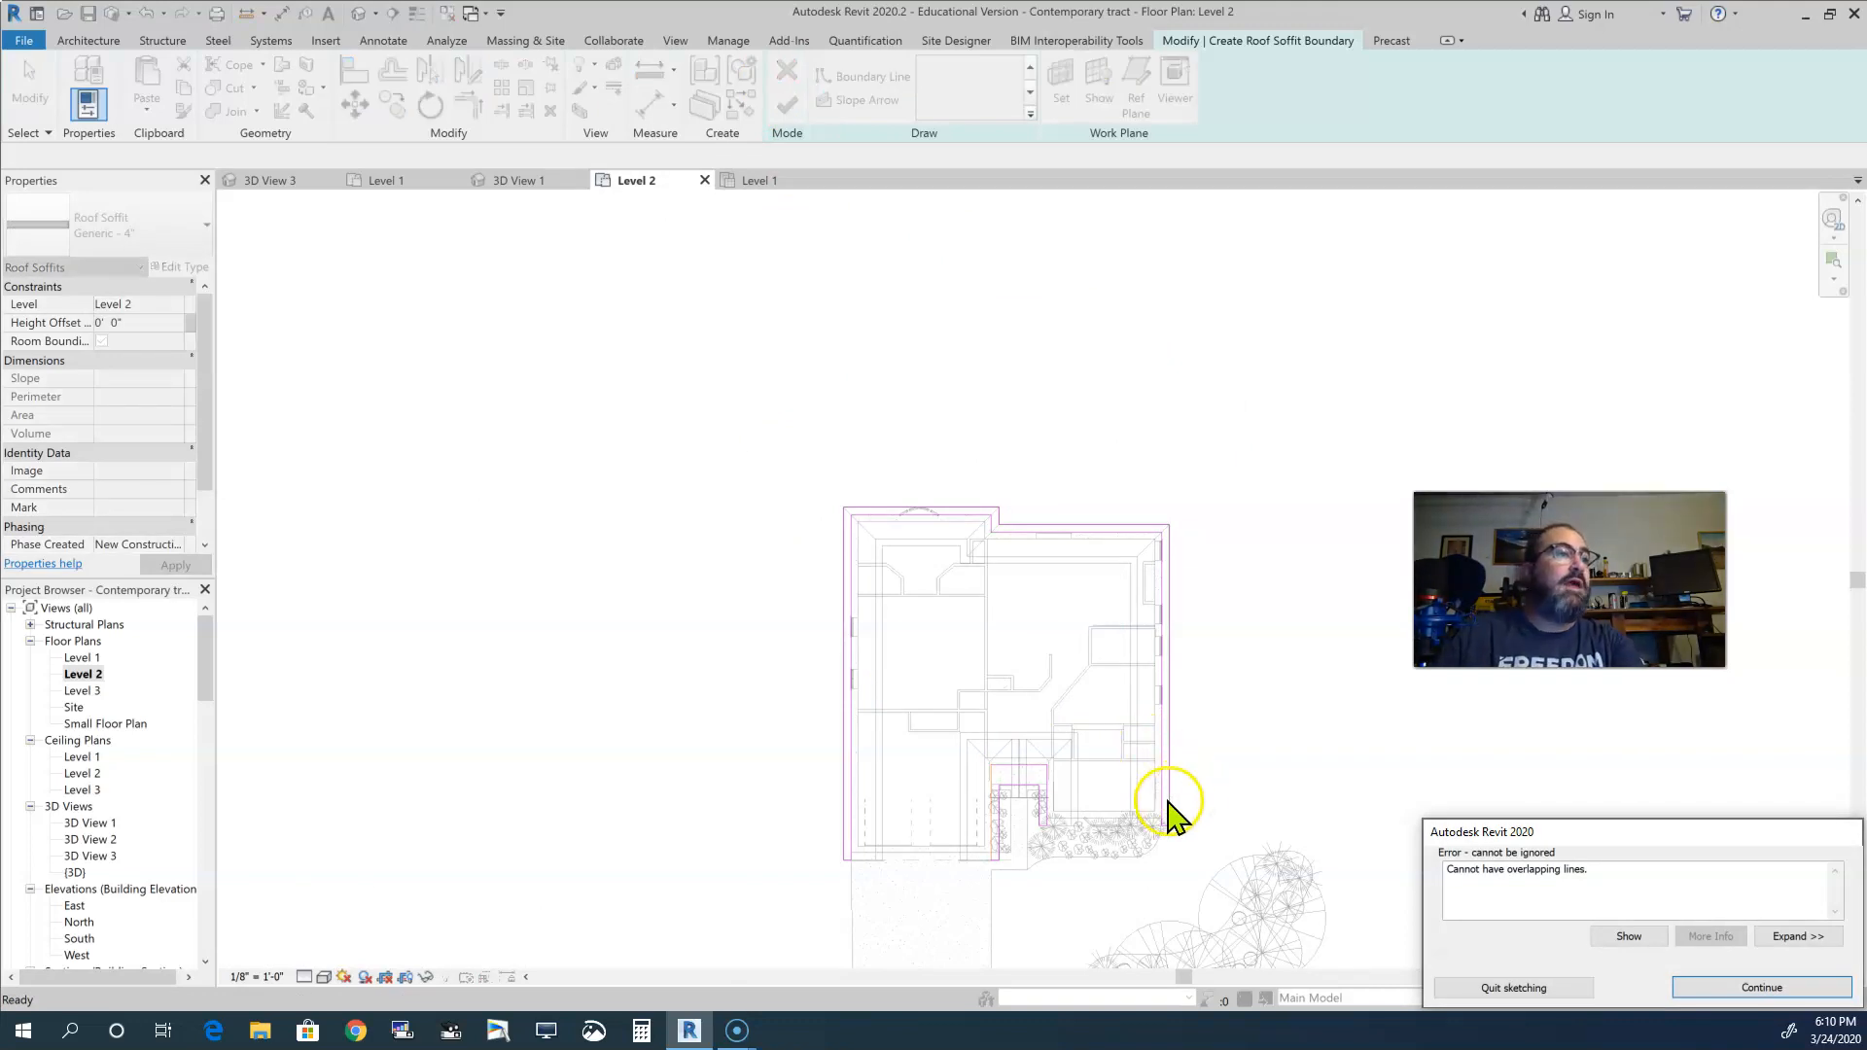
scroll(968, 875, "up", 5)
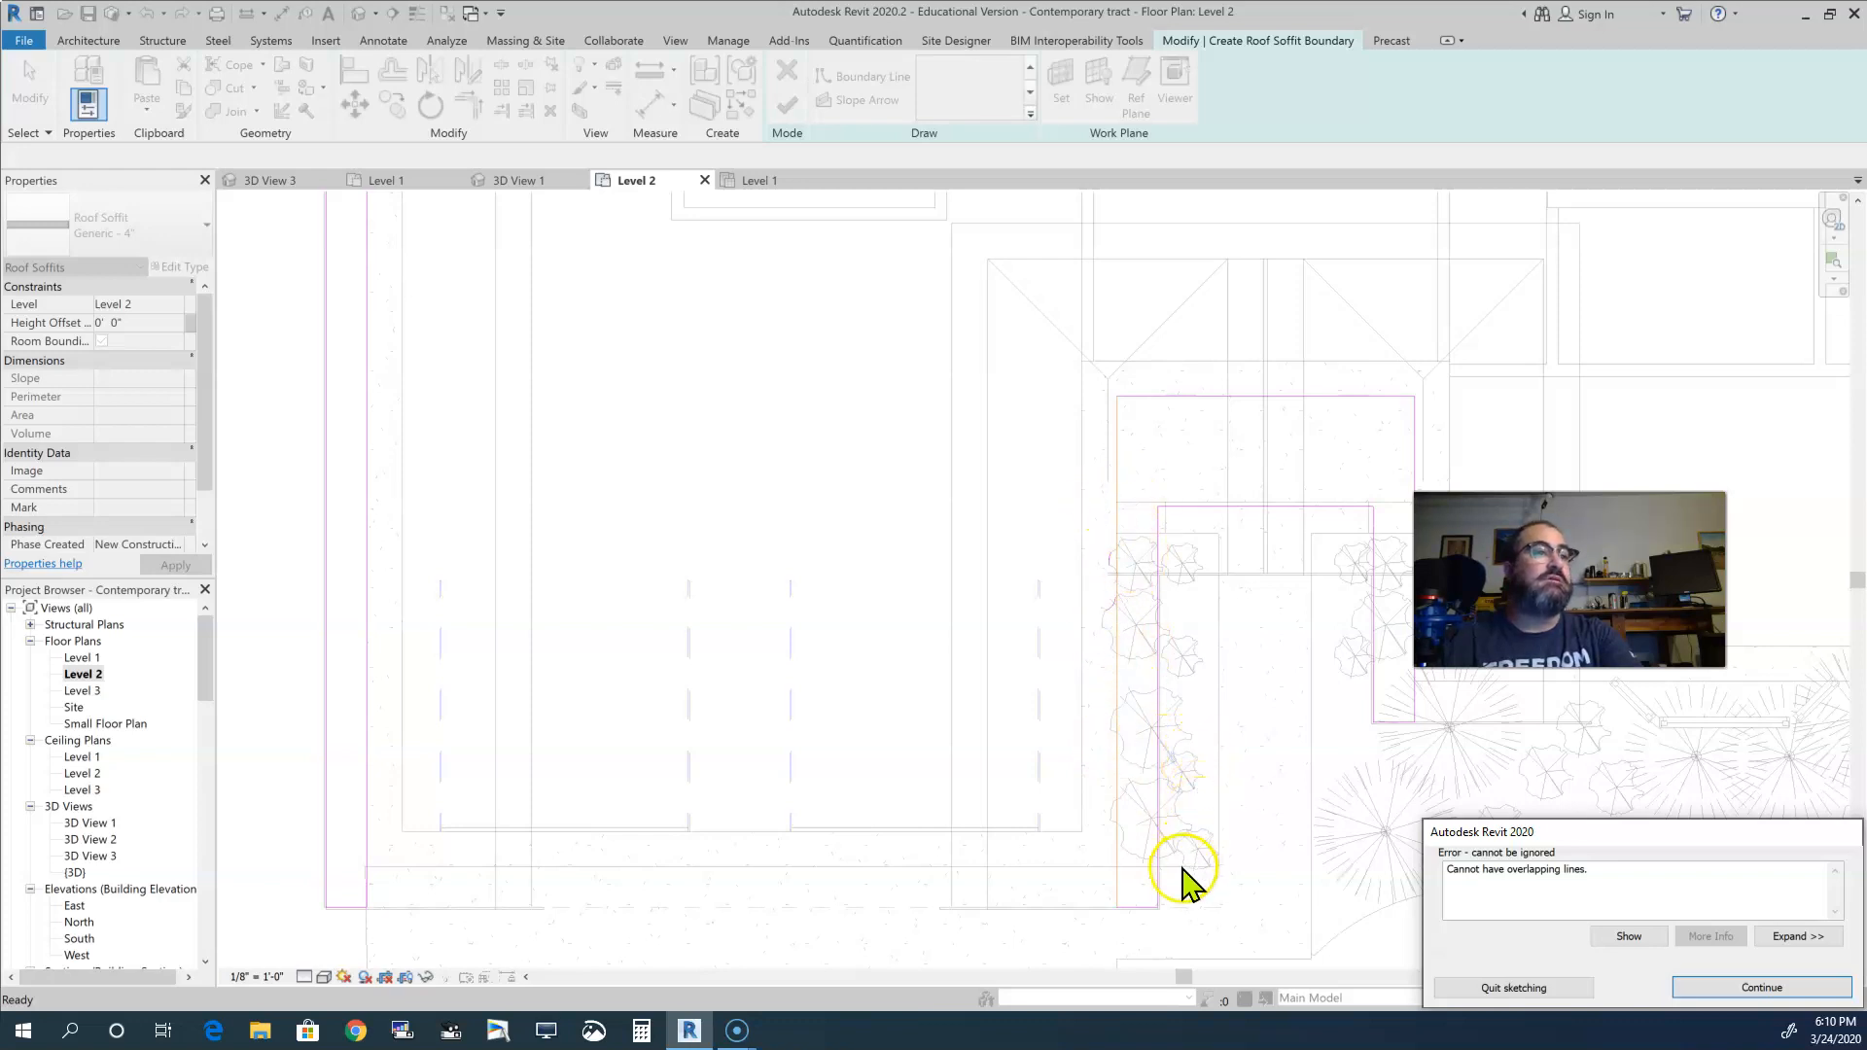
left_click(1738, 988)
- Try to trim the garage-side entry line and the recess back wall line to a corner
scroll(1238, 634, "up", 1)
scroll(1238, 639, "down", 2)
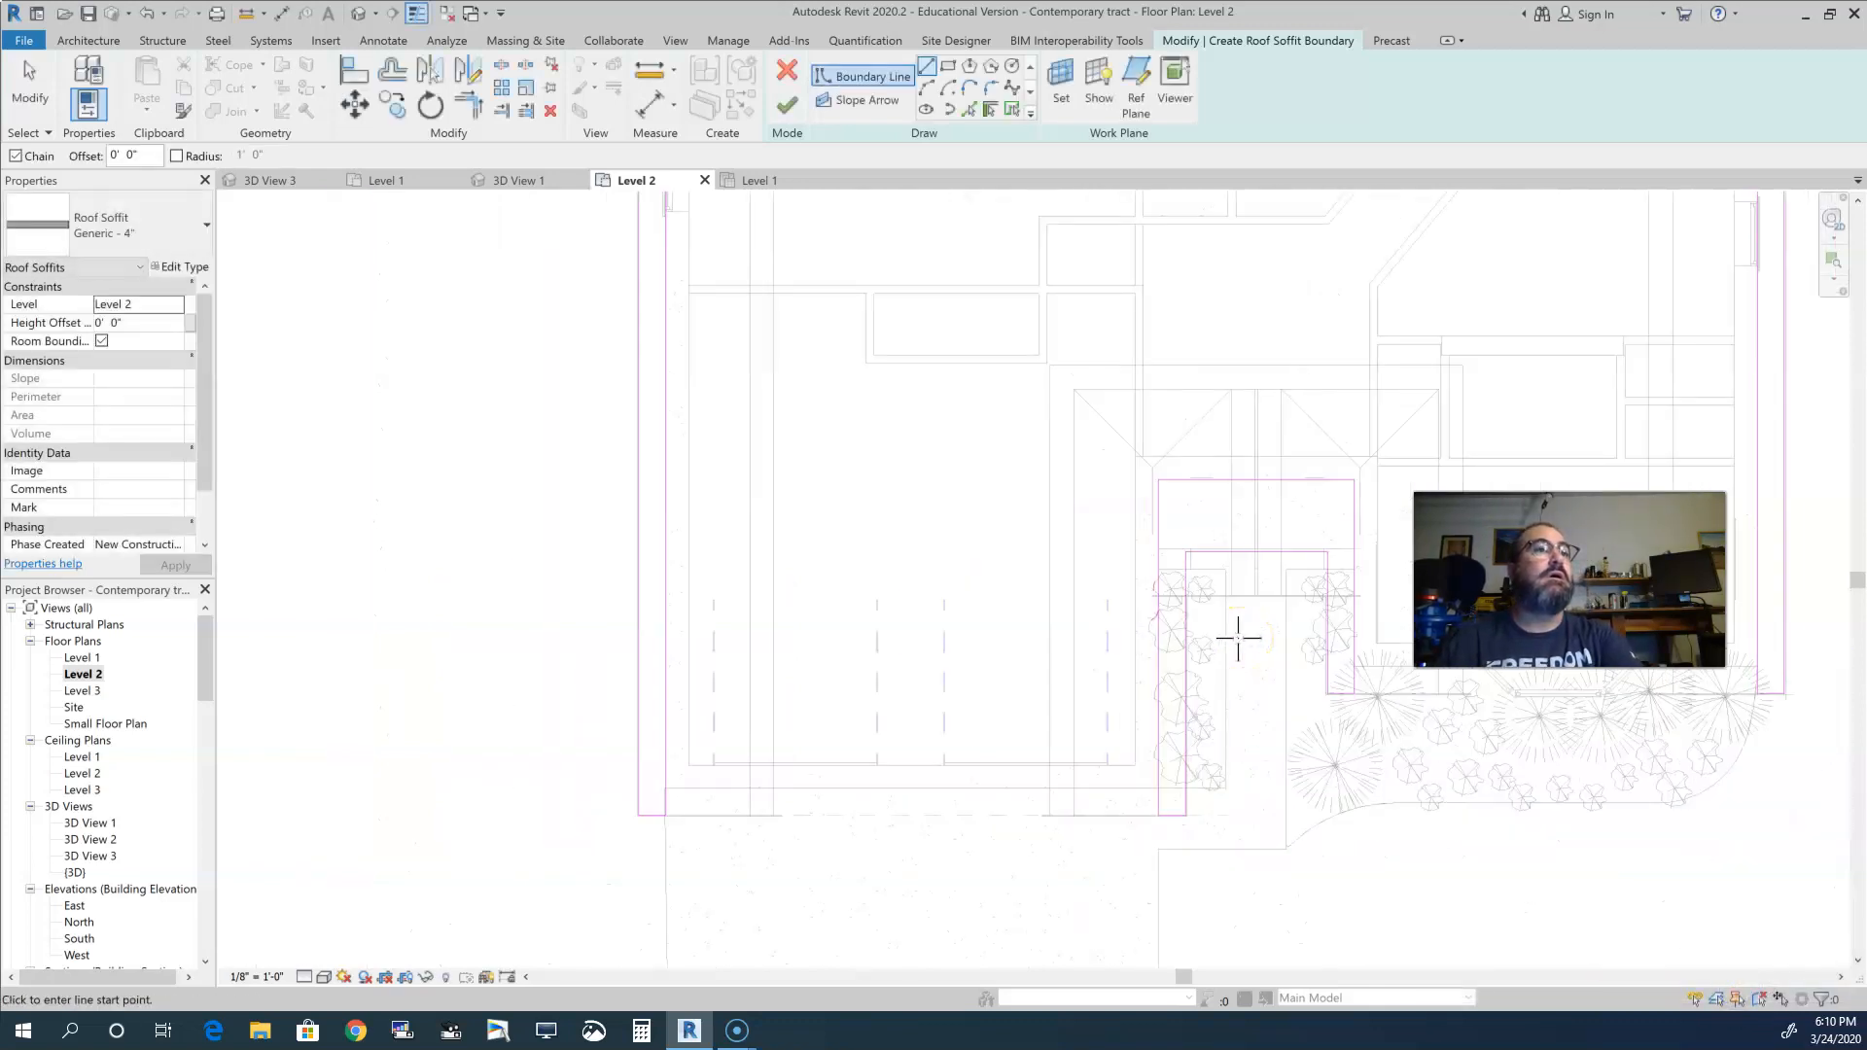
left_click(1217, 659)
left_click(1140, 659)
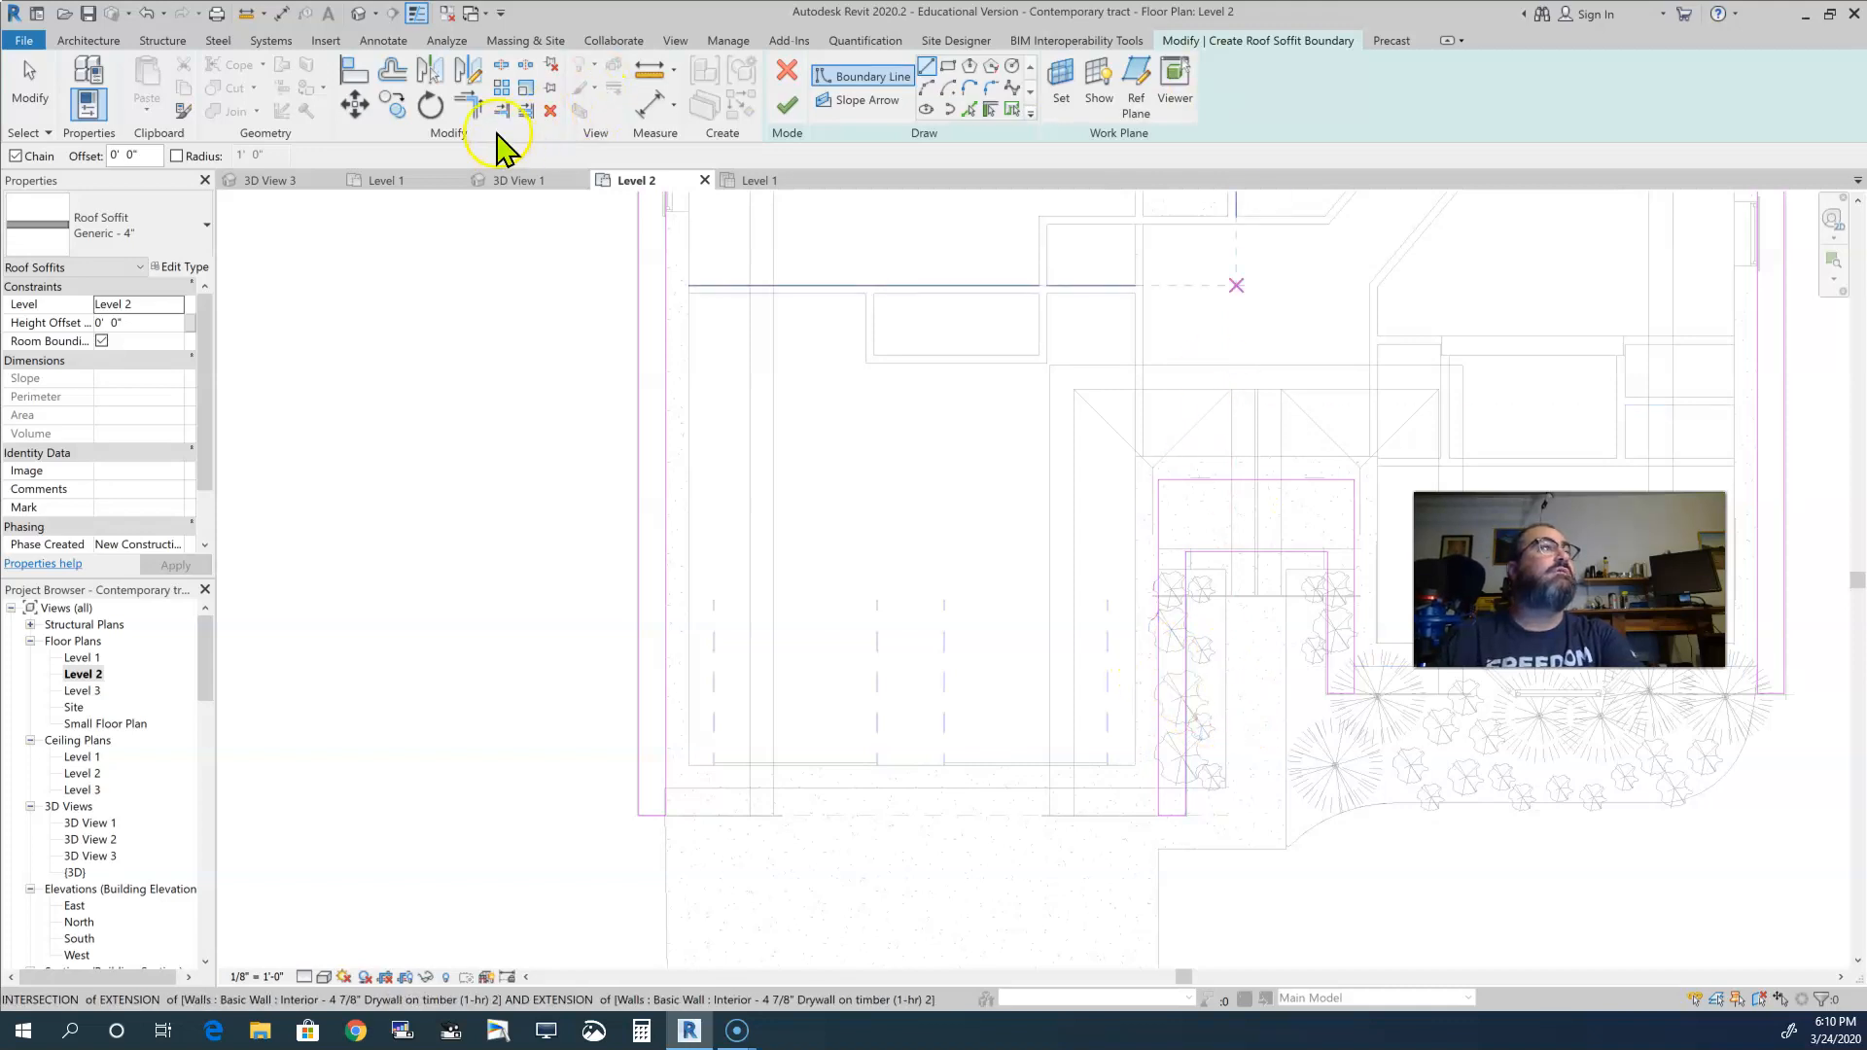
left_click(476, 112)
left_click(1163, 505)
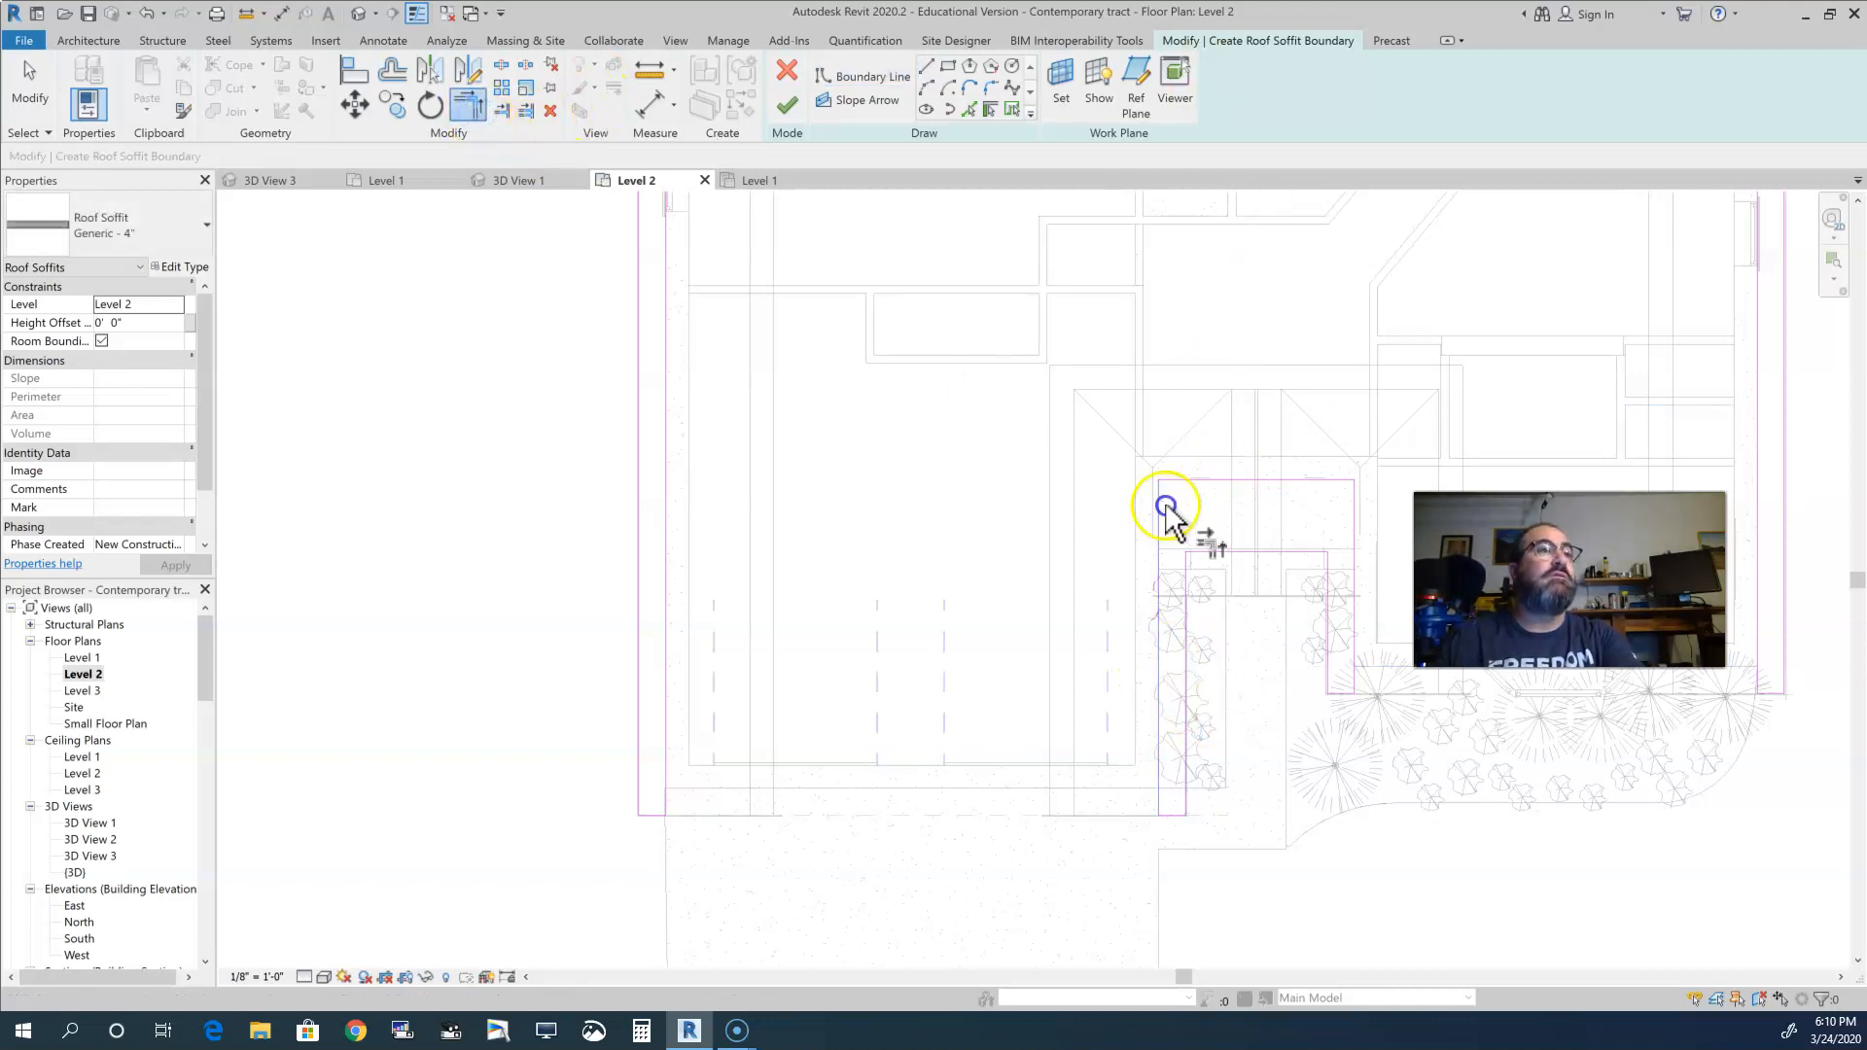
scroll(1195, 480, "up", 3)
scroll(1183, 489, "up", 3)
left_click(1120, 466)
left_click(1046, 459)
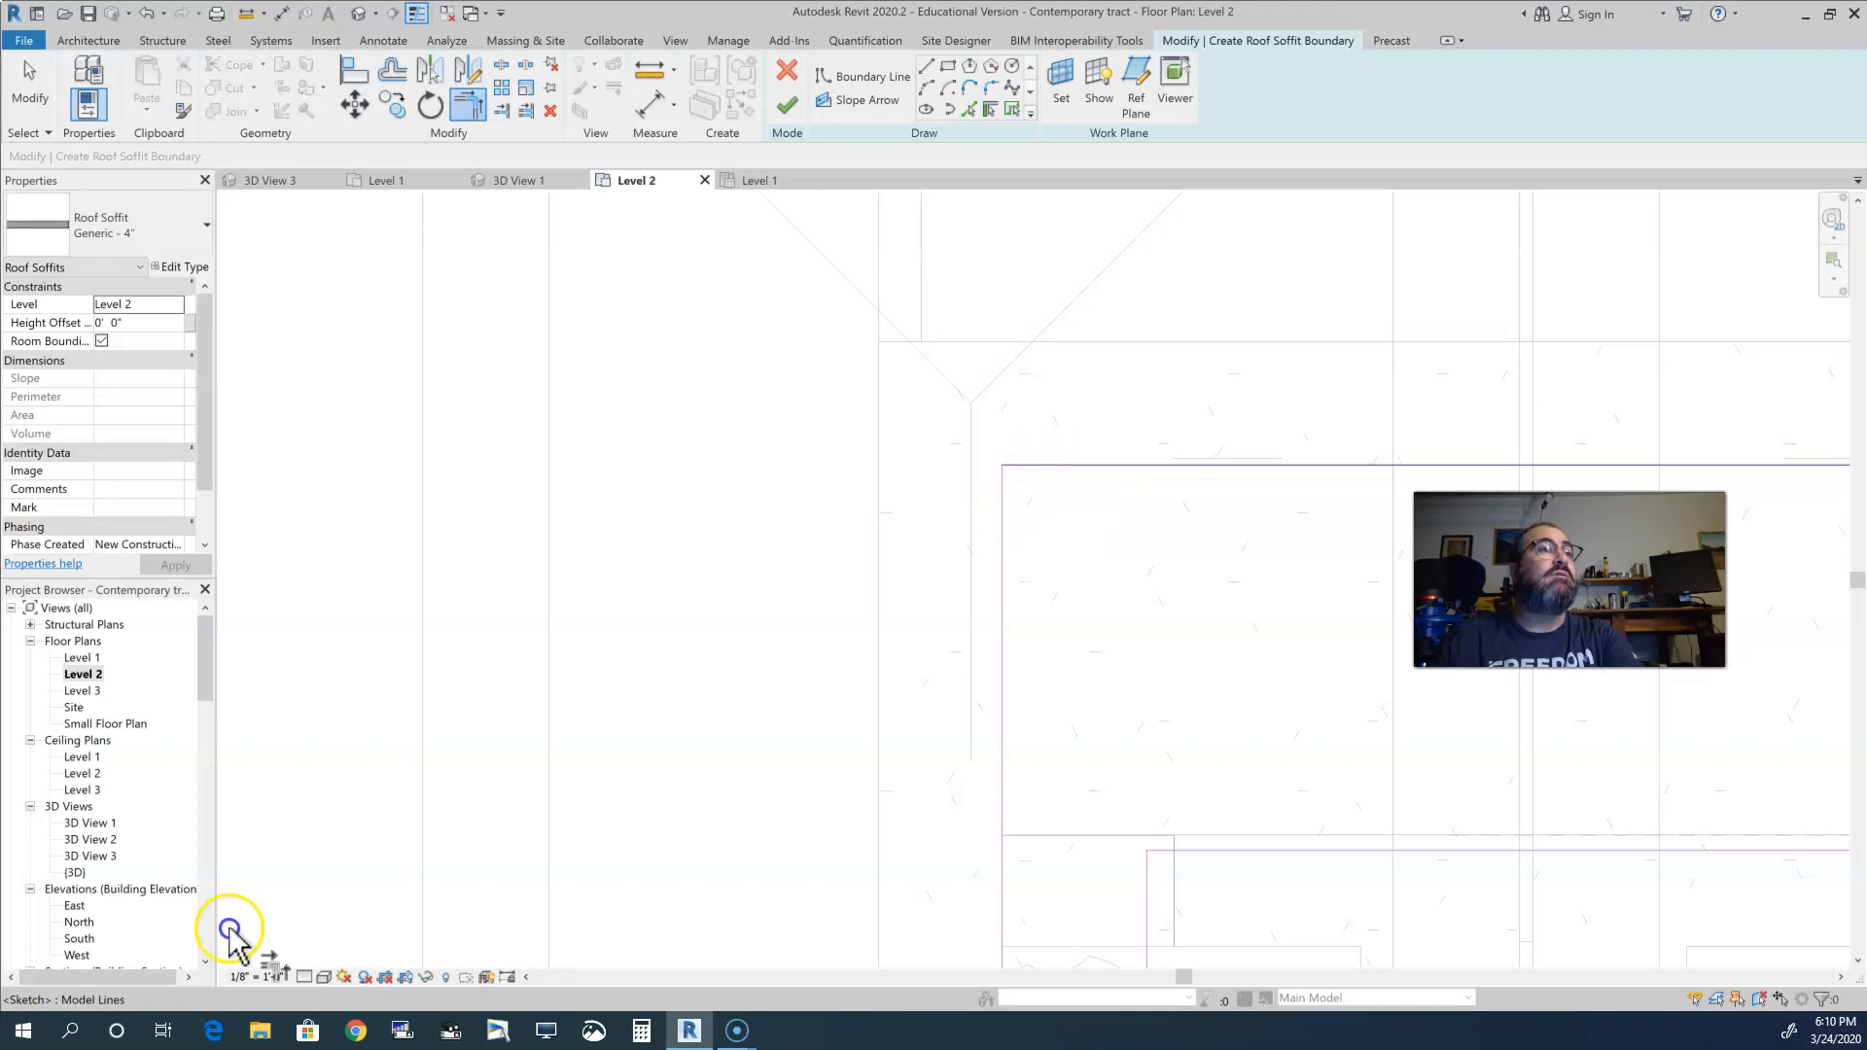
left_click(1001, 487)
scroll(1116, 629, "down", 3)
key("Escape")
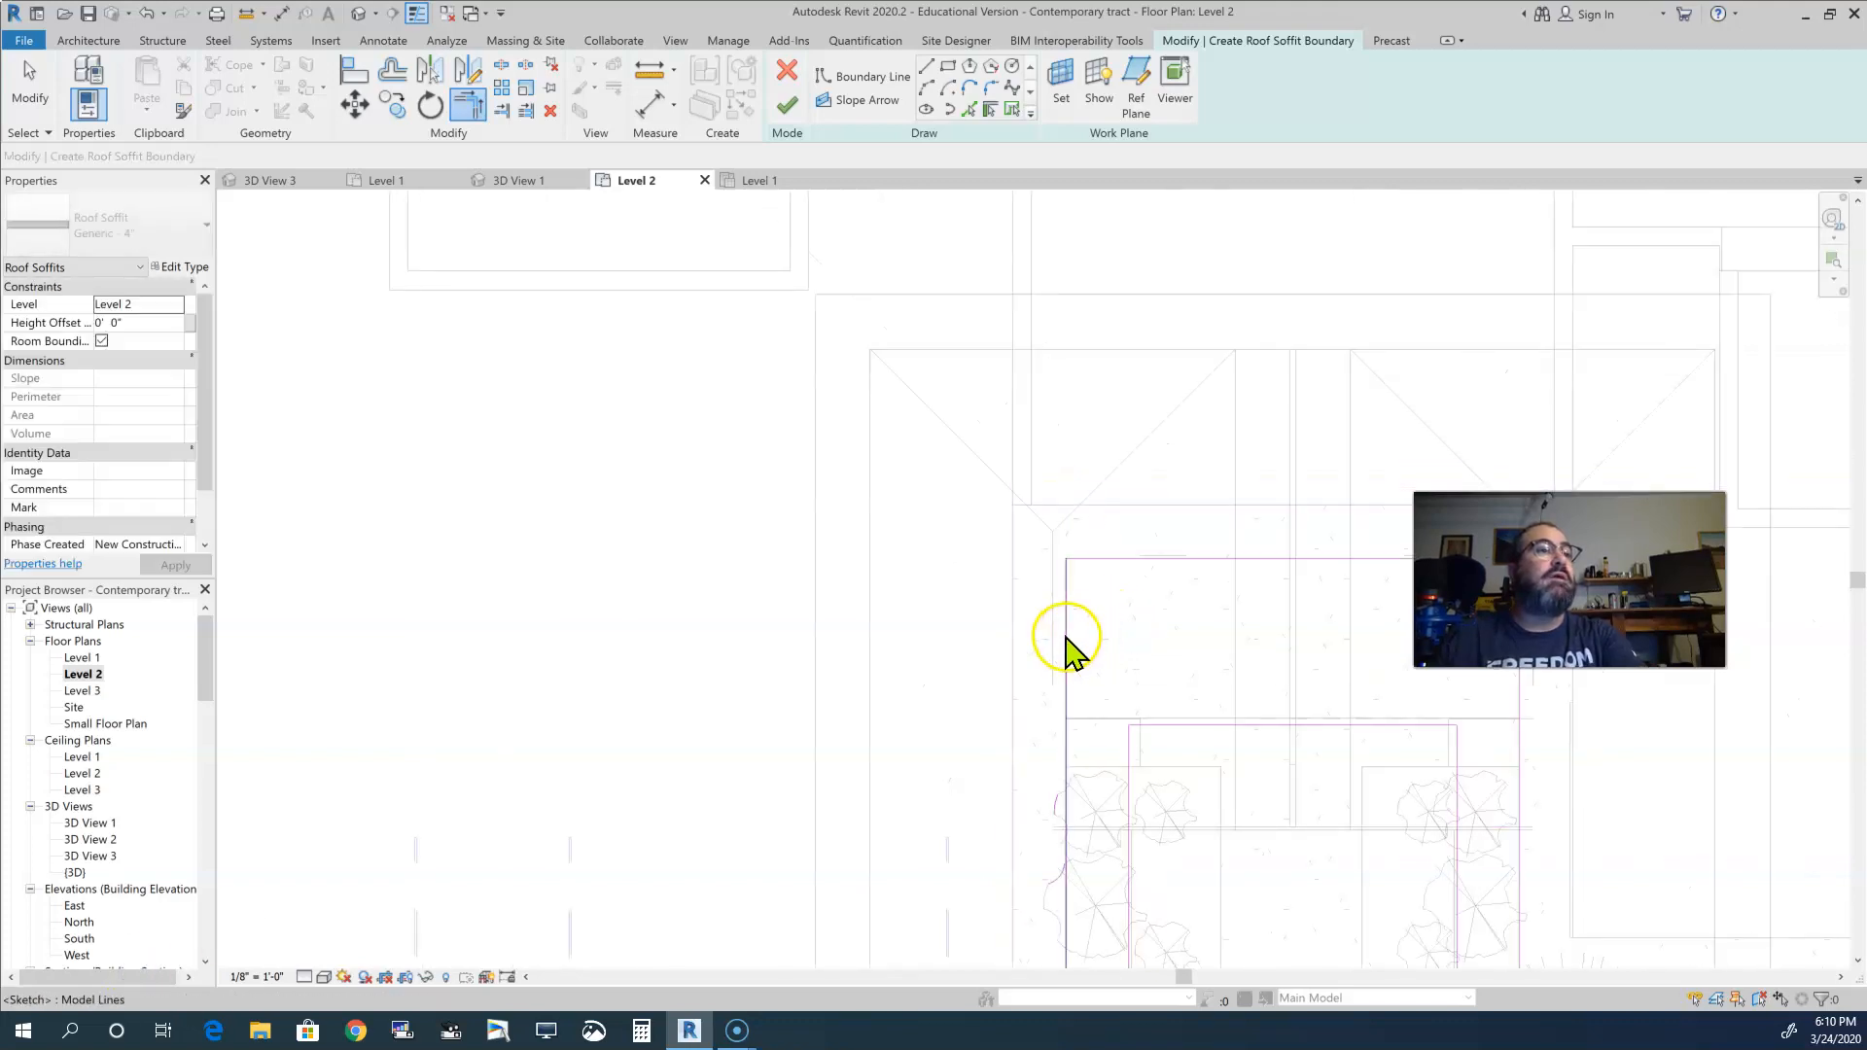
- Delete the overlapping garage-side entry line and stretch the remaining one from the garage's front fascia edge to the recess back corner
left_click(1067, 638)
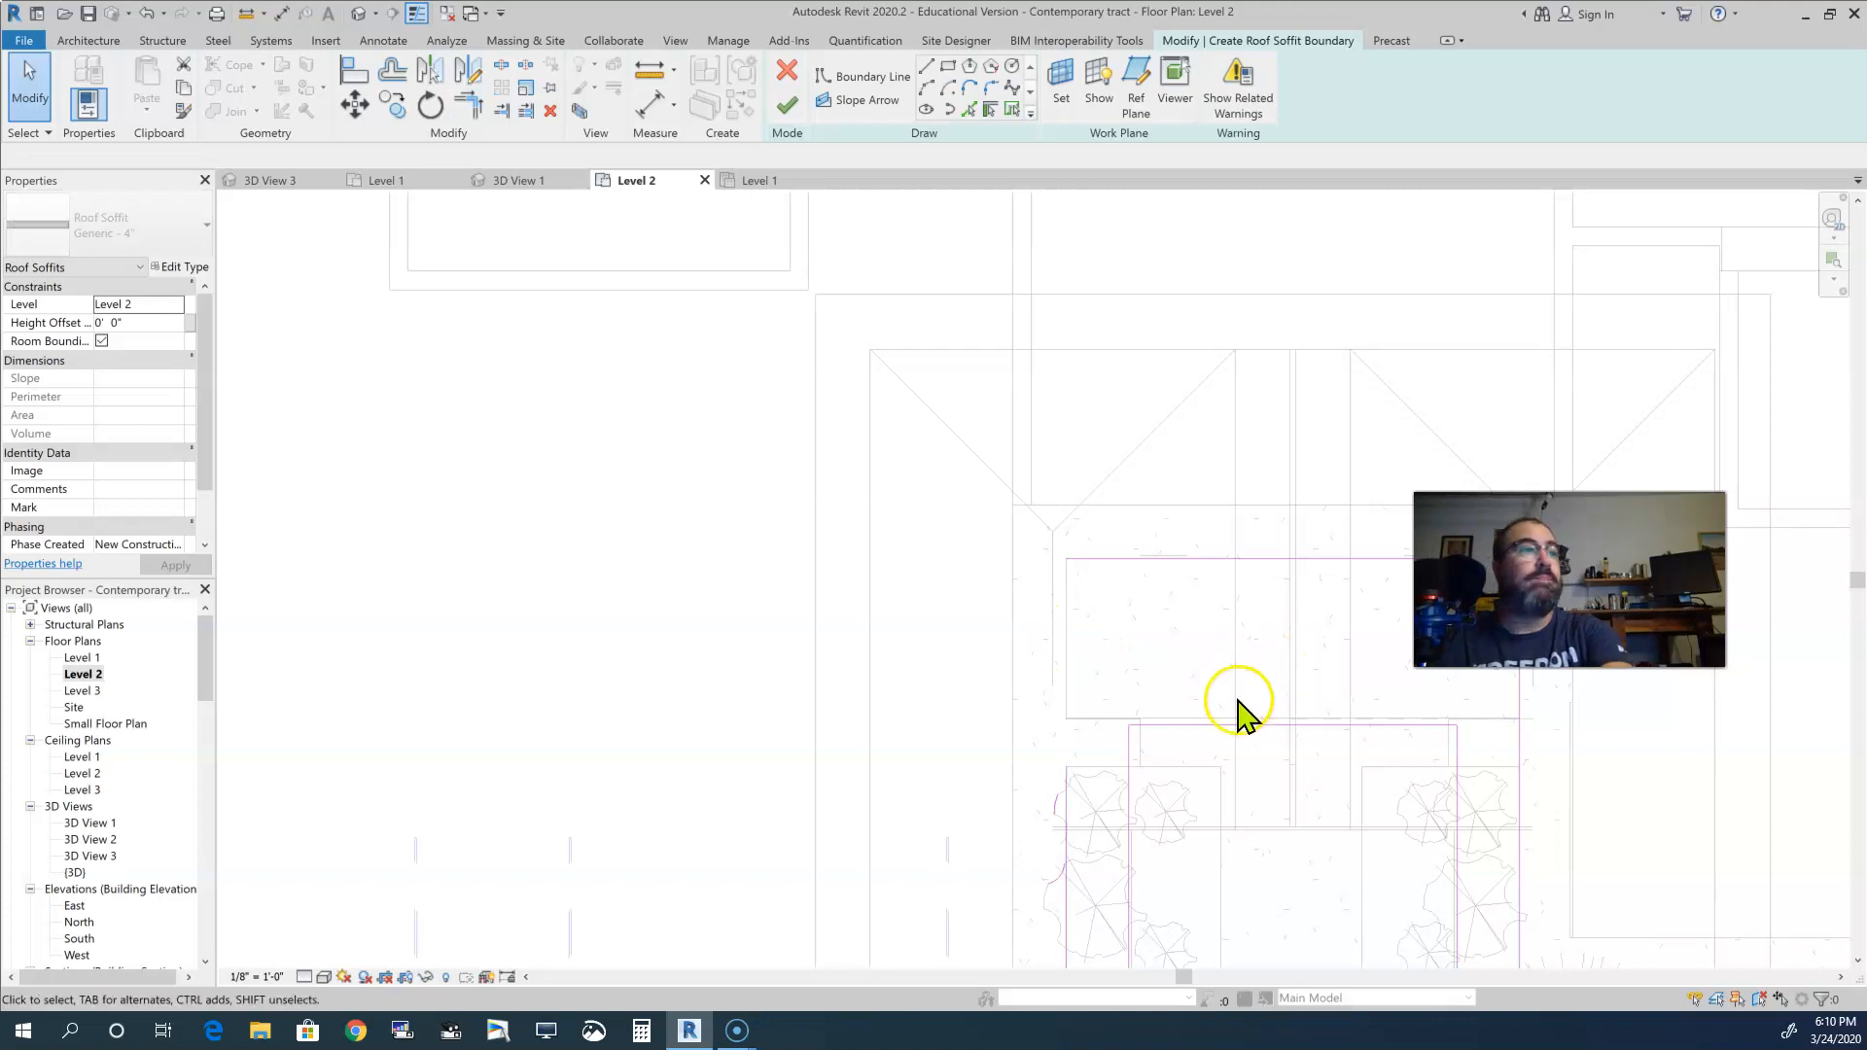
key("Escape")
scroll(1258, 742, "down", 2)
middle_click_drag(1371, 776, 1366, 670)
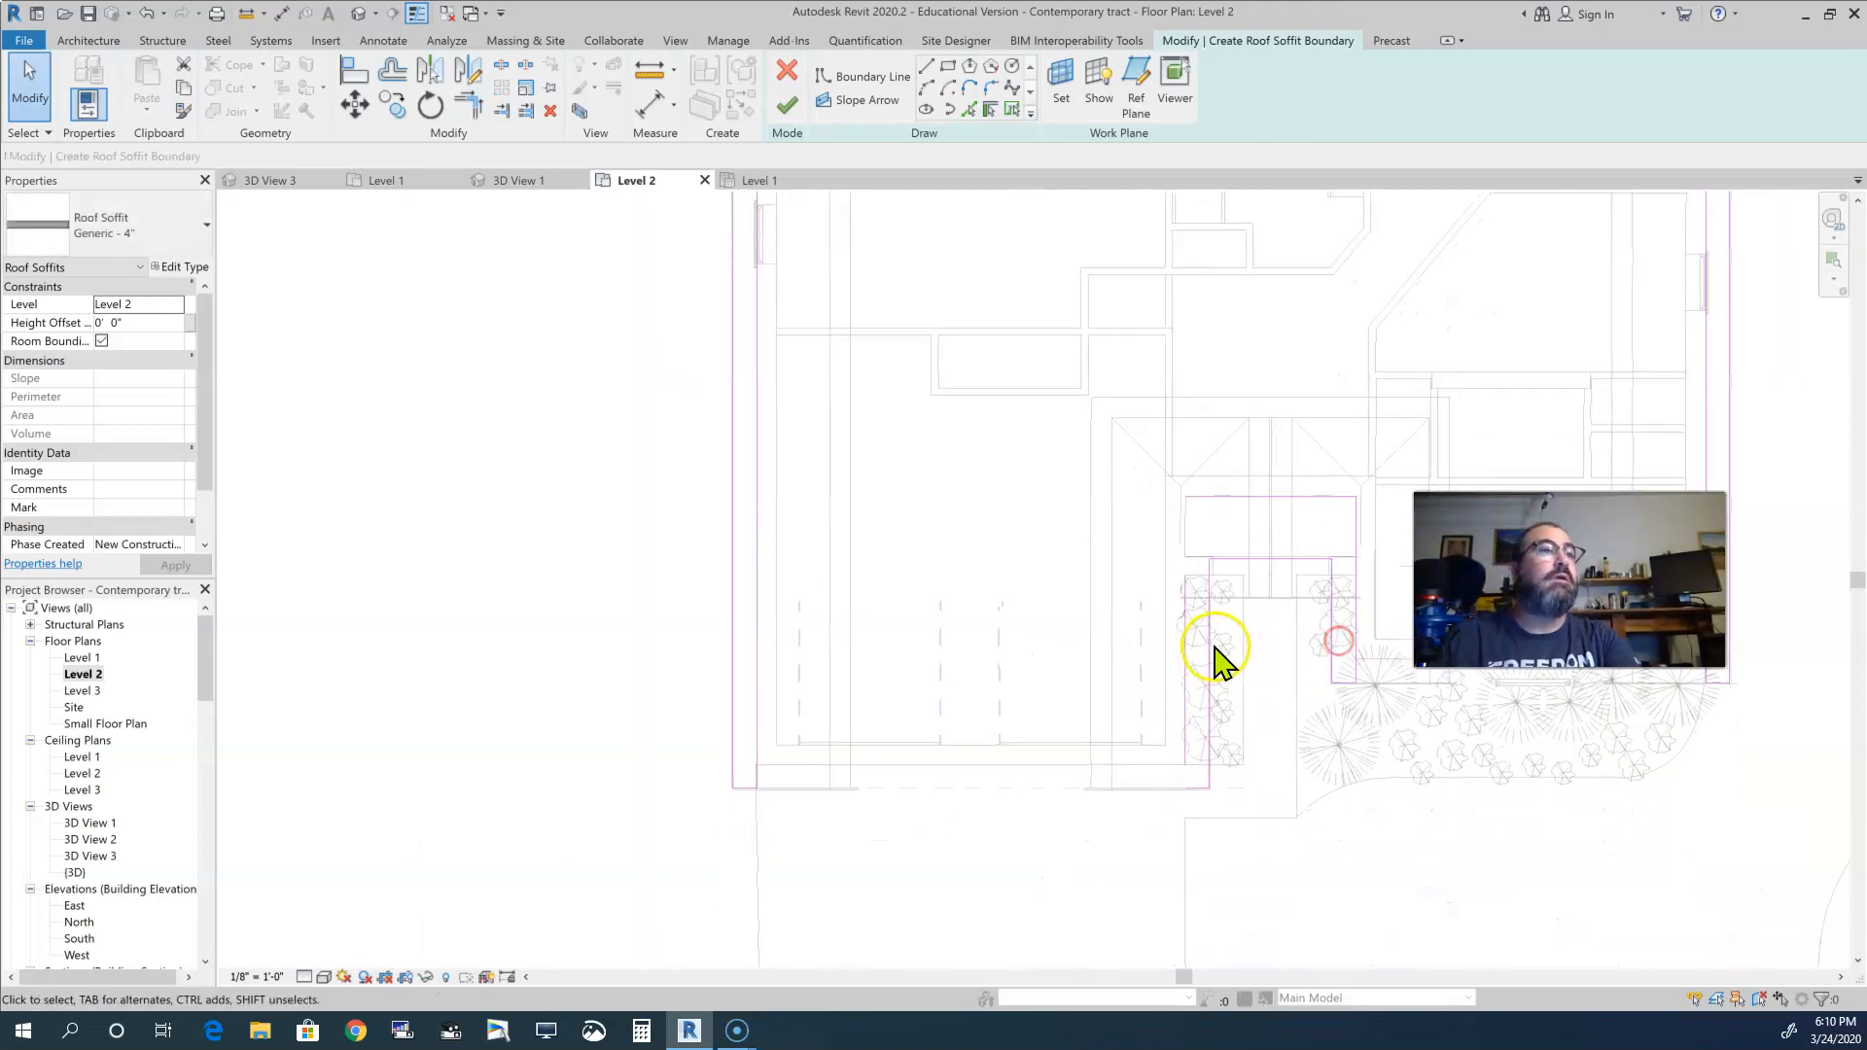
left_click(1186, 639)
left_click_drag(1186, 765, 1184, 790)
left_click_drag(1185, 575, 1186, 497)
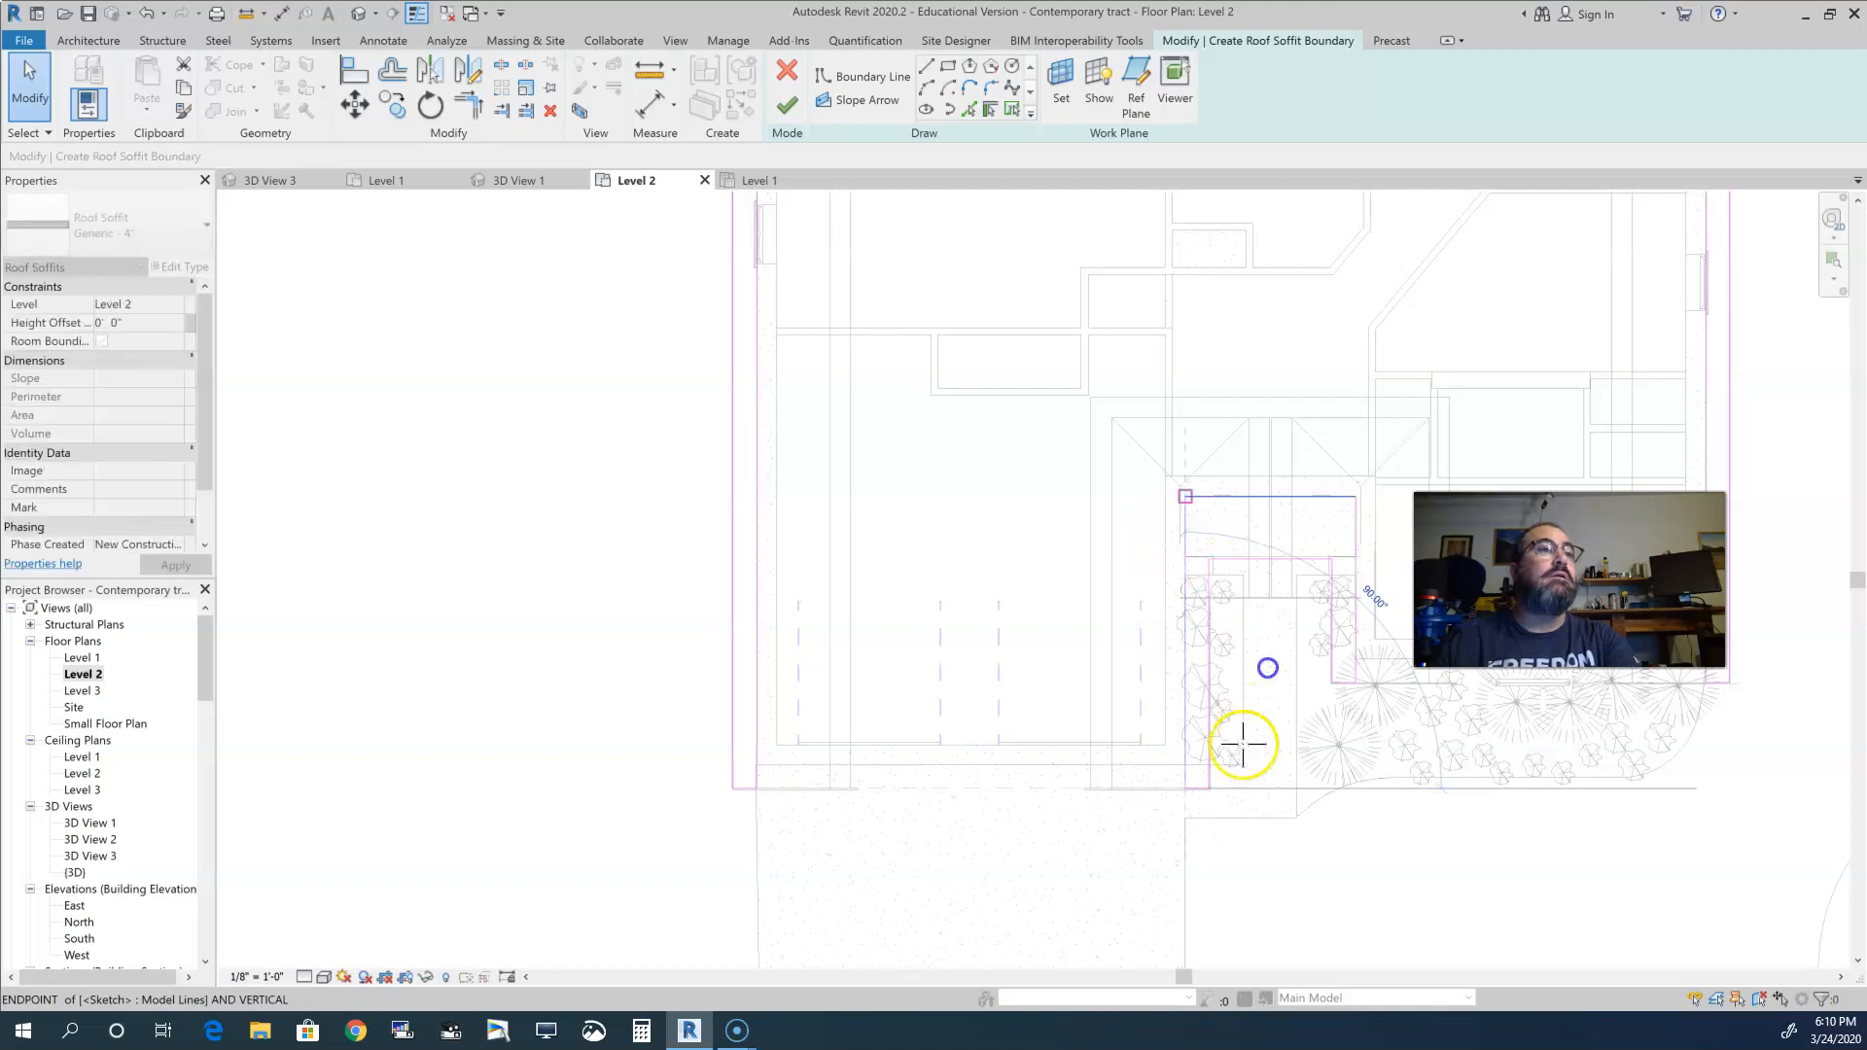
left_click(1146, 717)
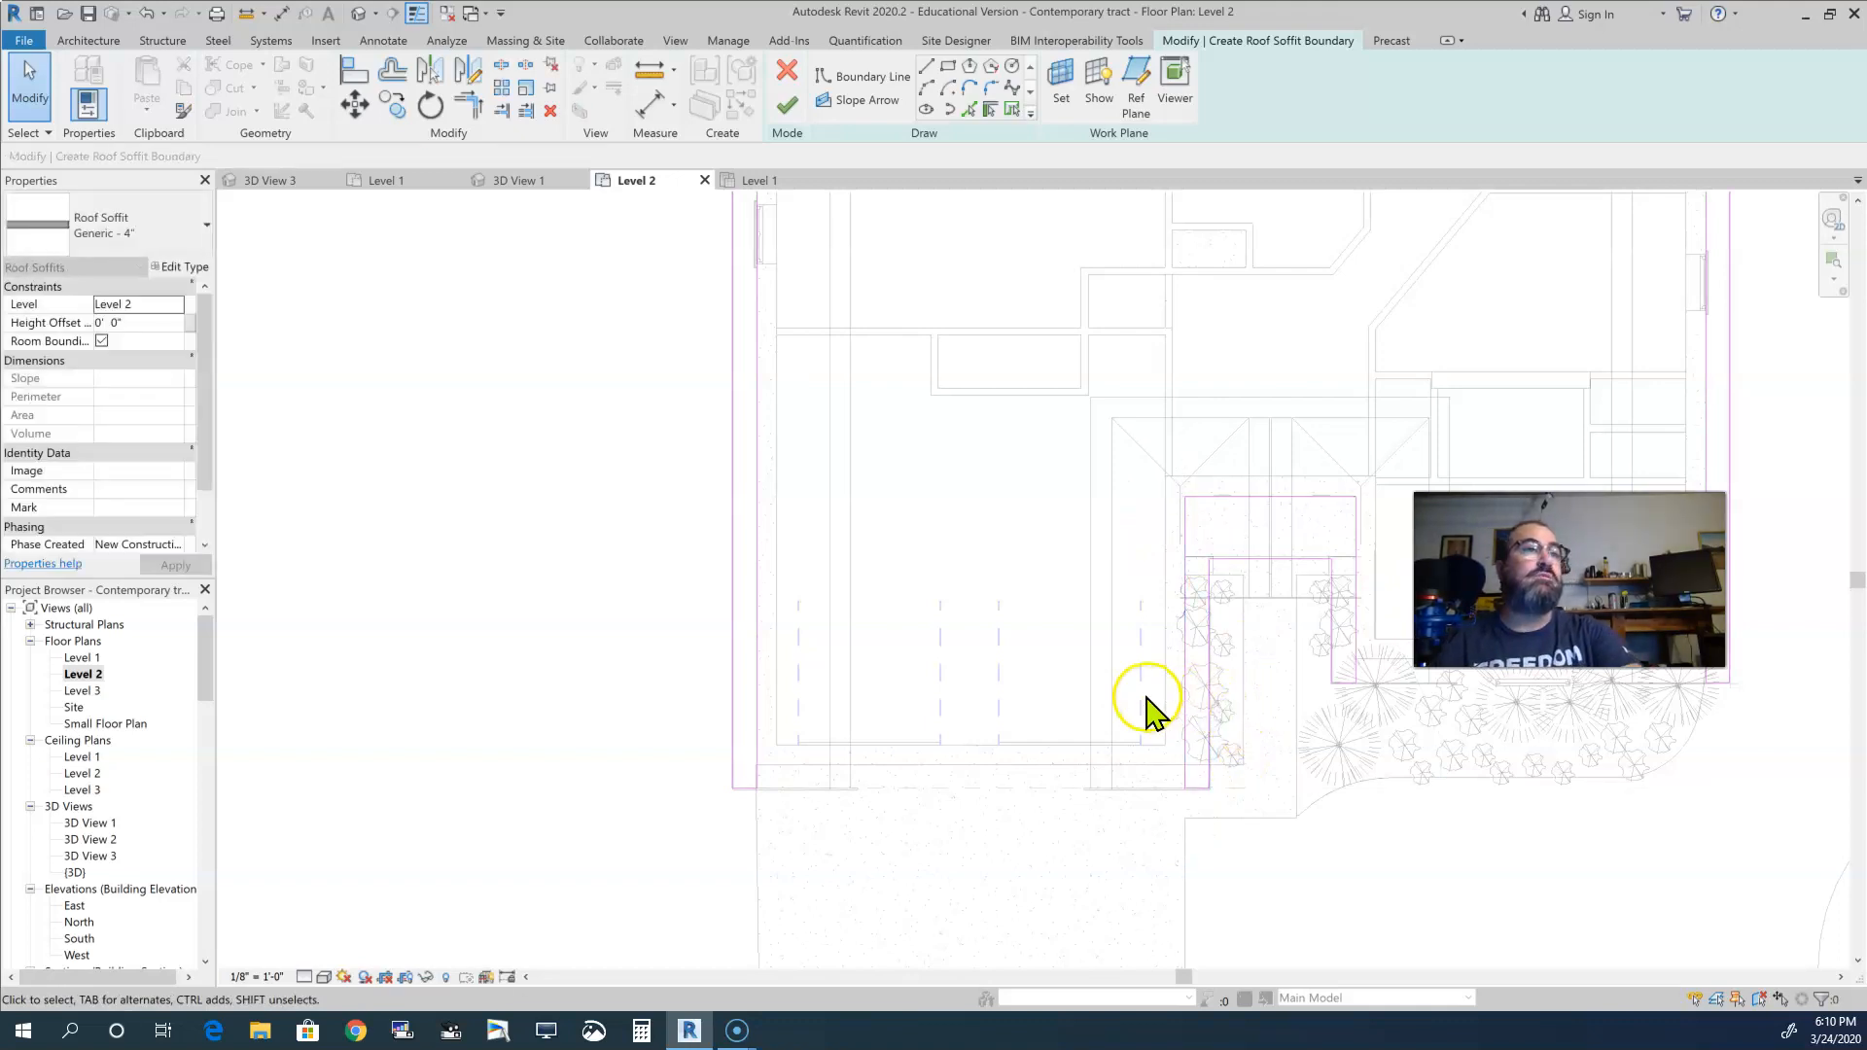
- Try again to finish the soffit sketch and inspect the flagged open lines near the shrubs on the garage side of the entry
left_click(786, 105)
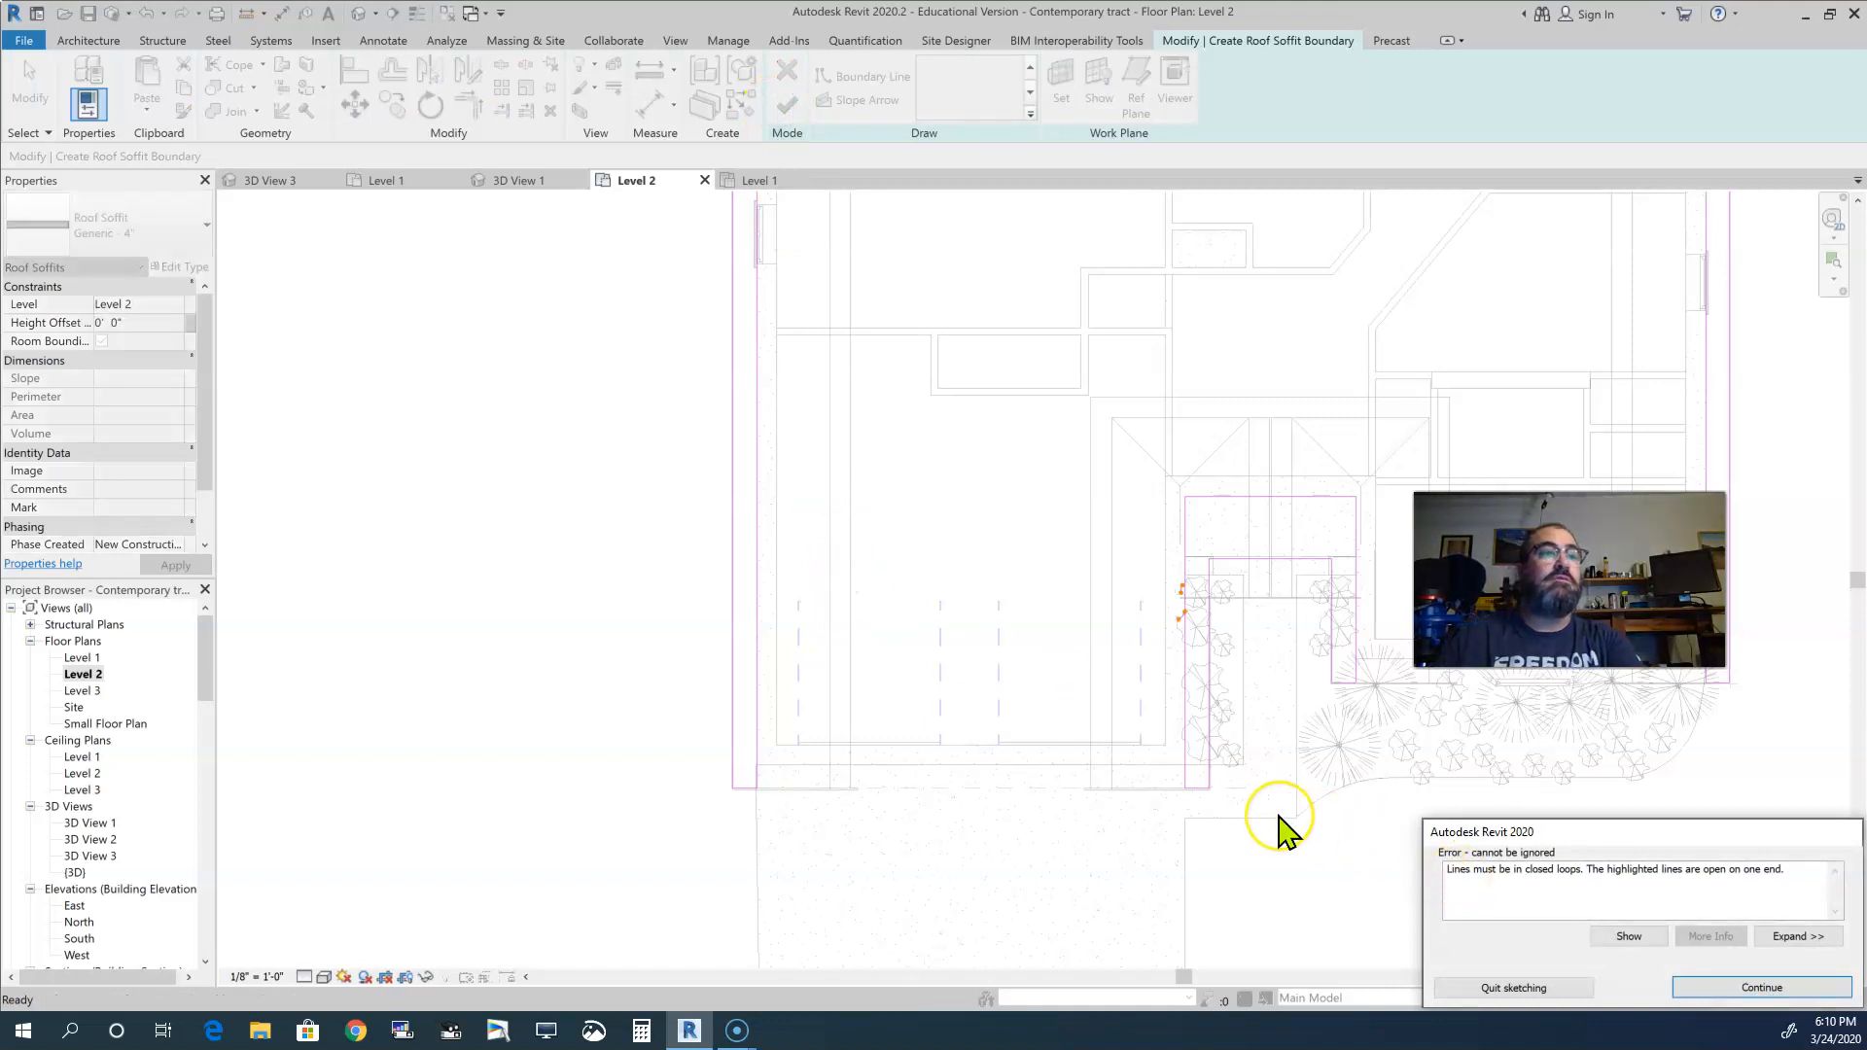
scroll(1280, 827, "down", 1)
scroll(1160, 686, "up", 1)
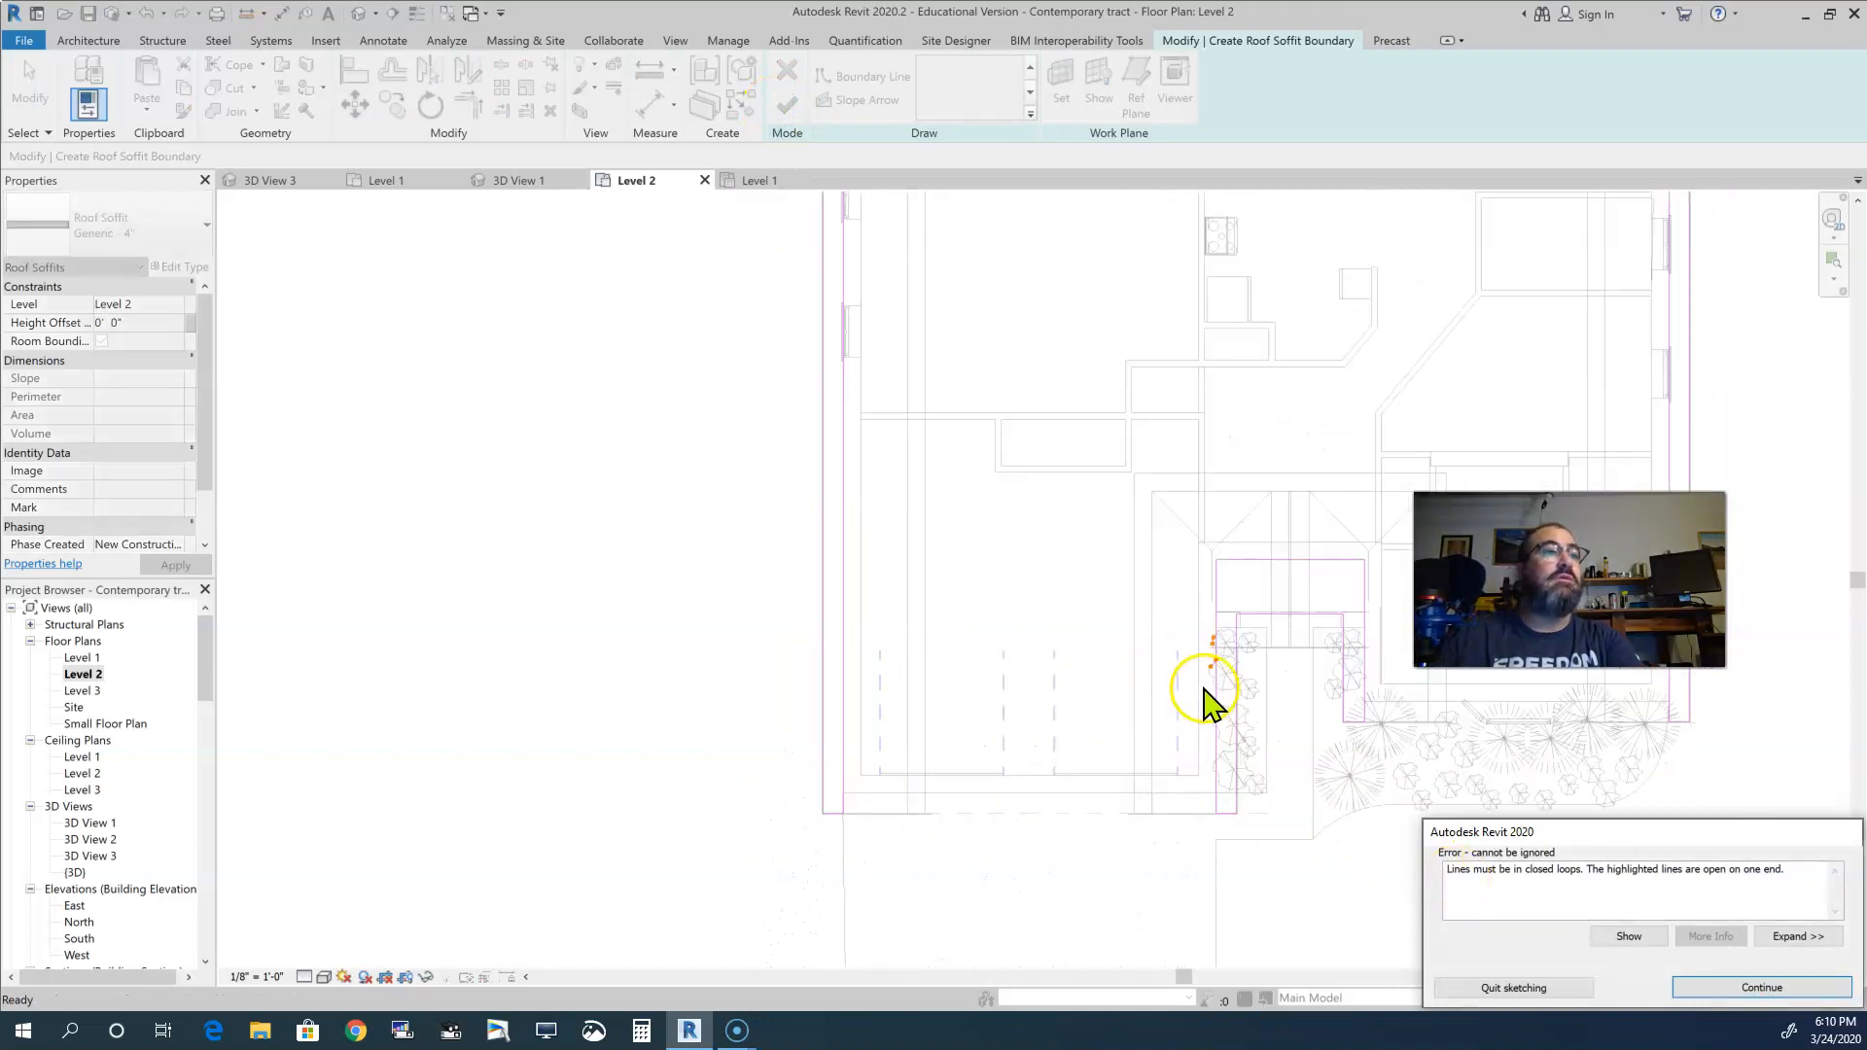
scroll(1204, 689, "up", 5)
middle_click_drag(1250, 671, 982, 670)
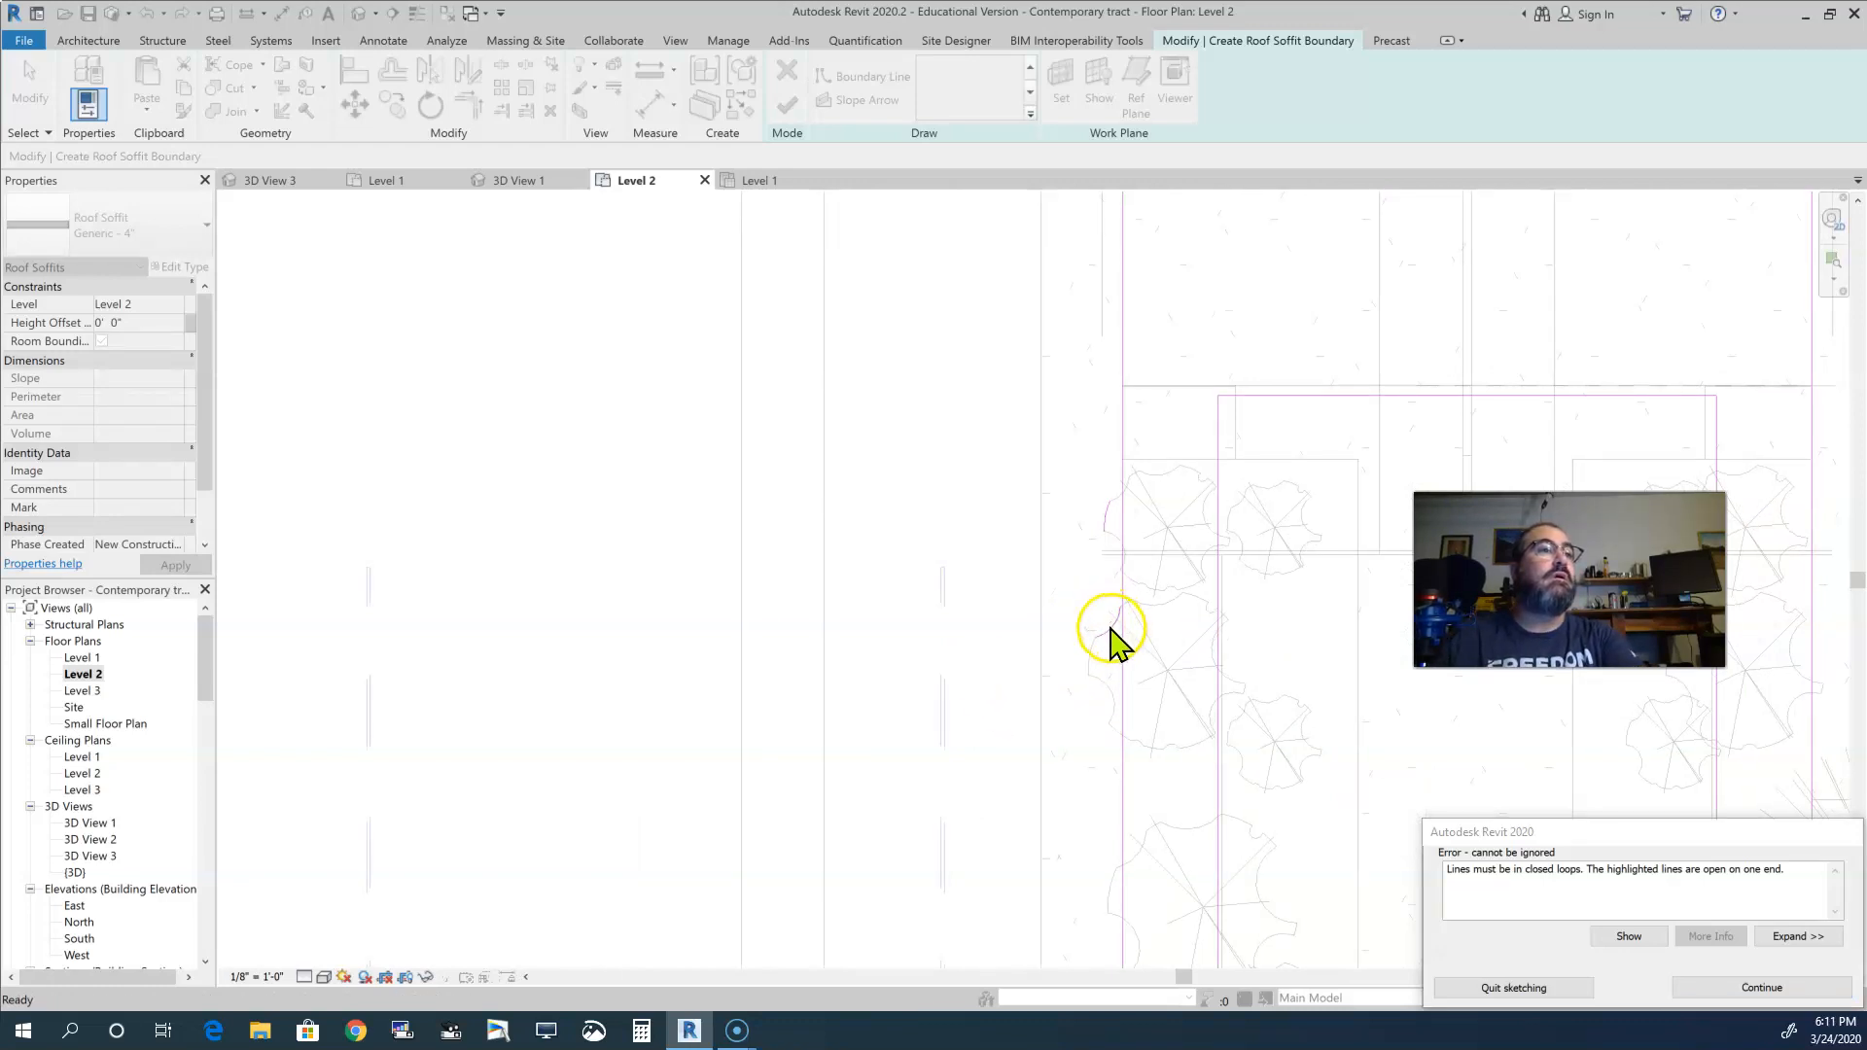
left_click(1756, 988)
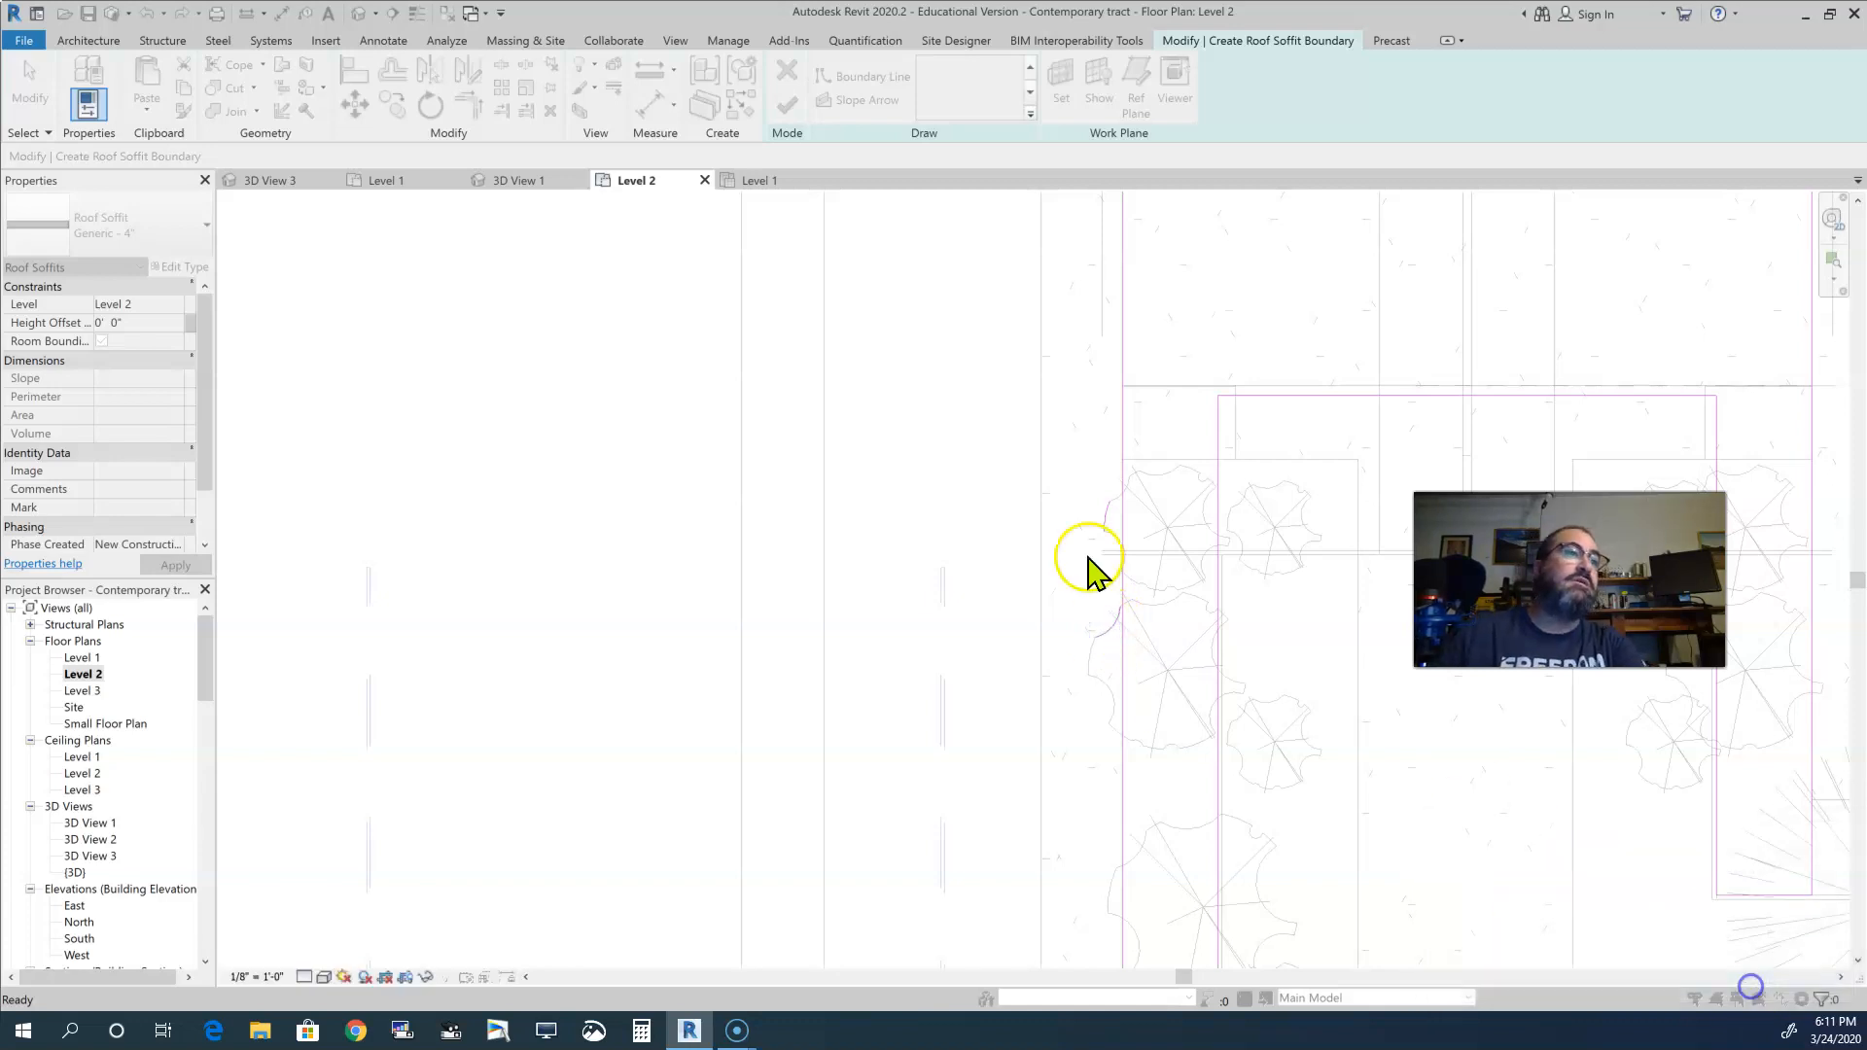
- Delete the stray arc lines traced from the shrubs beside the entry and finish the roof soffit sketch
left_click(1110, 631)
key("Delete")
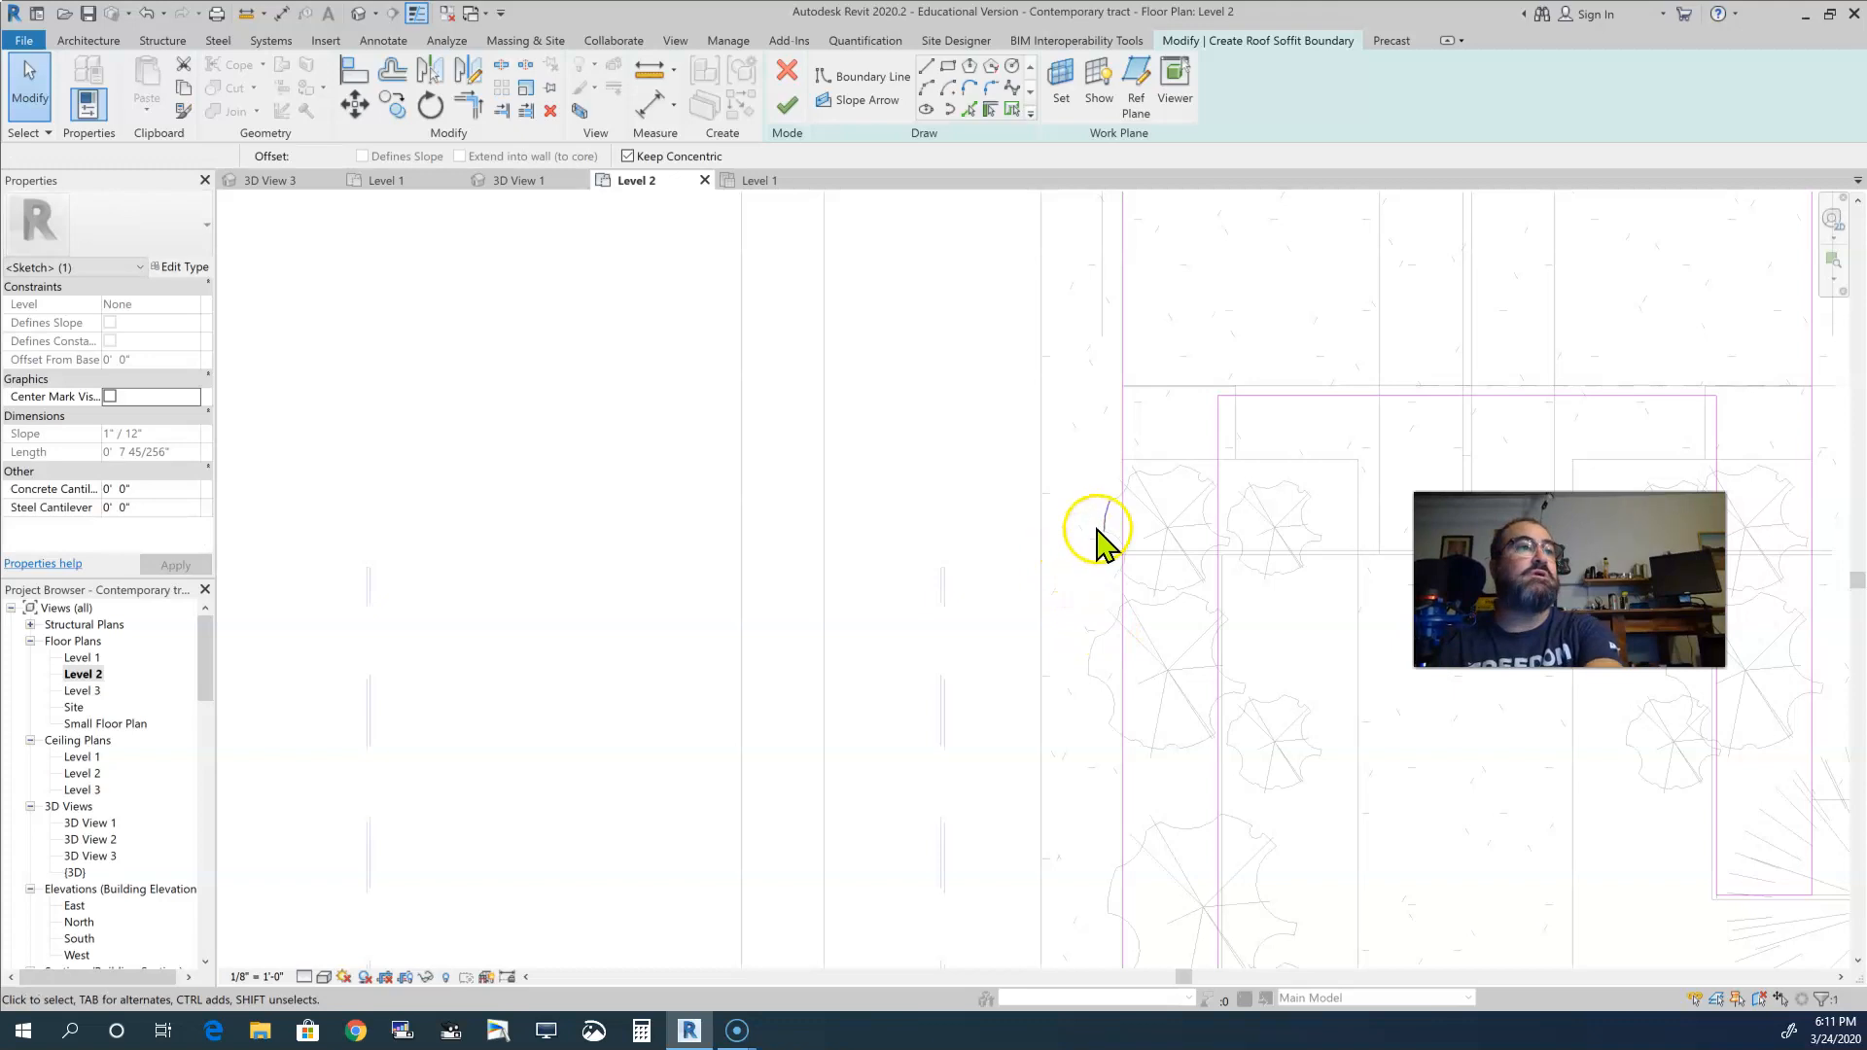
scroll(1060, 642, "down", 5)
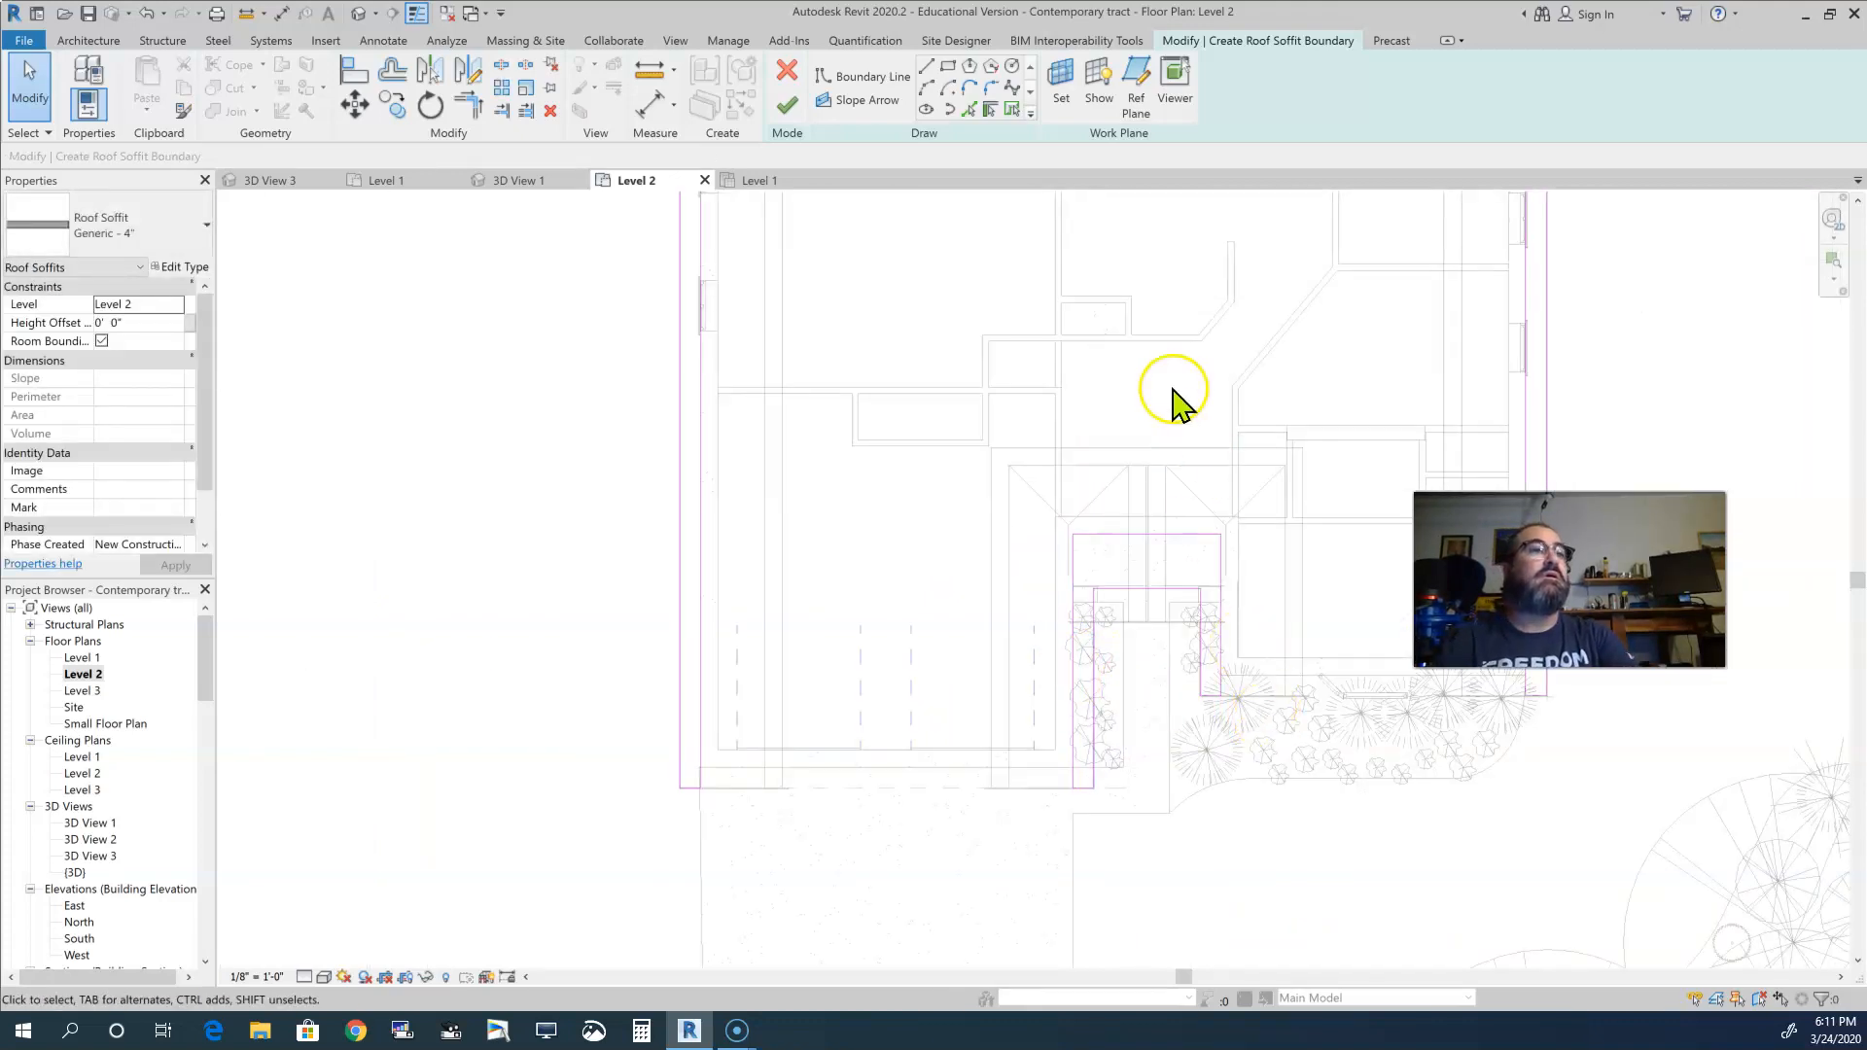
left_click(789, 105)
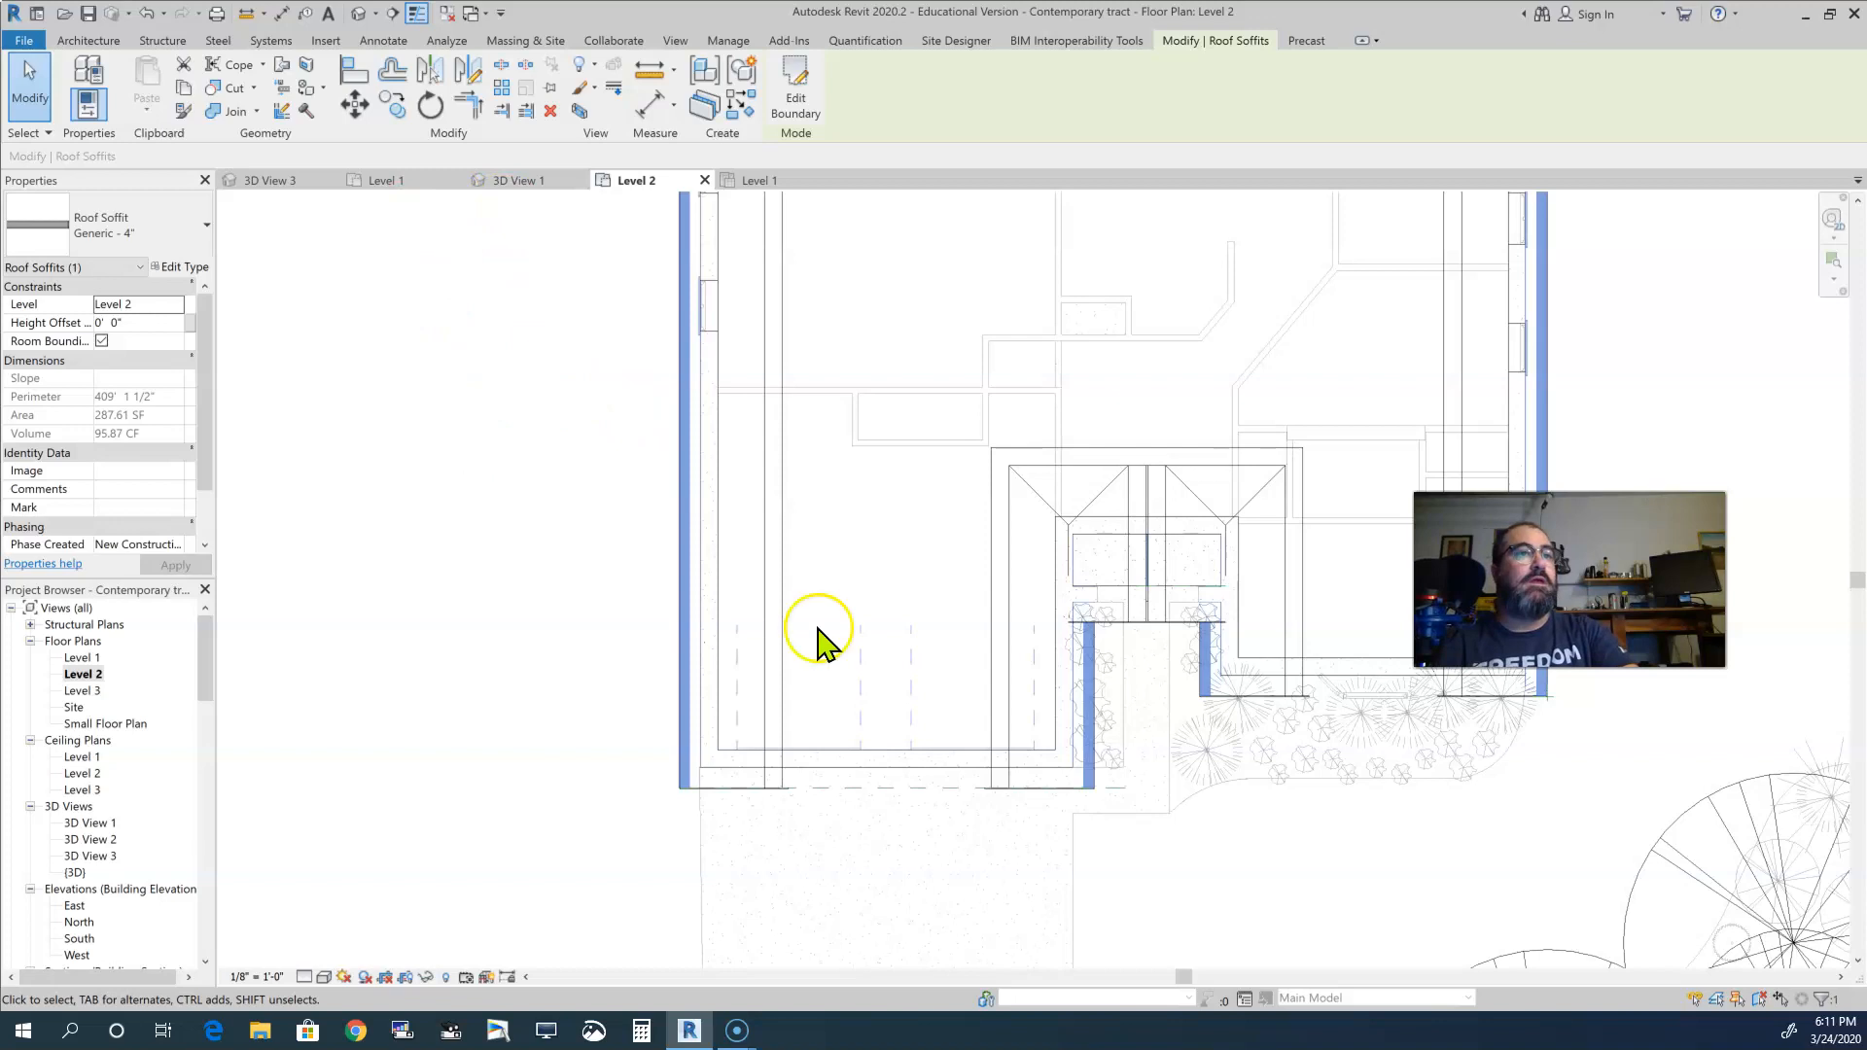
- Open 3D View 1 and orient it to the front to check the soffit's position on the house
scroll(846, 652, "down", 2)
scroll(844, 649, "down", 3)
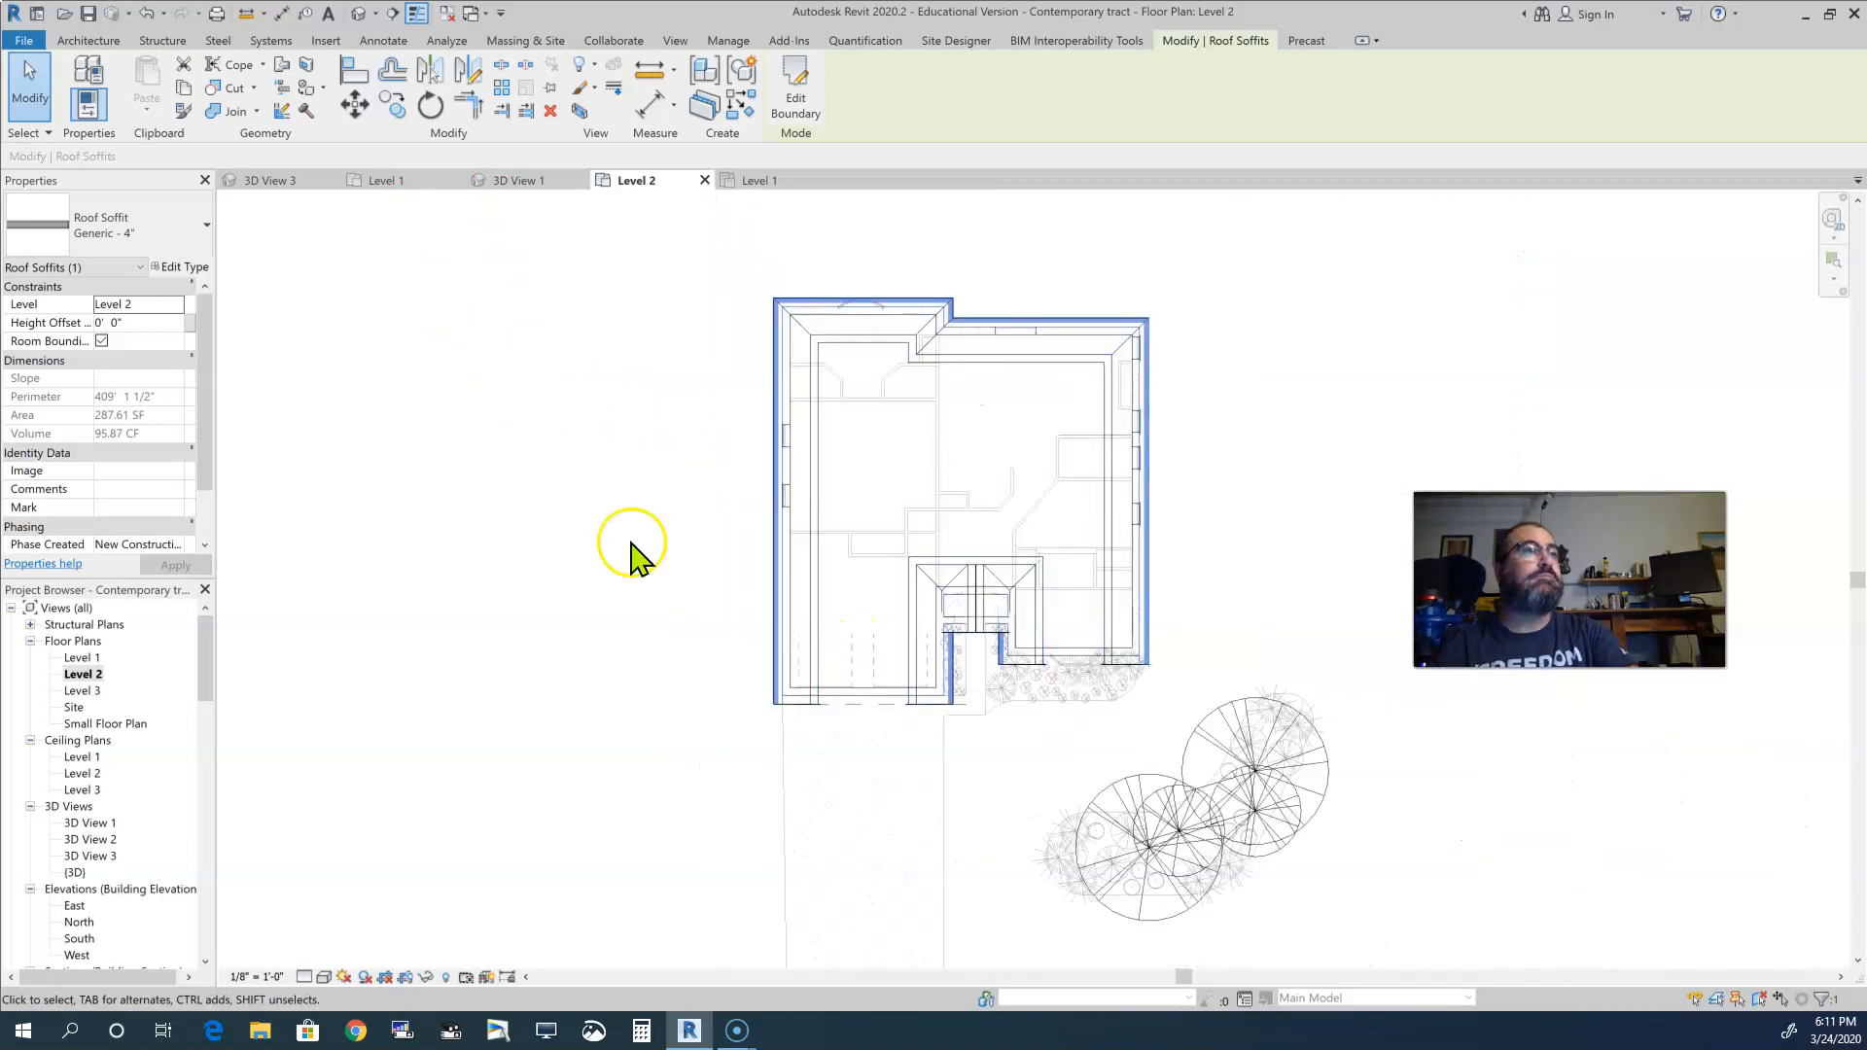
double_click(96, 824)
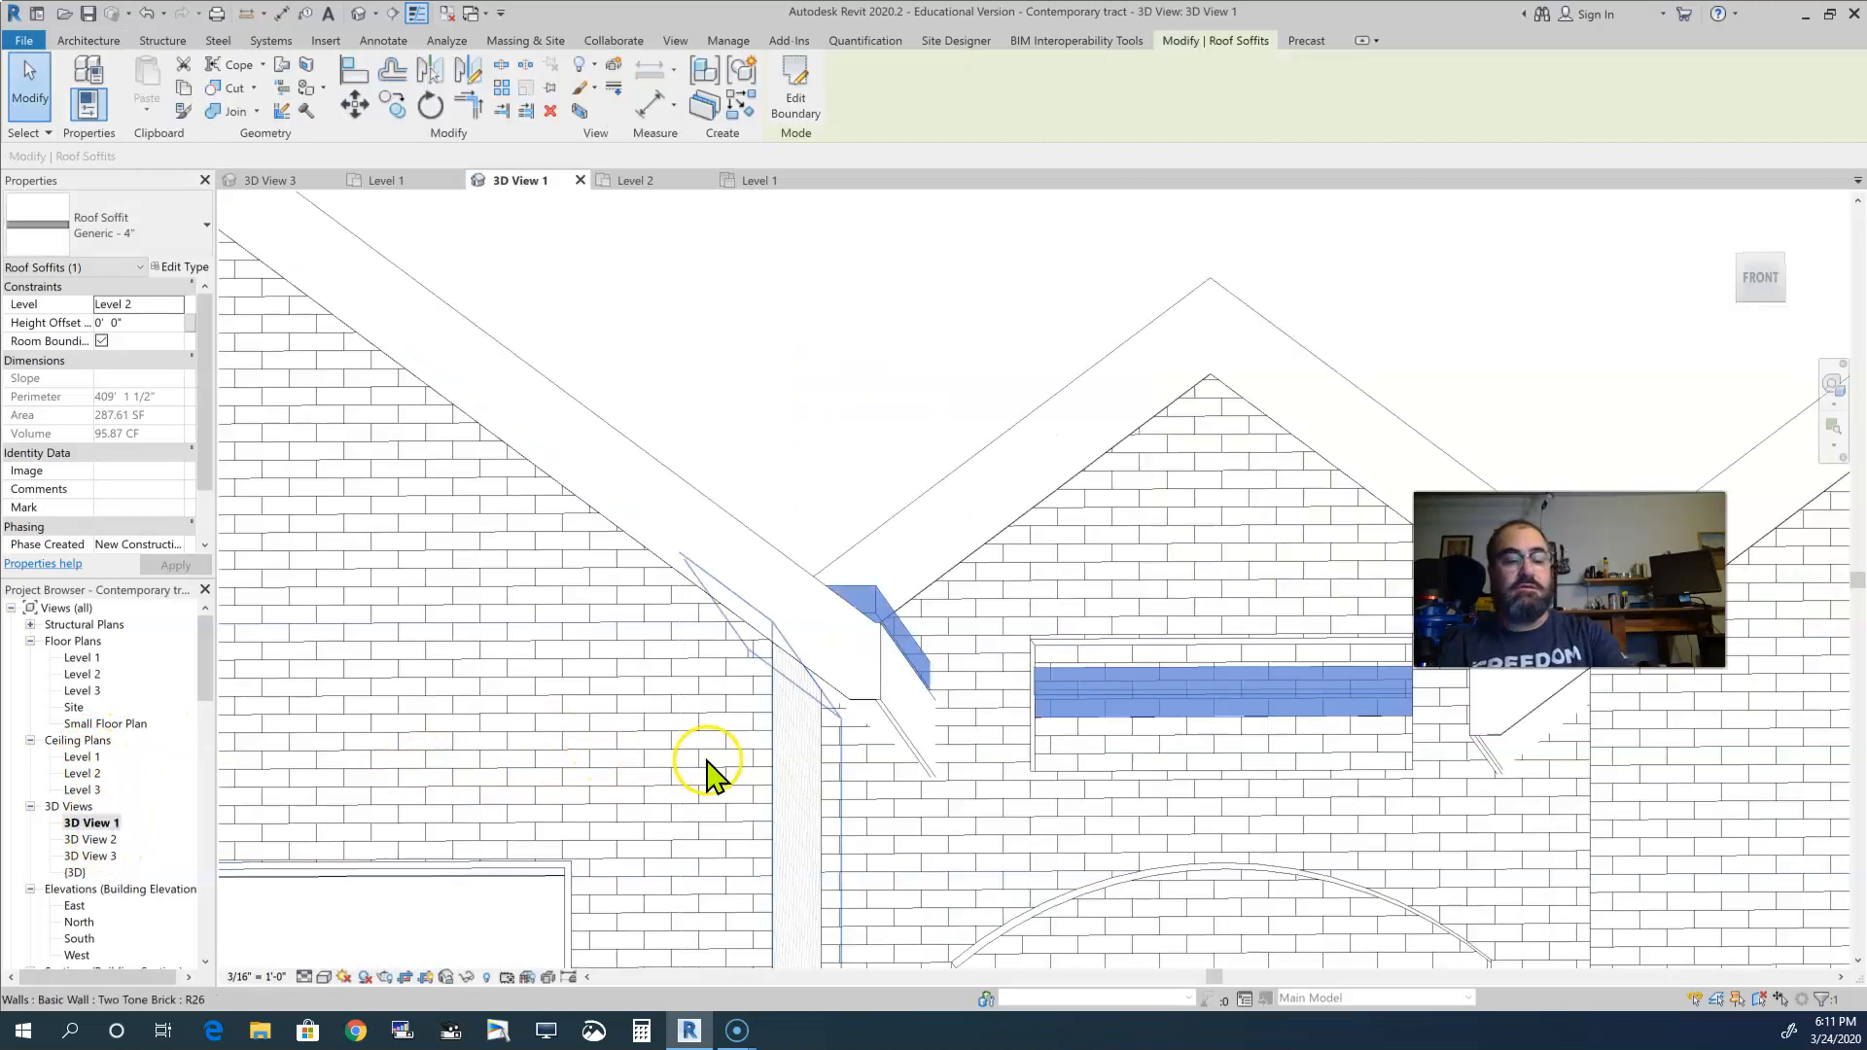
left_click(1762, 280)
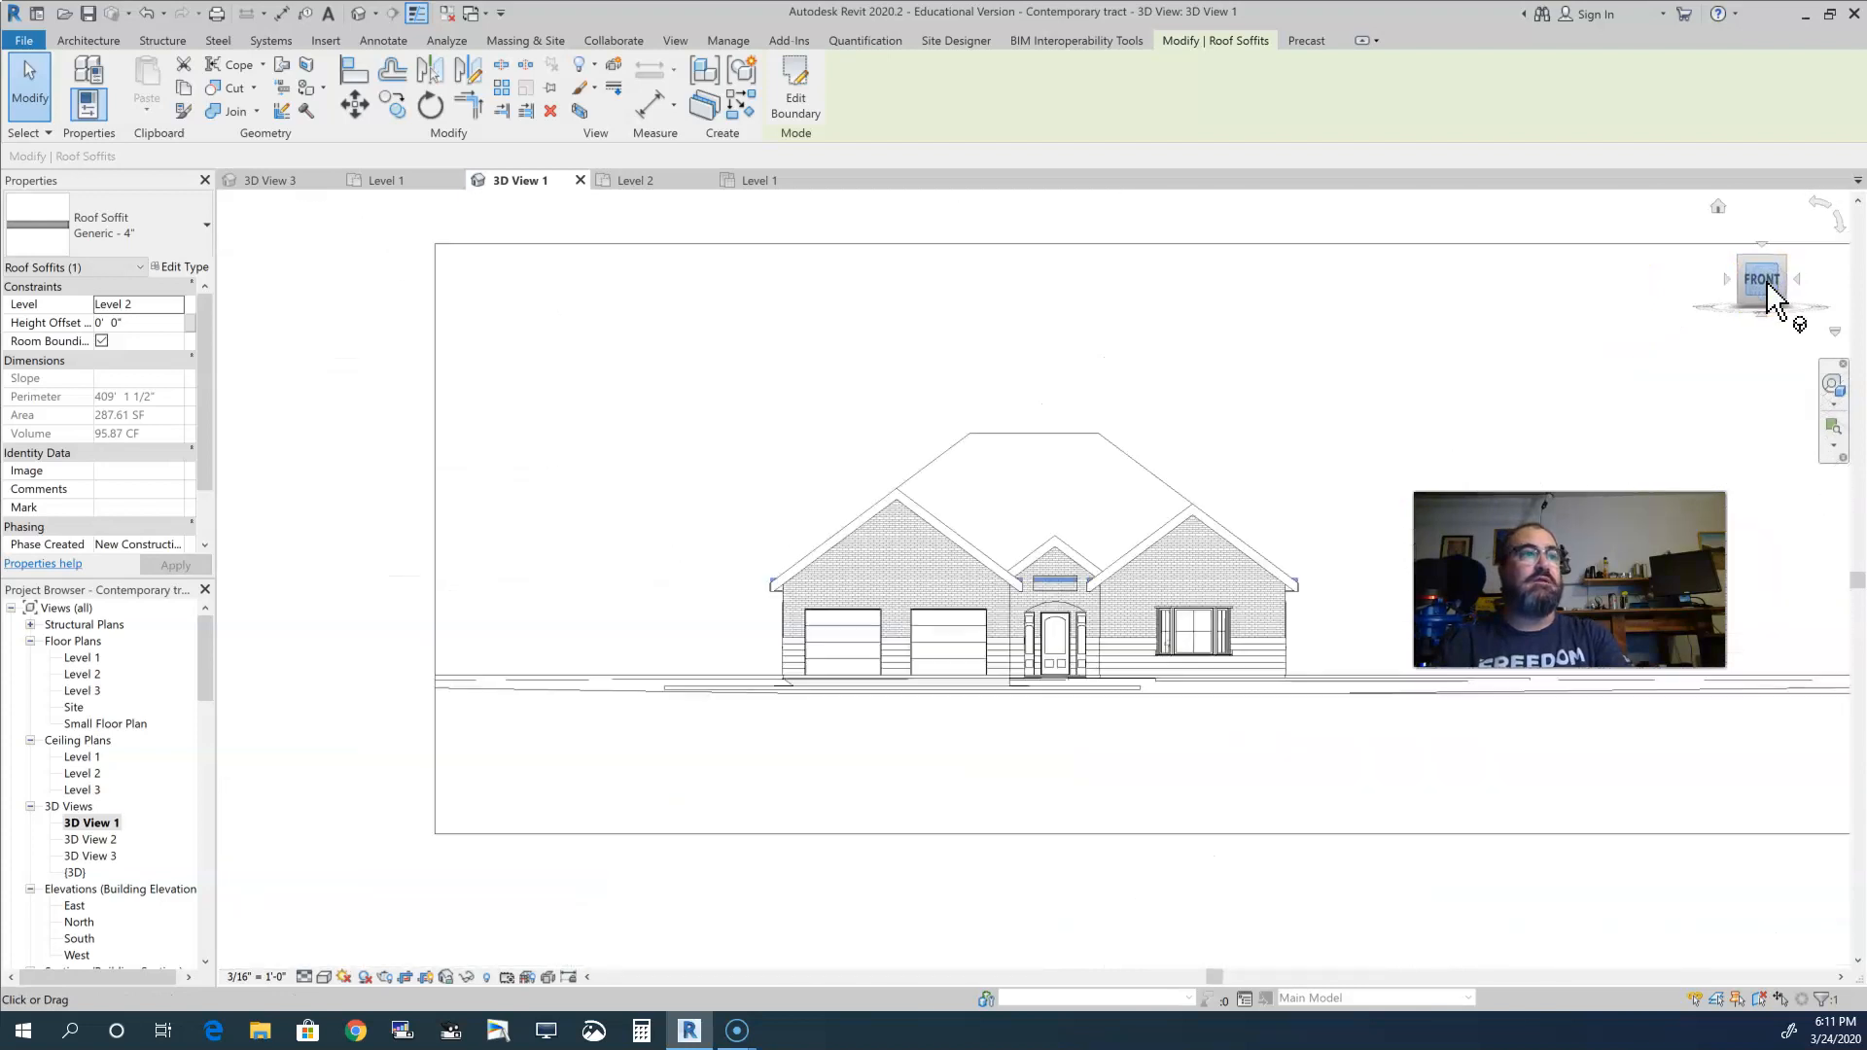
- Nudge the selected roof soffit down behind the garage eave to a height offset of -0' 11" from Level 2
scroll(1089, 598, "up", 2)
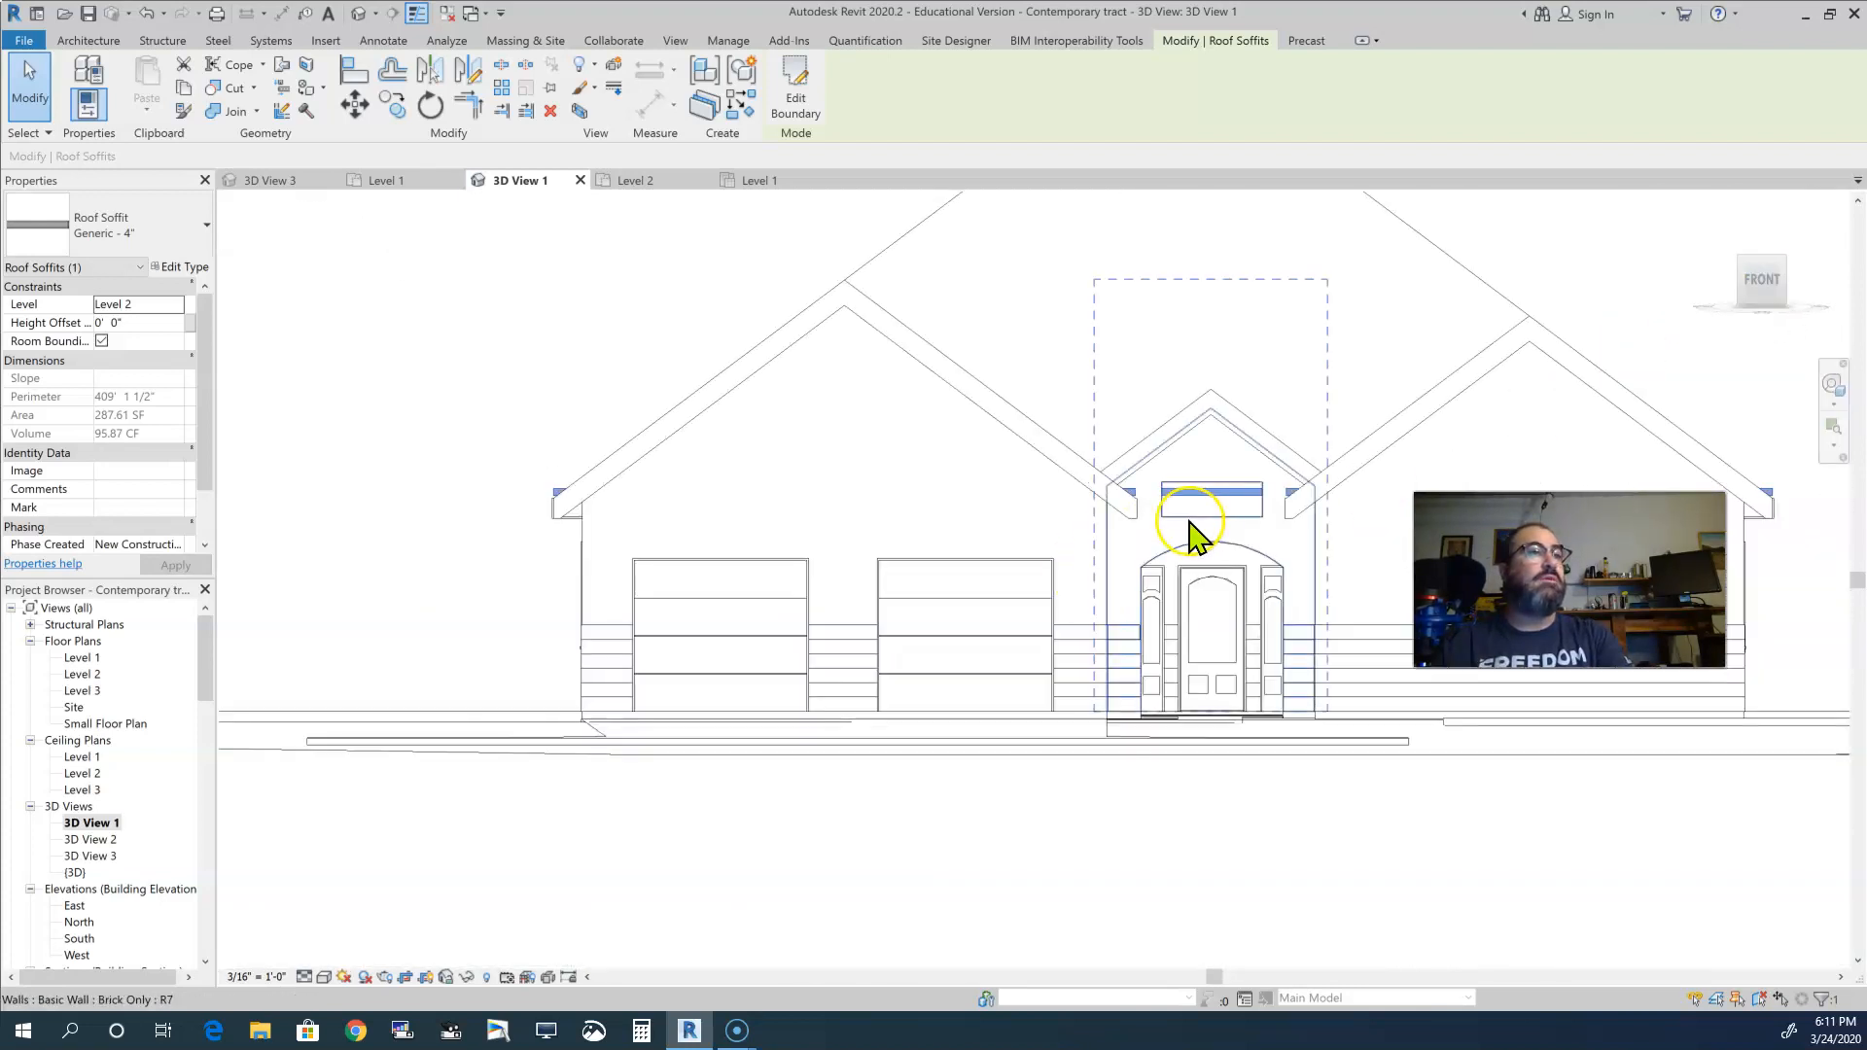
scroll(1216, 505, "up", 2)
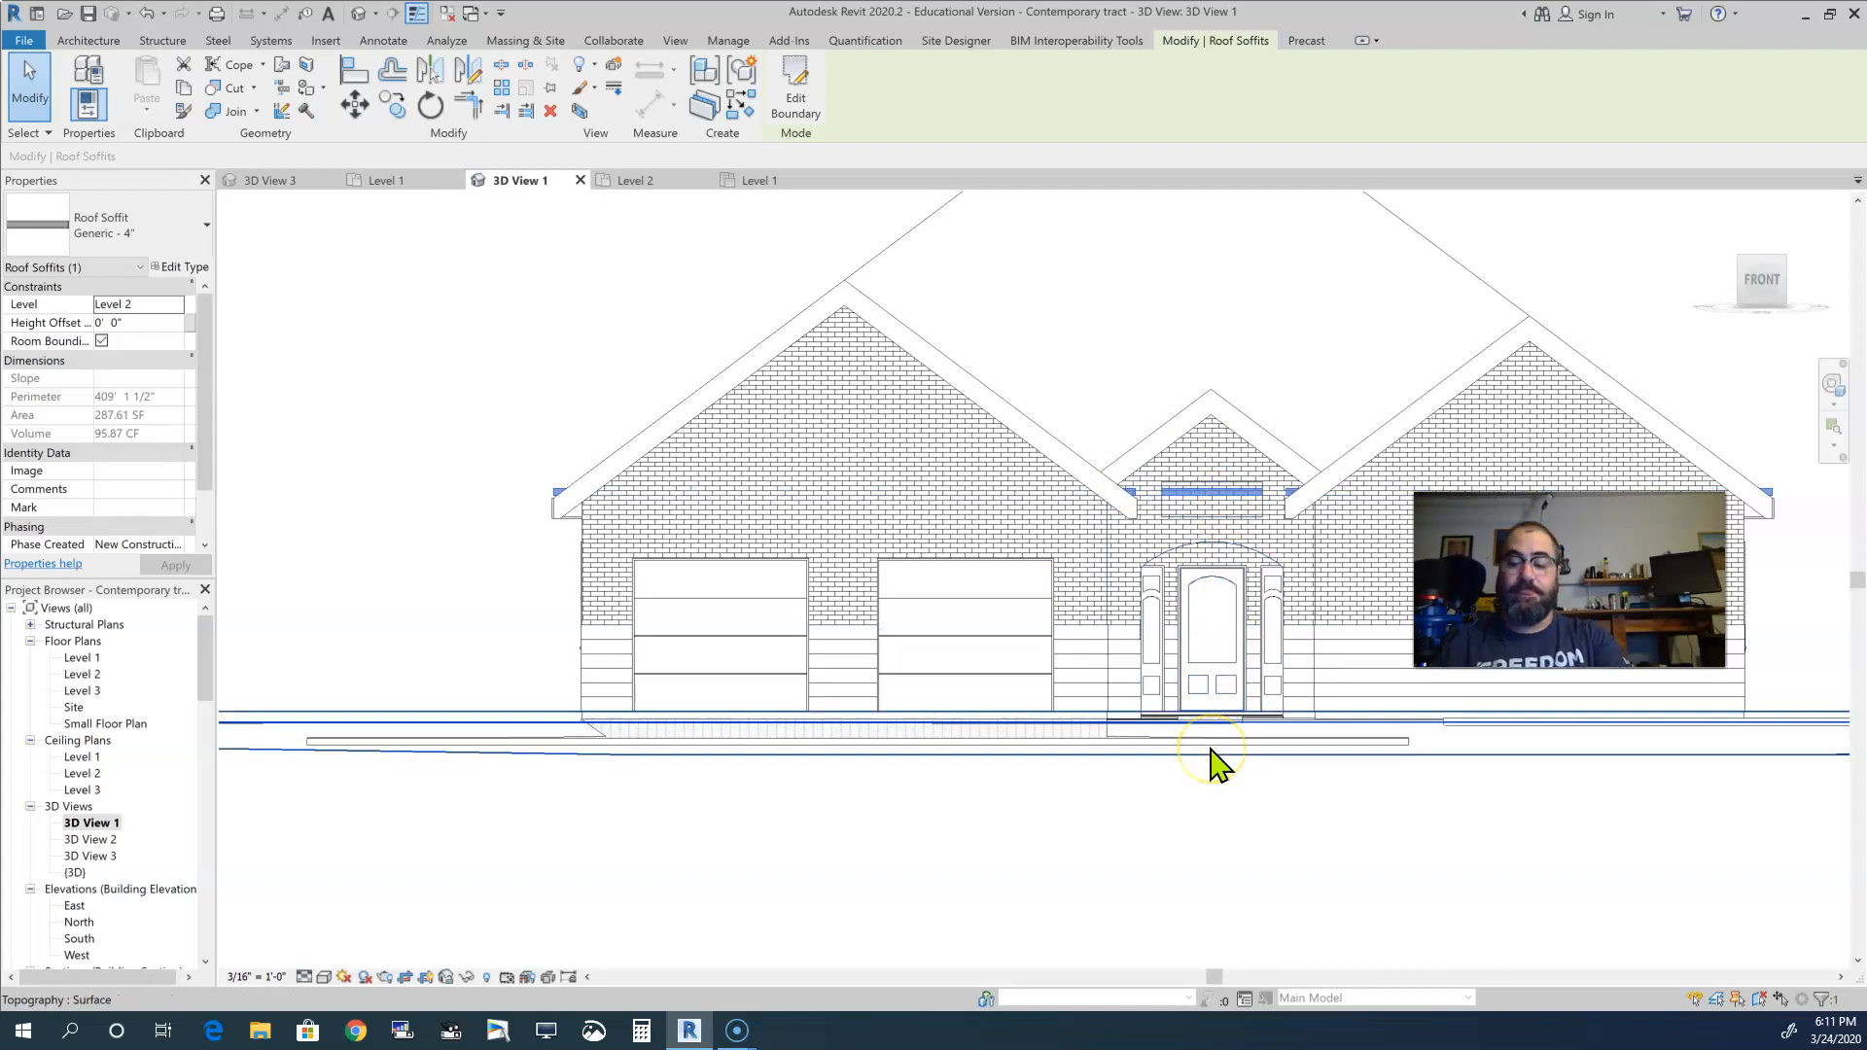
key("Down")
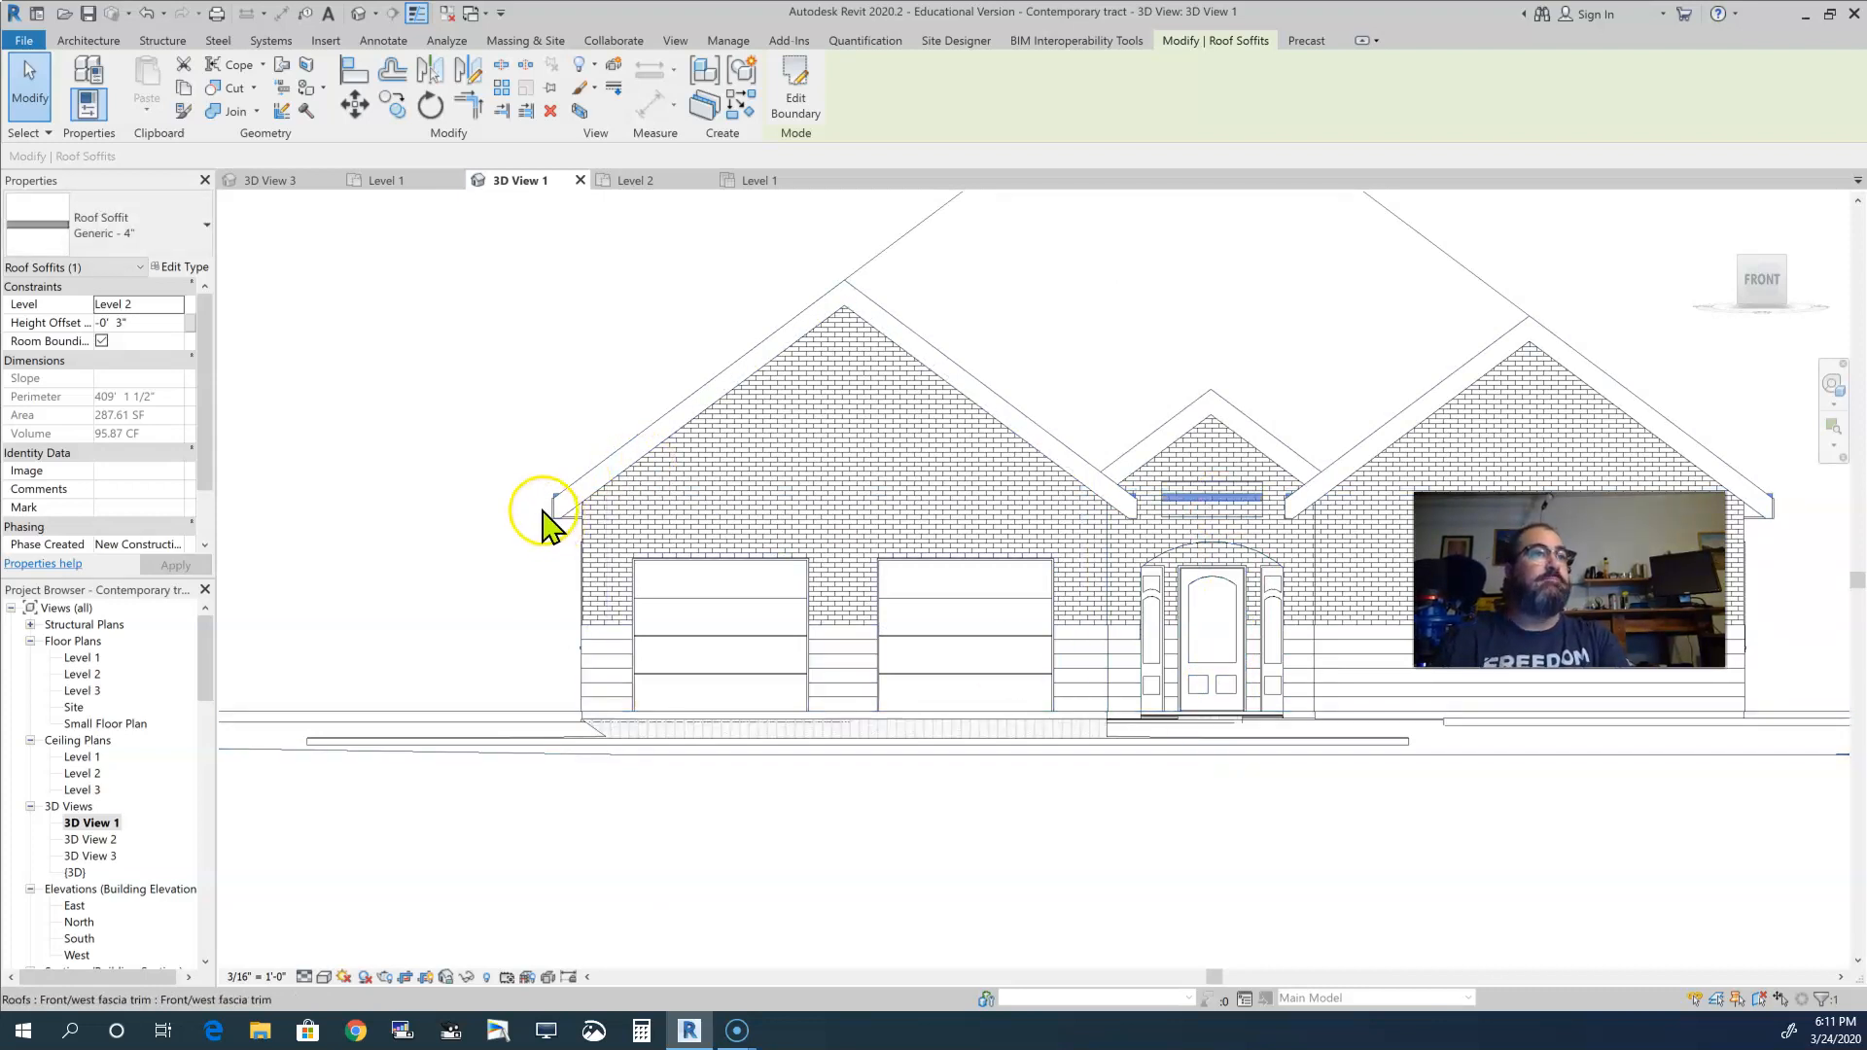
scroll(525, 535, "up", 3)
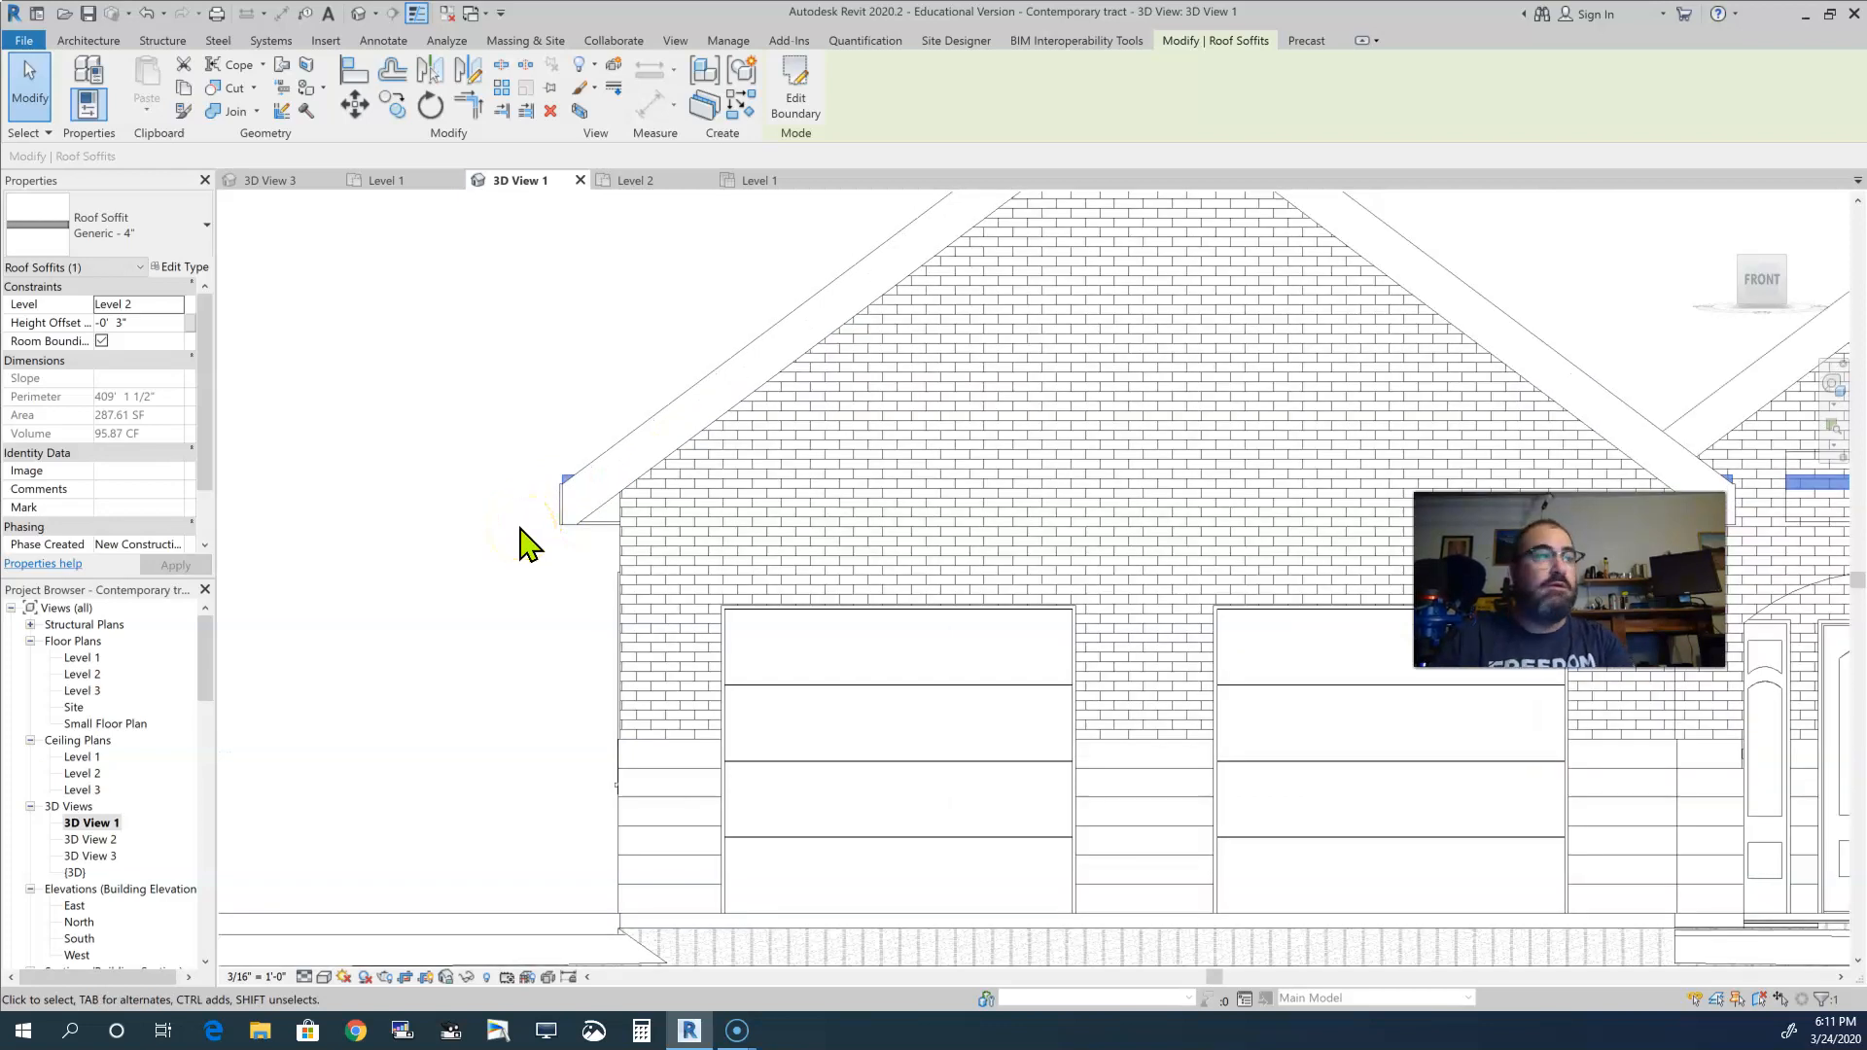
key("Down")
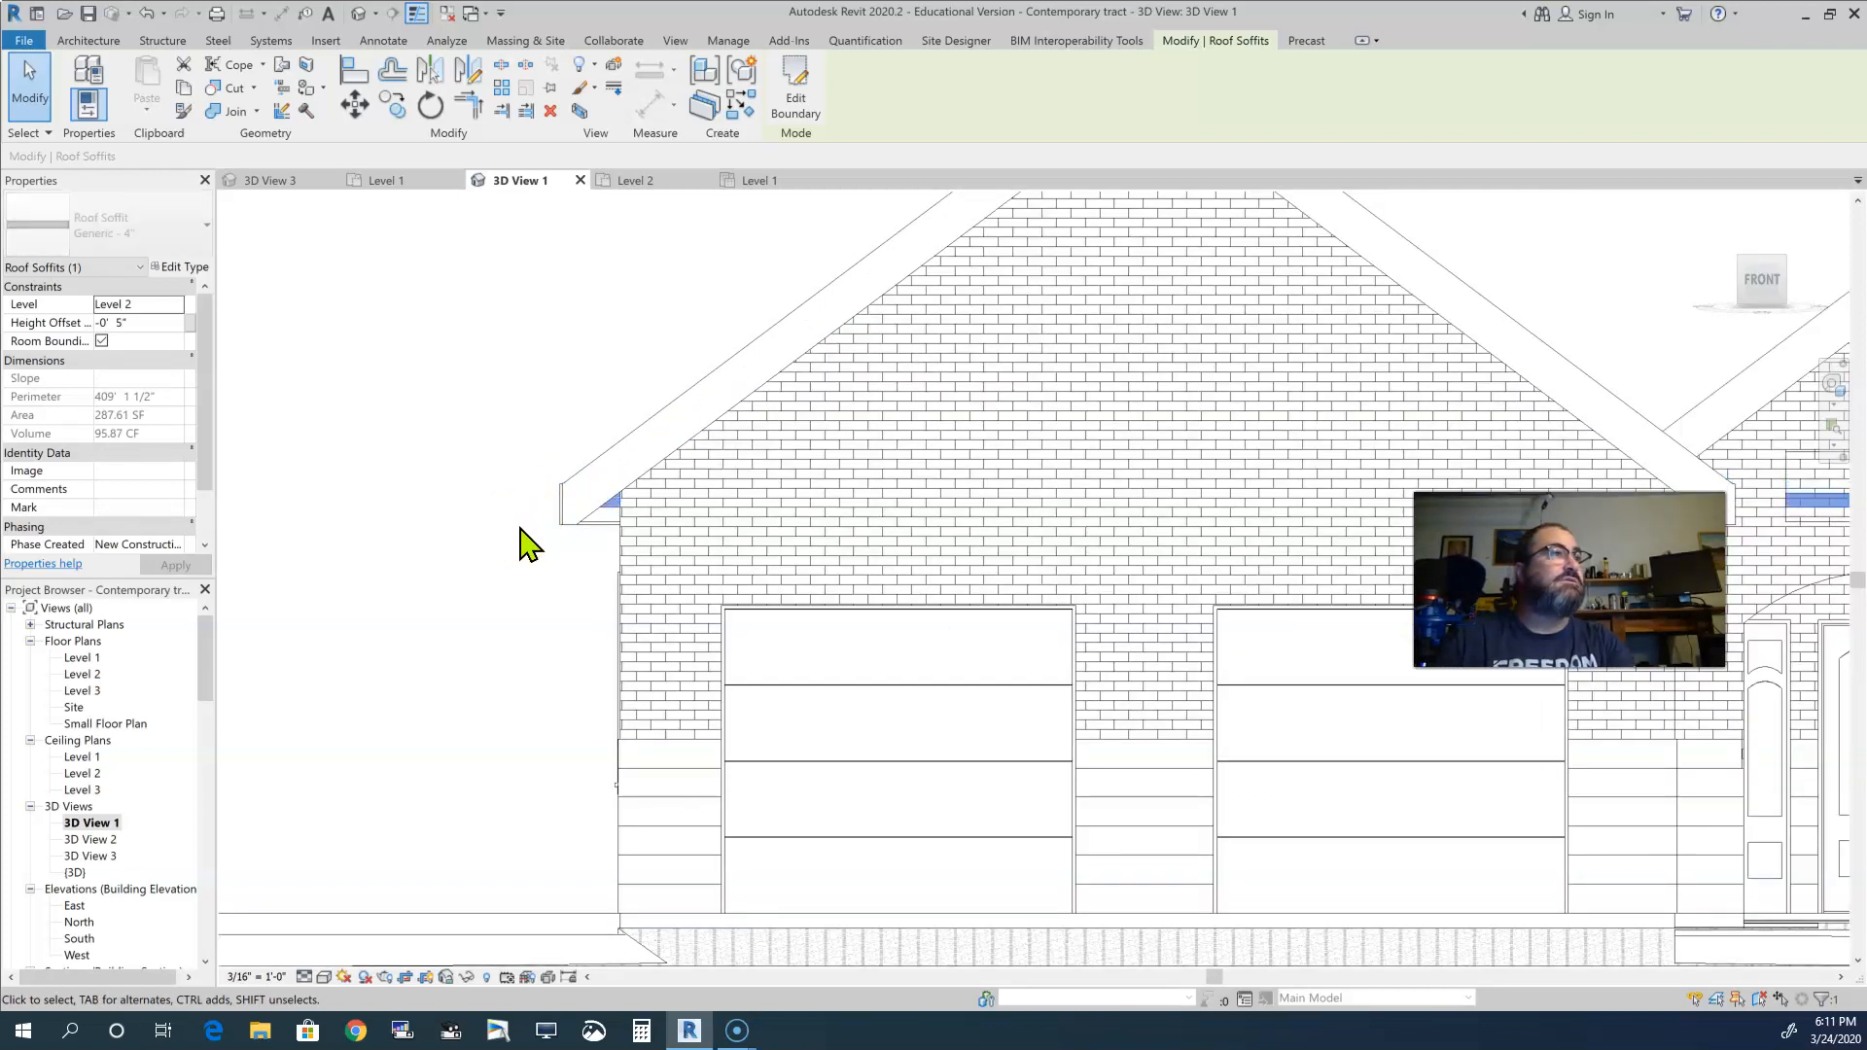
key("Down")
key("Down")
key("Down")
key("Down")
key("Down")
key("Down")
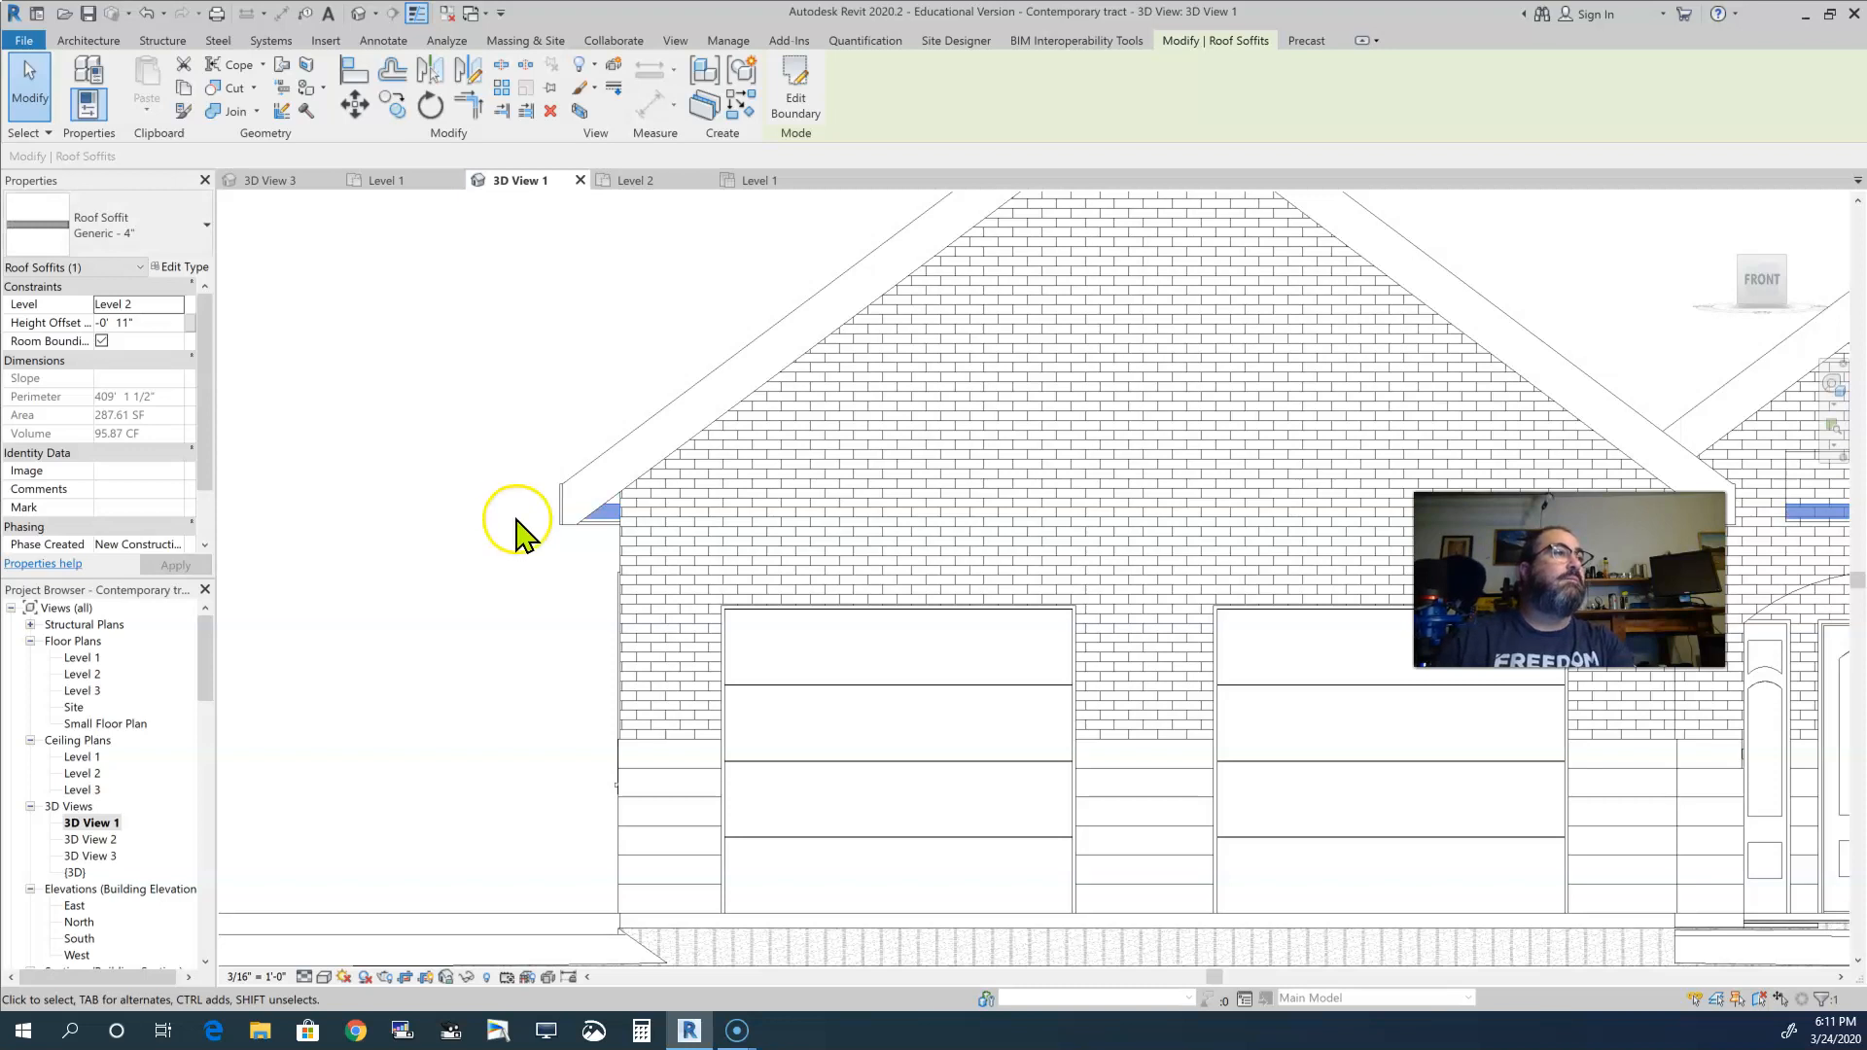
- Fine-tune the soffit downward toward the fascia's bottom edge, to a height offset of -1' 0 3/8"
scroll(597, 522, "up", 6)
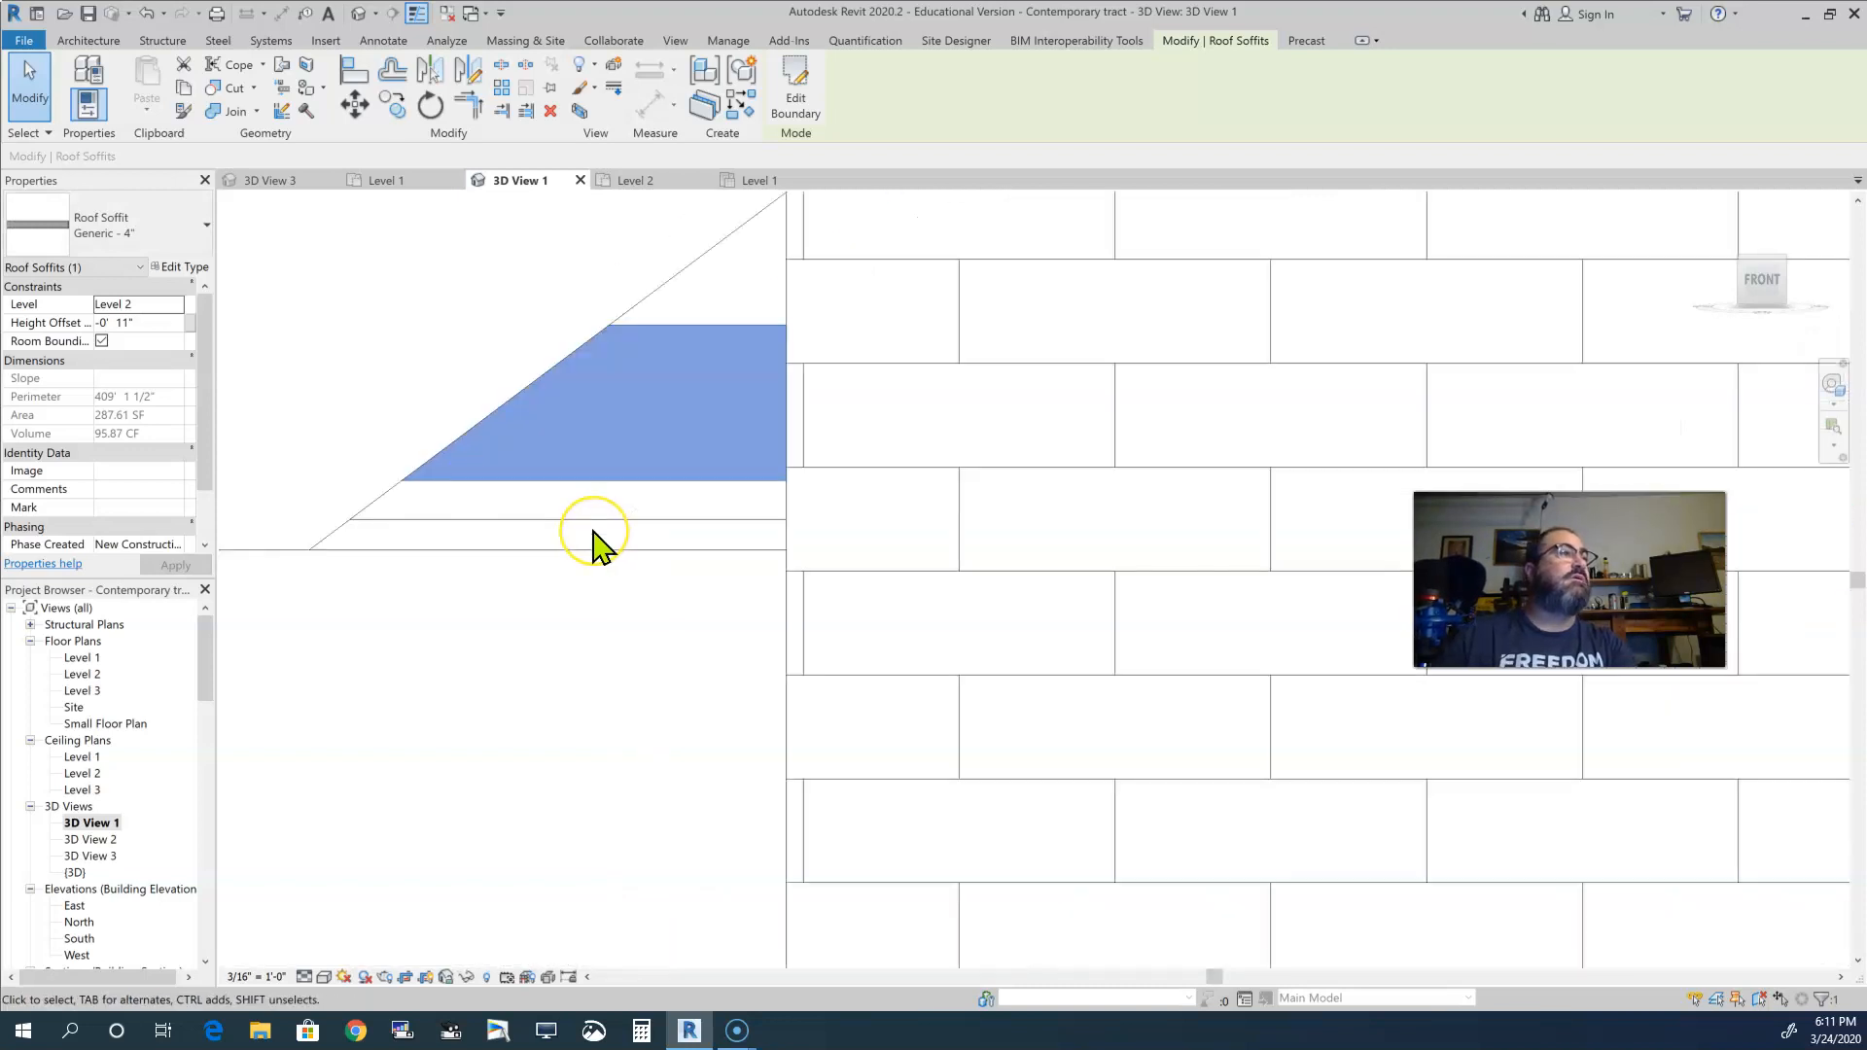
key("Down")
key("Down")
key("Down")
key("Down")
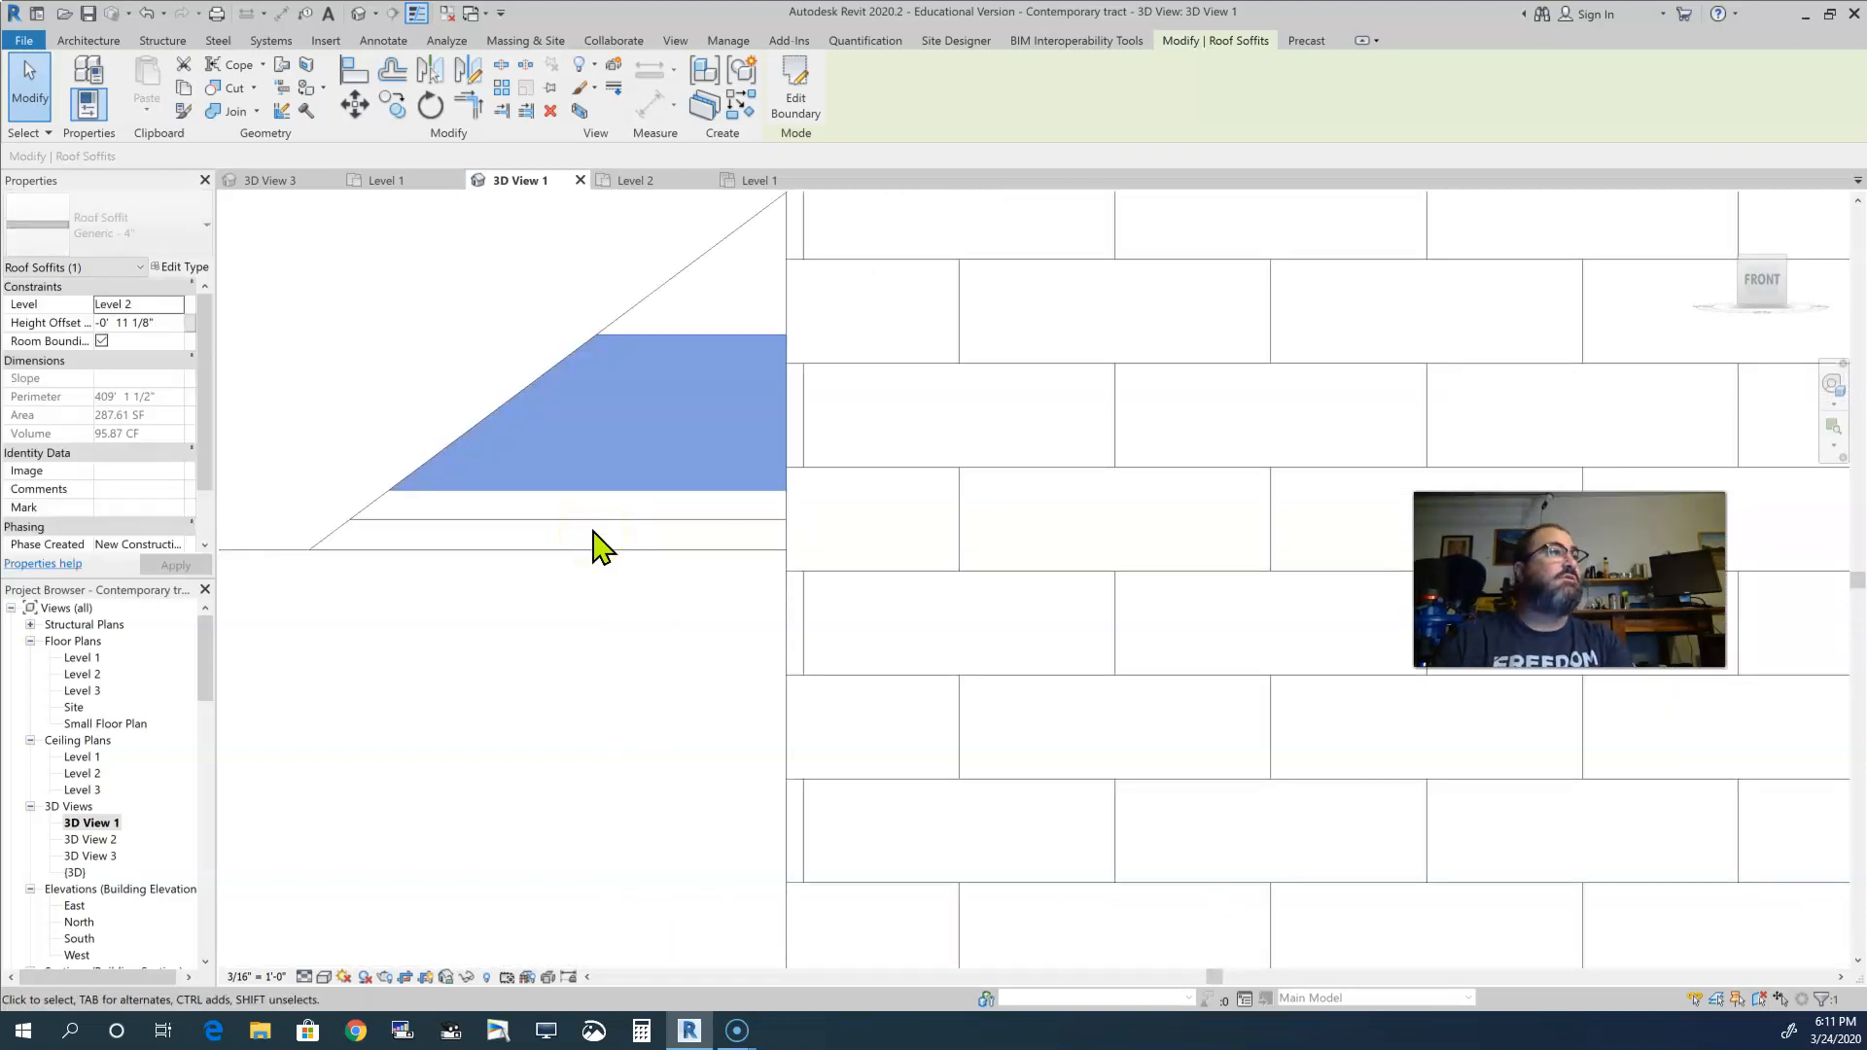
key("Down")
key("Down")
key("Down")
key("Down")
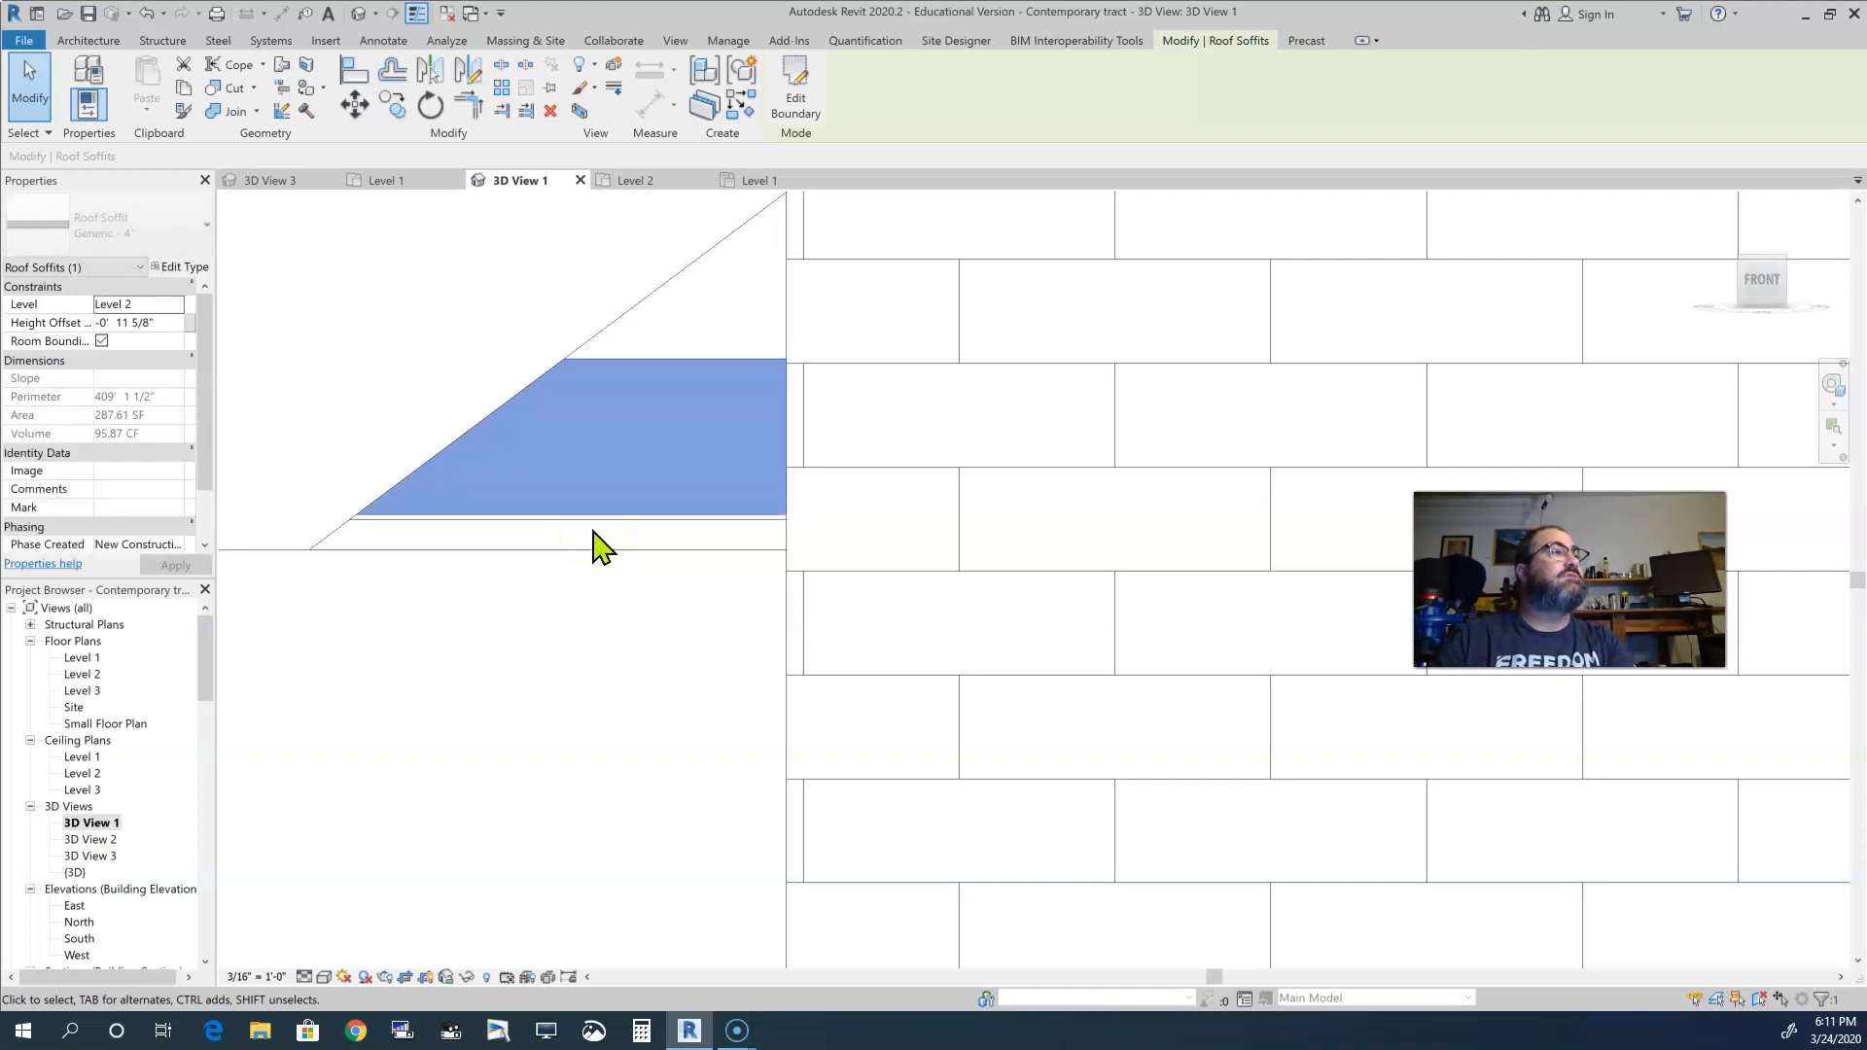
key("Down")
key("Down")
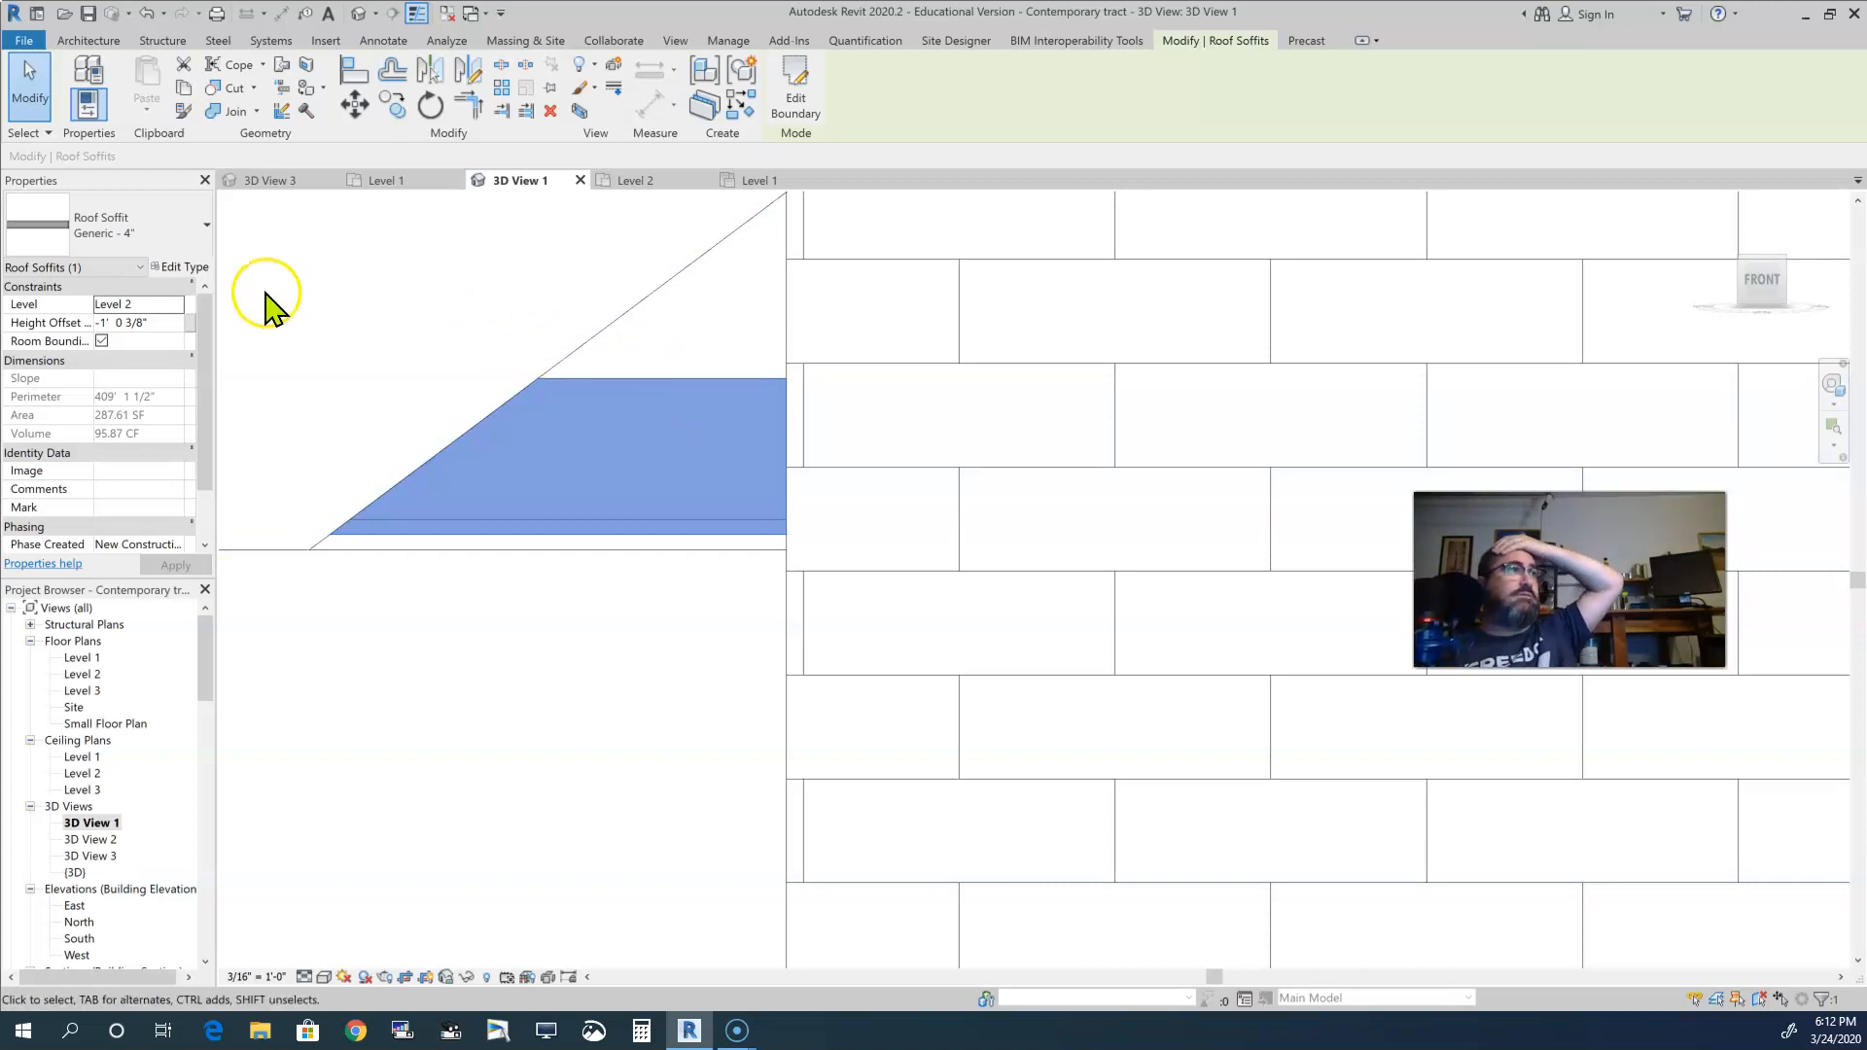
- Set the structure layer thickness of the Generic - 4" roof soffit type to 1/2" and apply the type change
left_click(185, 267)
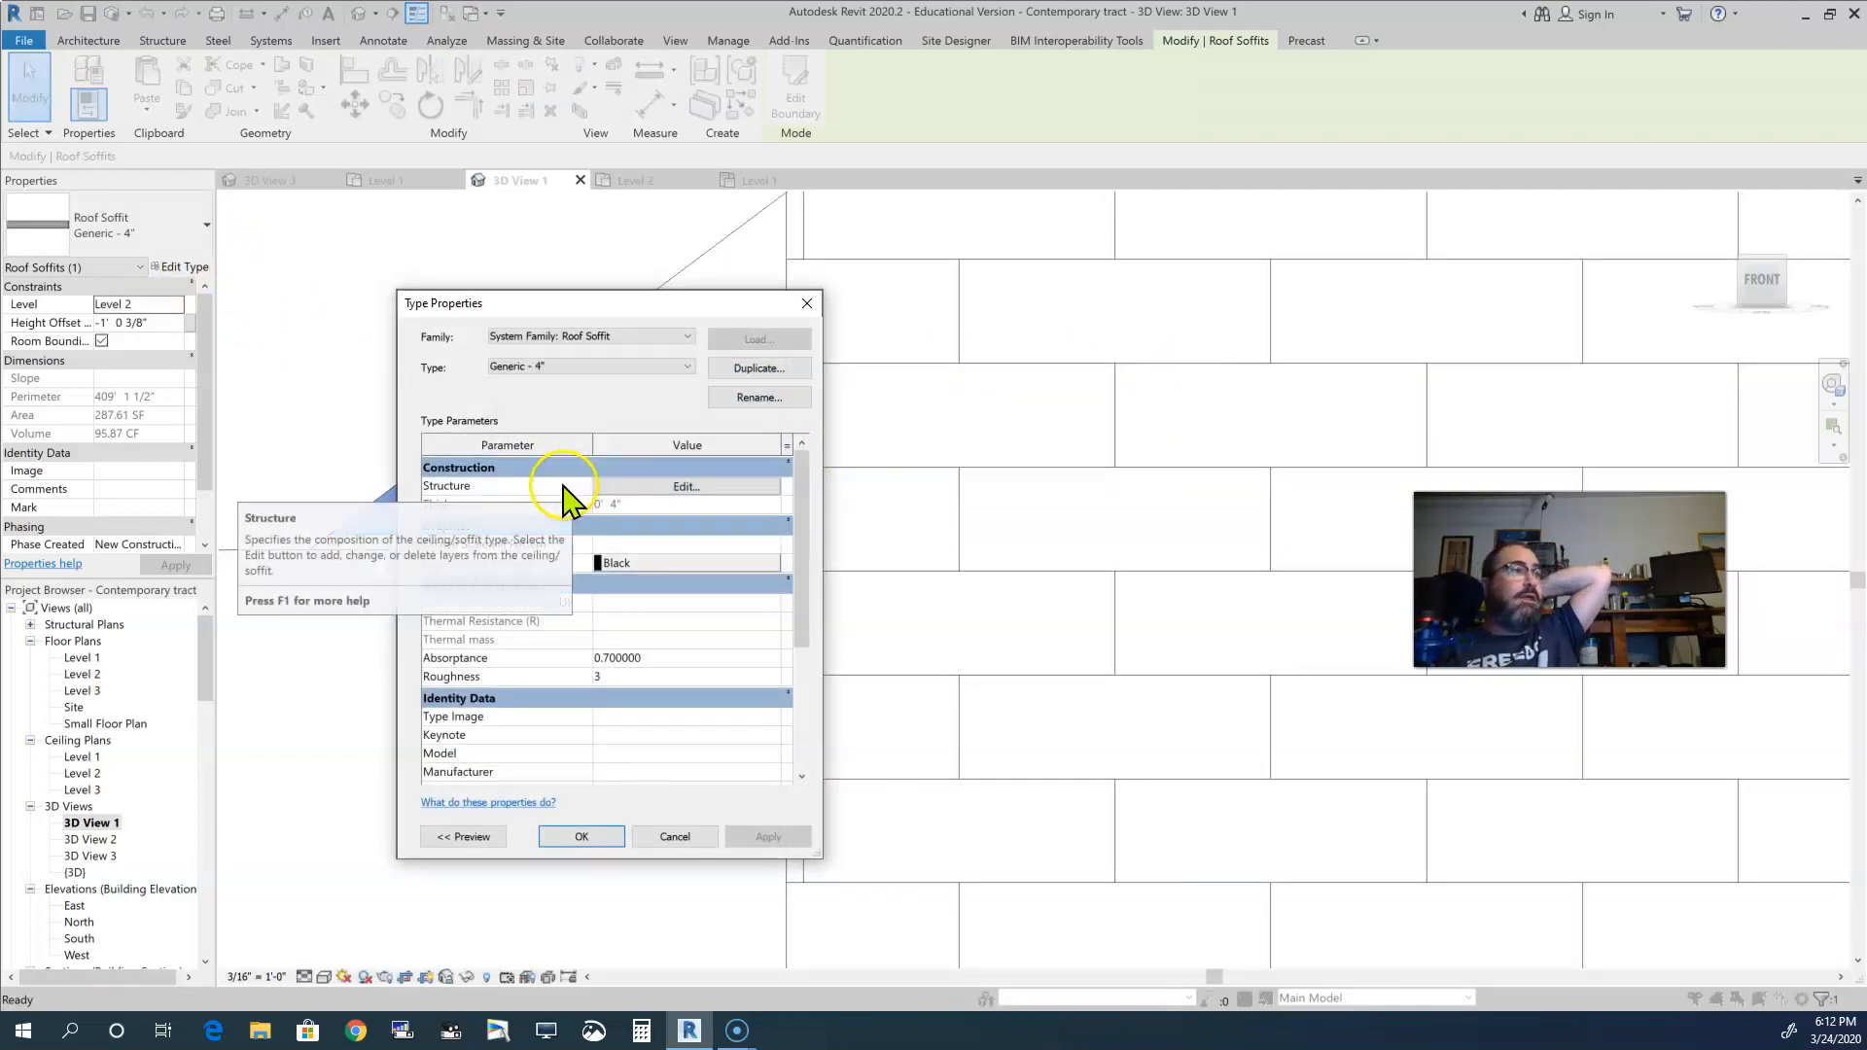
left_click(620, 488)
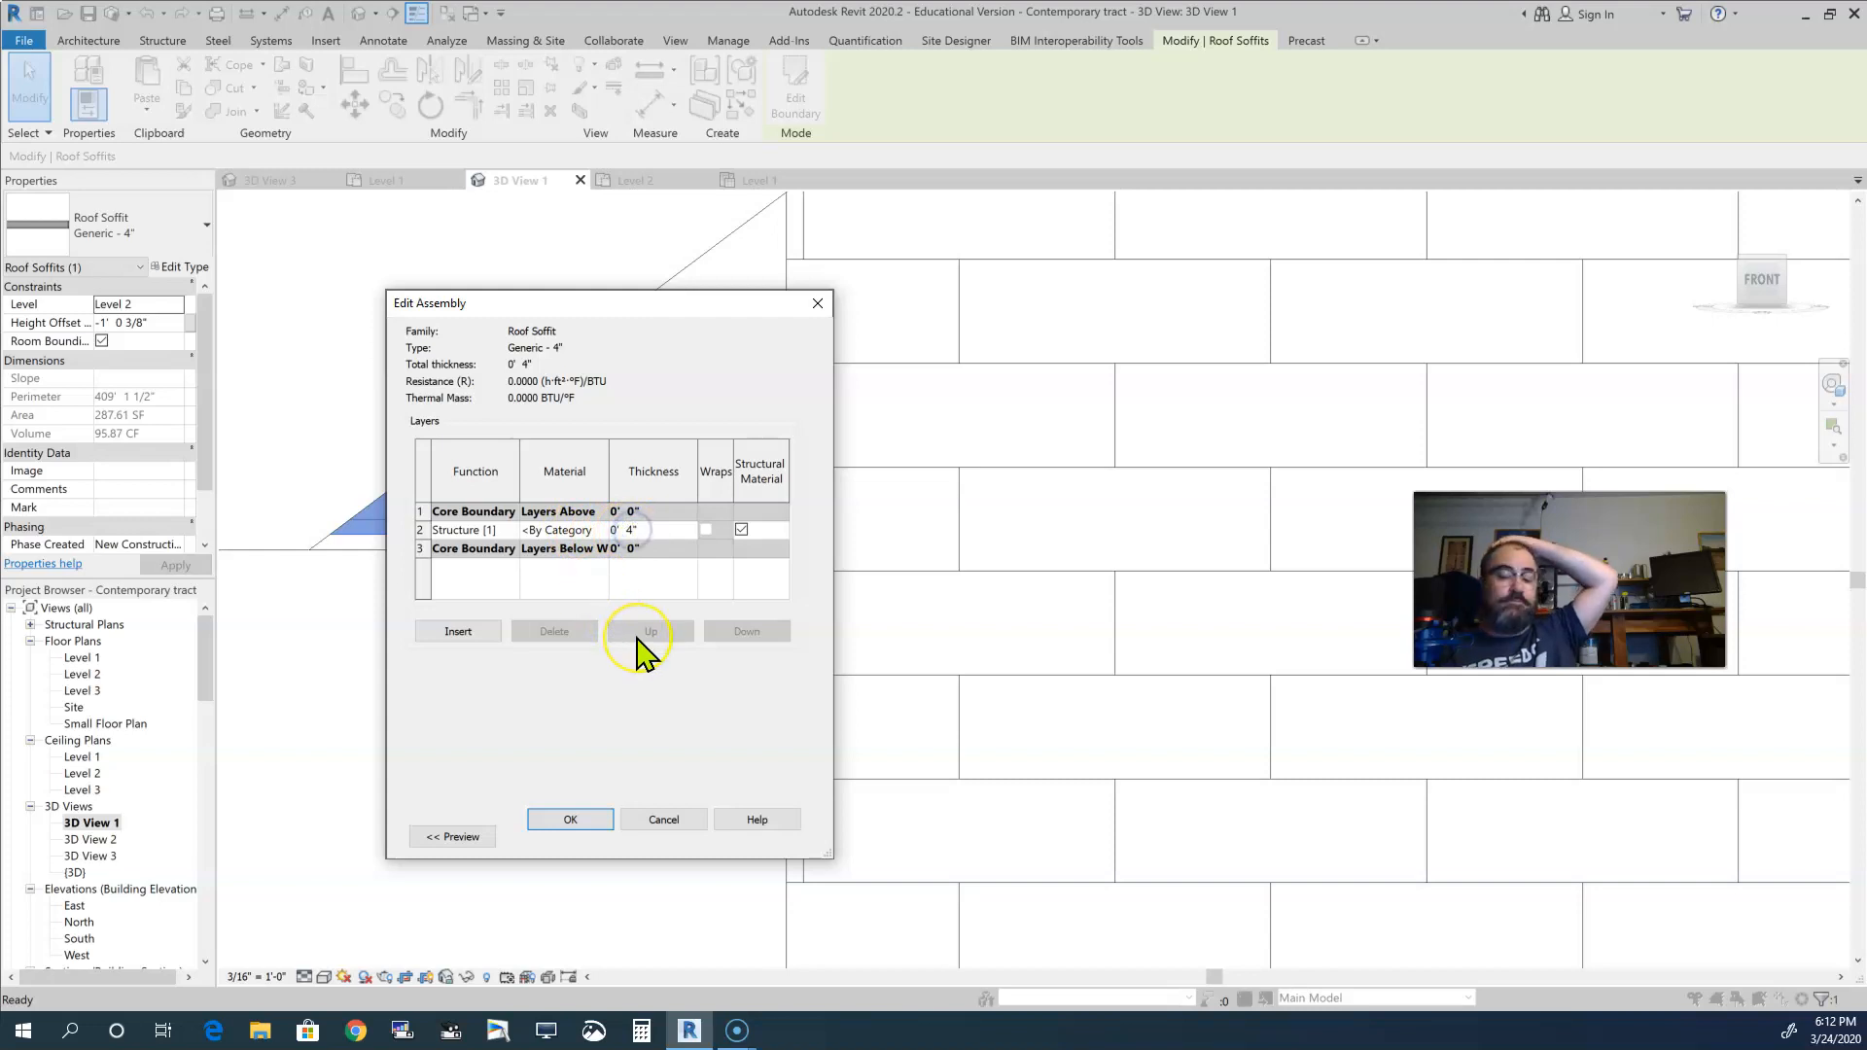
key("BackSpace")
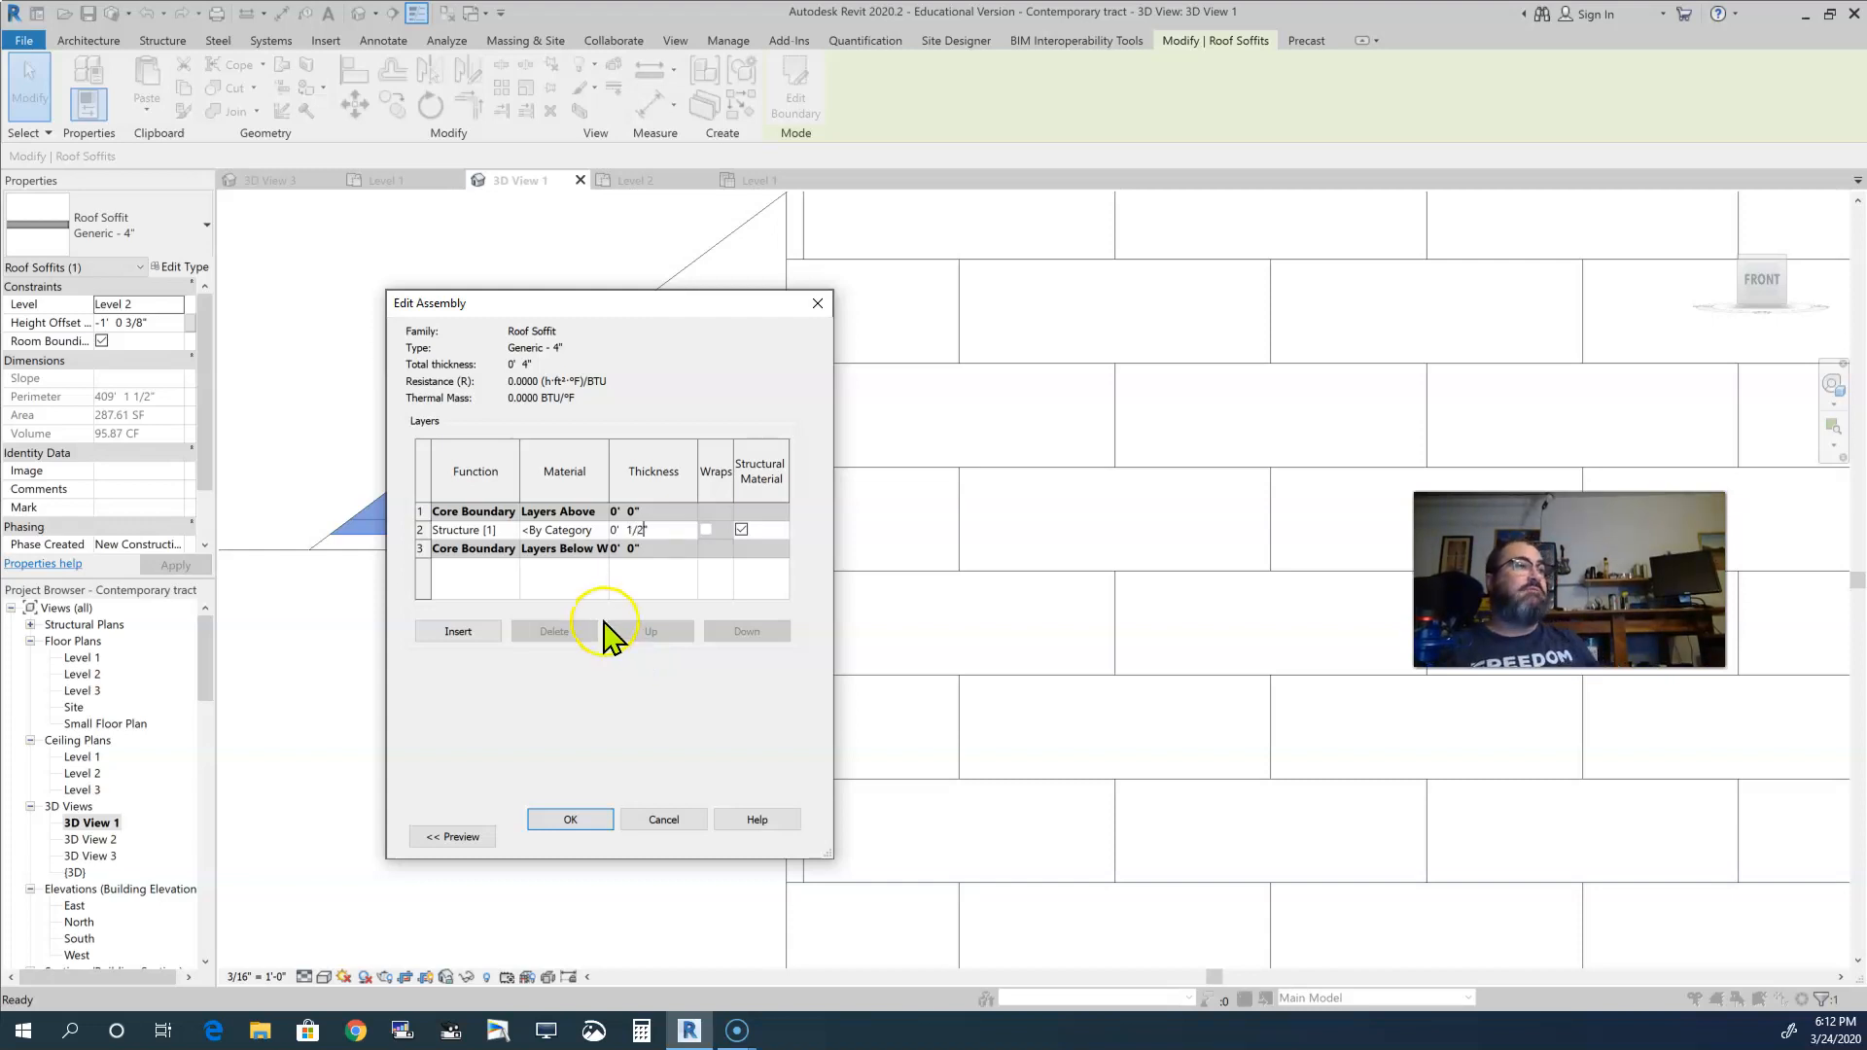
left_click(571, 820)
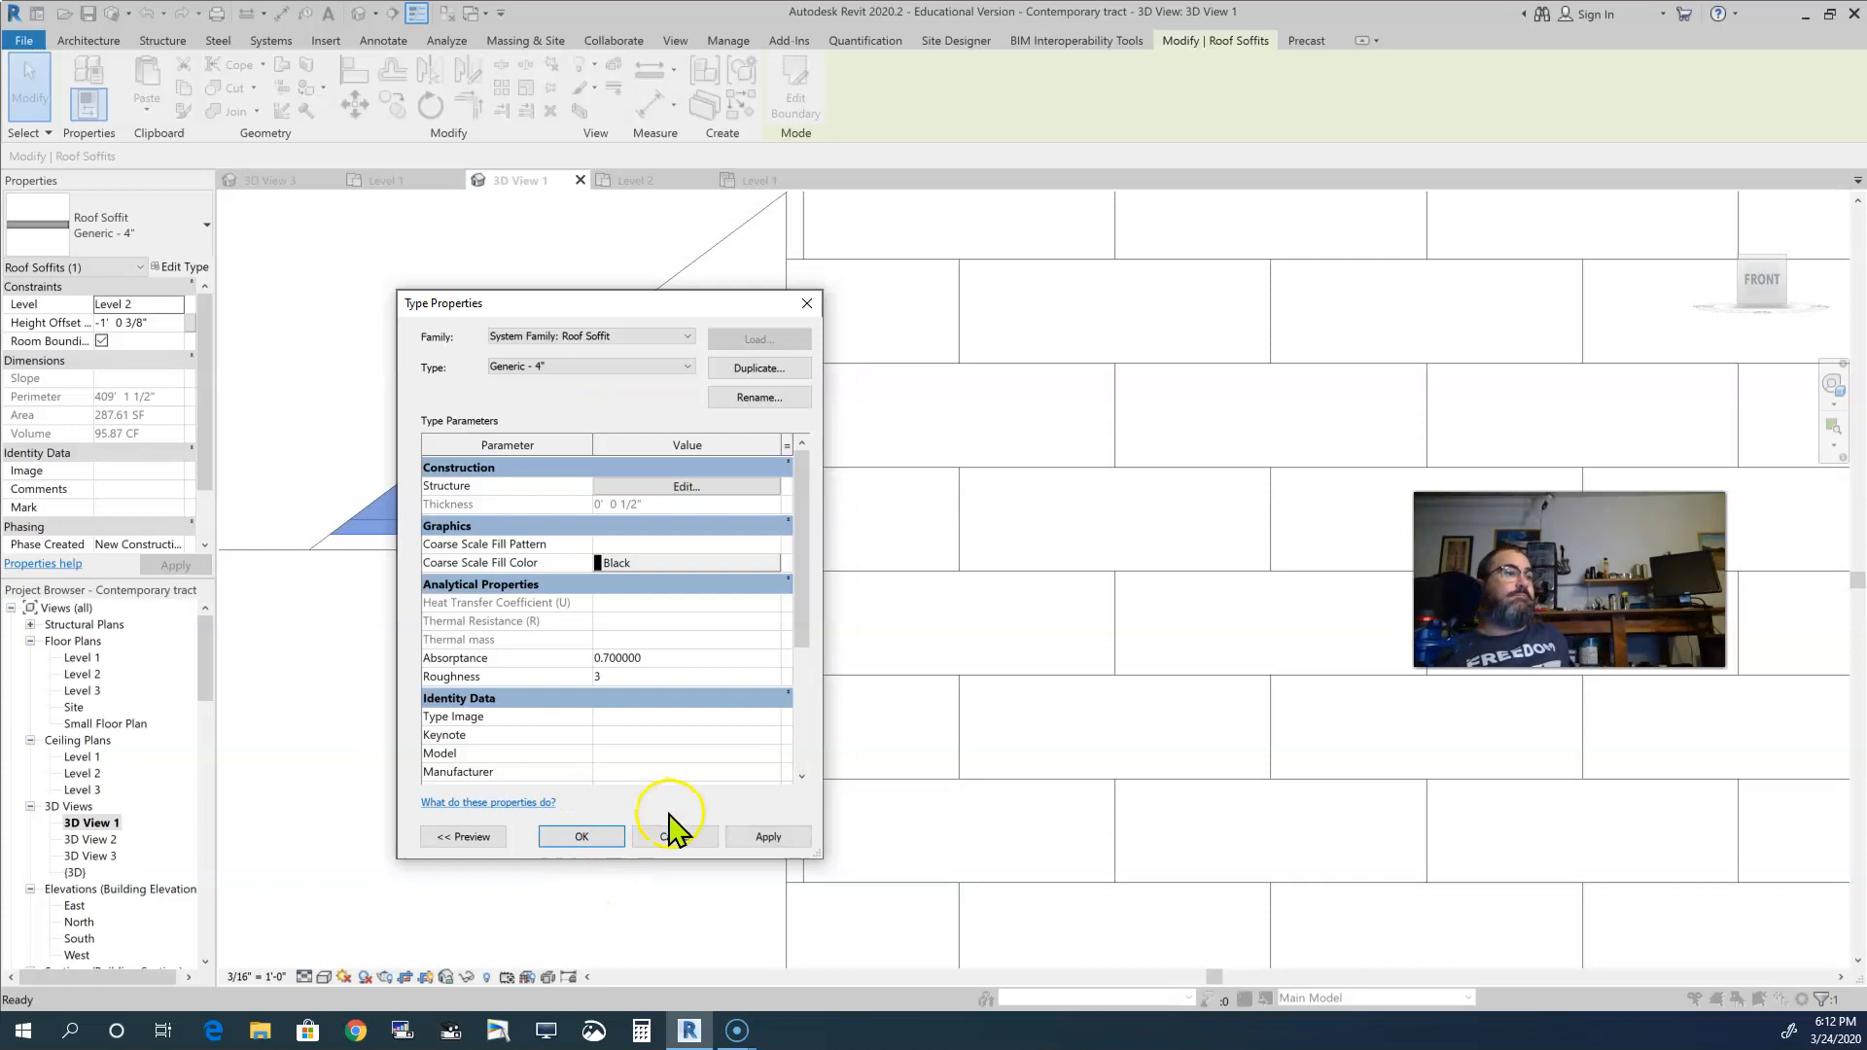
left_click(758, 837)
left_click(580, 837)
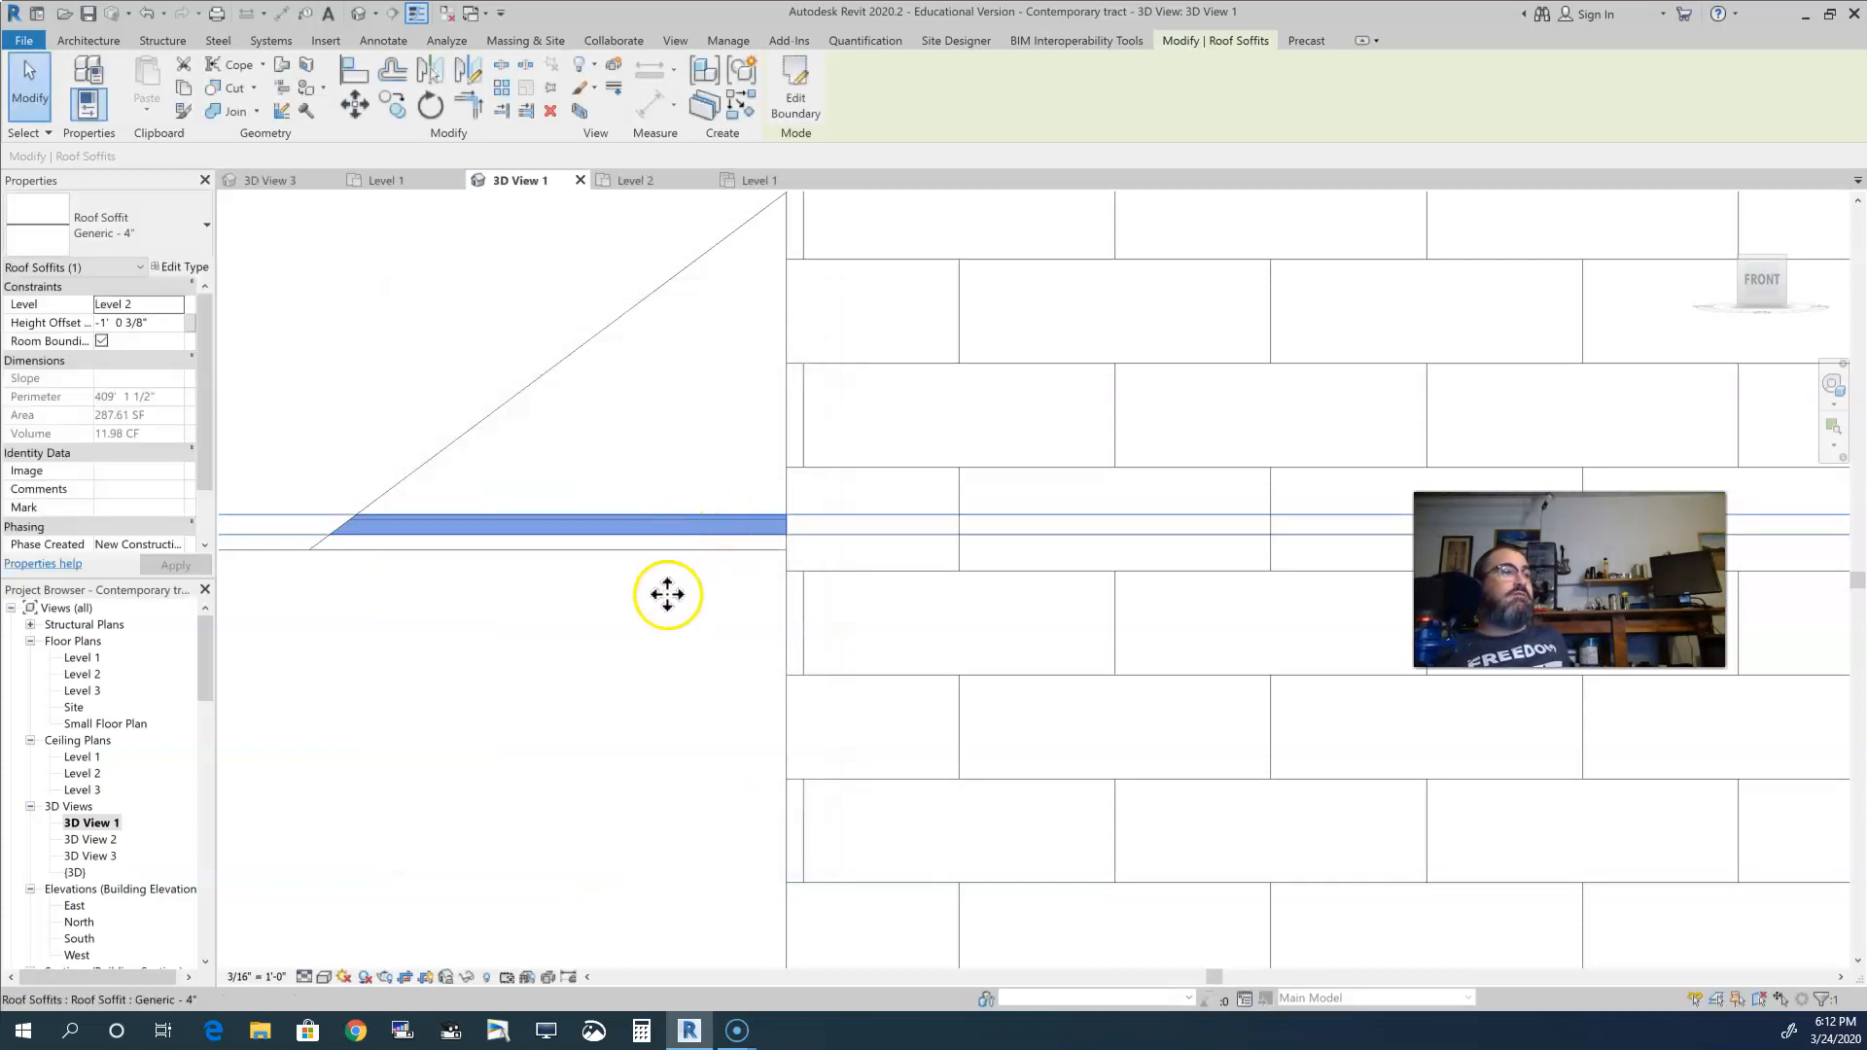
- Examine the soffit's fit against the fascia at the garage eave and around the front entry and gables
scroll(662, 613, "down", 2)
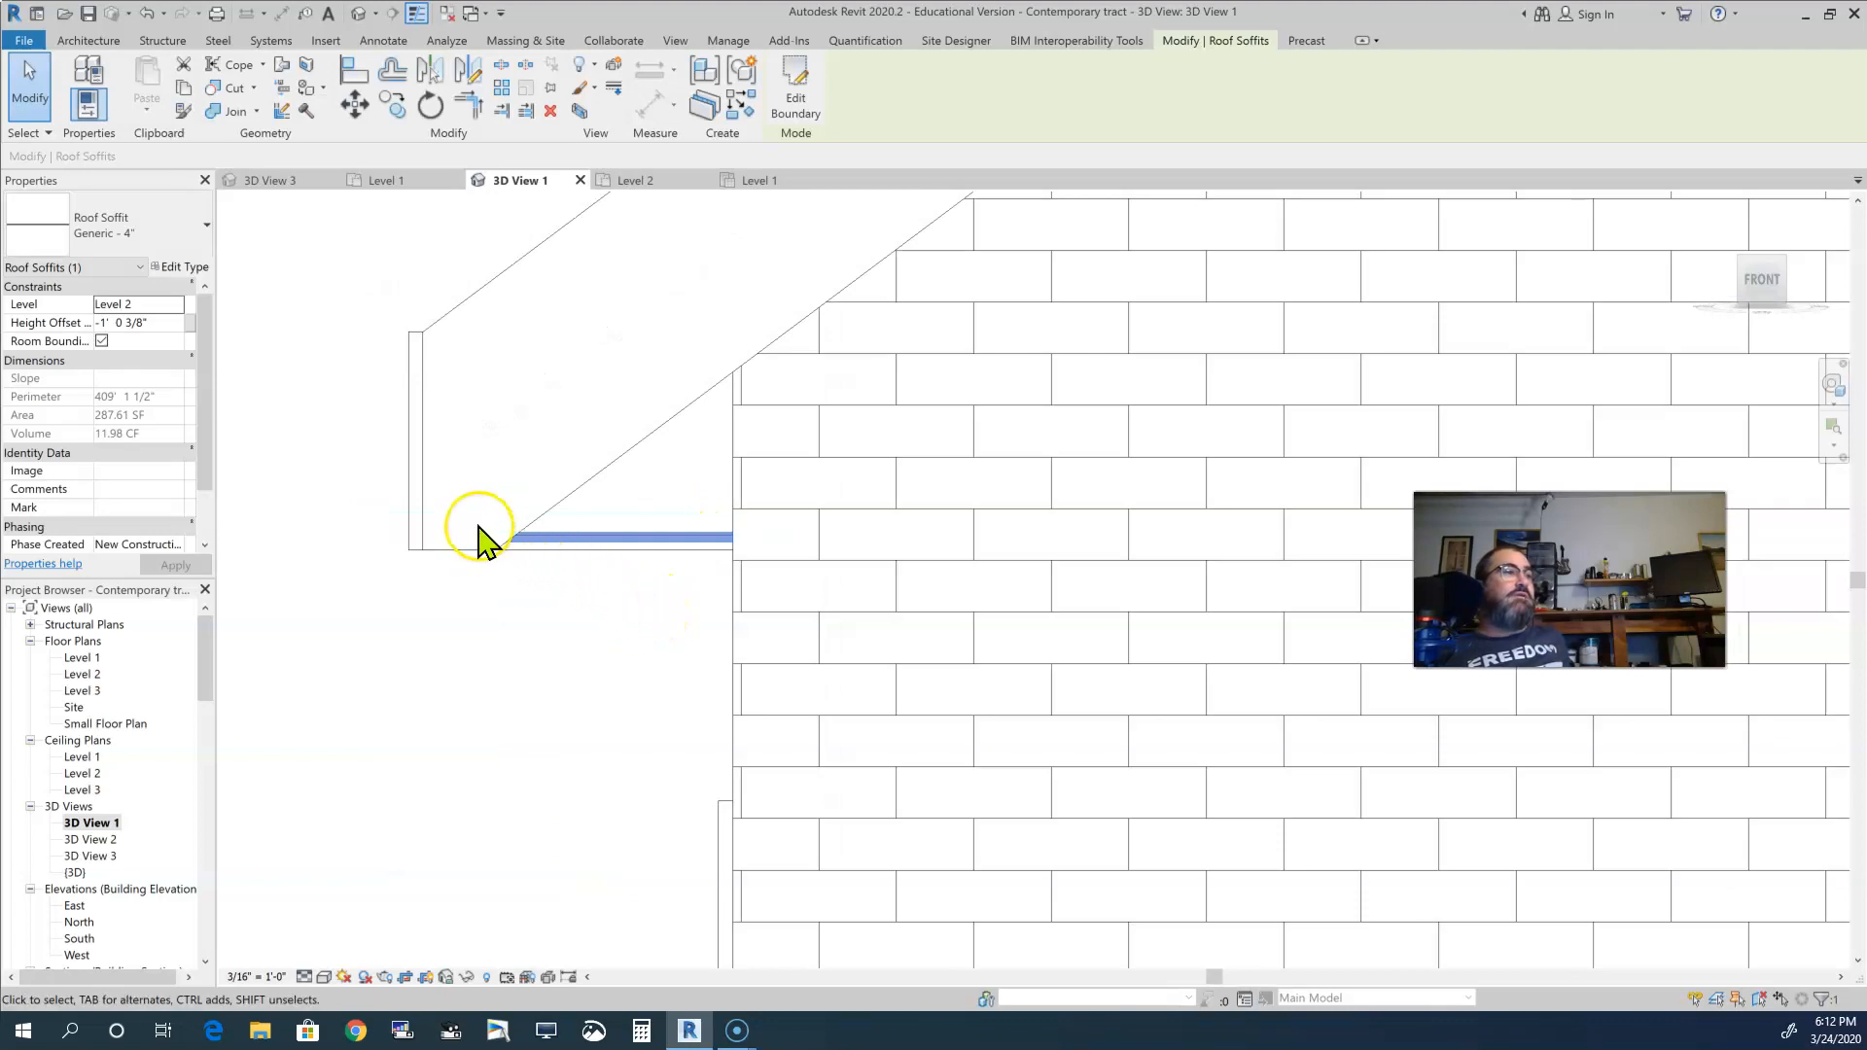
scroll(479, 538, "up", 3)
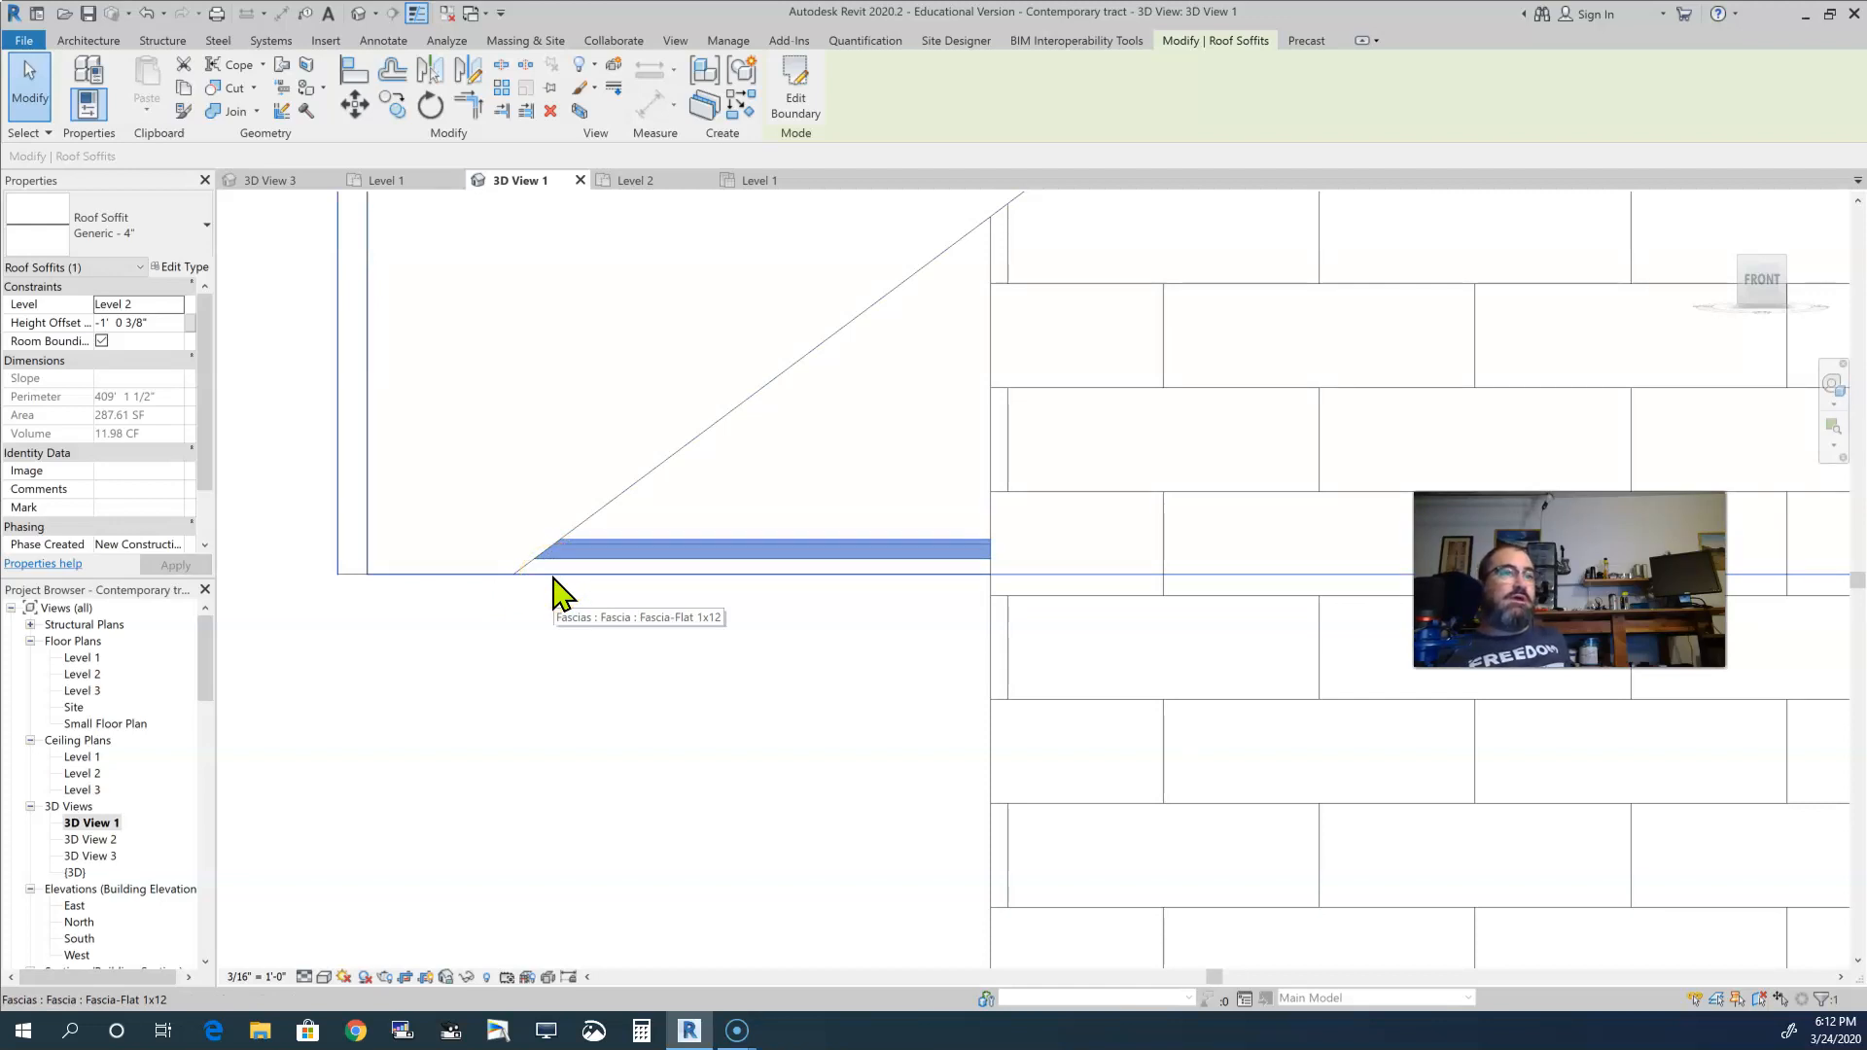
left_click(607, 548)
scroll(730, 646, "down", 5)
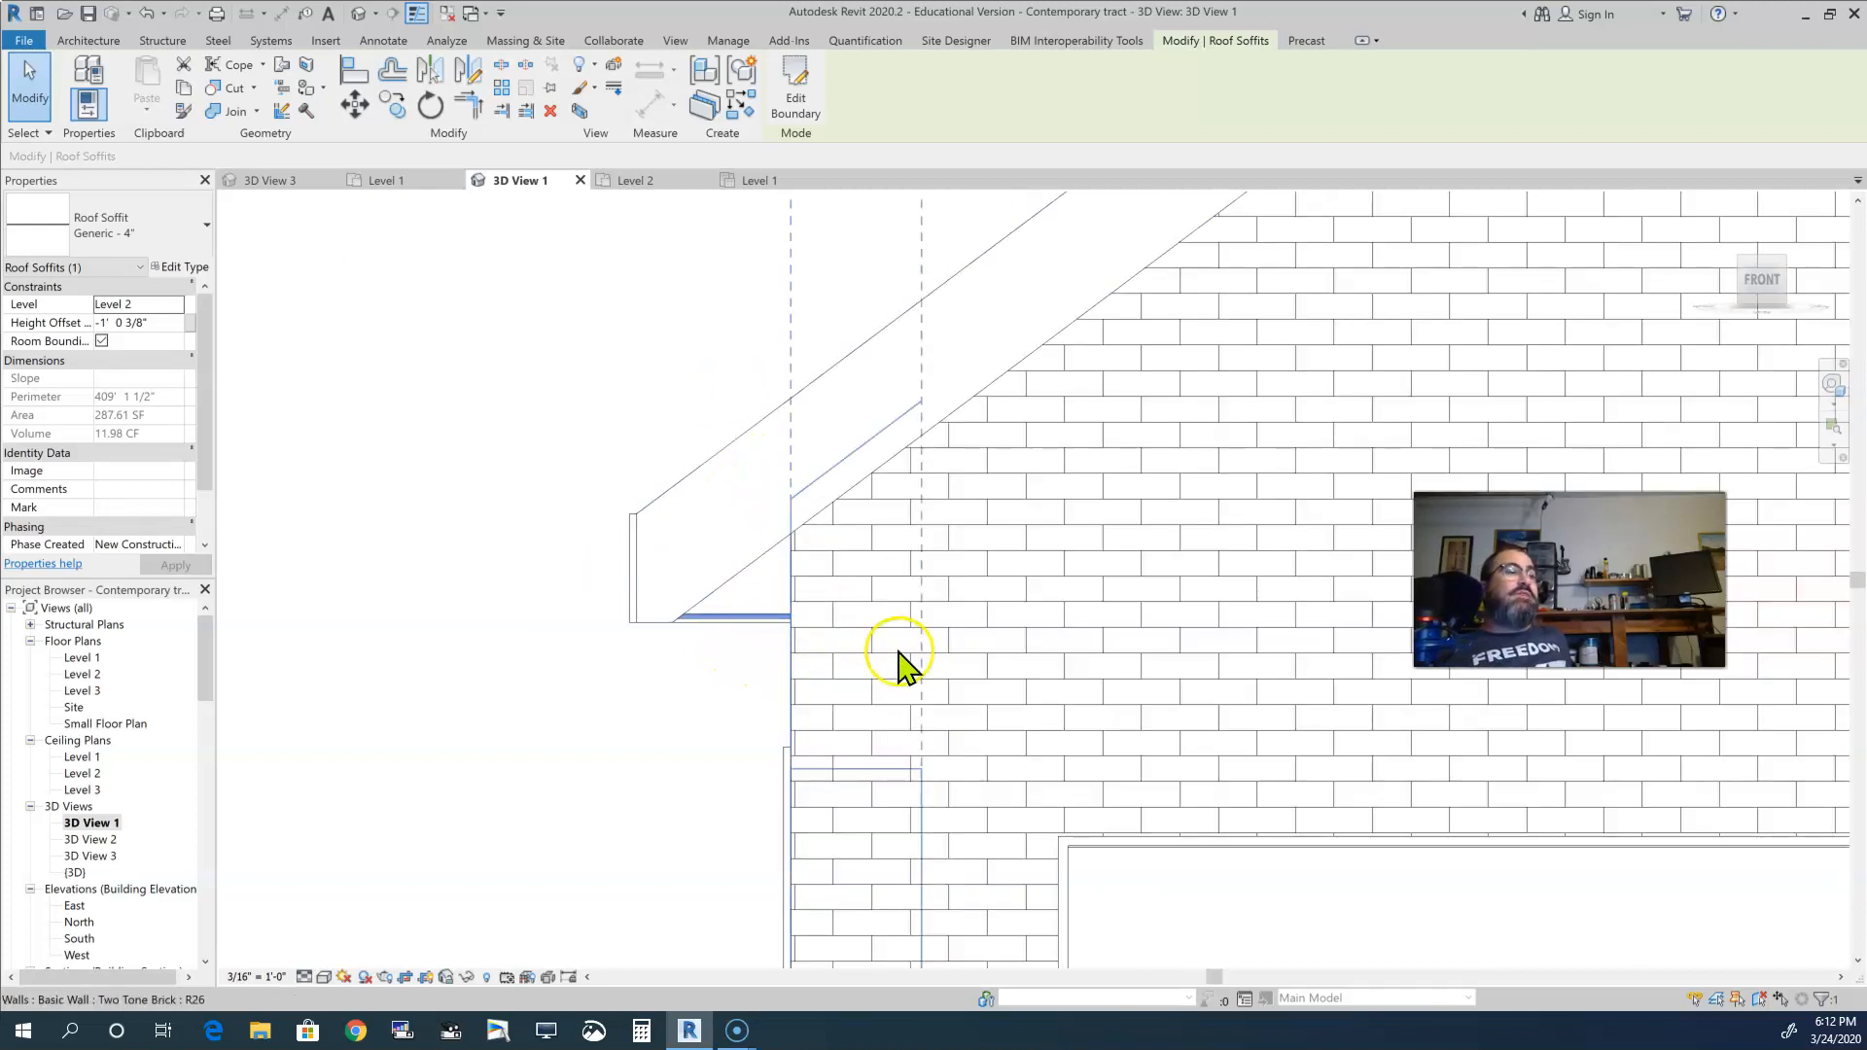
scroll(897, 661, "down", 4)
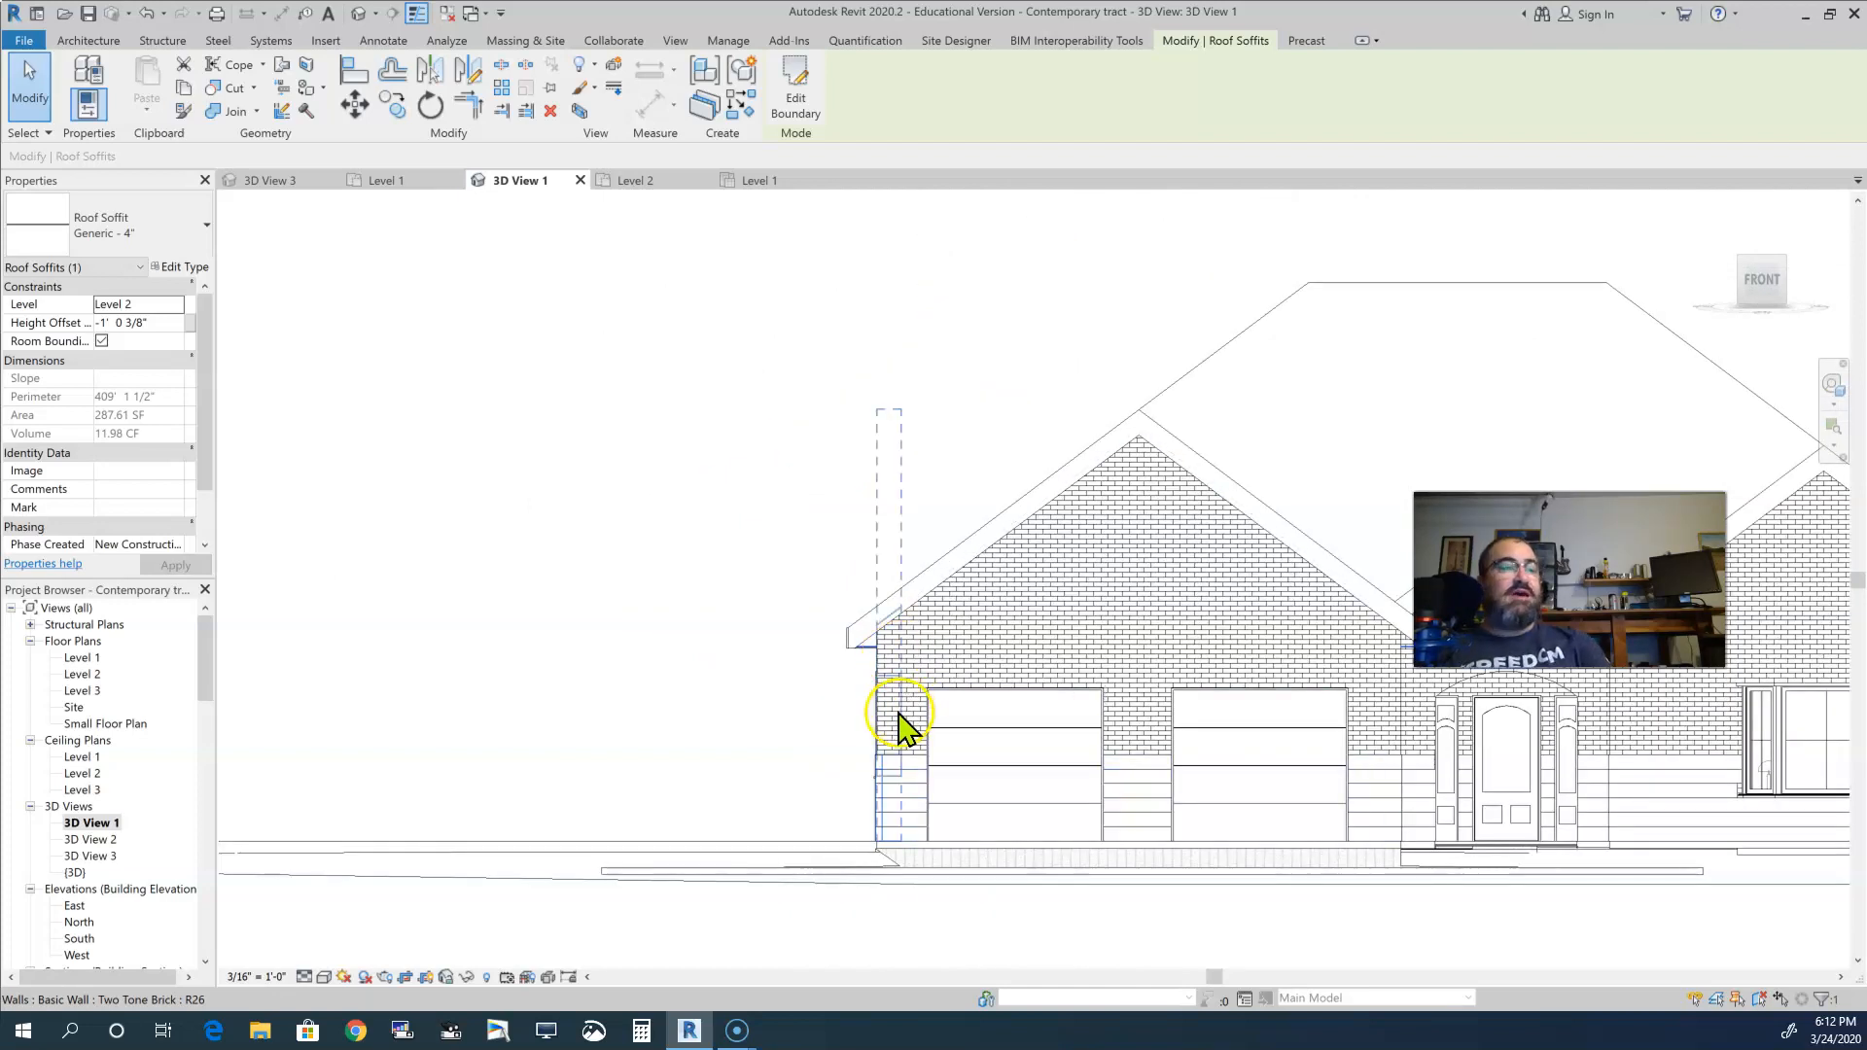
middle_click_drag(1033, 757, 859, 808)
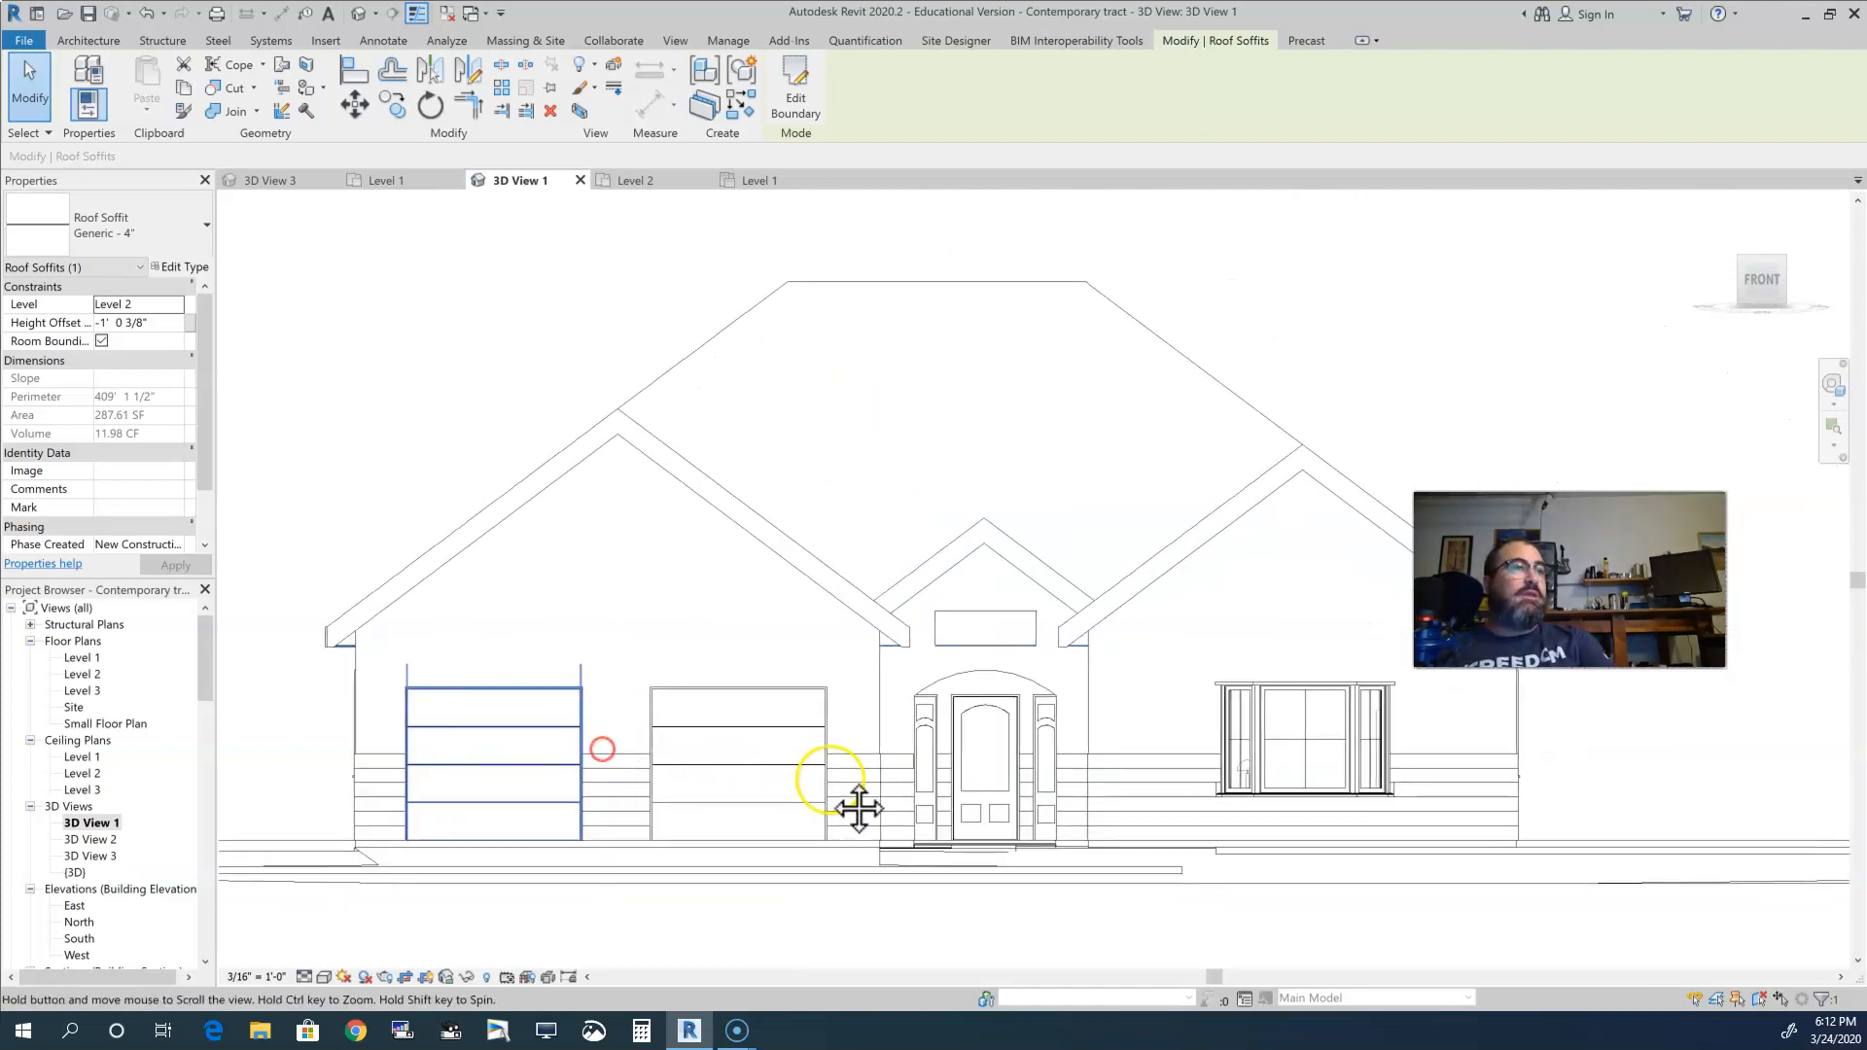
middle_click_drag(1136, 834, 1165, 864, "shift")
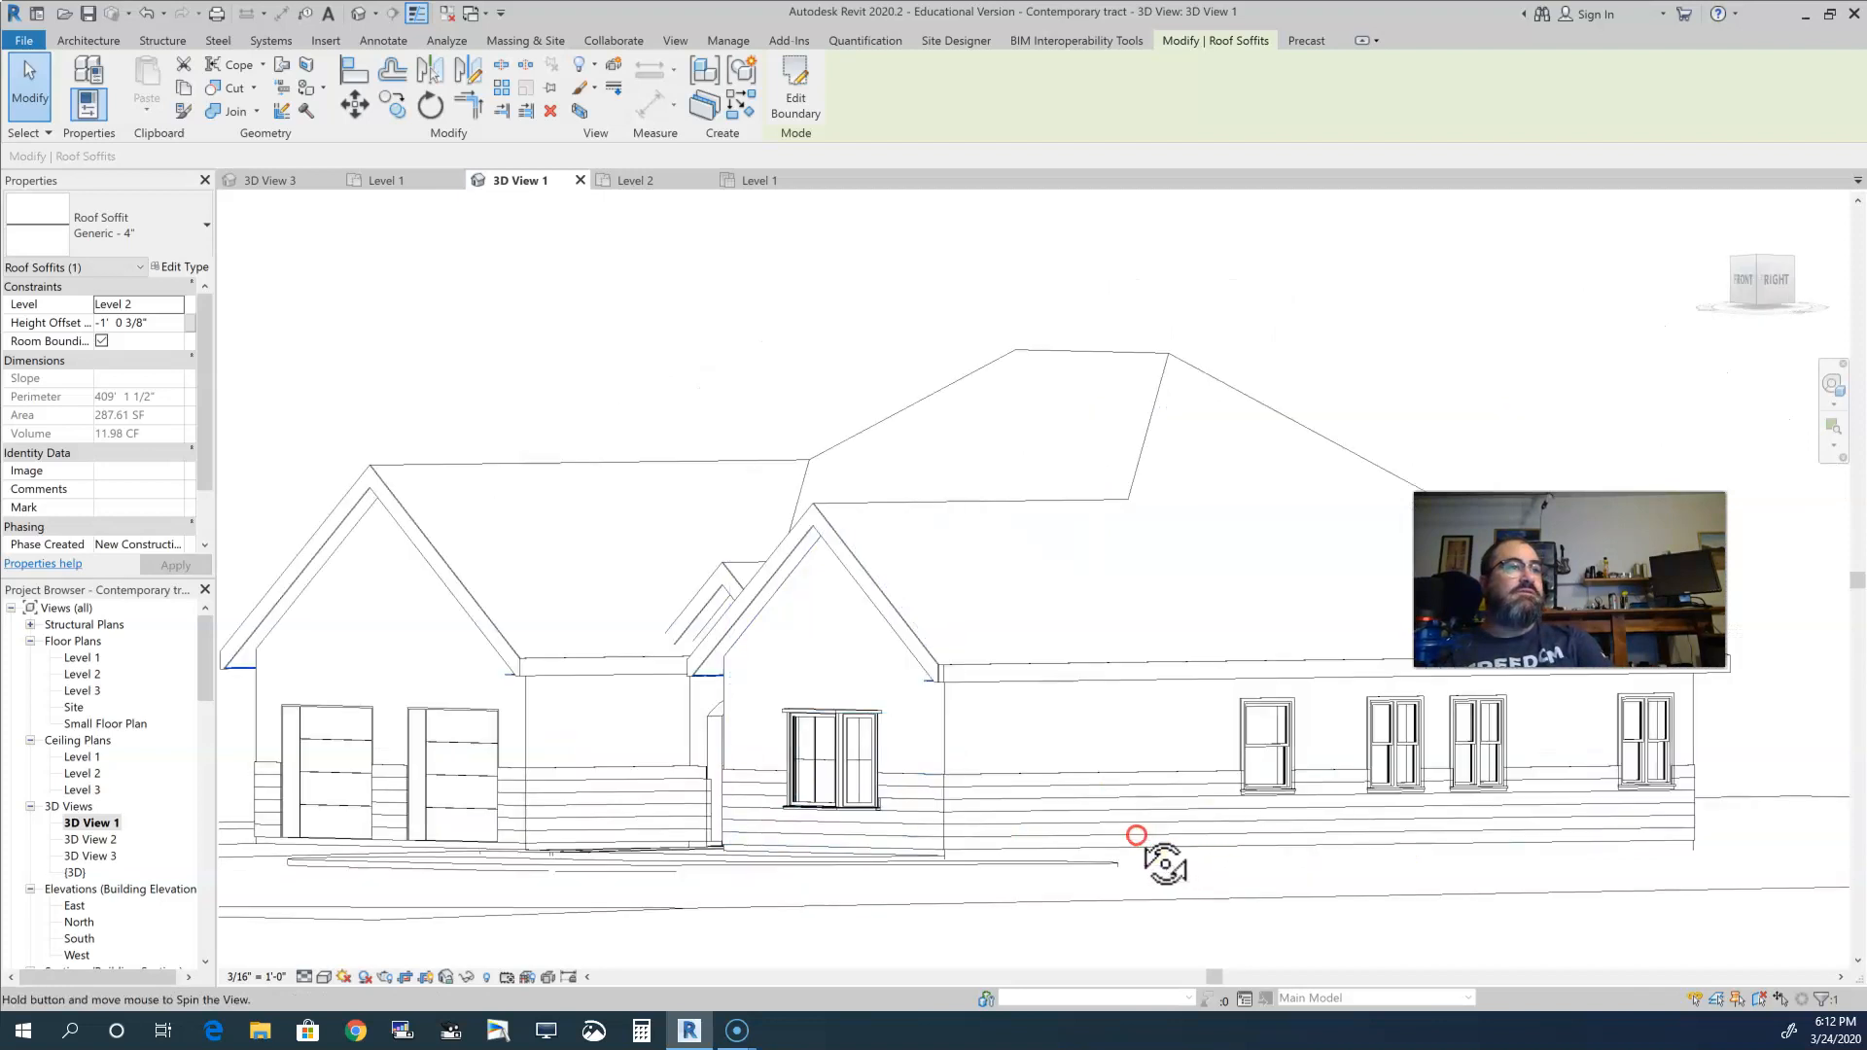
middle_click_drag(1020, 736, 933, 715, "shift")
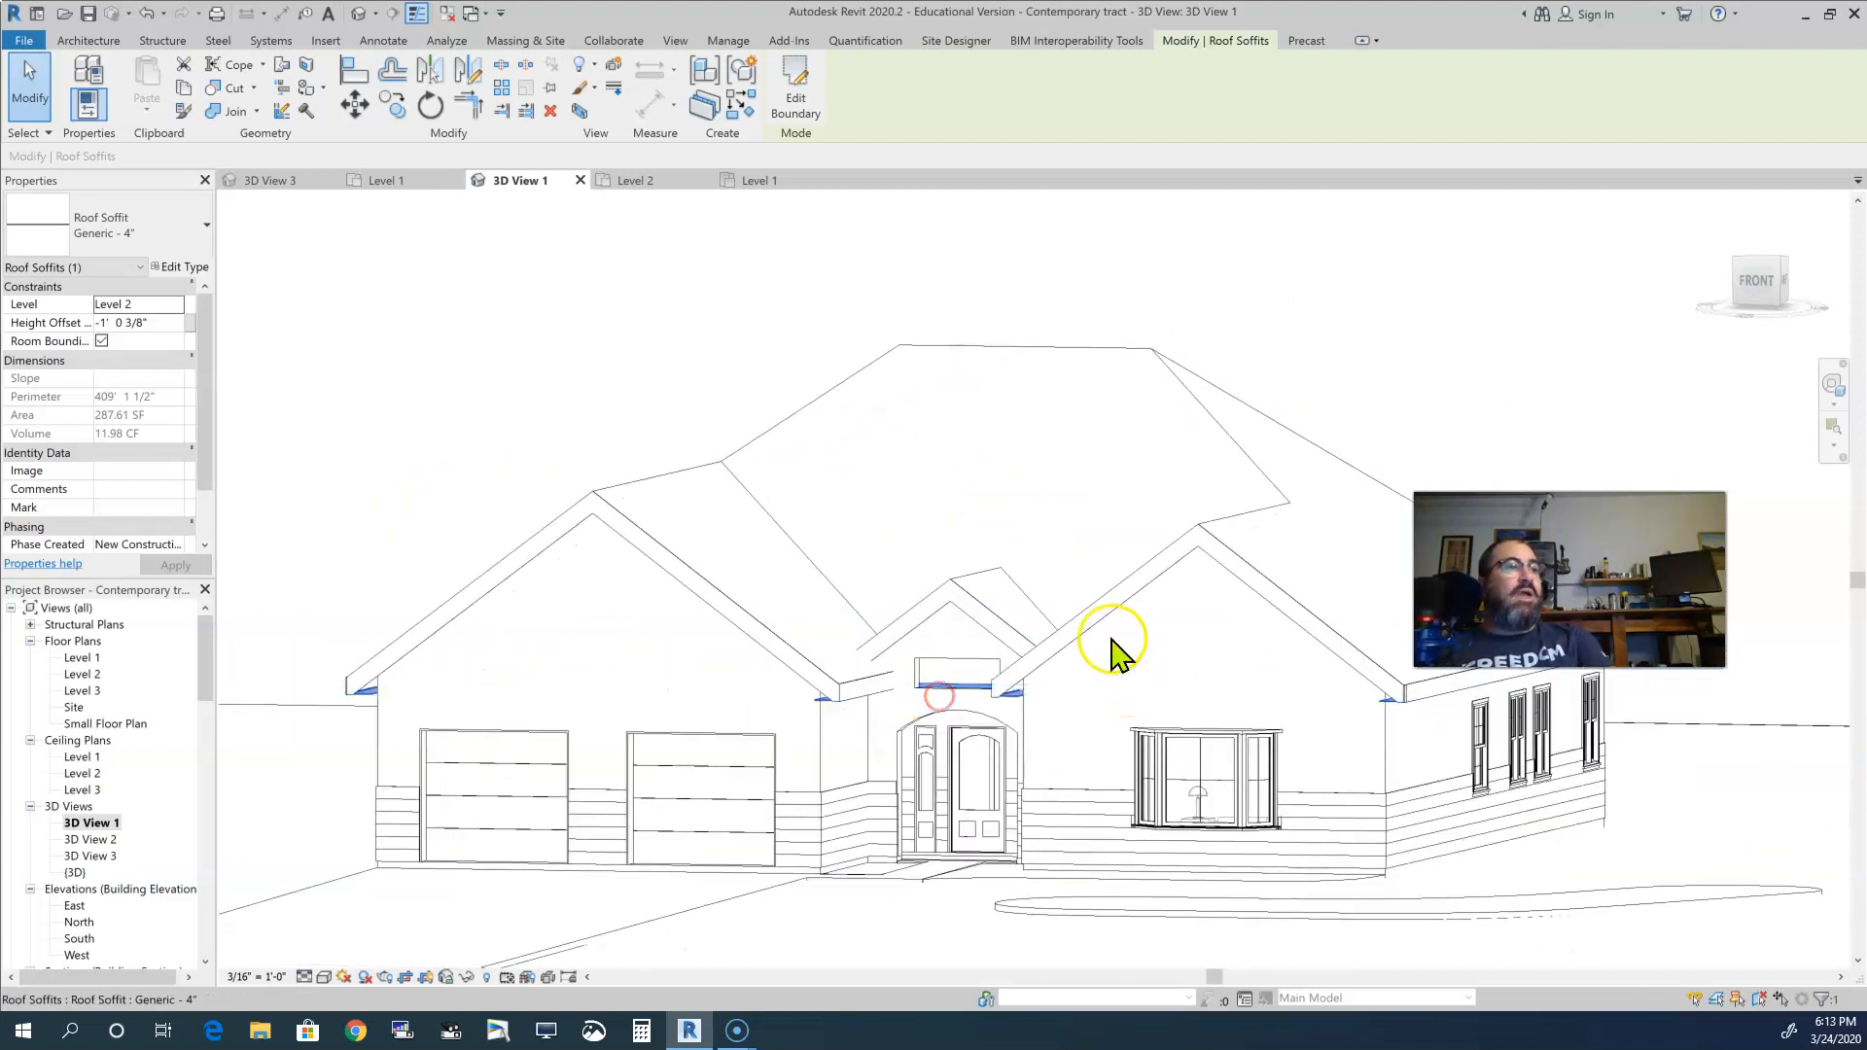
scroll(1099, 657, "up", 2)
scroll(1084, 633, "up", 3)
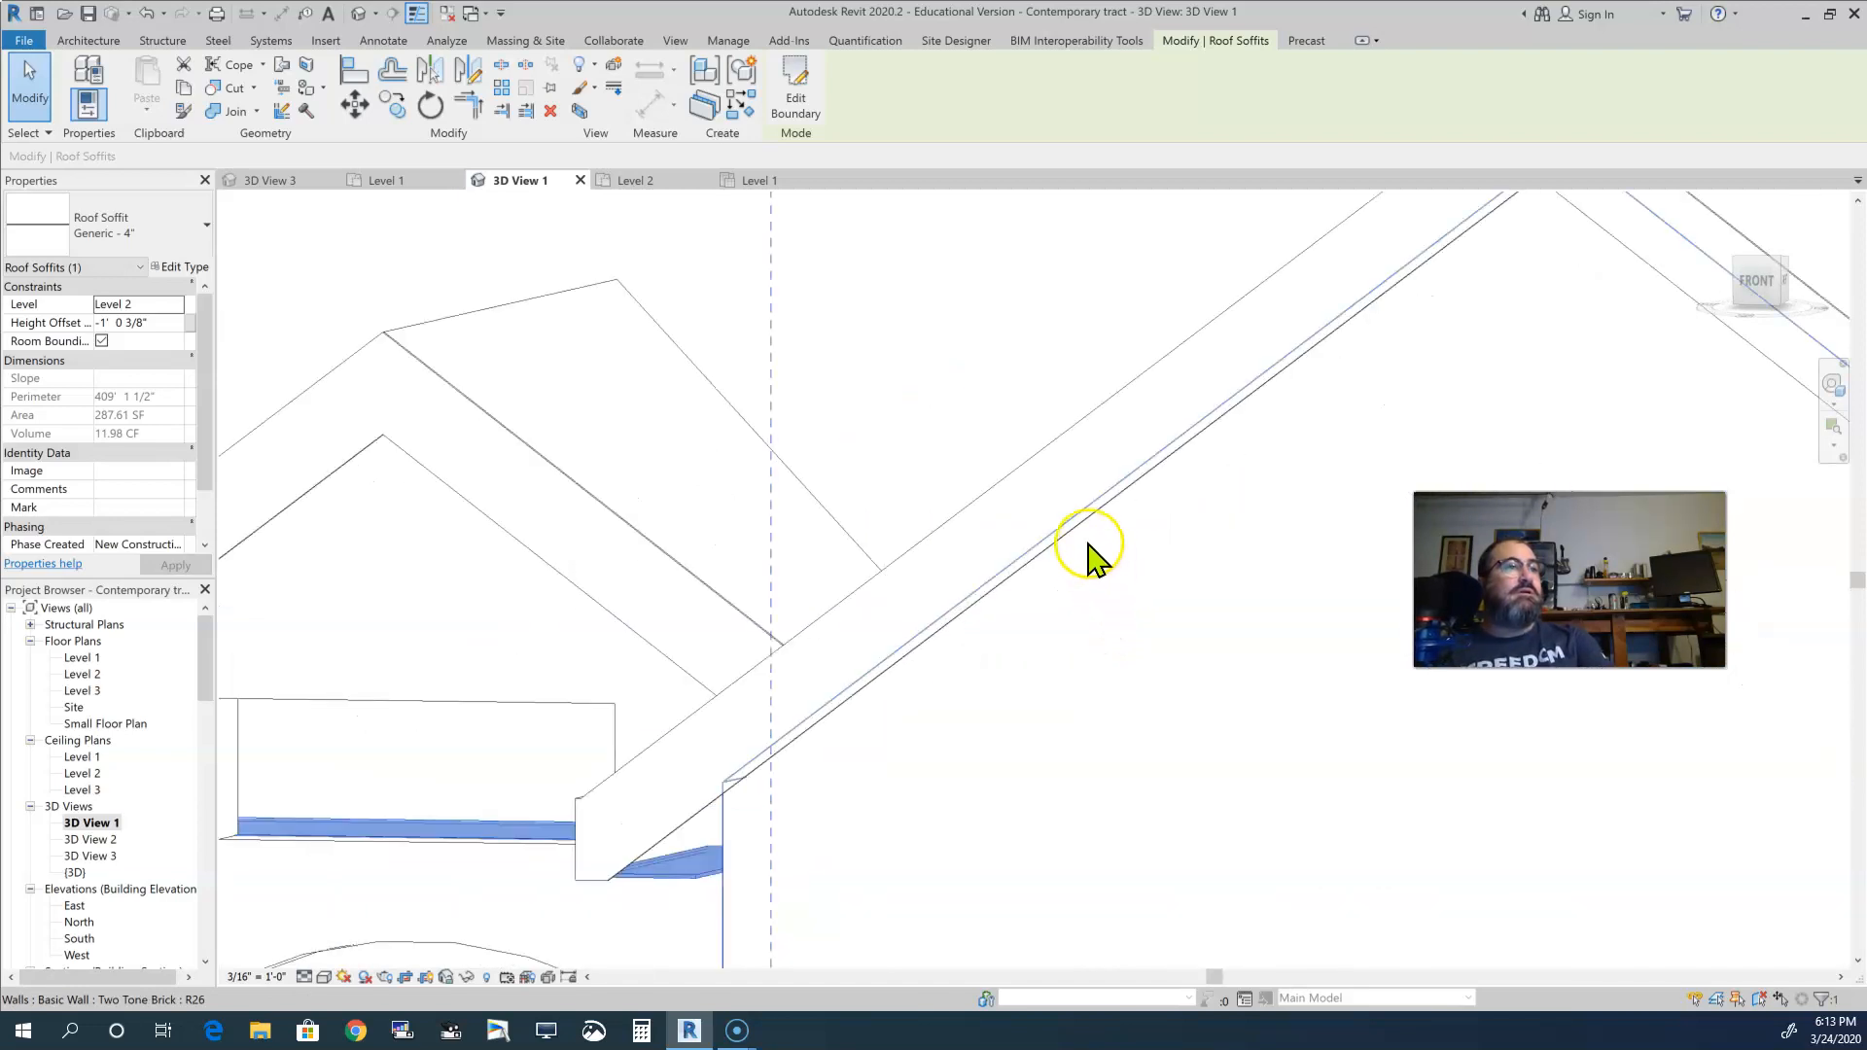